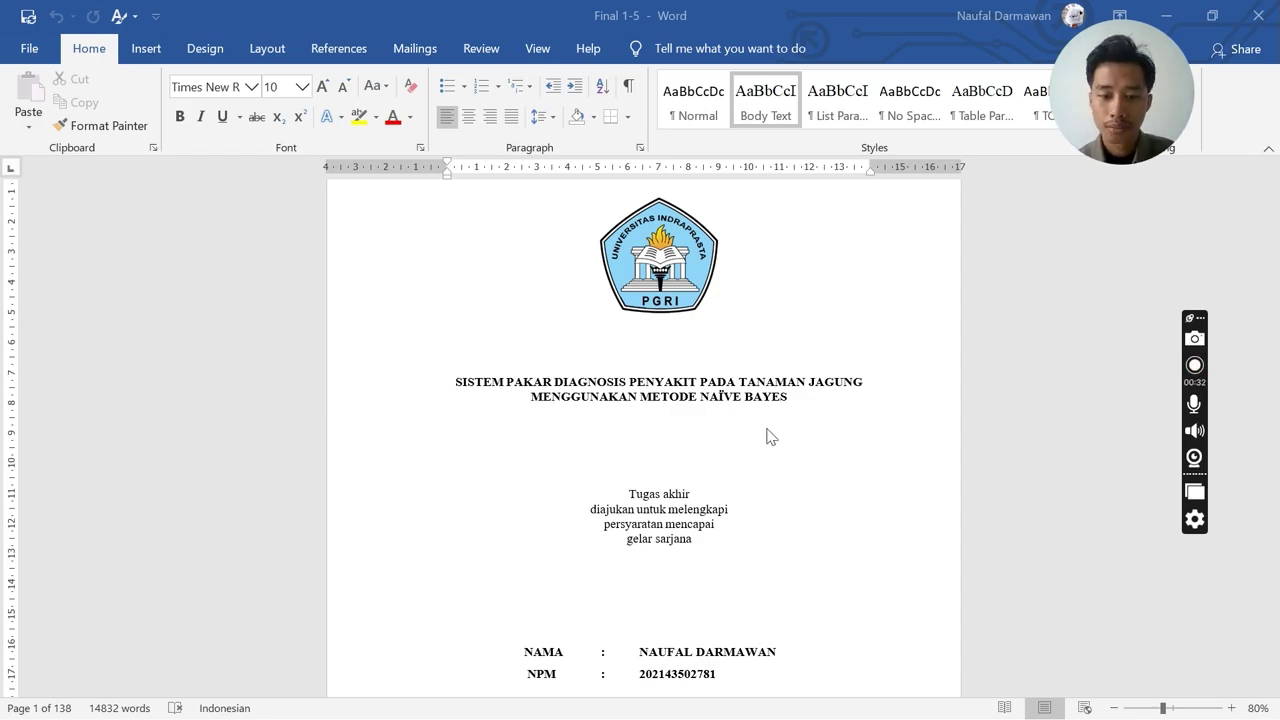
Start Apache (ports 444, 7777) and MySQL (port 3307) from the XAMPP Control Panel
scroll(808, 421, "down", 1)
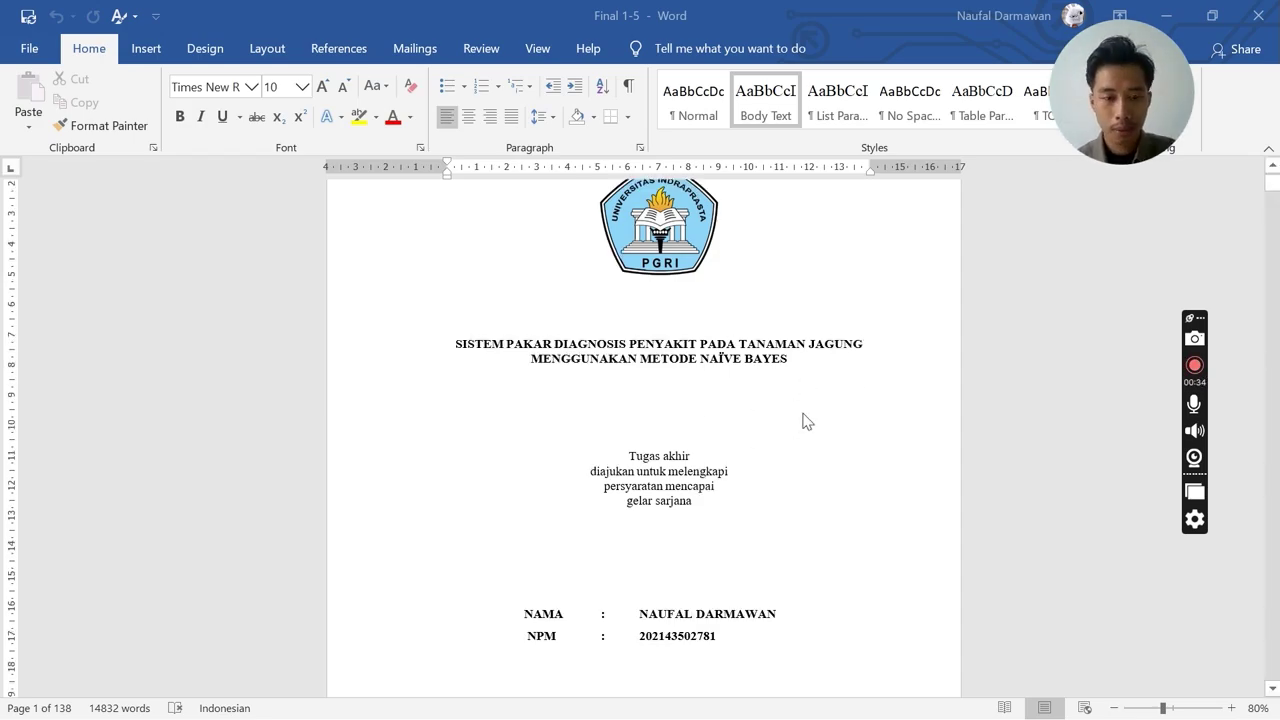
key("alt+Tab")
key("Tab")
key("Tab")
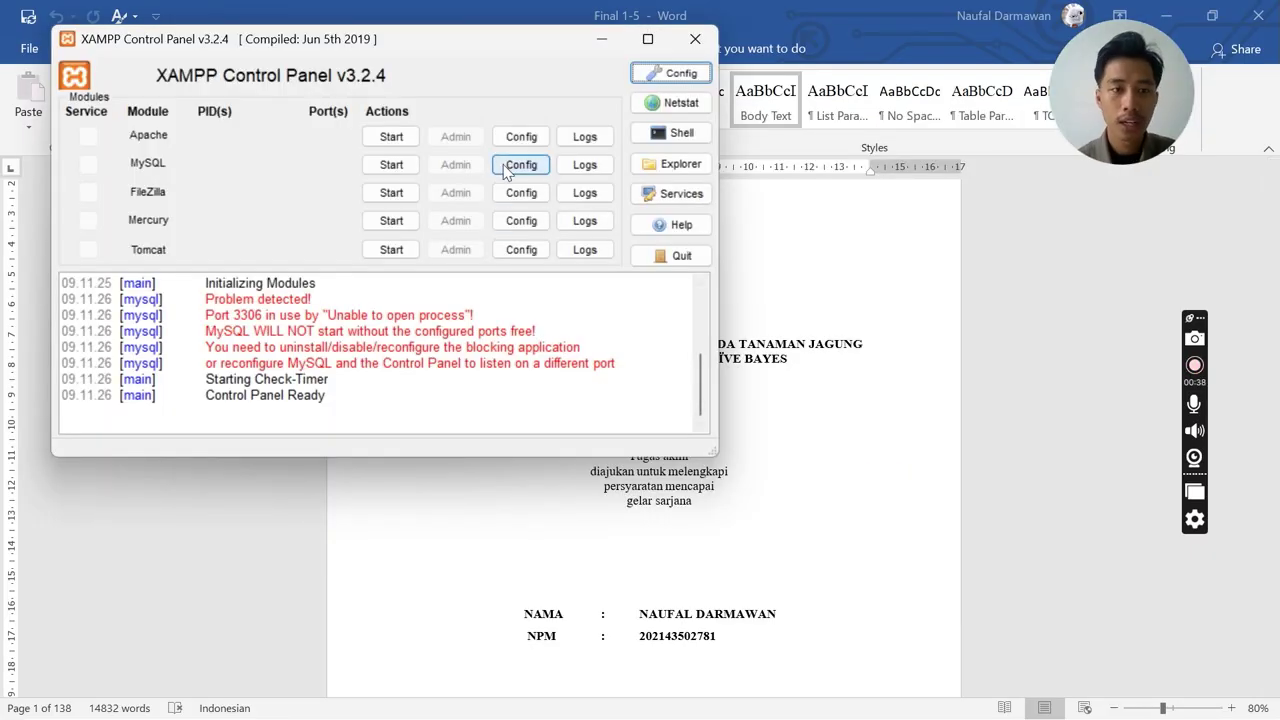
left_click(405, 142)
left_click(406, 168)
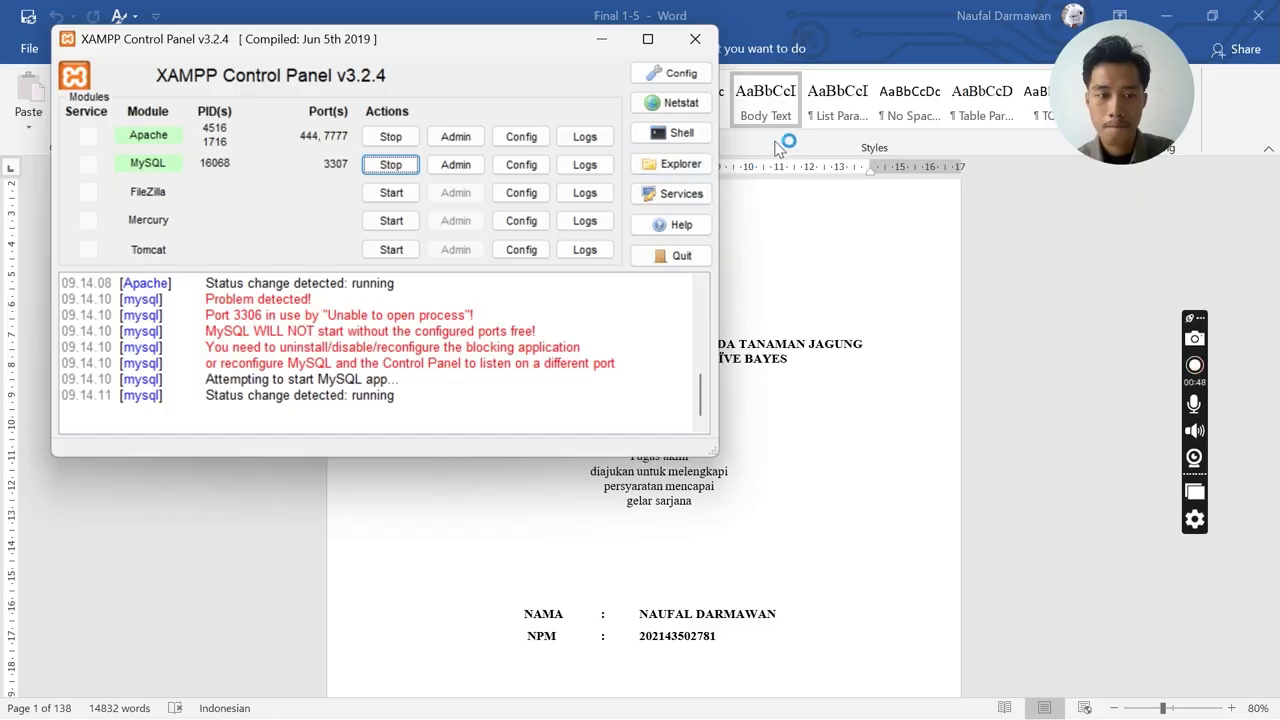
key("alt+Tab")
key("alt+Tab")
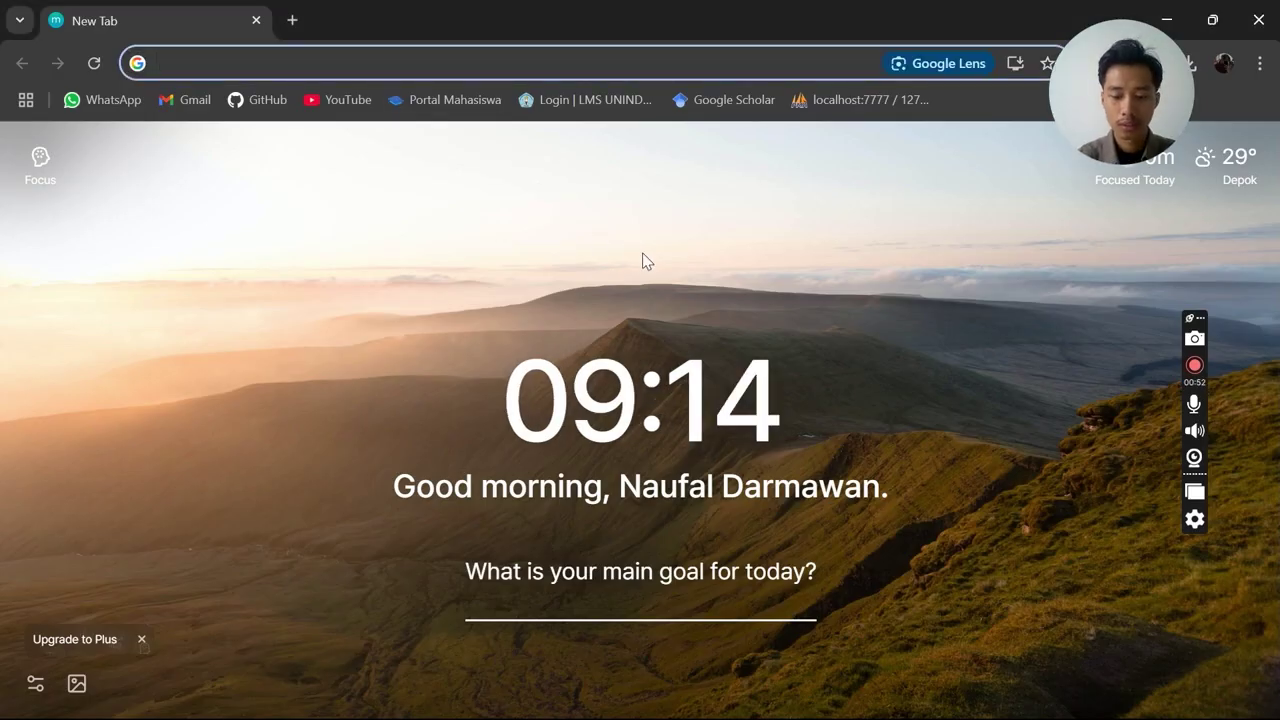
Load localhost:7777/pakarjagung/ in Chrome and jump to the Pengantar 'Kenapa Jagung?' section
type("loca")
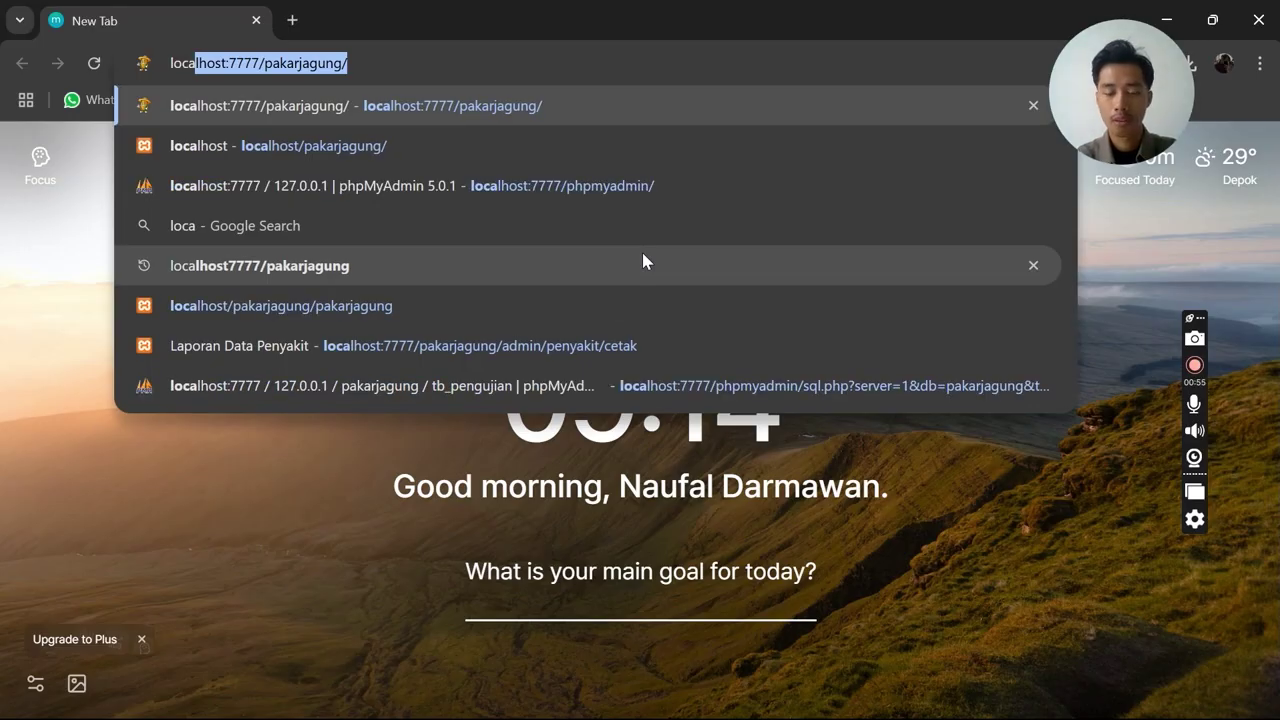
key("Return")
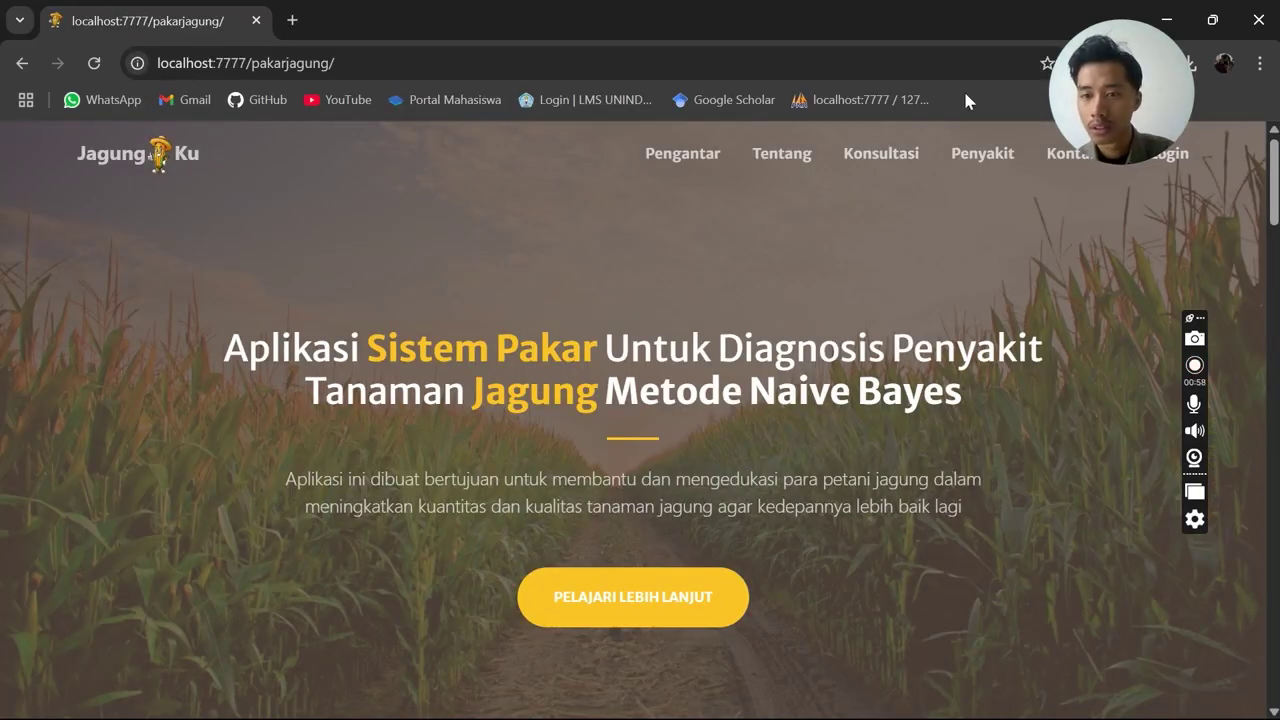
left_click_drag(1128, 97, 69, 326)
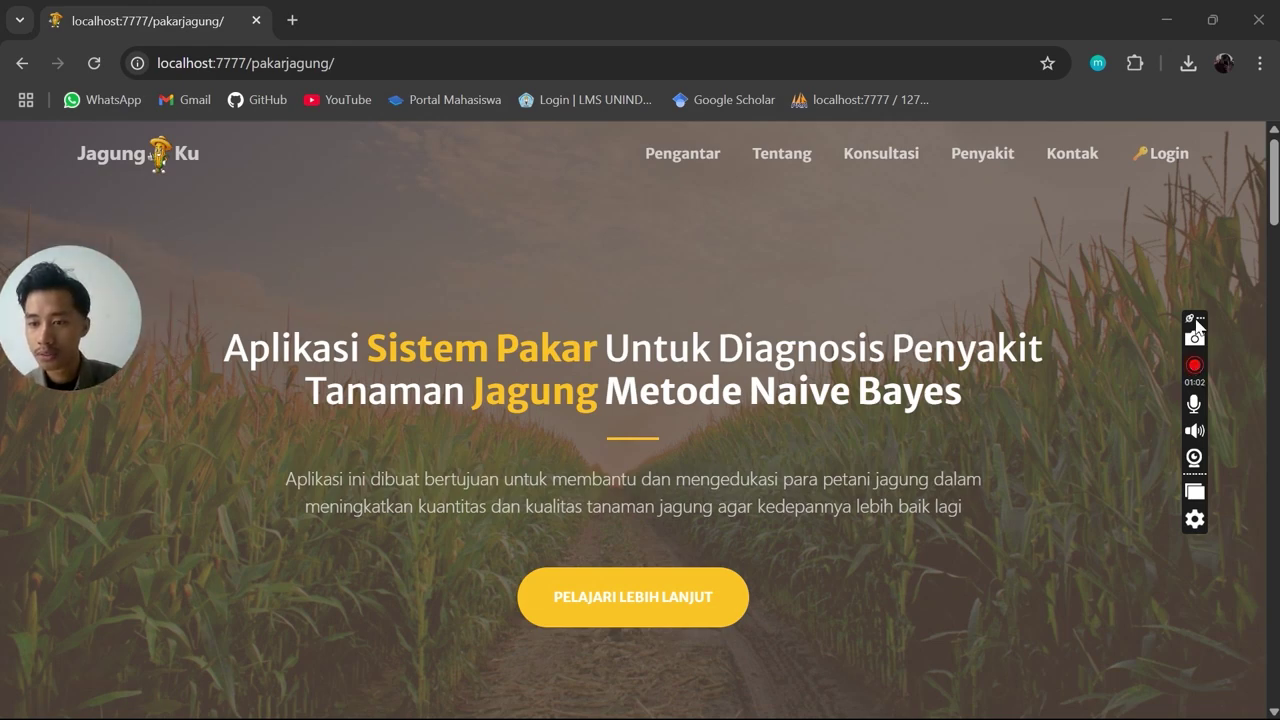
left_click_drag(1198, 322, 1242, 152)
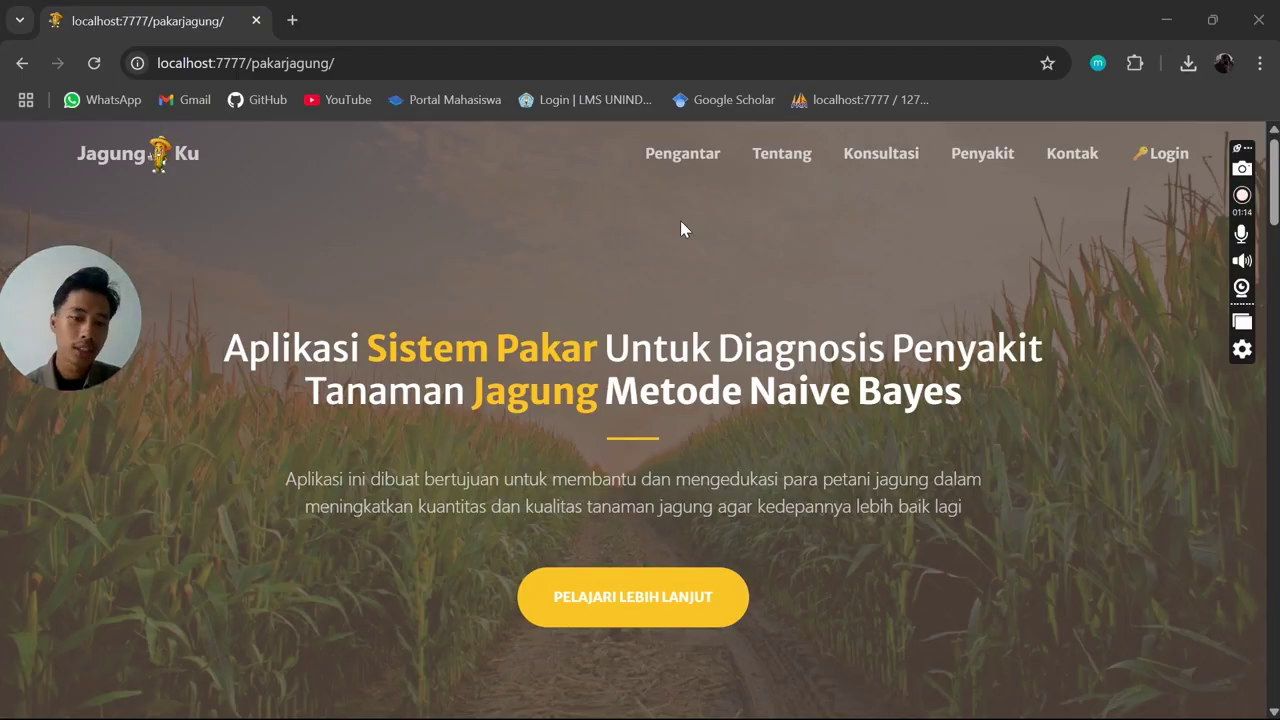
left_click(685, 160)
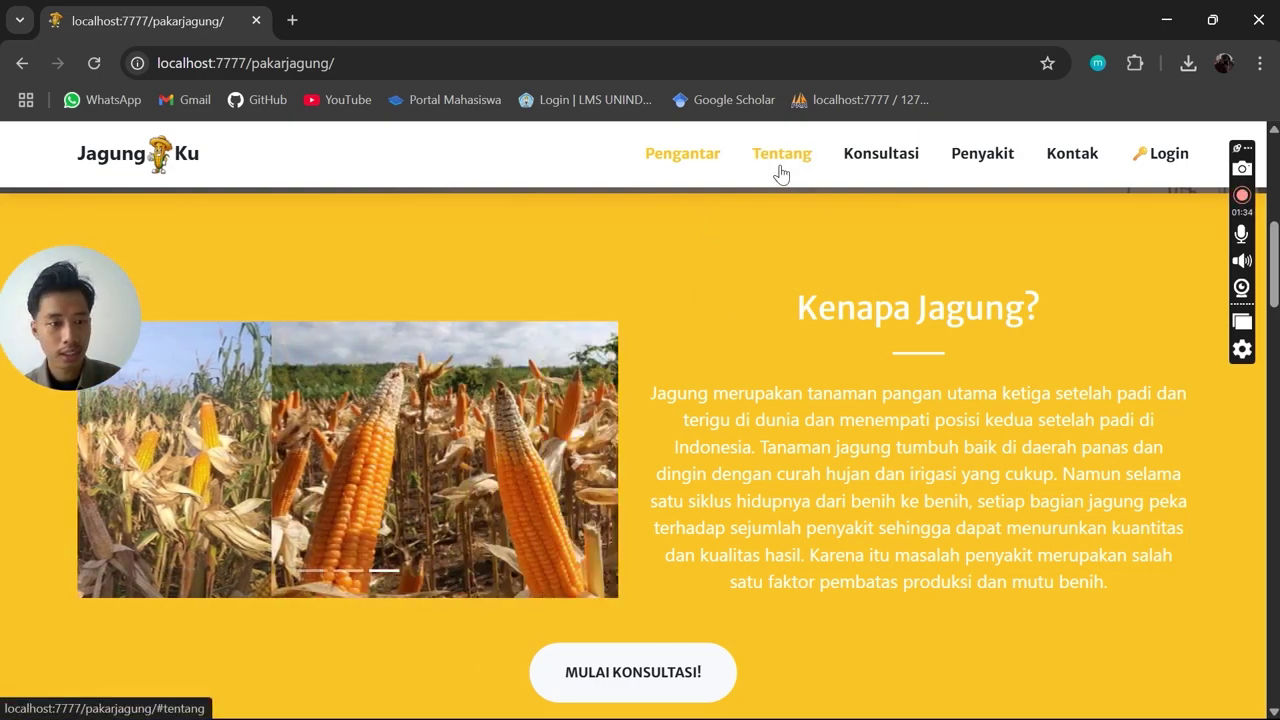
Jump to the Tentang section and highlight the opening words of the app description
left_click(780, 170)
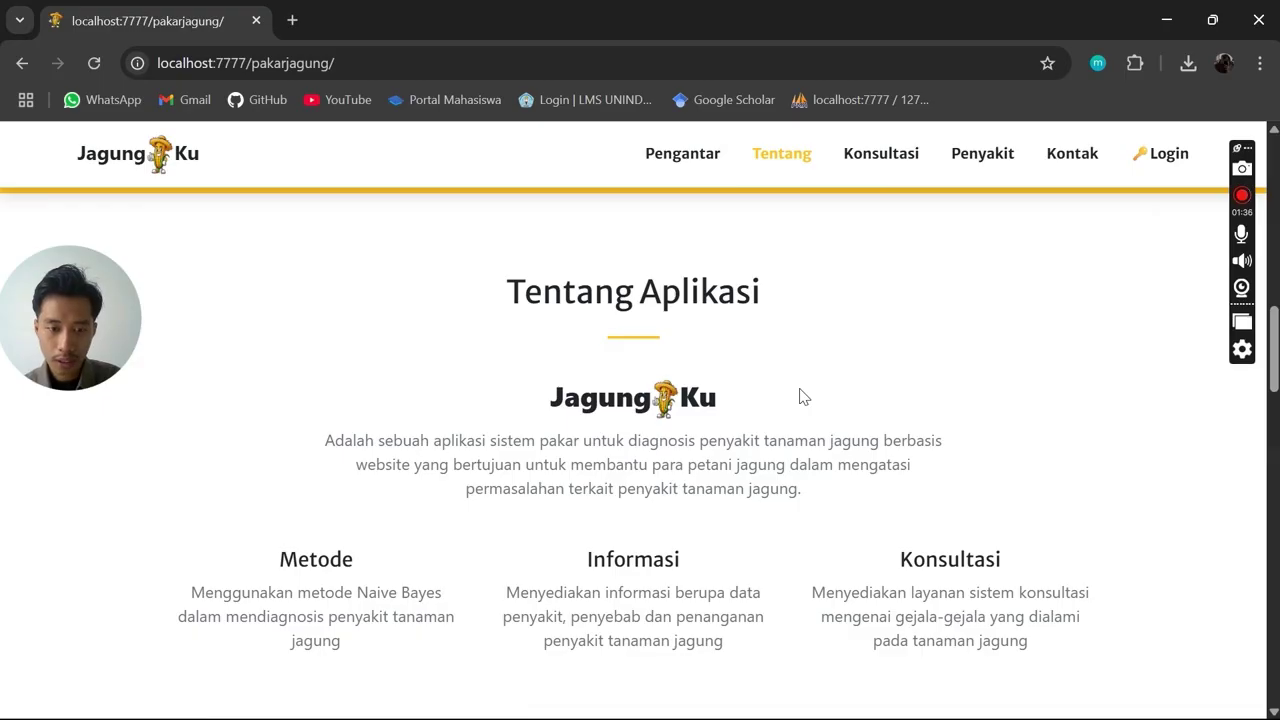
scroll(800, 397, "down", 1)
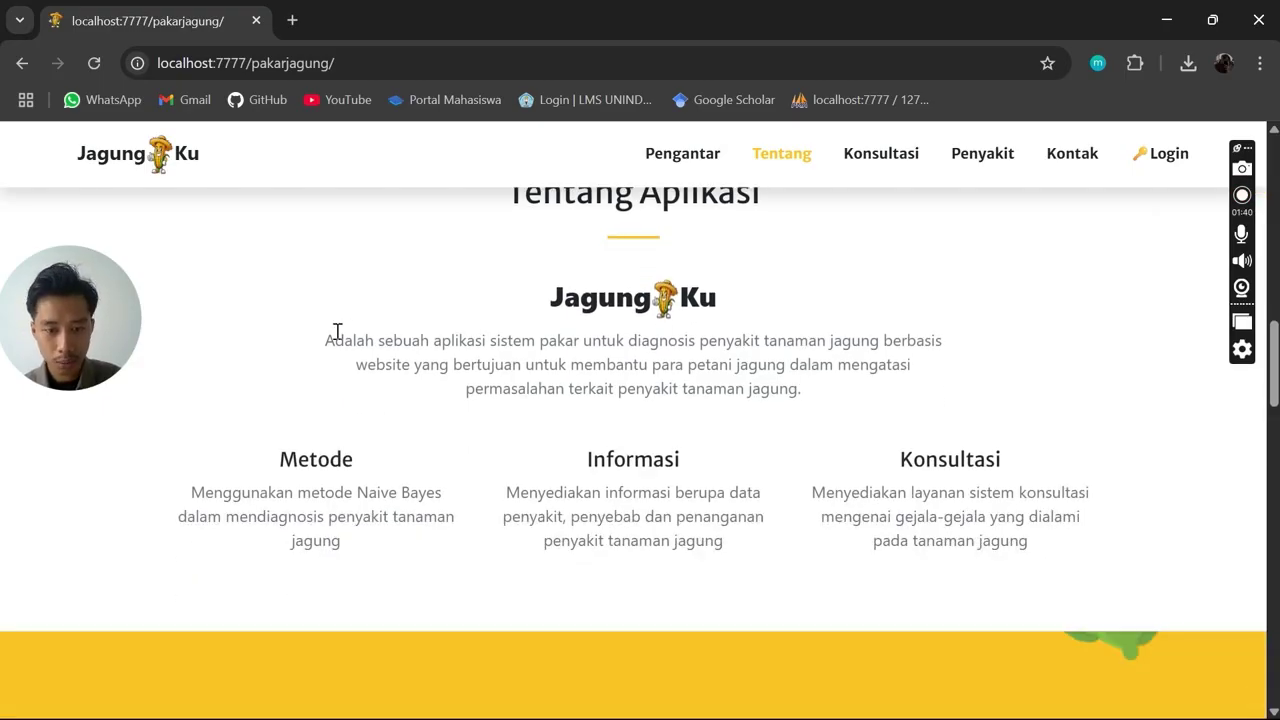
left_click_drag(311, 340, 512, 340)
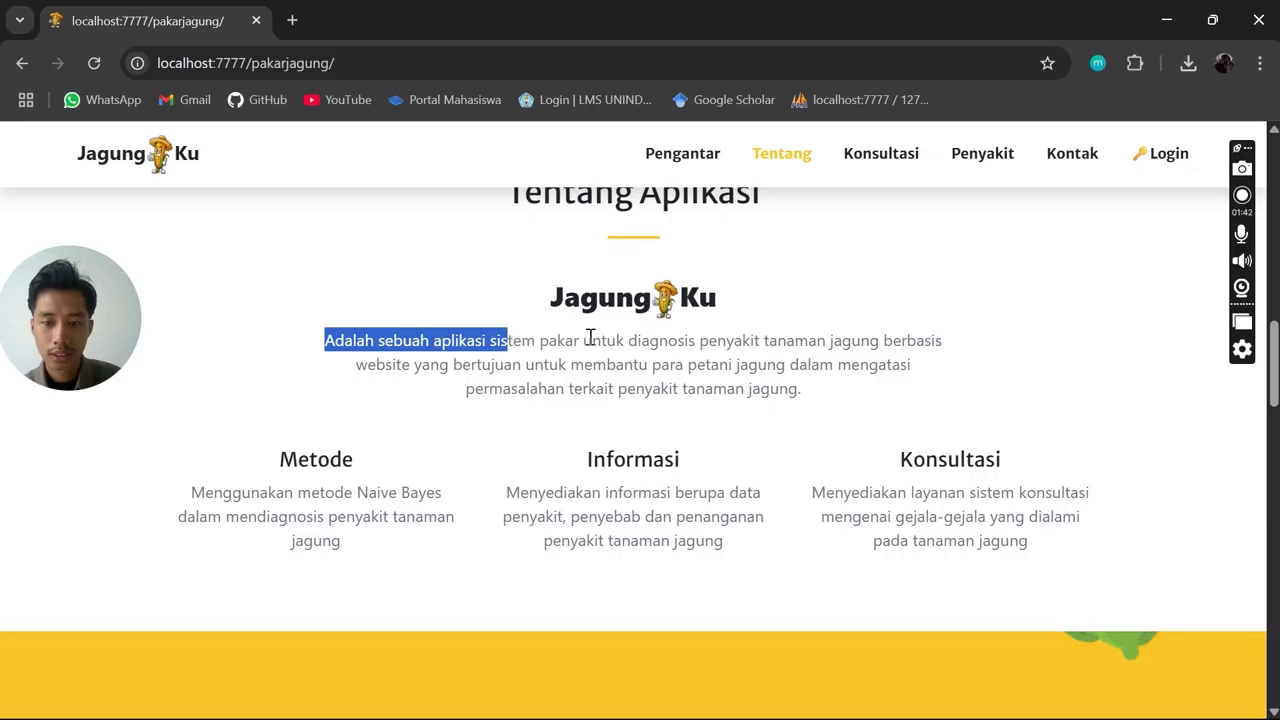
left_click(617, 360)
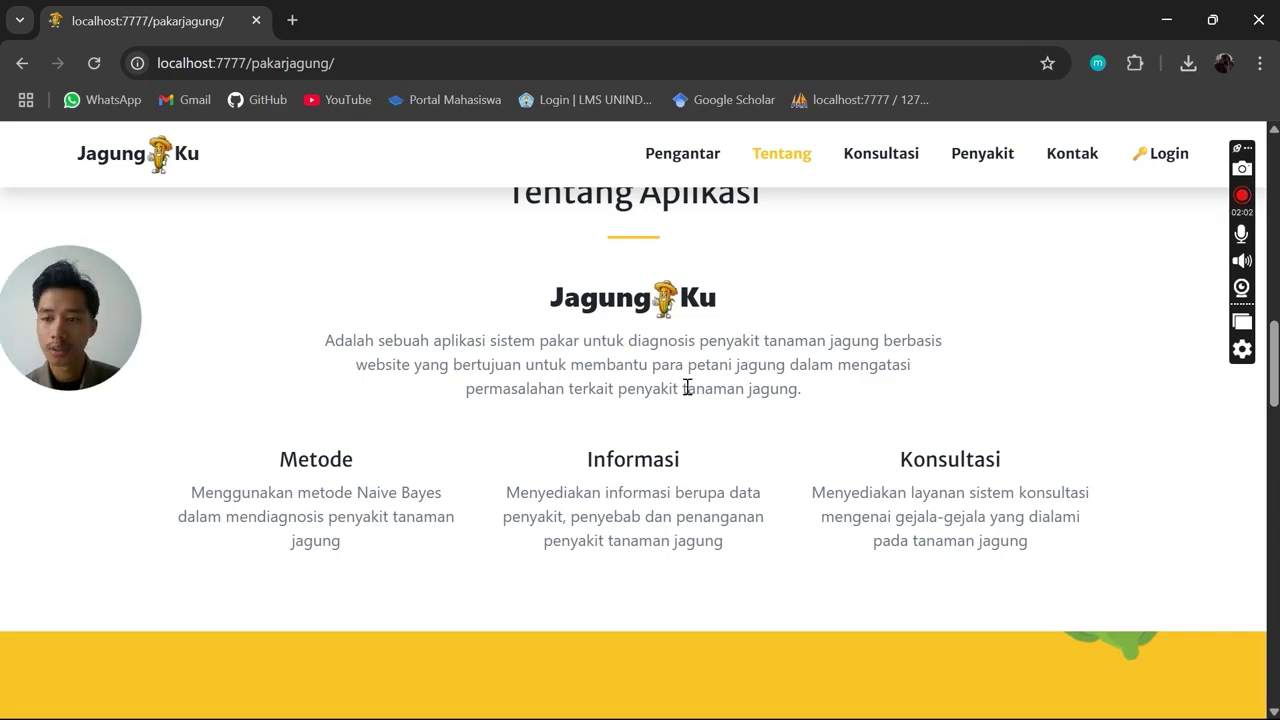
Scroll to the Konsultasi form and try its Nama and E-mail fields without entering anything
scroll(746, 392, "down", 2)
scroll(745, 392, "down", 4)
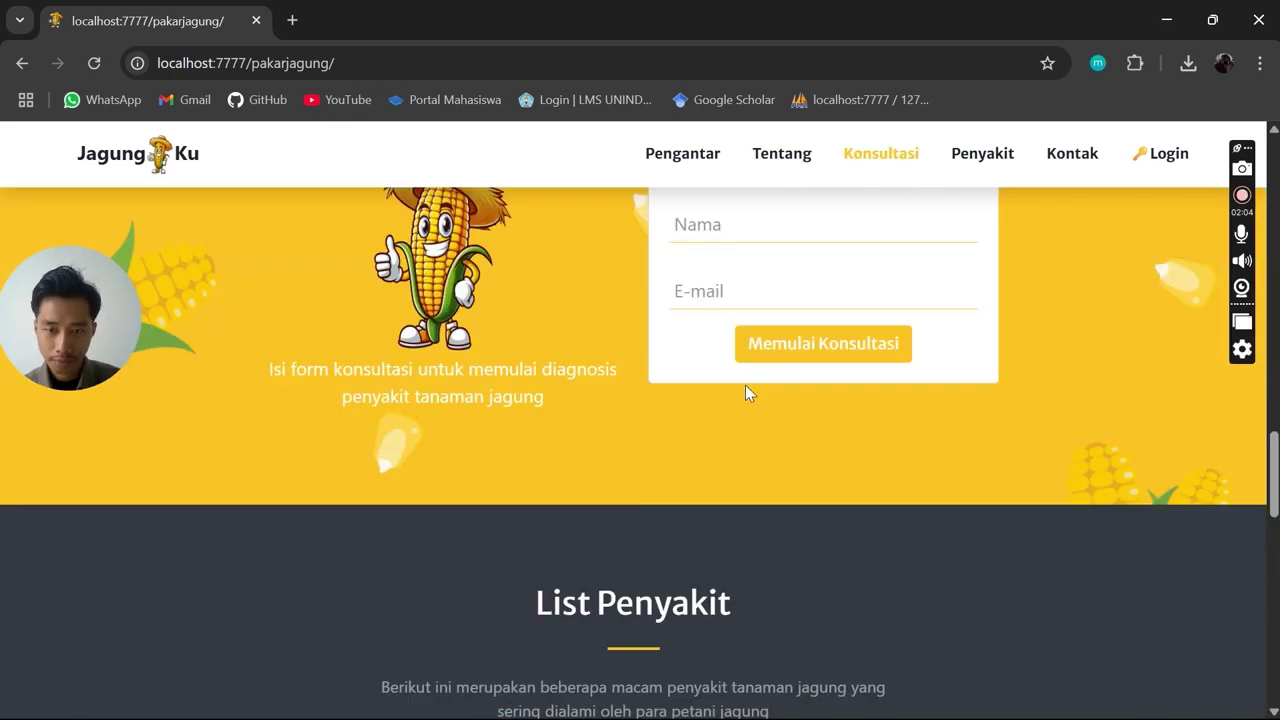
scroll(745, 392, "up", 2)
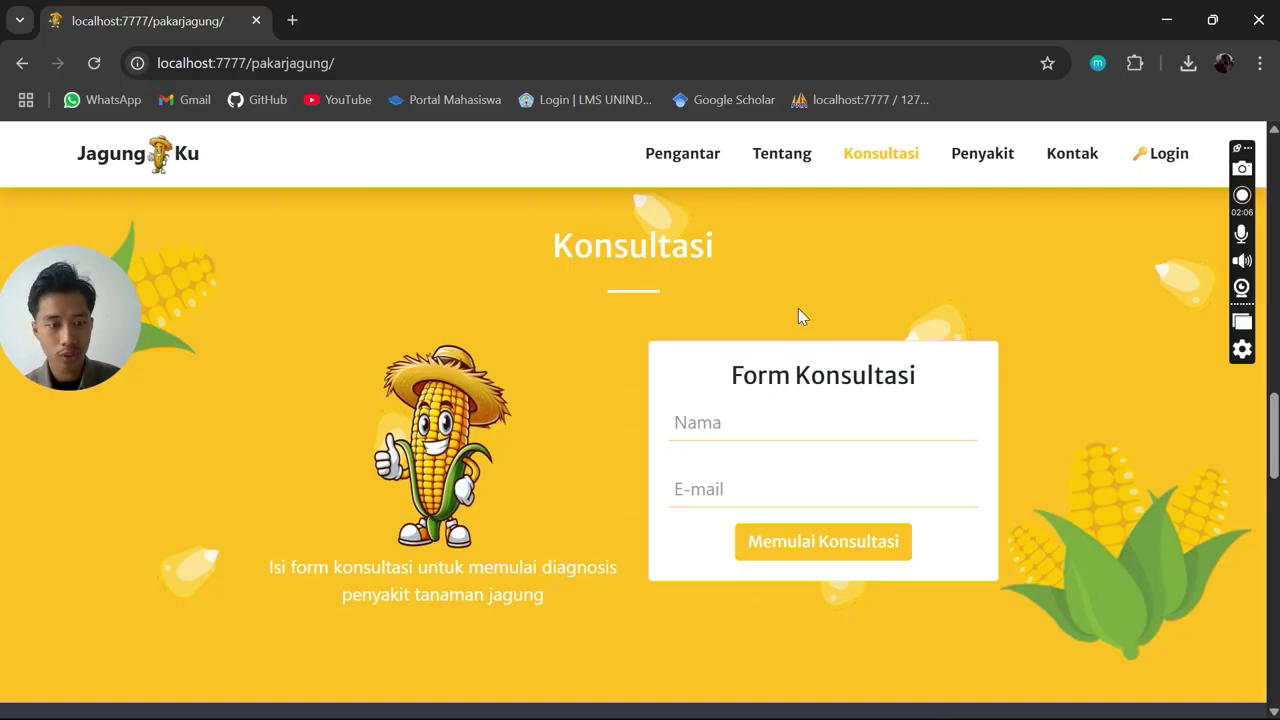
left_click(752, 431)
left_click(711, 508)
left_click(723, 371)
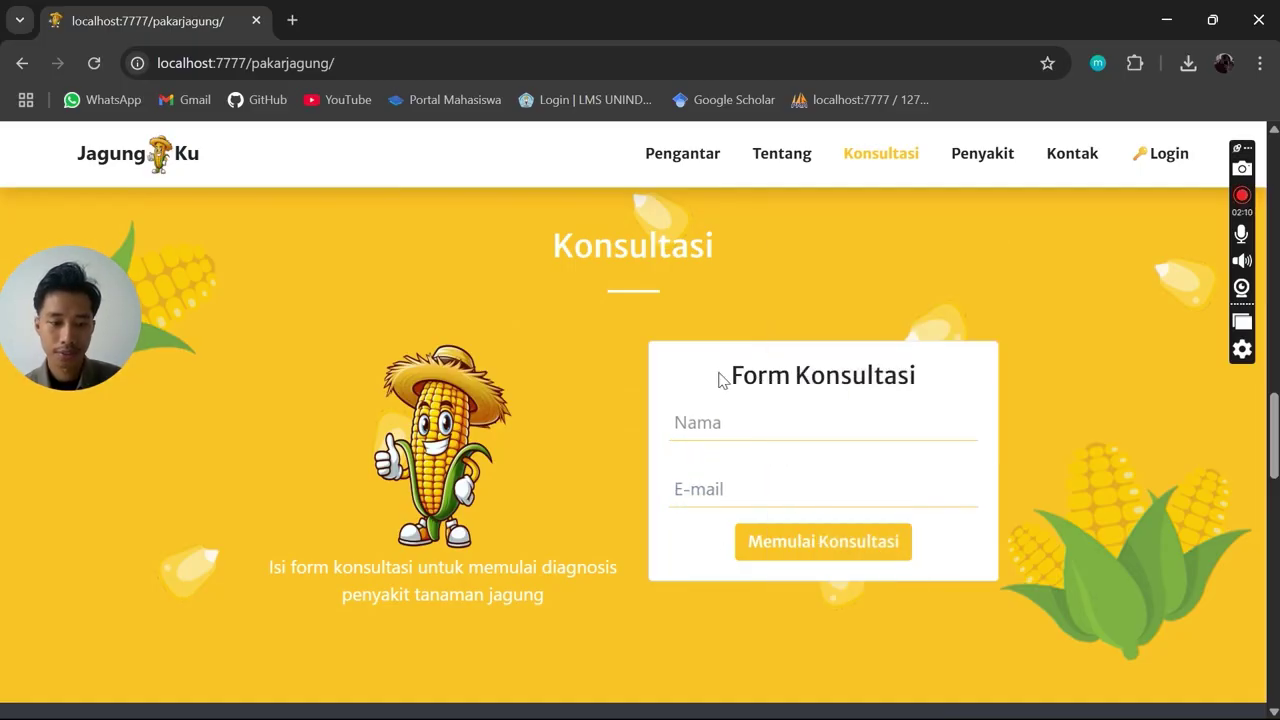
scroll(1005, 315, "down", 5)
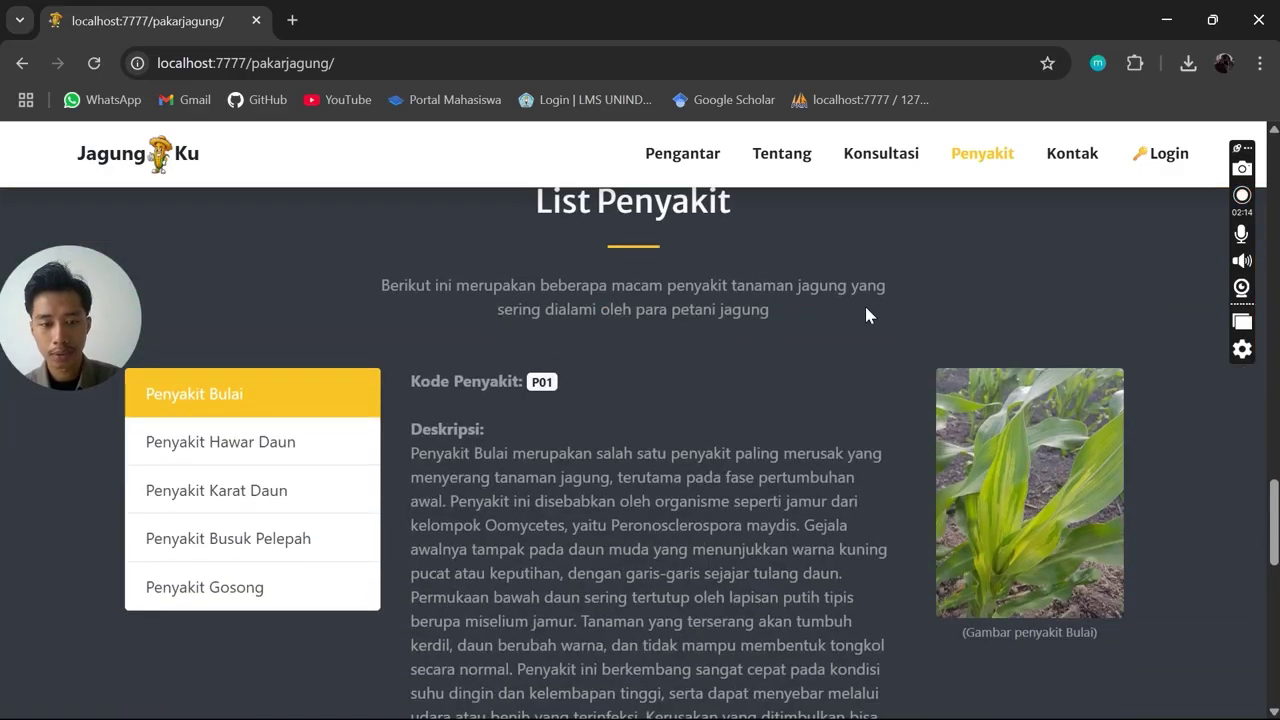
Read the Penyakit Bulai entry, highlighting its code P01 and the word Deskripsi
scroll(874, 366, "up", 1)
scroll(714, 366, "down", 1)
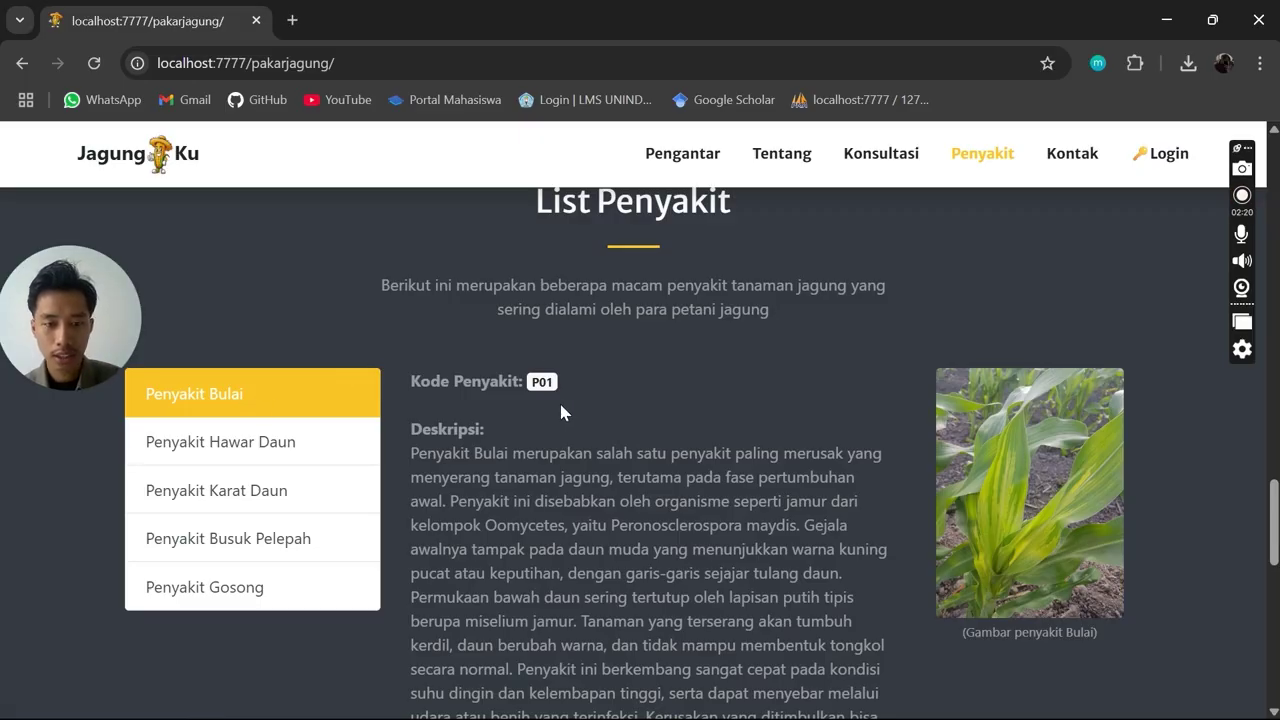
left_click_drag(413, 385, 609, 389)
left_click(609, 389)
double_click(428, 437)
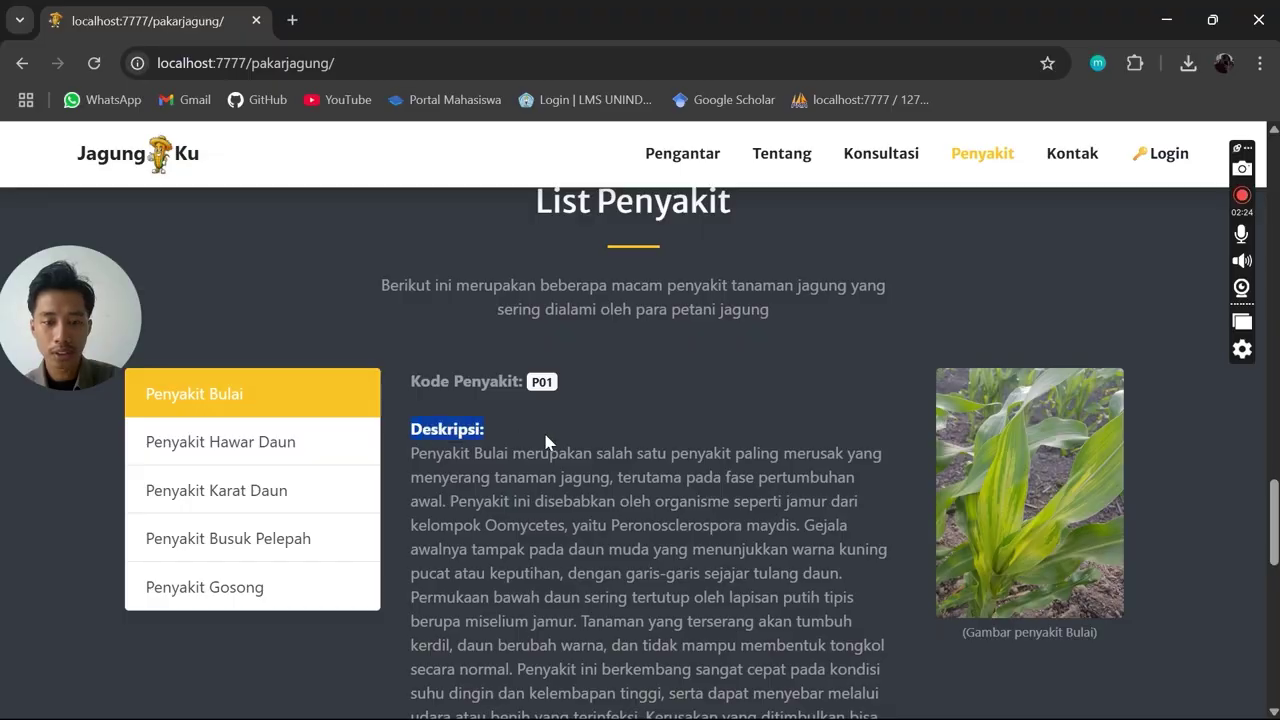
scroll(545, 443, "down", 1)
left_click(484, 370)
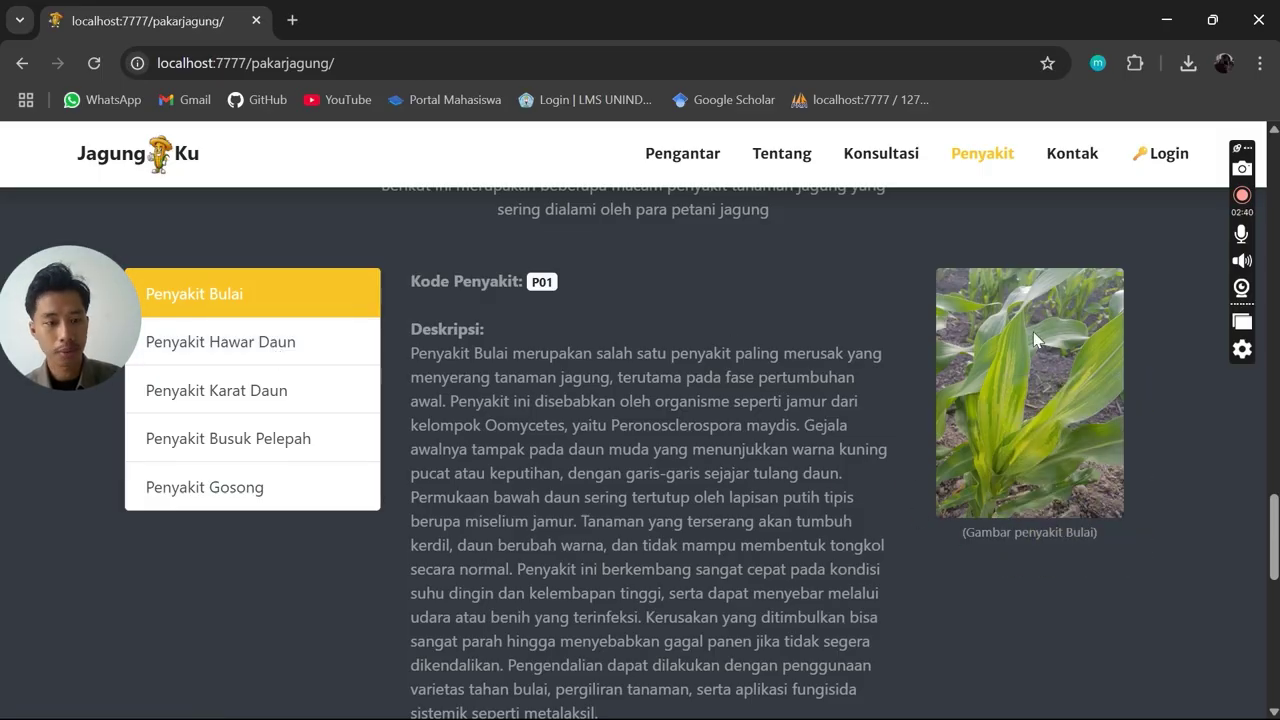
Show Penyakit Hawar Daun and highlight its P02 code and the start of its description
left_click(283, 345)
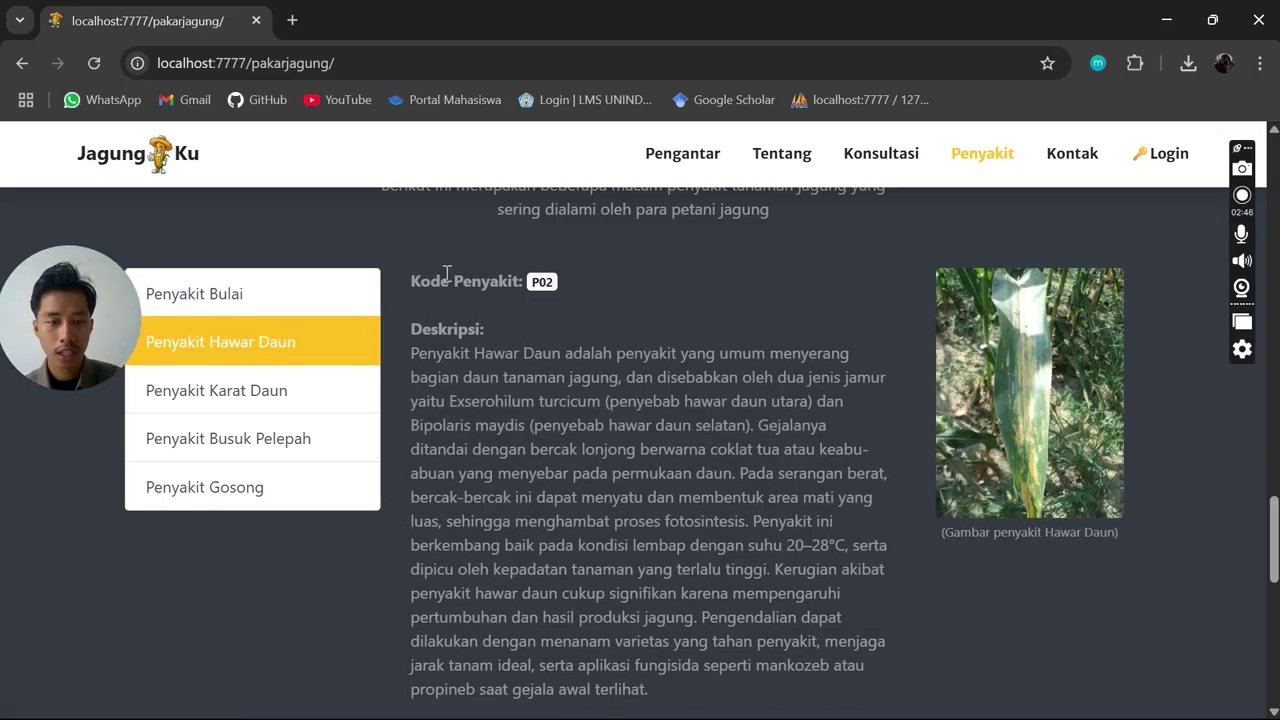
left_click_drag(527, 309, 609, 298)
left_click_drag(421, 331, 757, 483)
scroll(846, 489, "down", 1)
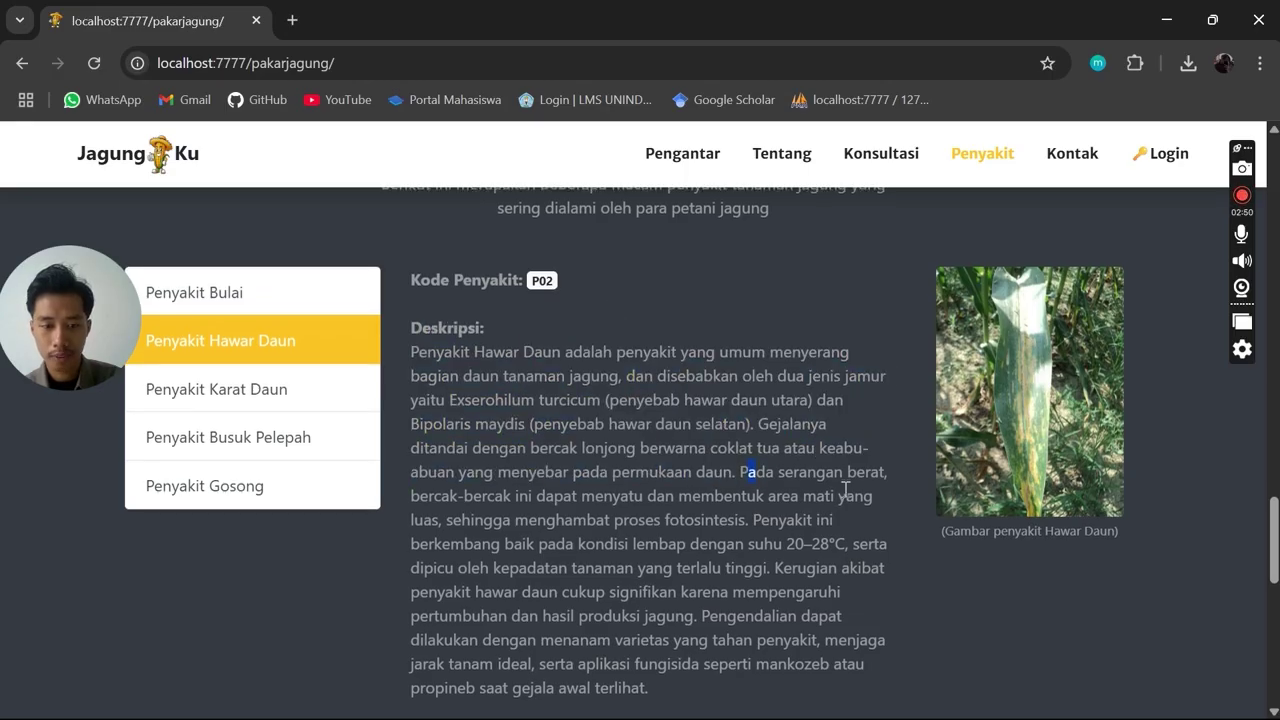
scroll(690, 393, "up", 1)
scroll(690, 393, "up", 2)
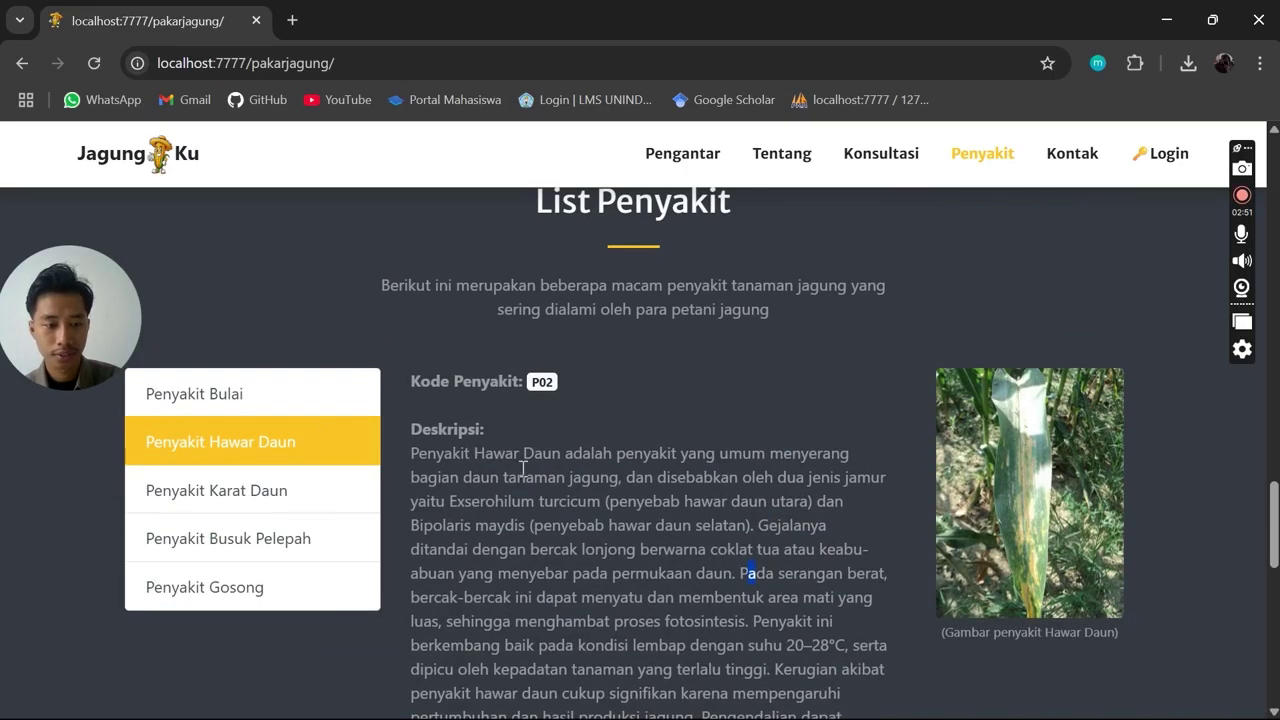
Show Penyakit Karat Daun, Busuk Pelepah, then Gosong (P05) and scroll through its description
left_click(326, 492)
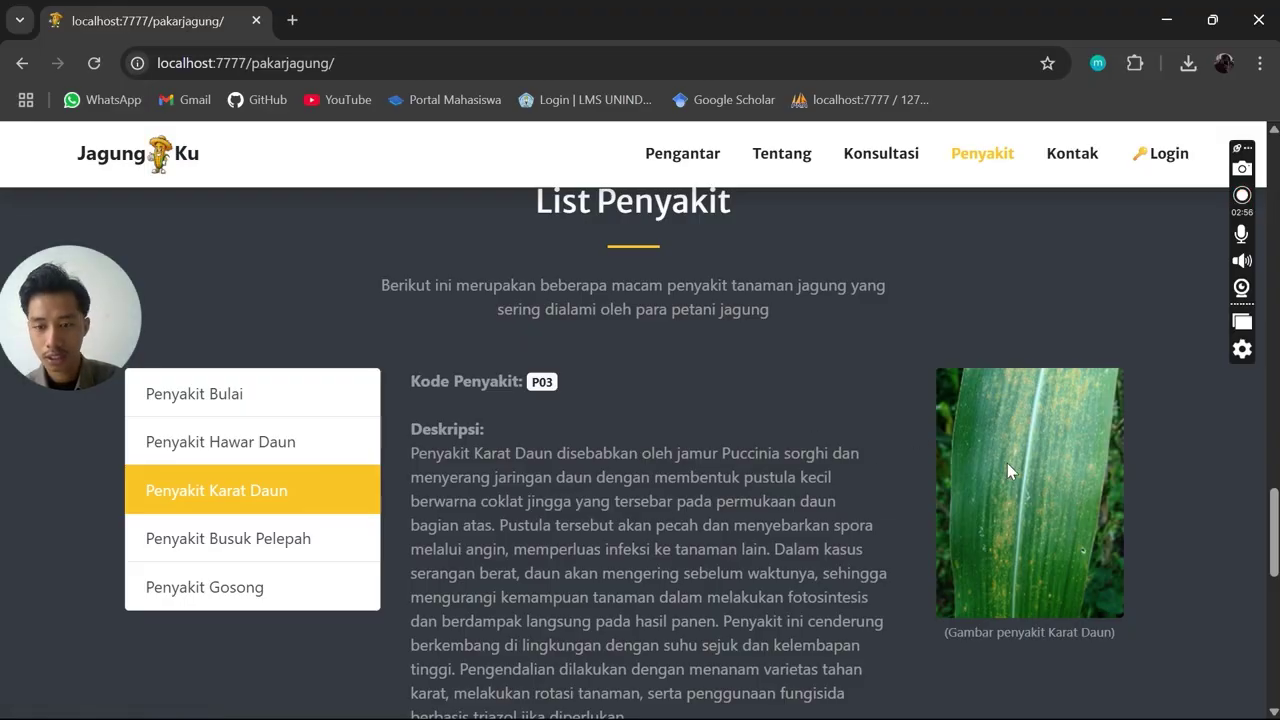
left_click(263, 542)
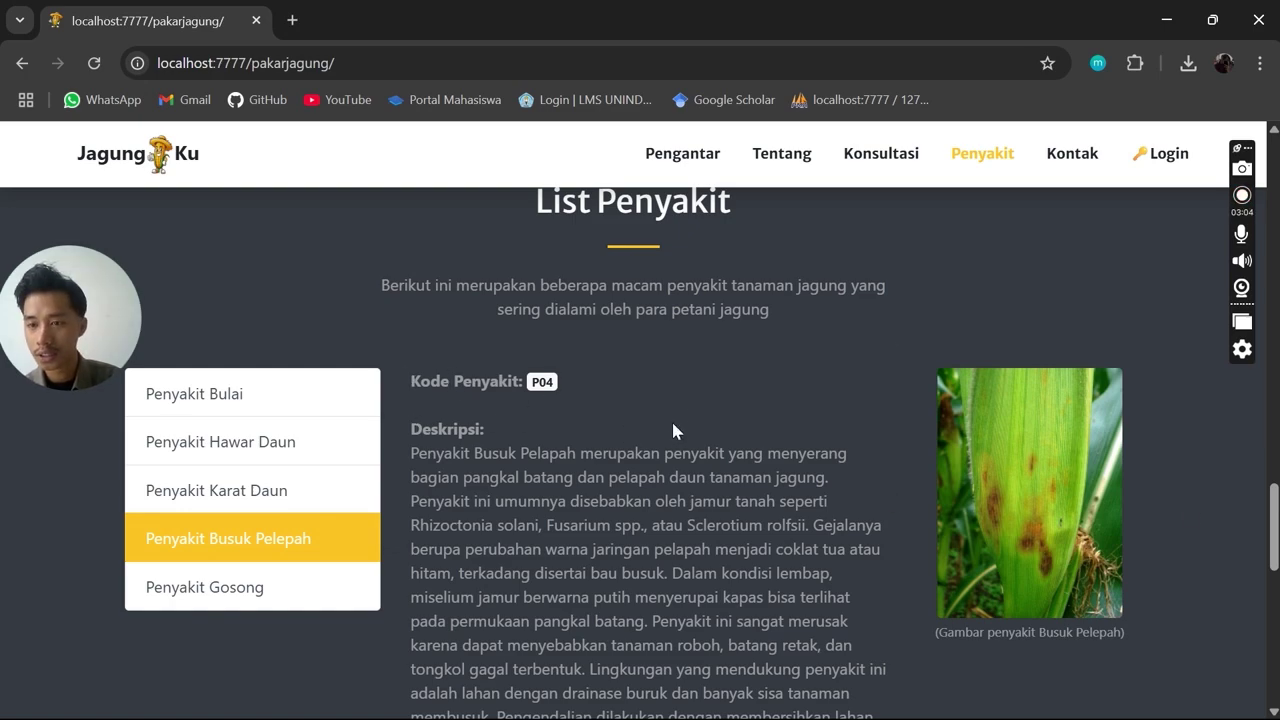
scroll(587, 341, "down", 1)
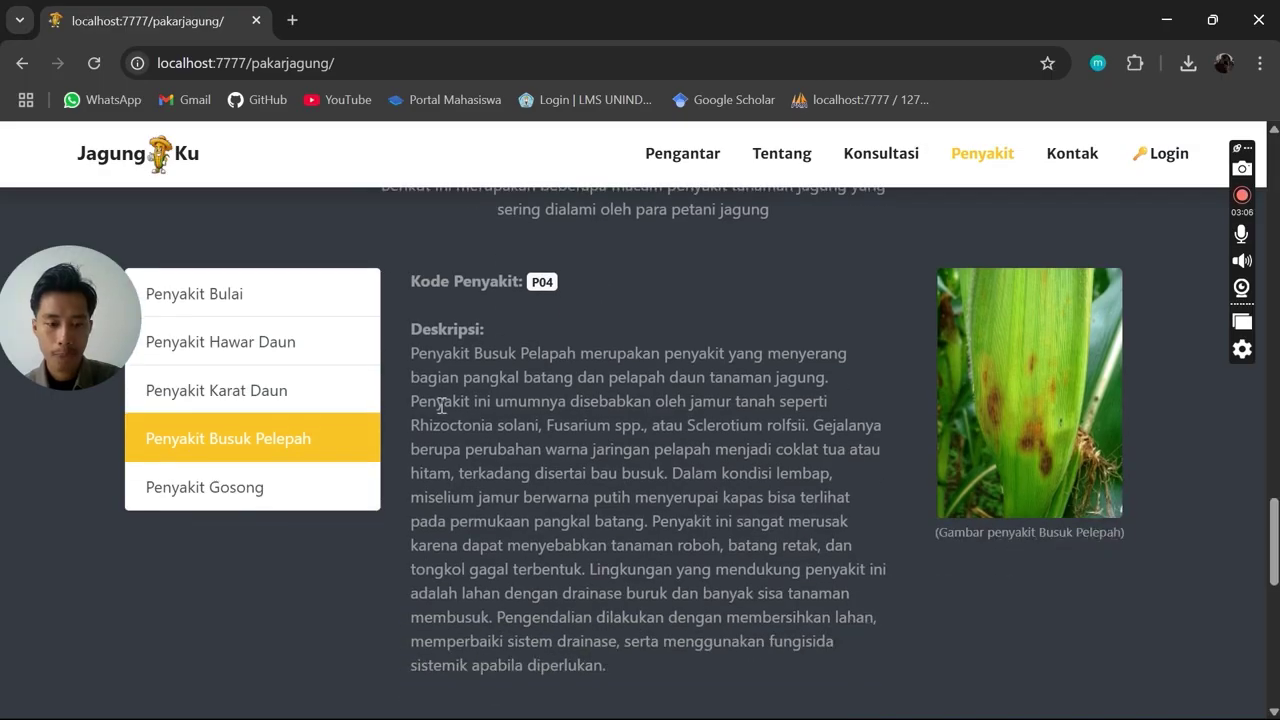
left_click(266, 491)
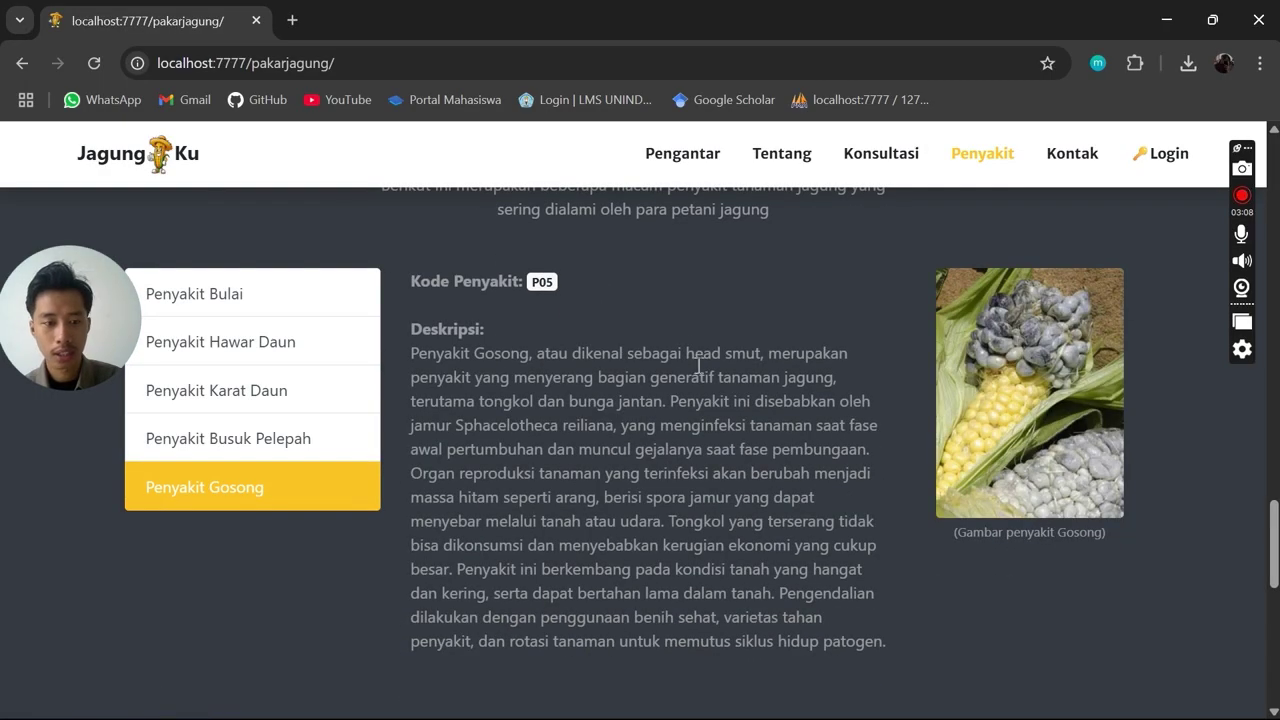
scroll(703, 419, "up", 1)
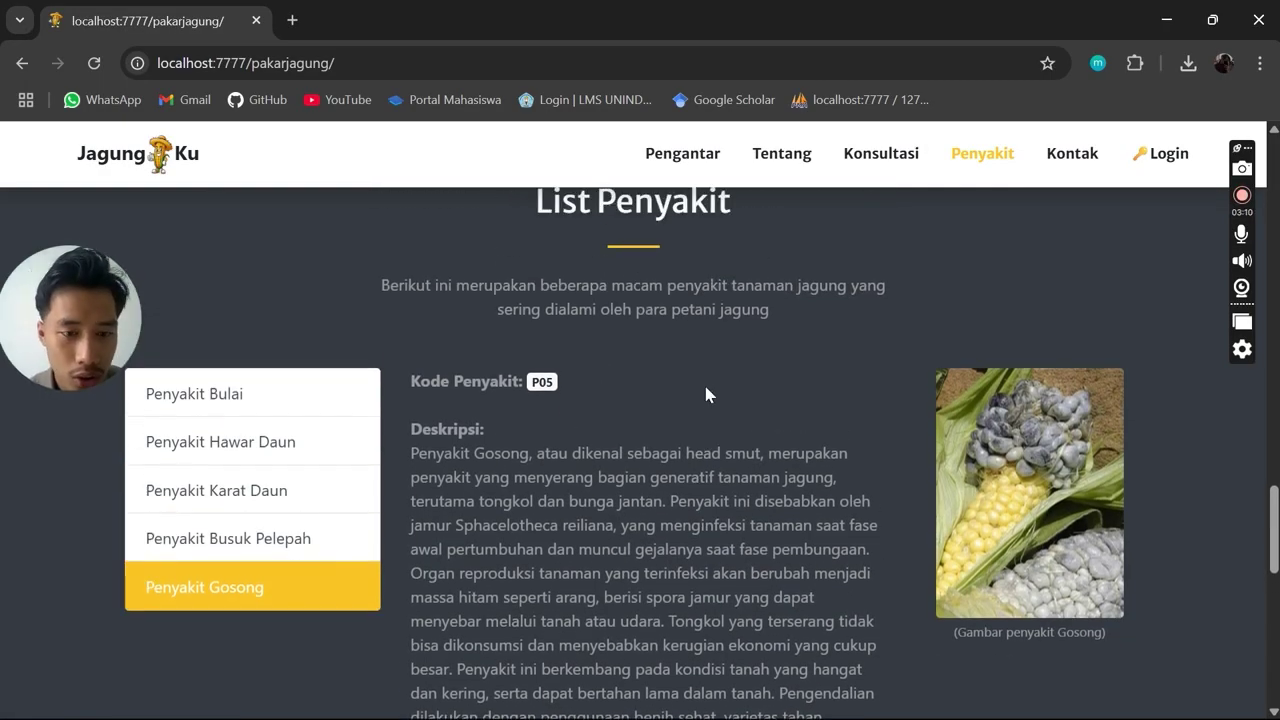
scroll(753, 389, "up", 1)
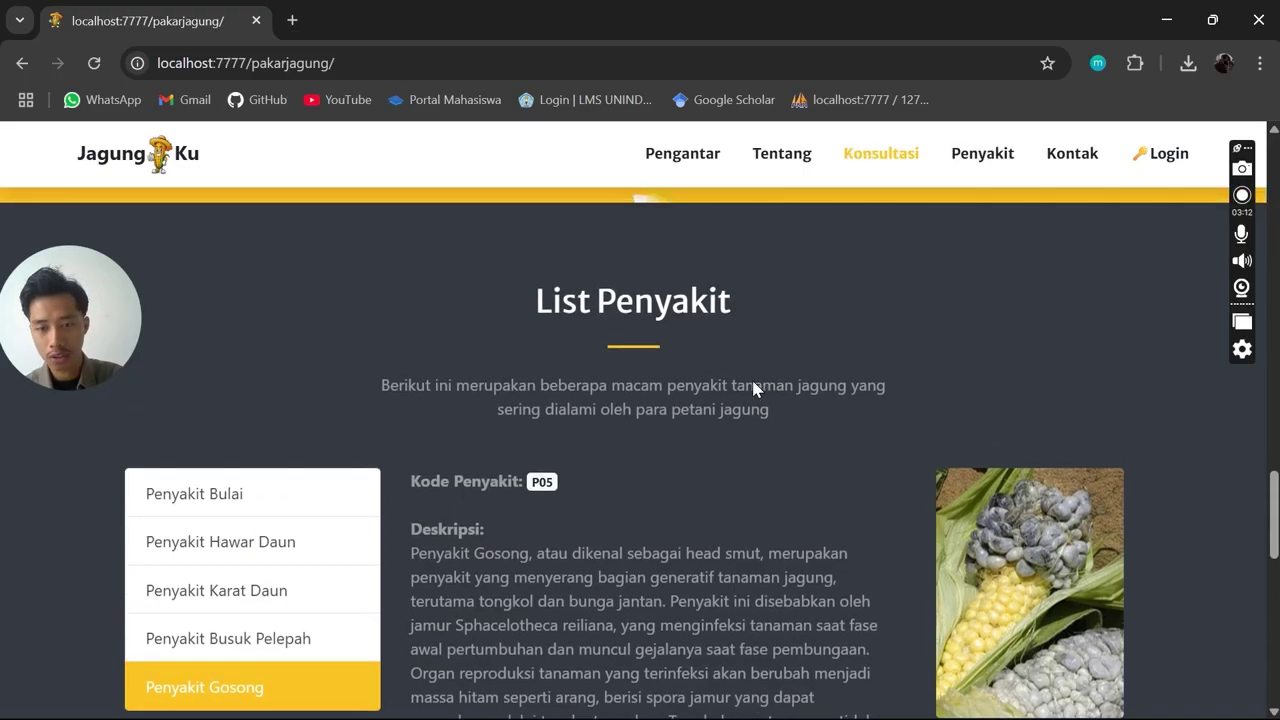
scroll(614, 409, "down", 1)
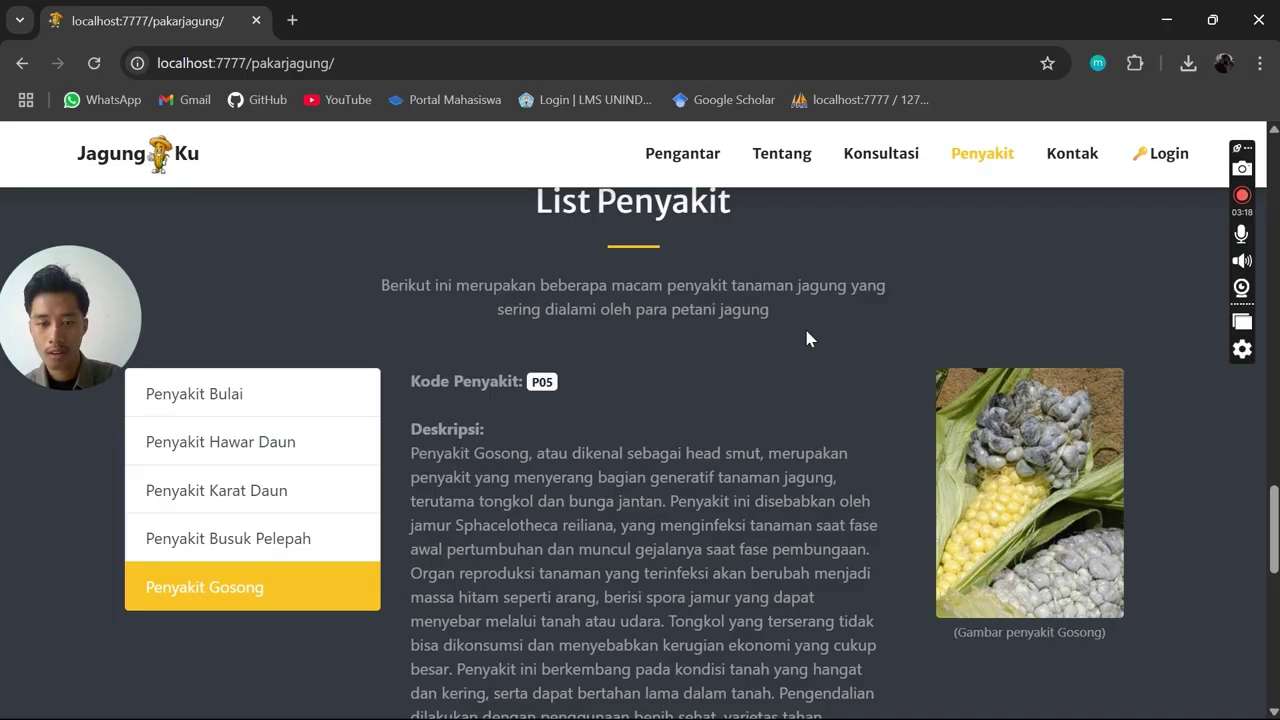
scroll(808, 339, "down", 3)
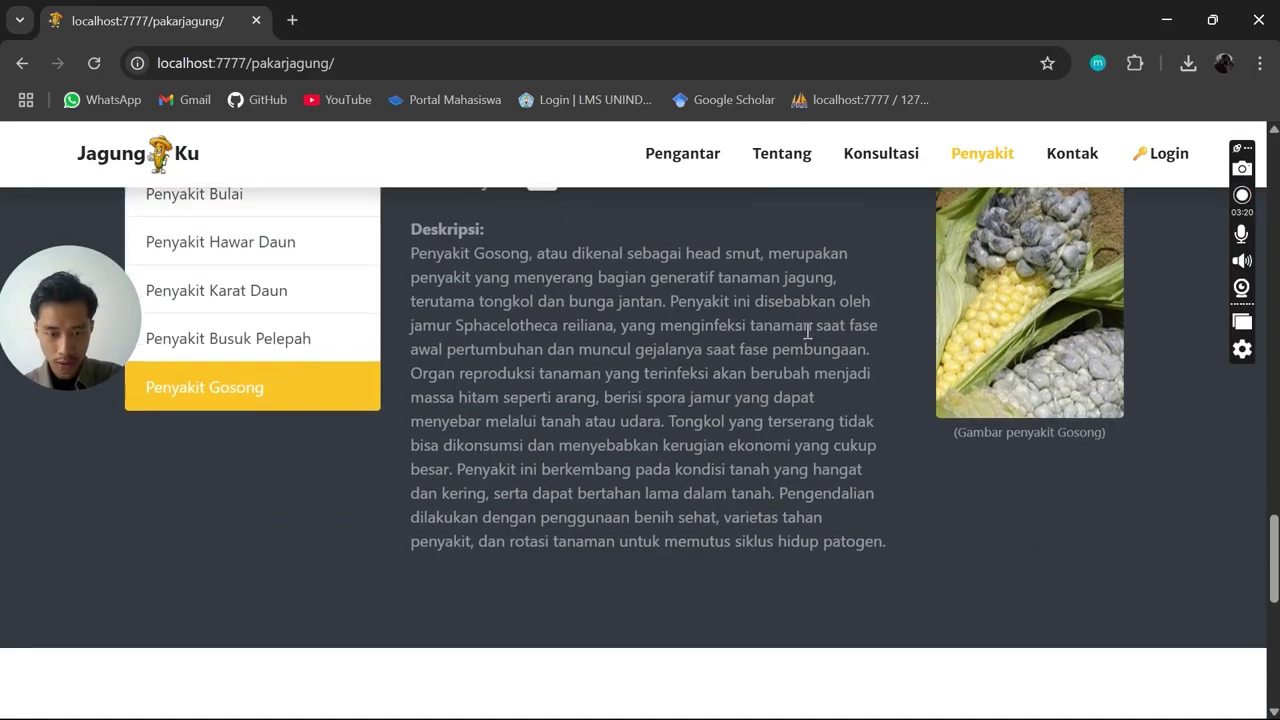
Scroll down to Kontak, try the e-mail link, and visit the developer's github.io portfolio
scroll(808, 335, "down", 5)
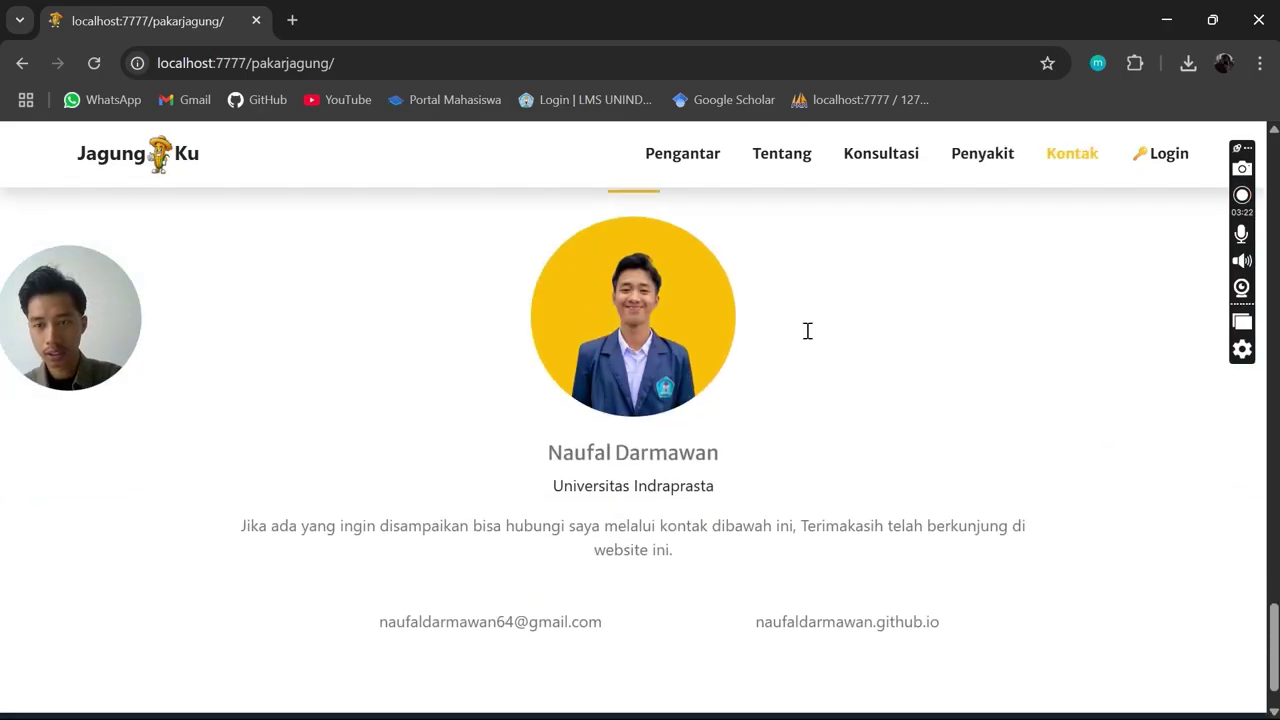
scroll(810, 338, "up", 2)
scroll(810, 337, "down", 1)
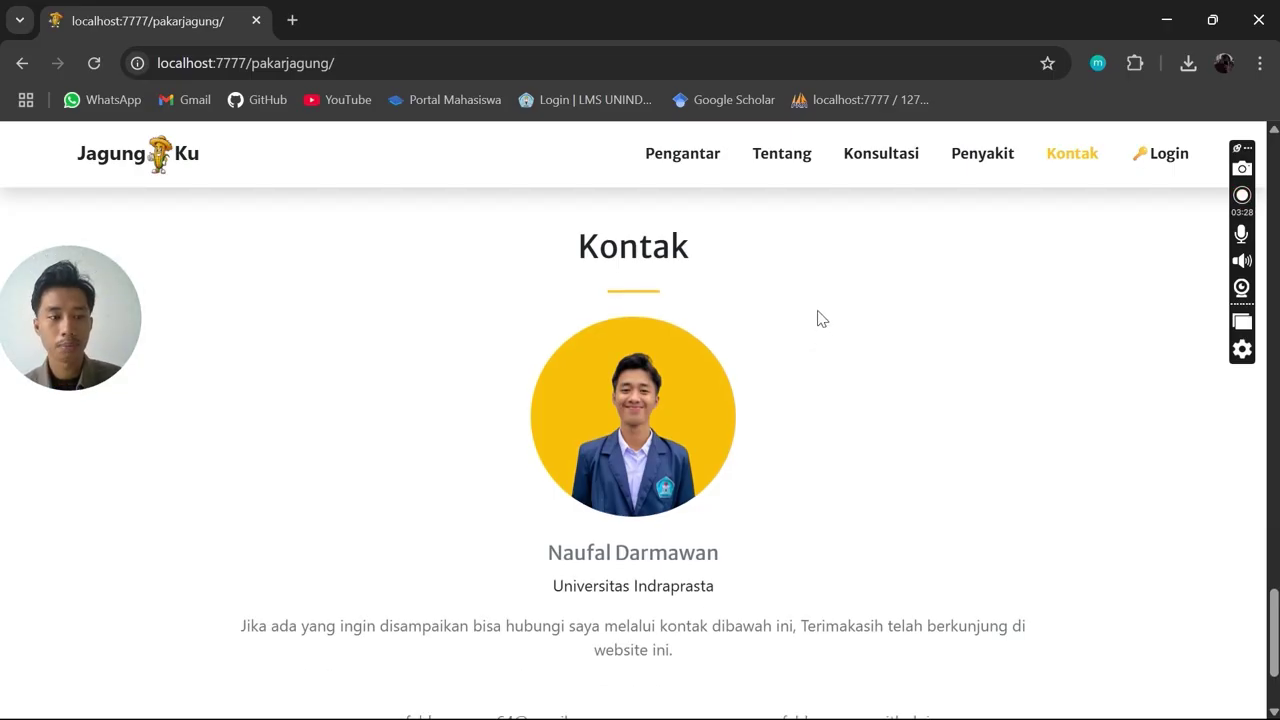
scroll(820, 318, "down", 1)
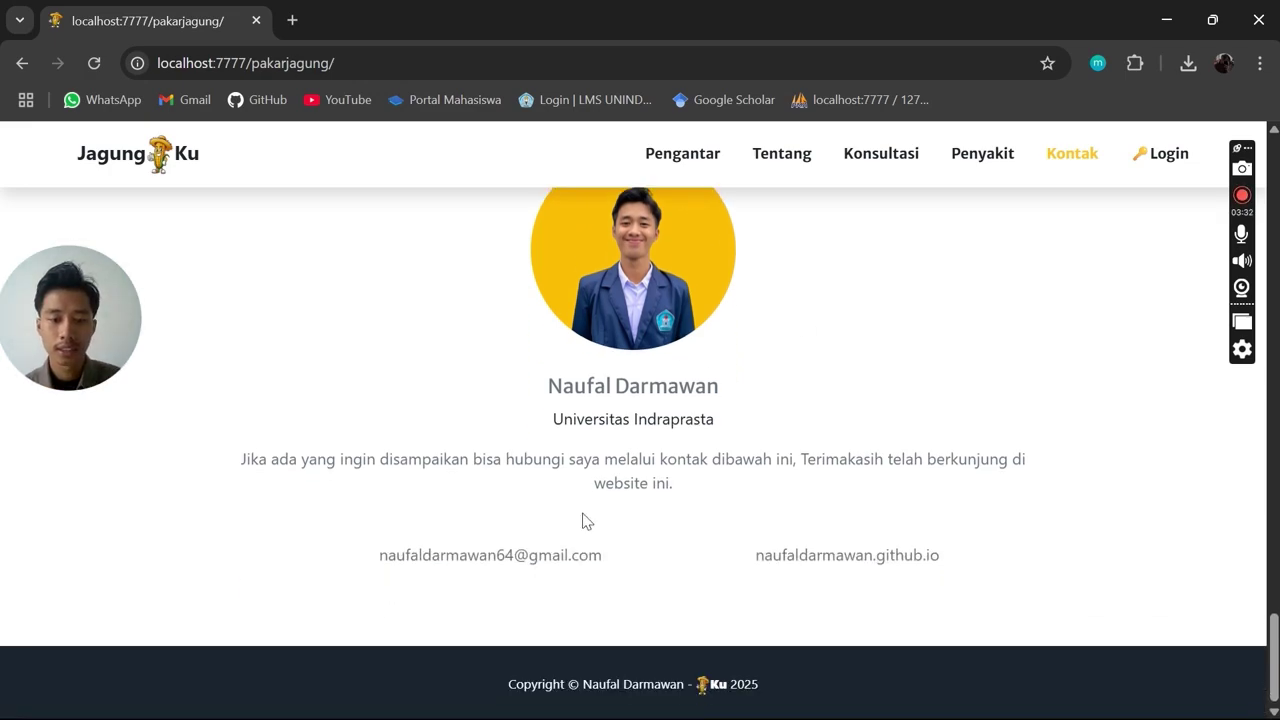
left_click(541, 564)
left_click(891, 454)
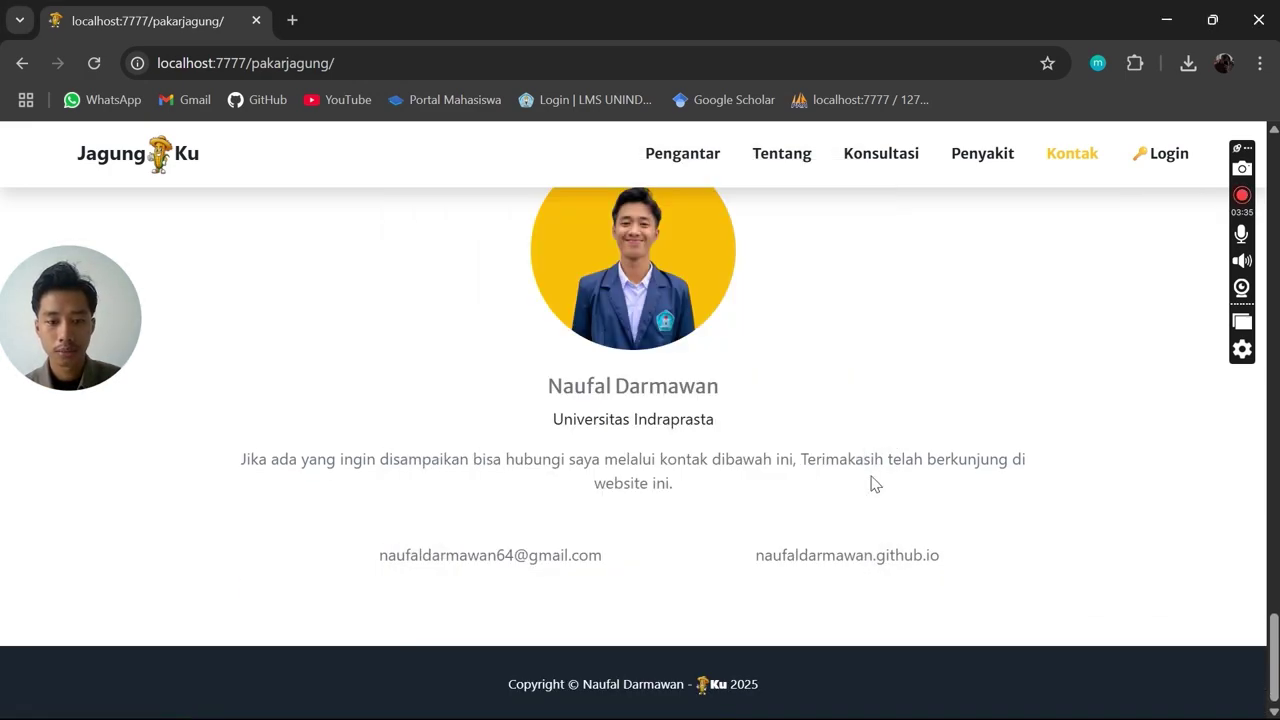
left_click(861, 560)
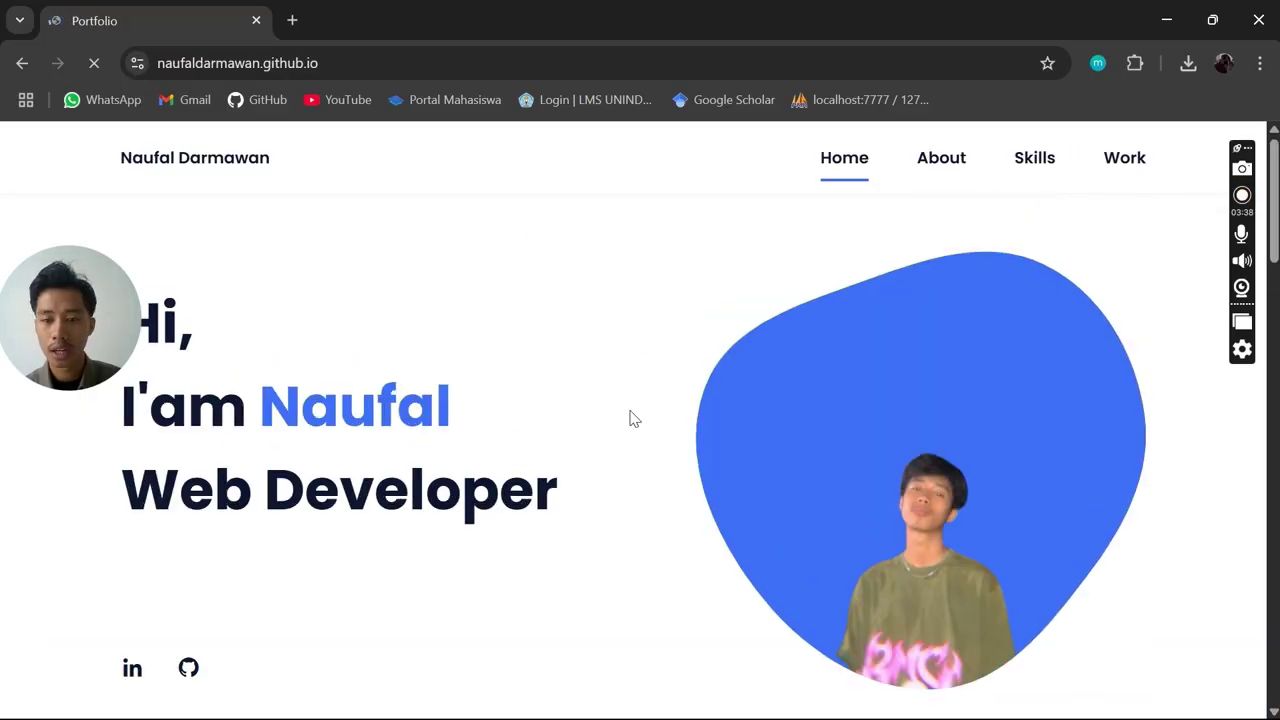
Return to the JagungKu site and jump to the Konsultasi form via MULAI KONSULTASI
left_click(22, 64)
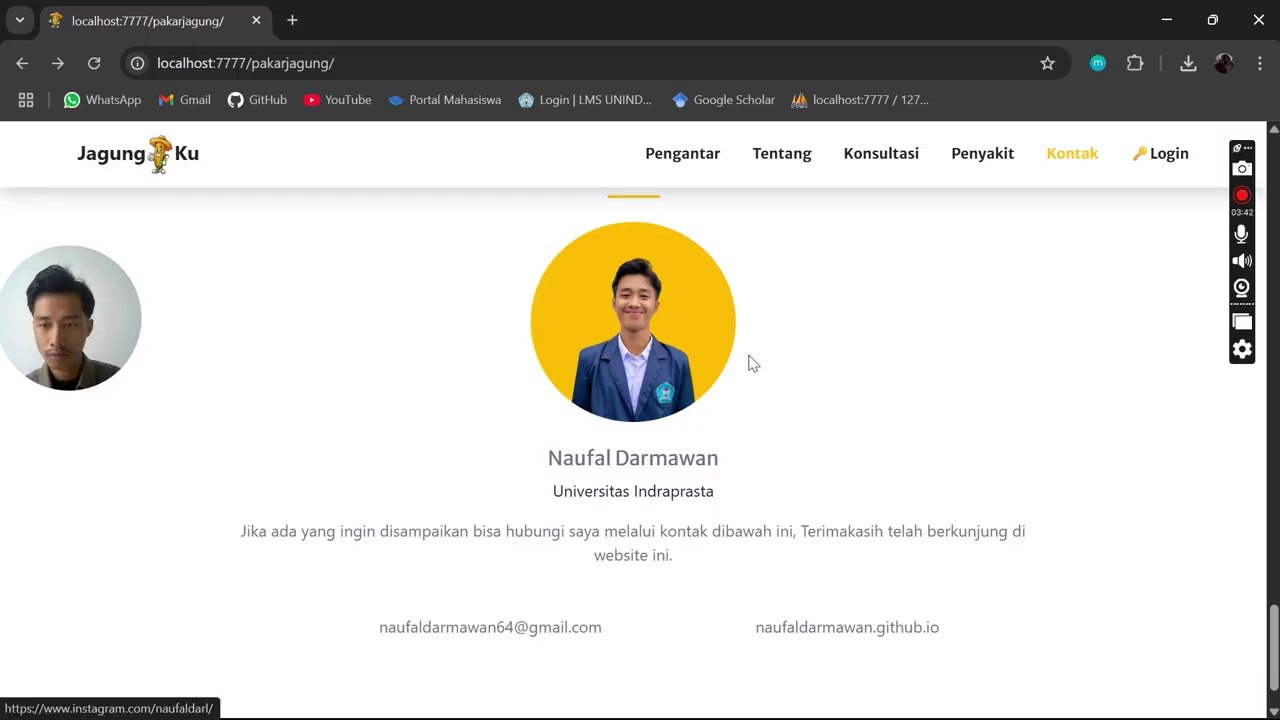
scroll(1003, 491, "up", 10)
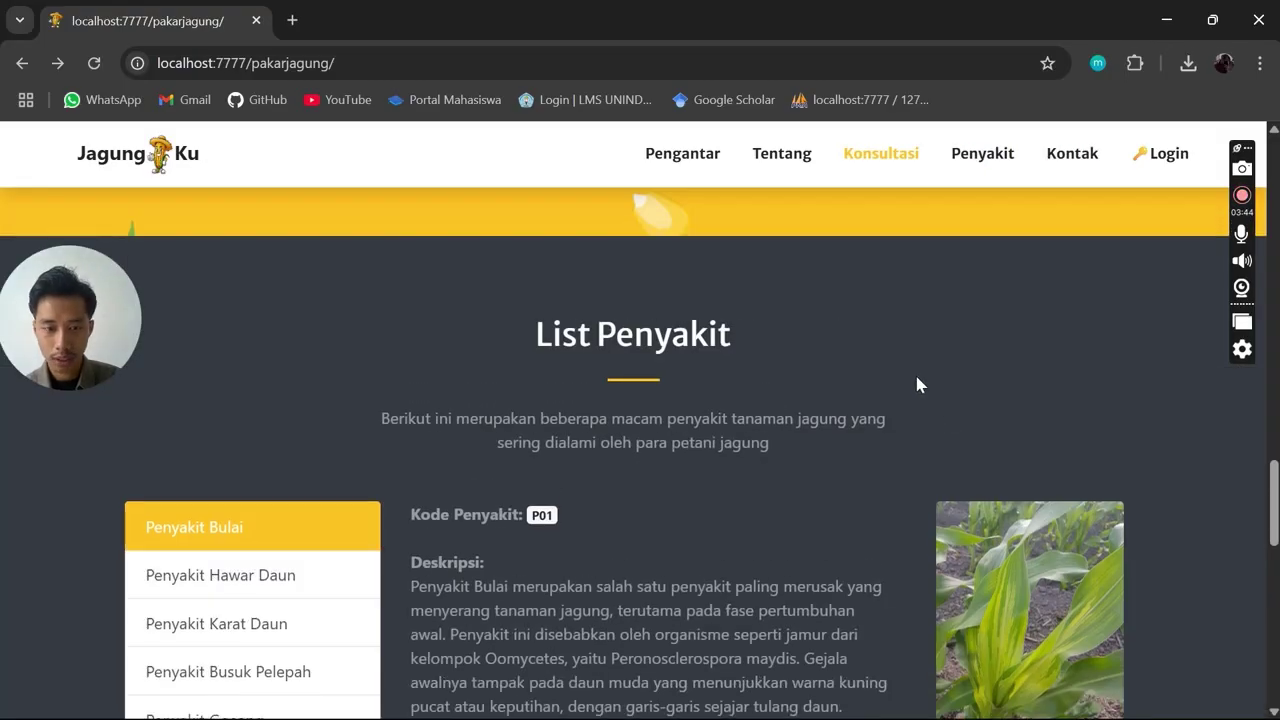
scroll(737, 280, "up", 10)
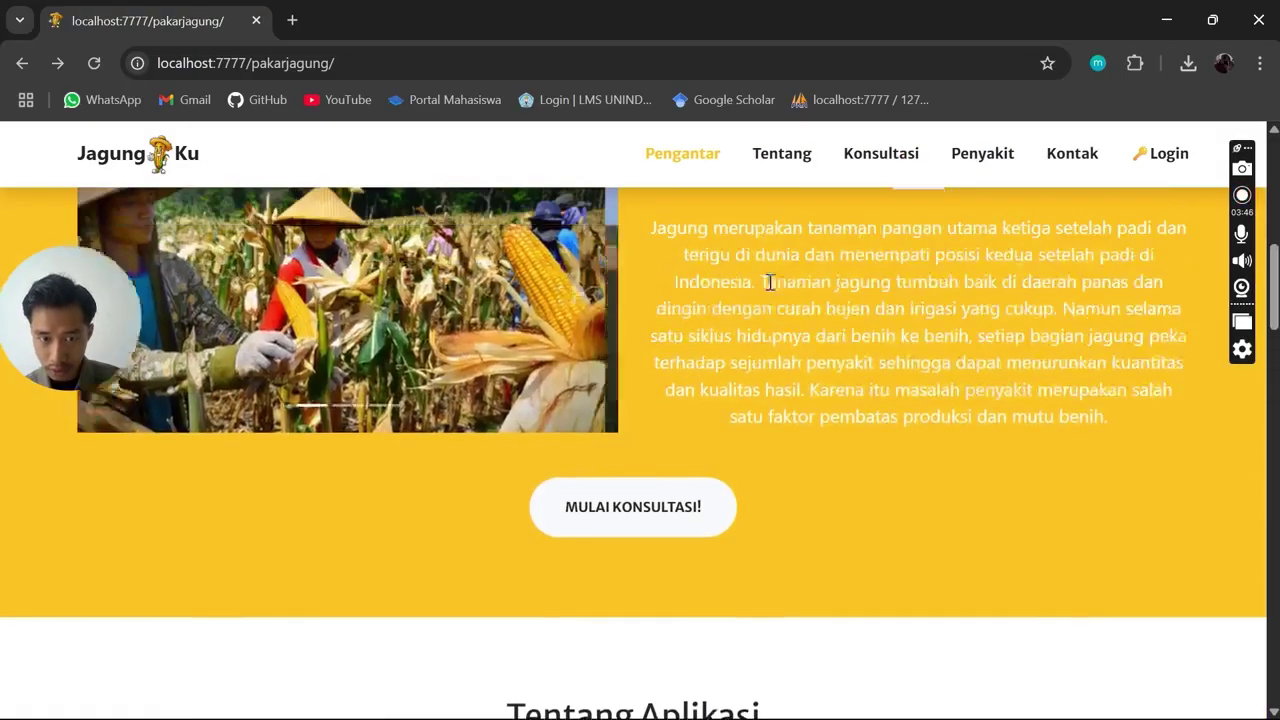
left_click(703, 508)
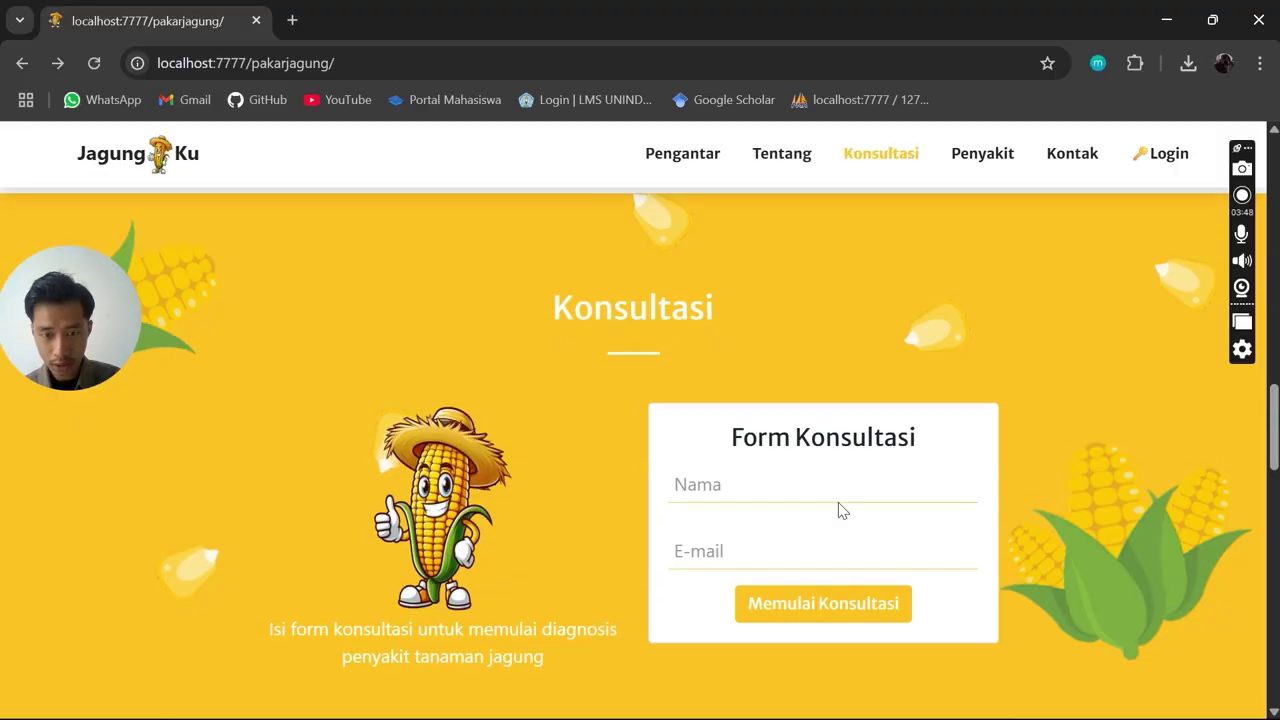
Enter the visitor's name and e-mail address, then submit with Memulai Konsultasi
left_click(848, 495)
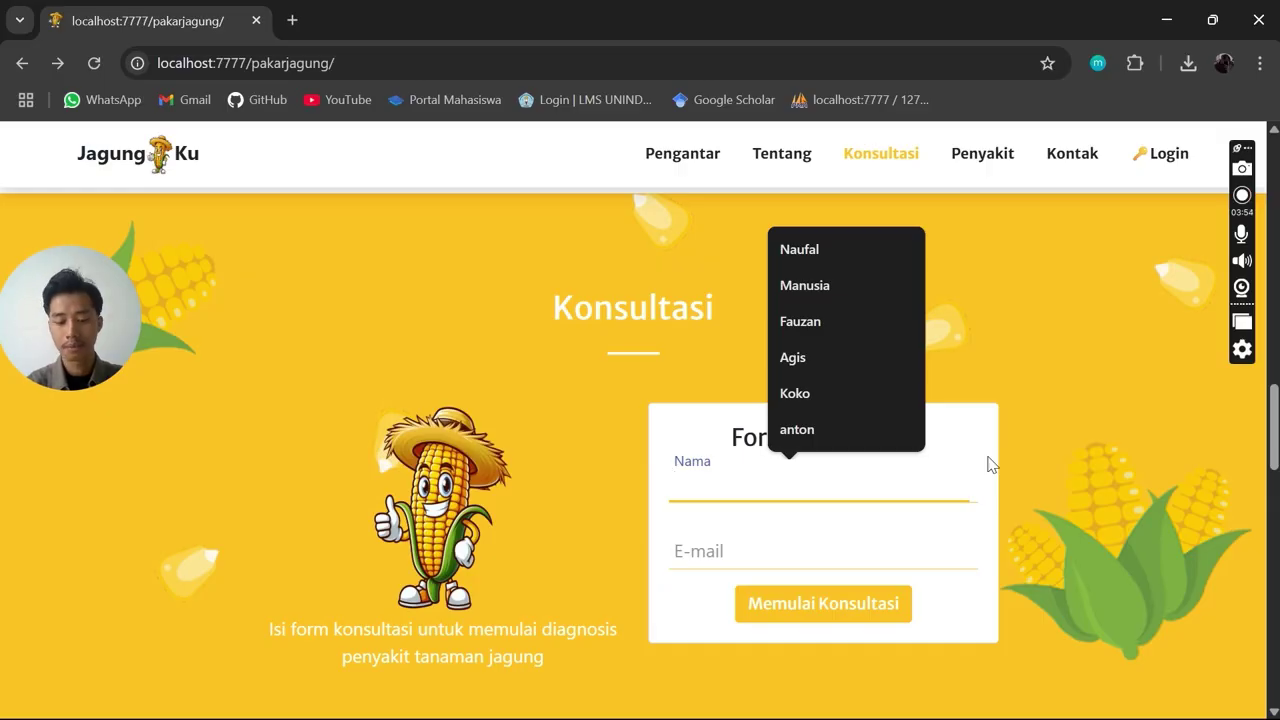
type("Asep")
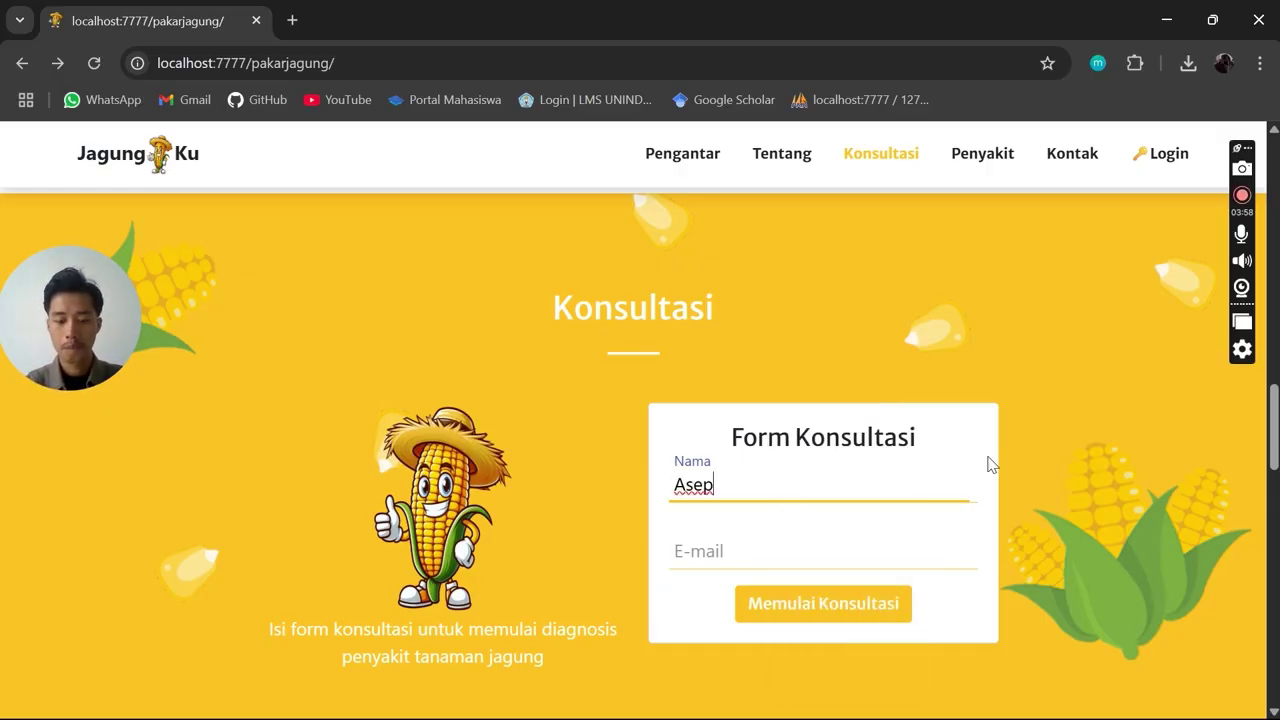
key("Tab")
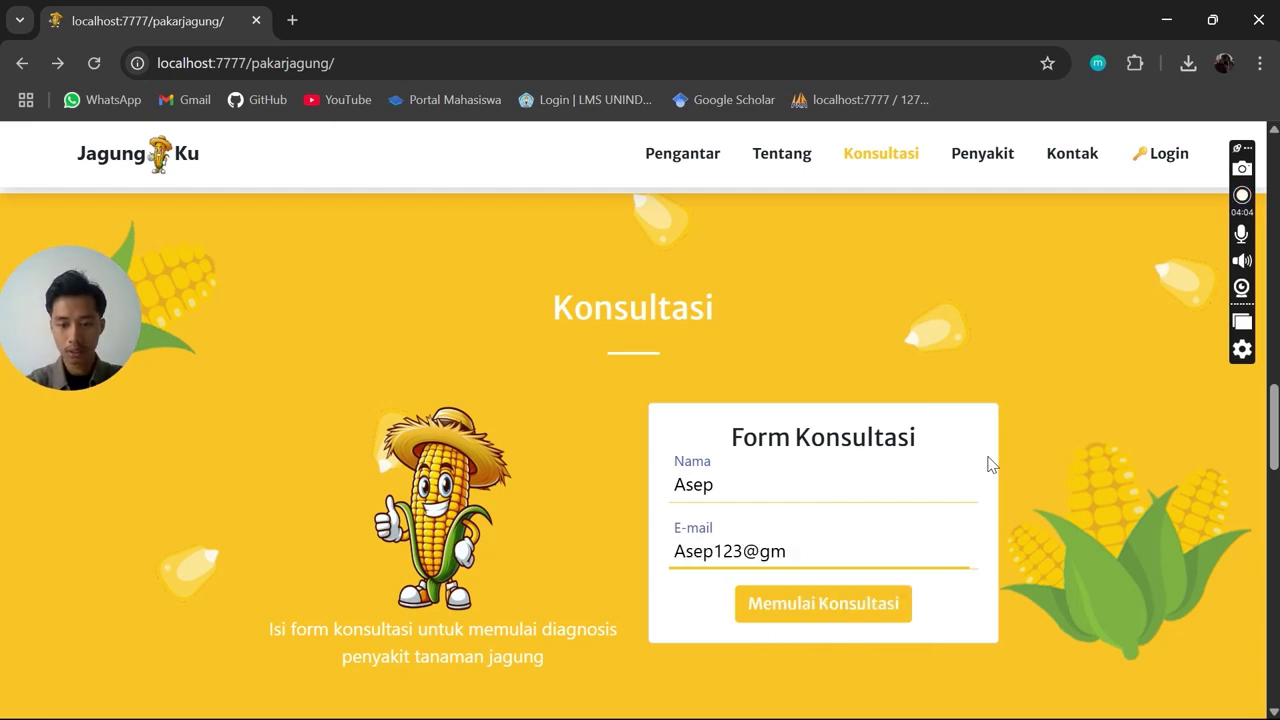
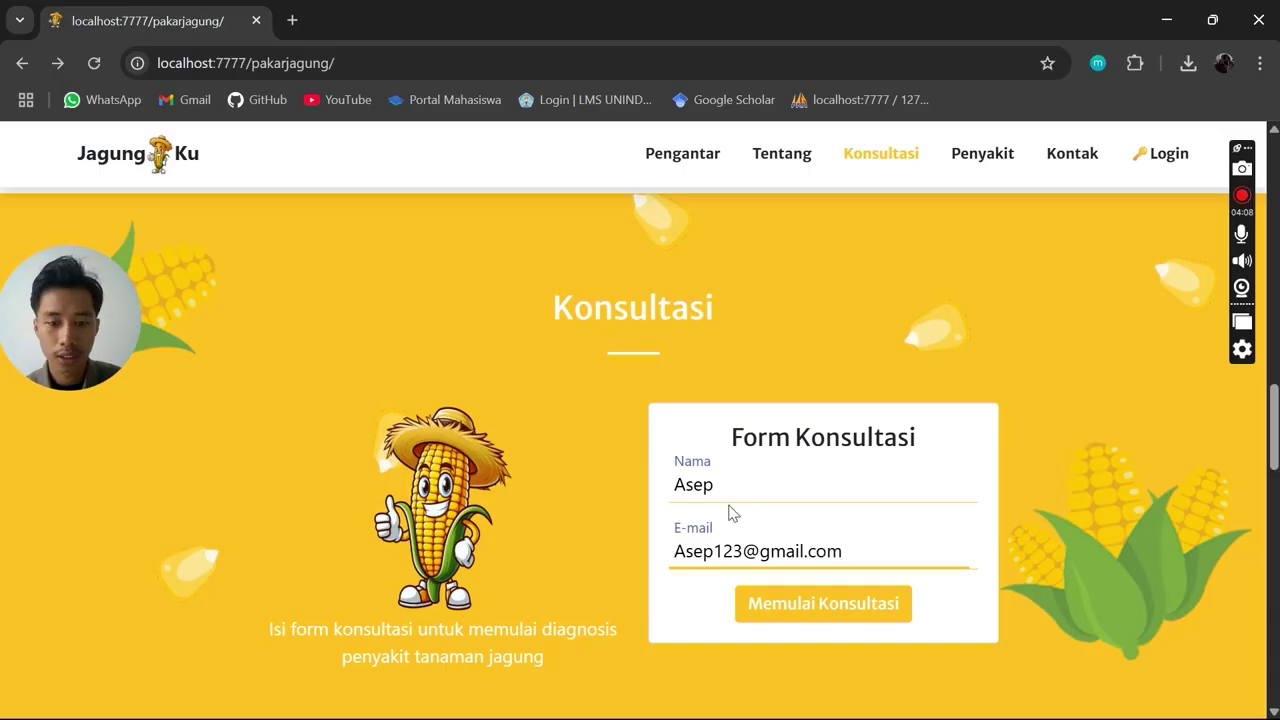
left_click(823, 603)
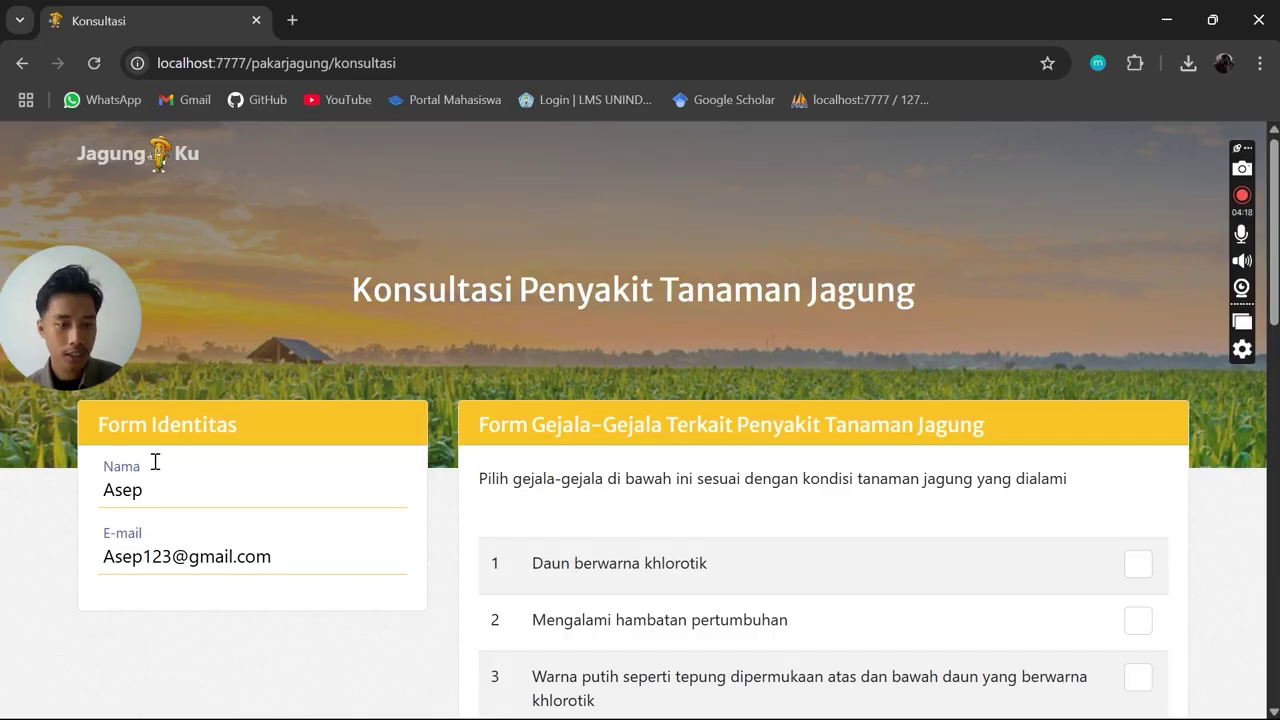
Scroll through the Form Gejala symptom list, starting with 'Daun berwarna khlorotik'
left_click_drag(28, 343, 28, 270)
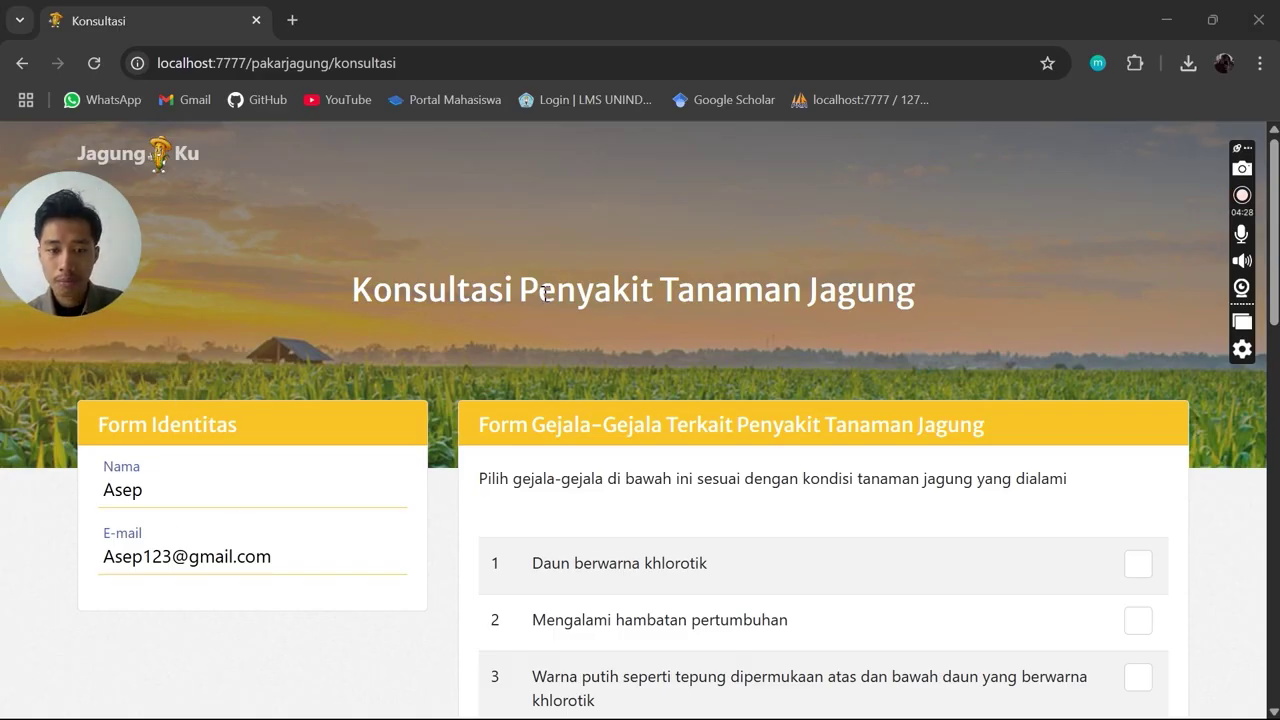
scroll(544, 293, "down", 1)
scroll(551, 300, "down", 1)
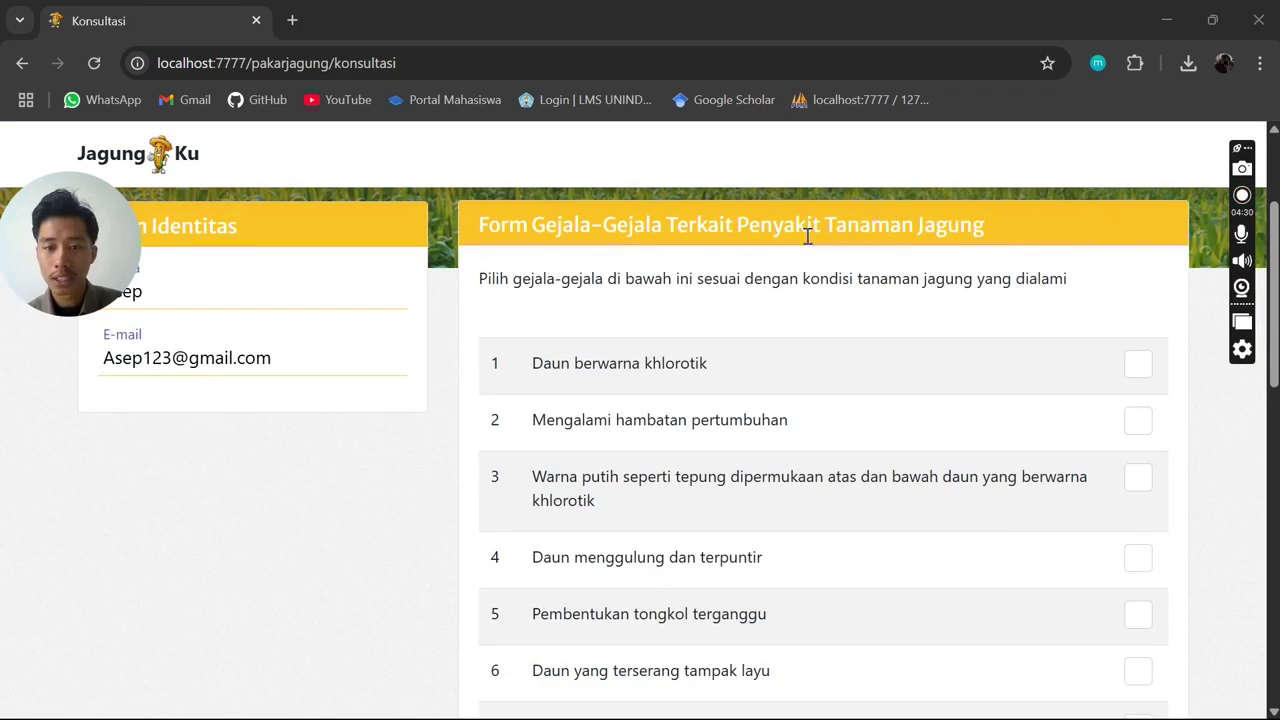
scroll(920, 309, "up", 1)
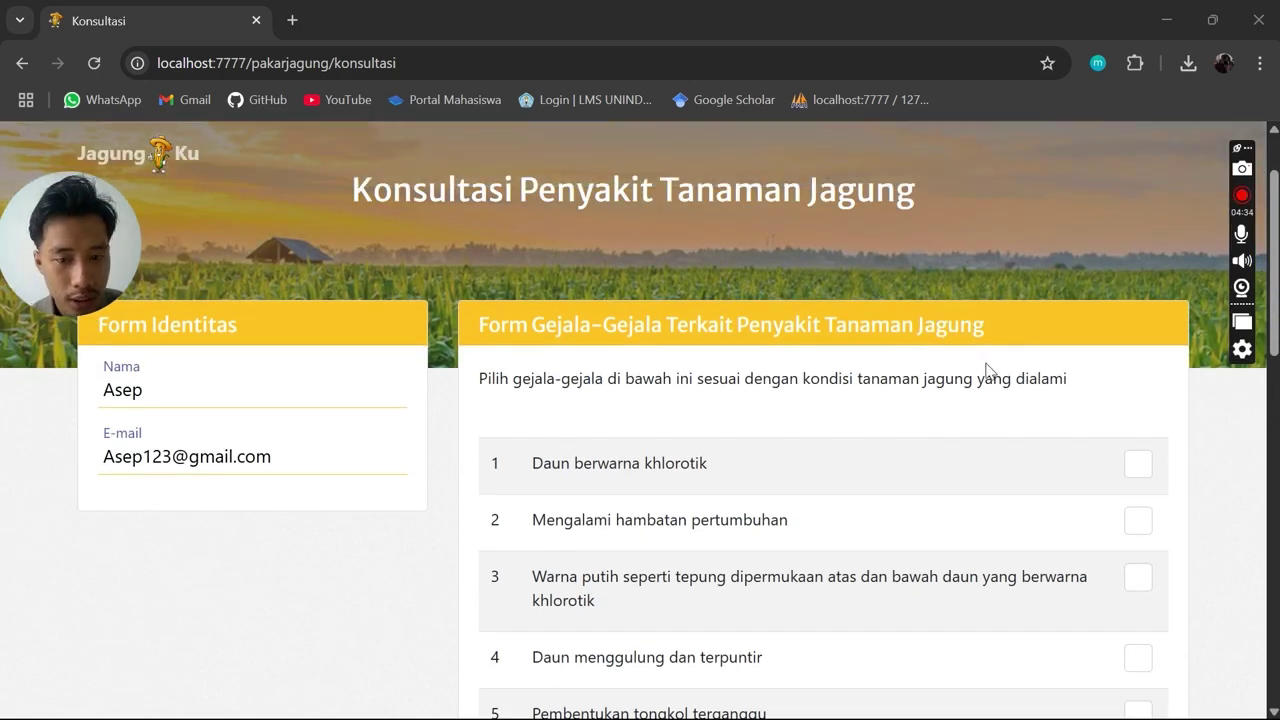
scroll(988, 370, "down", 1)
Tick Daun berwarna khlorotik, Mengalami hambatan pertumbuhan and the floury white leaf colour symptoms
left_click(1137, 366)
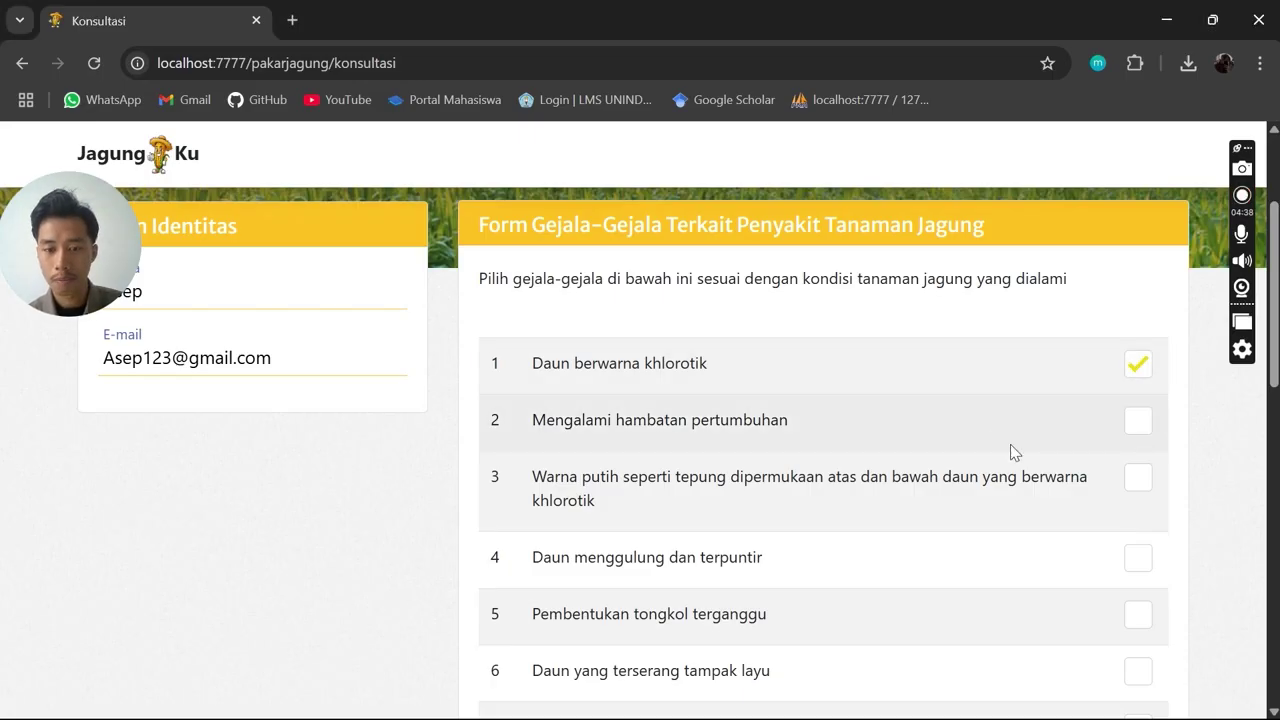
left_click(1145, 432)
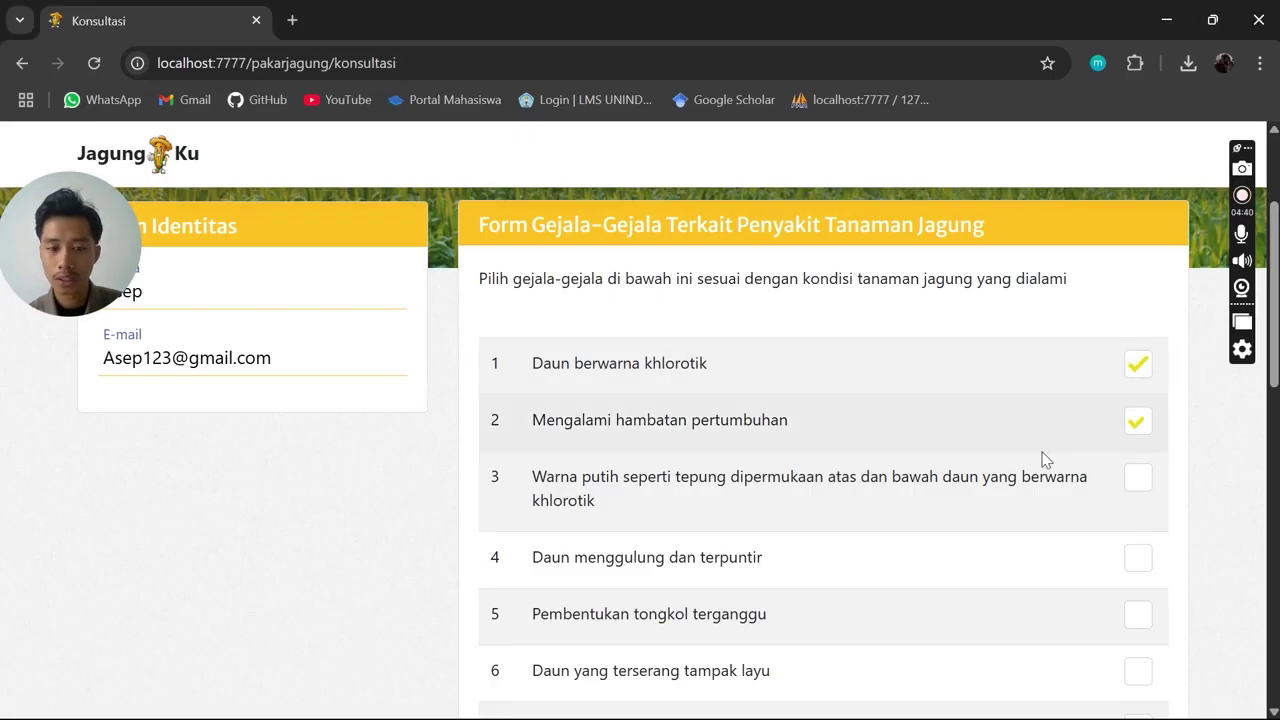
scroll(1055, 445, "down", 1)
left_click(1130, 385)
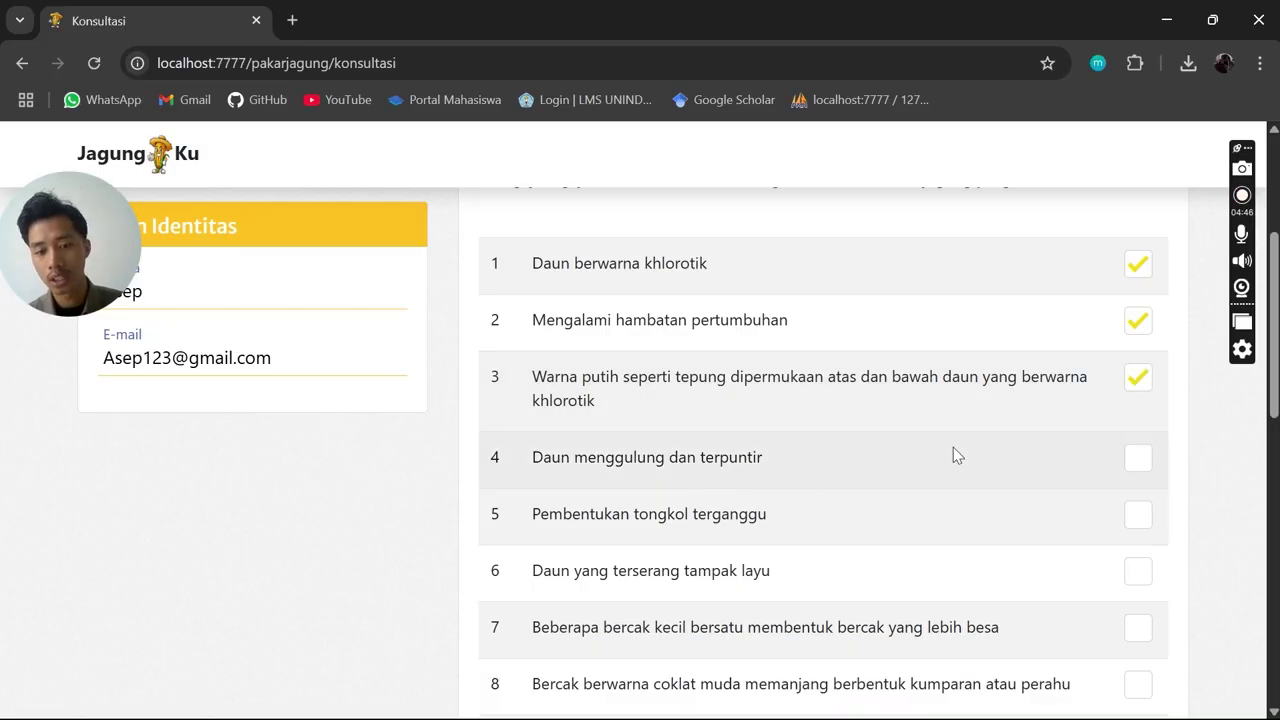
scroll(1017, 369, "down", 1)
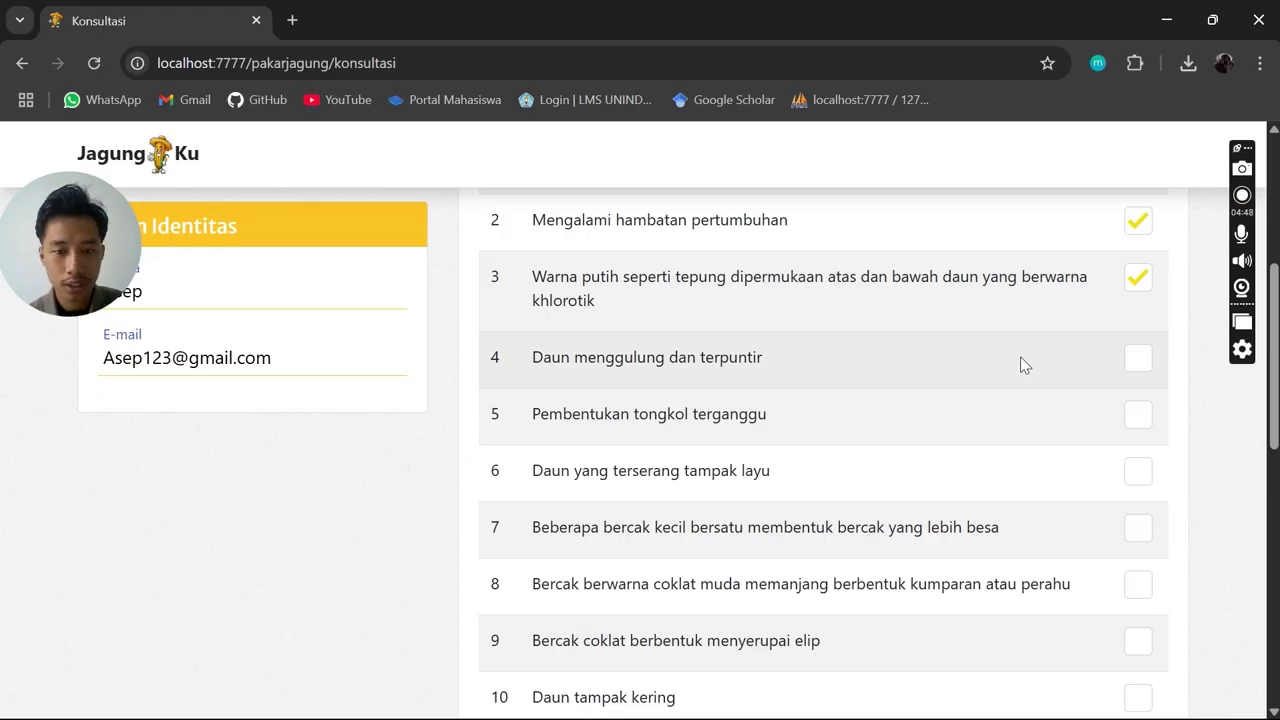
scroll(722, 331, "down", 1)
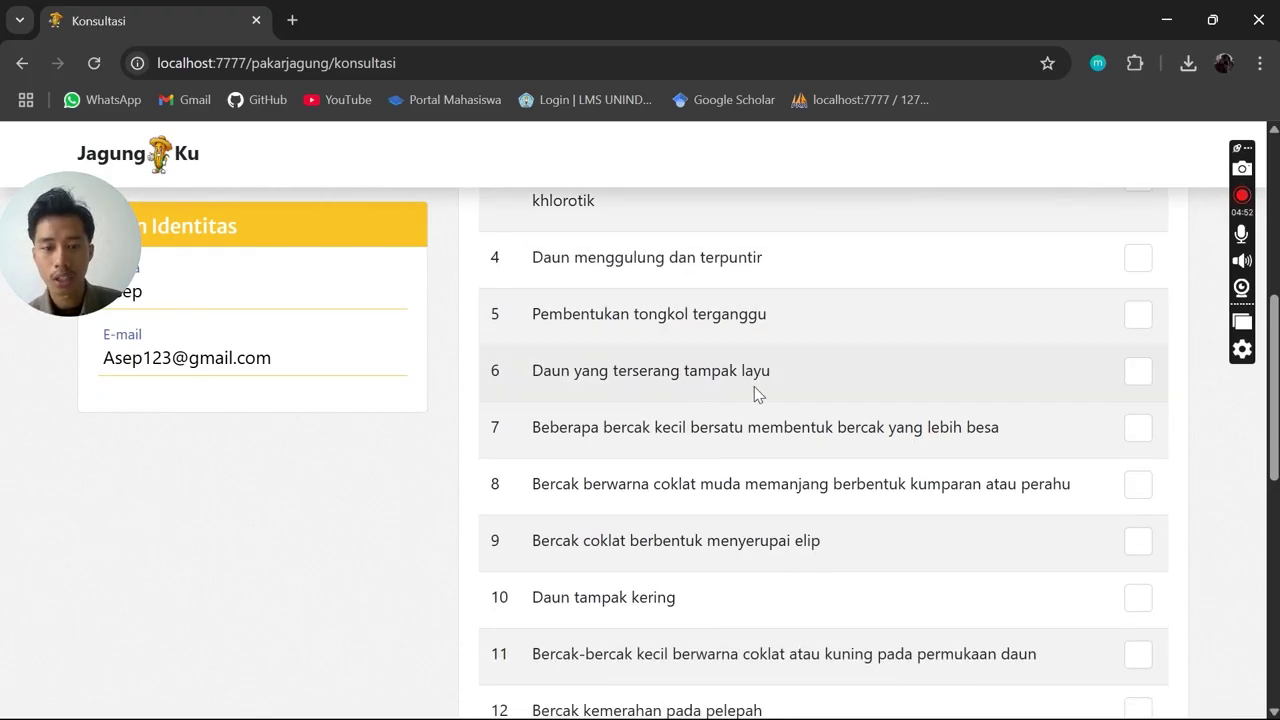
Tick Daun yang terserang tampak layu and Daun tampak kering (10)
left_click(1138, 371)
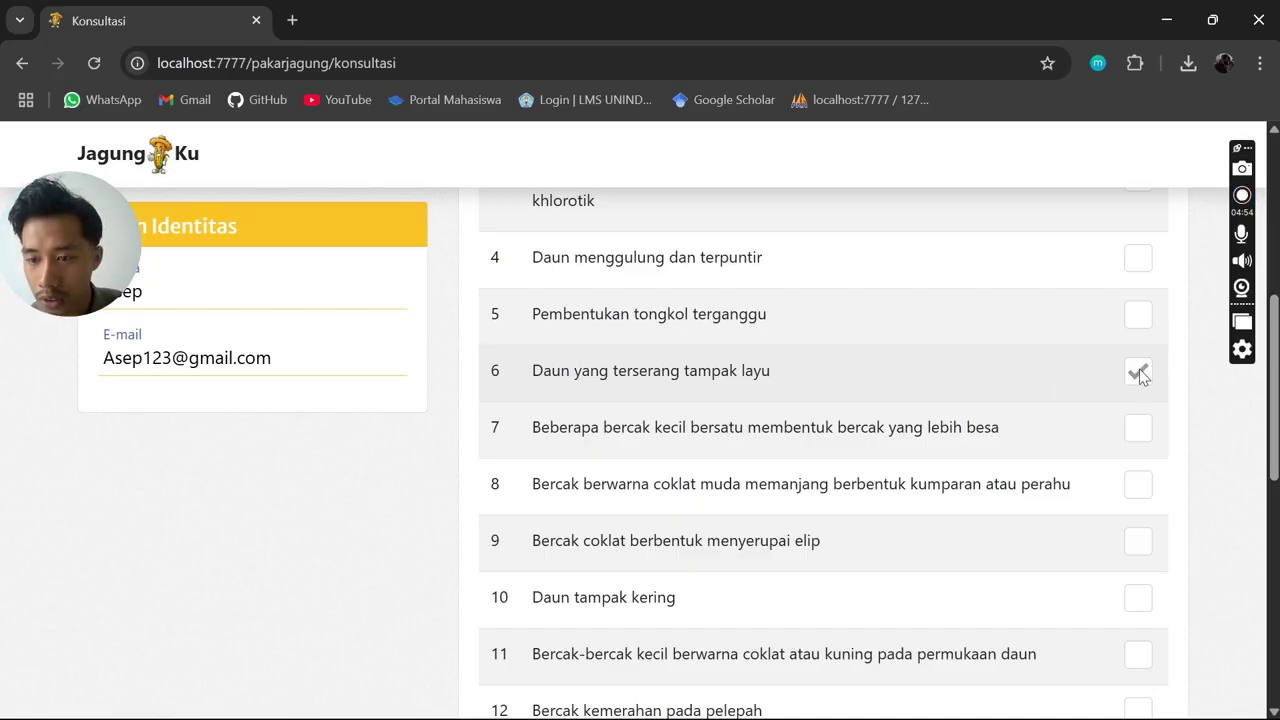
scroll(1037, 357, "down", 2)
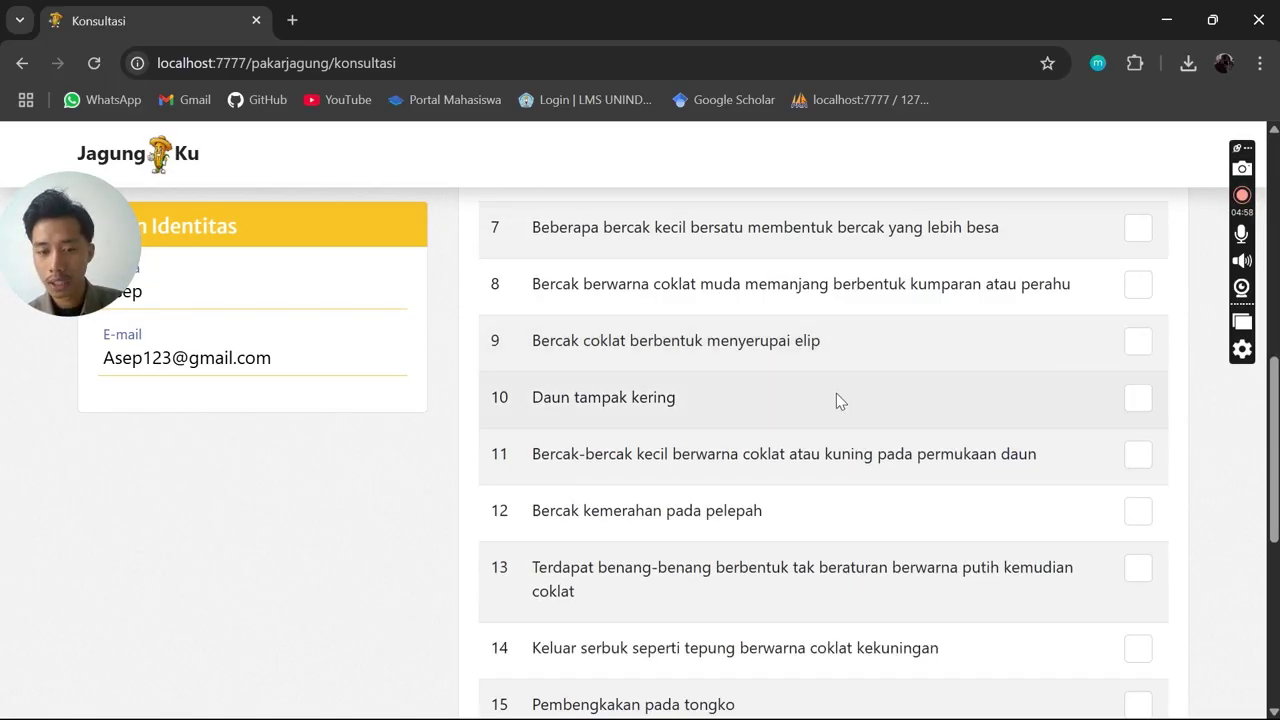
left_click(1140, 399)
scroll(920, 431, "down", 2)
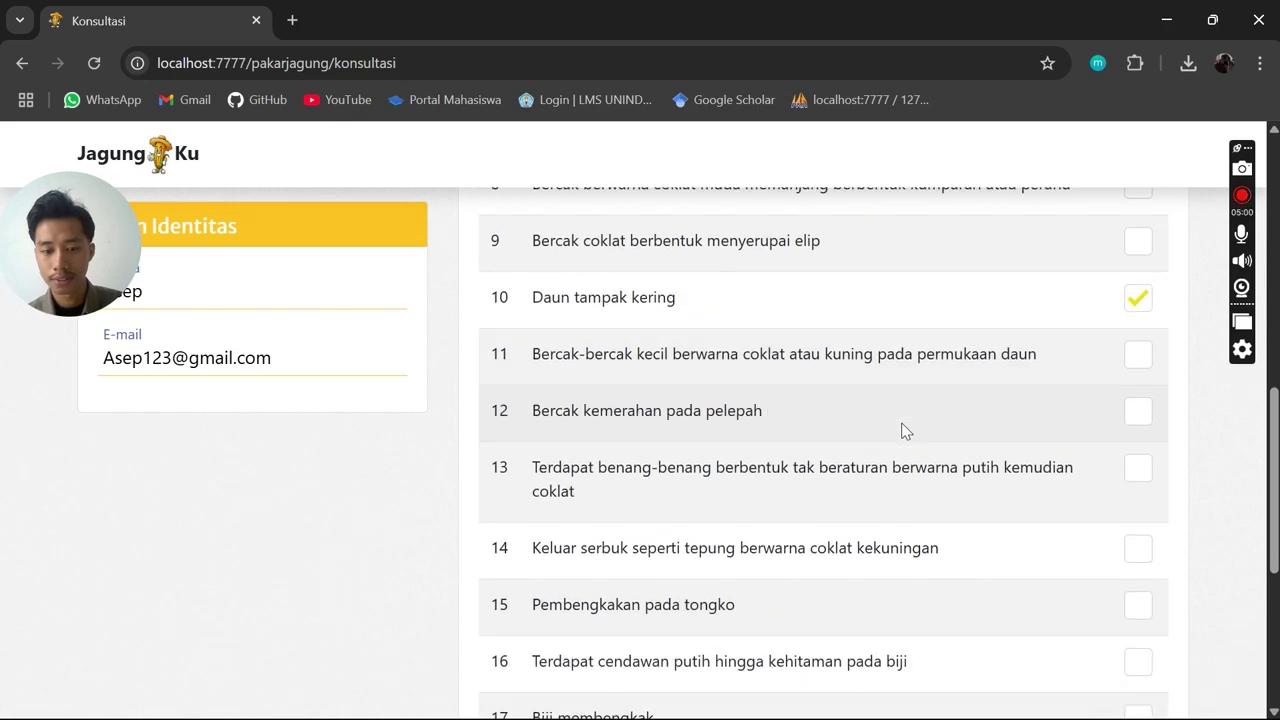
scroll(894, 410, "down", 3)
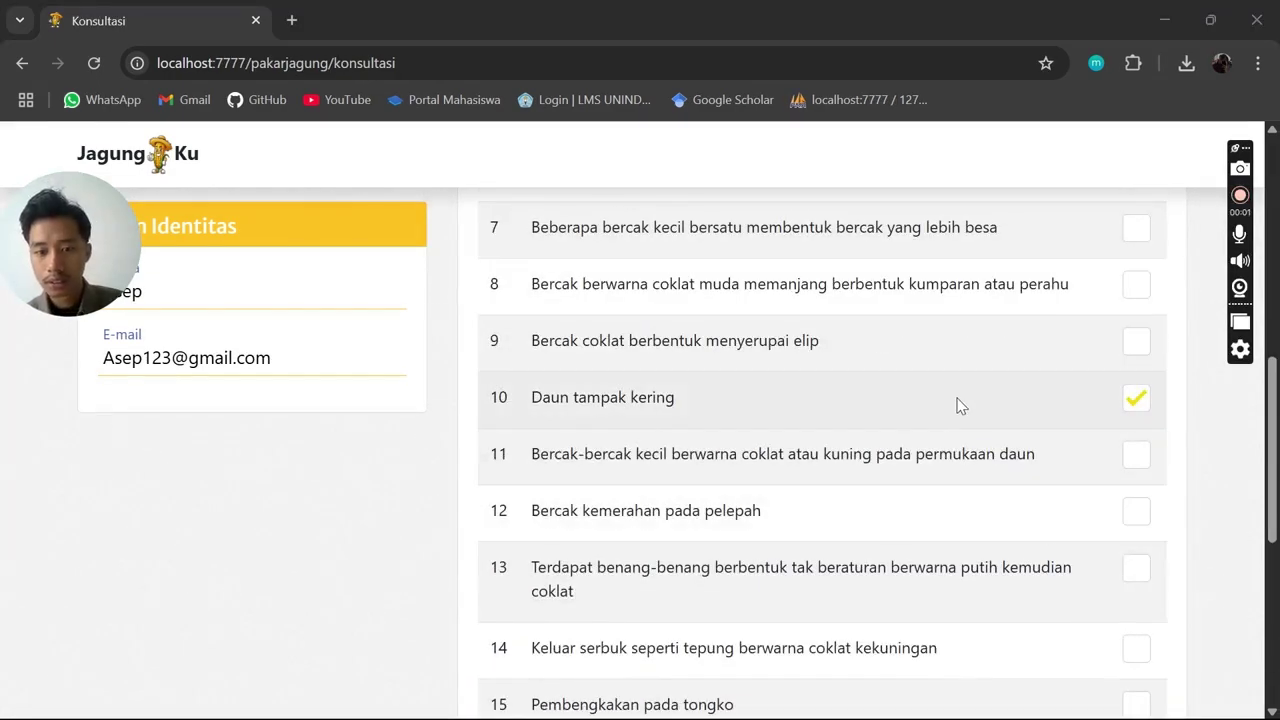
scroll(960, 402, "down", 1)
scroll(815, 470, "down", 2)
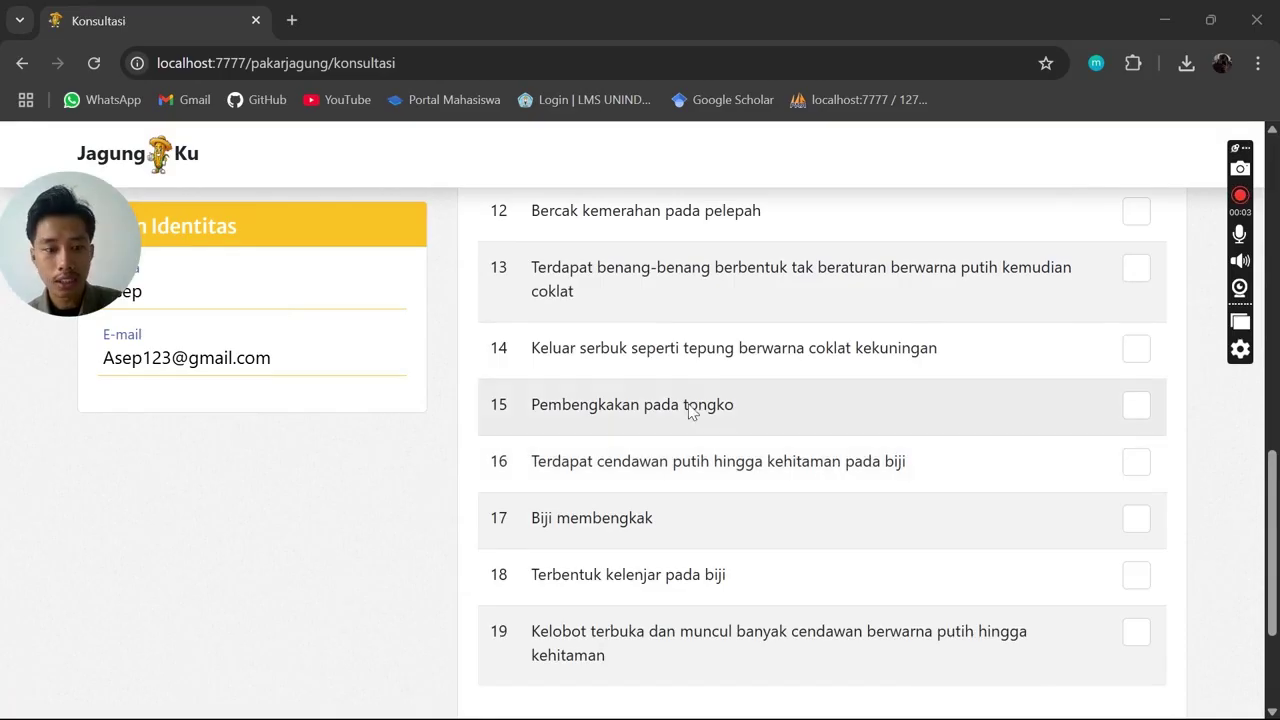
scroll(700, 363, "down", 1)
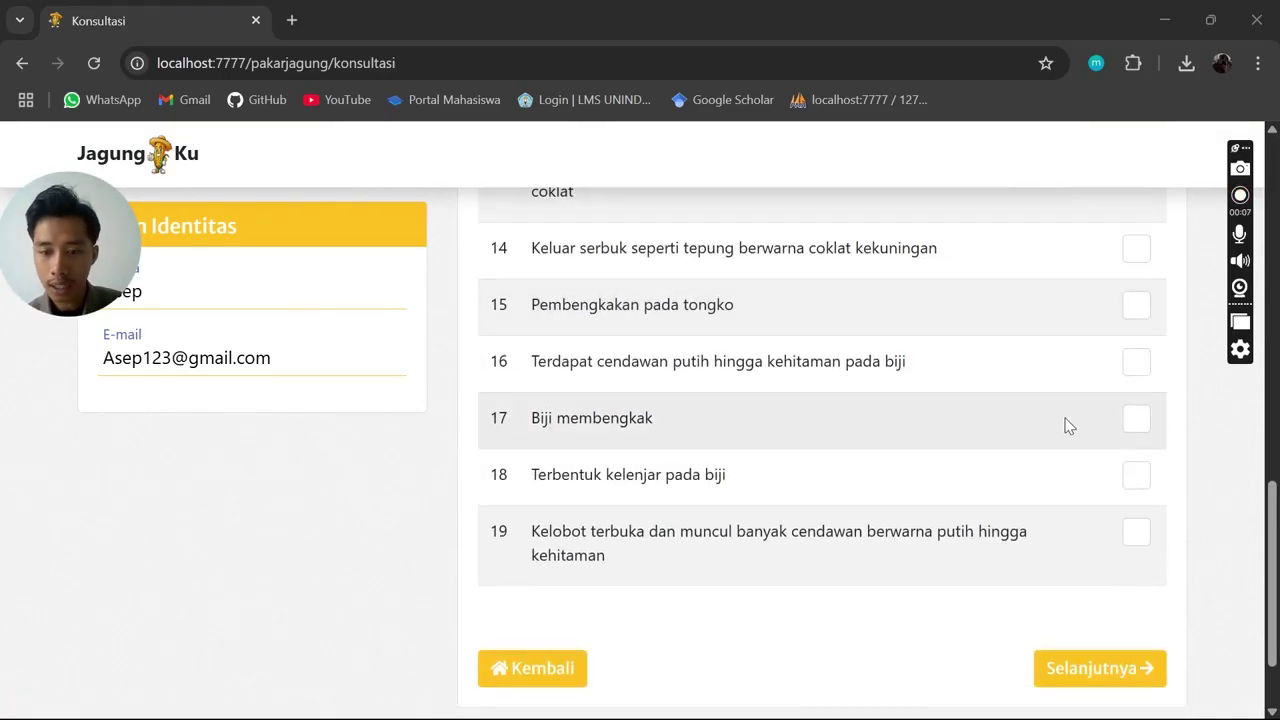
Mark symptom 17 Biji membengkak as present and review the checklist through item 19
left_click(1128, 420)
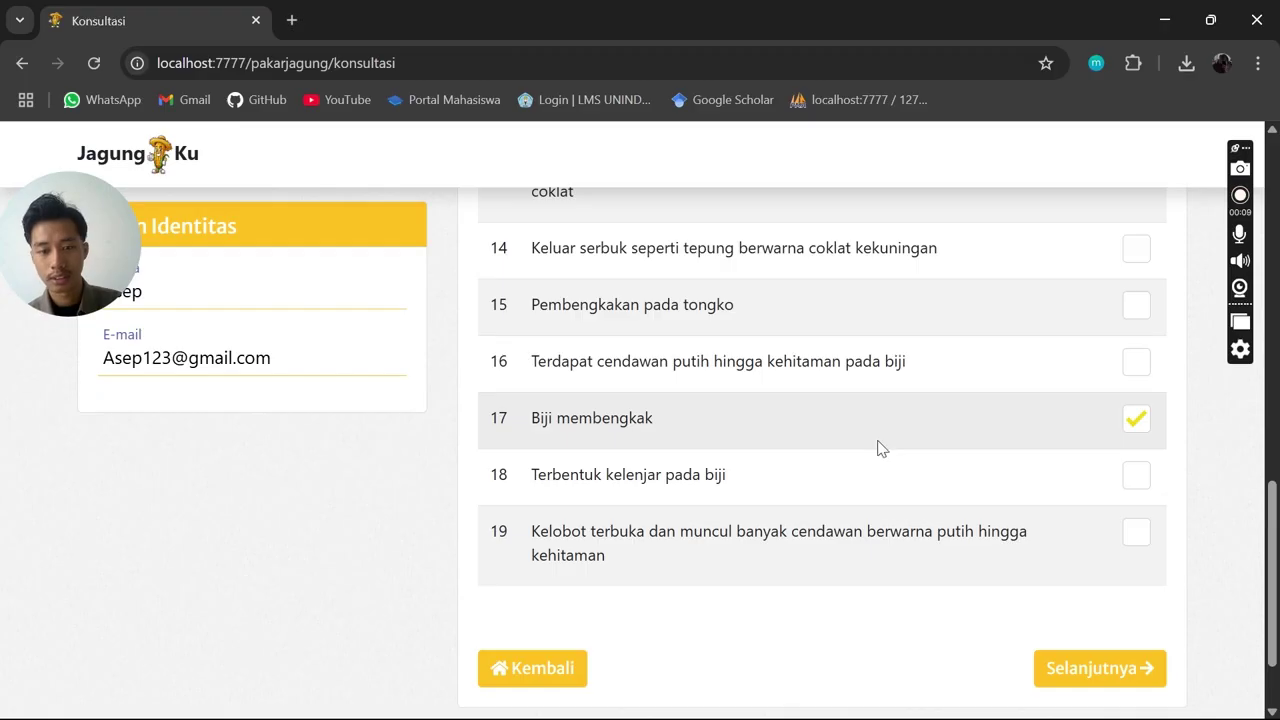
scroll(880, 448, "up", 5)
scroll(880, 442, "down", 5)
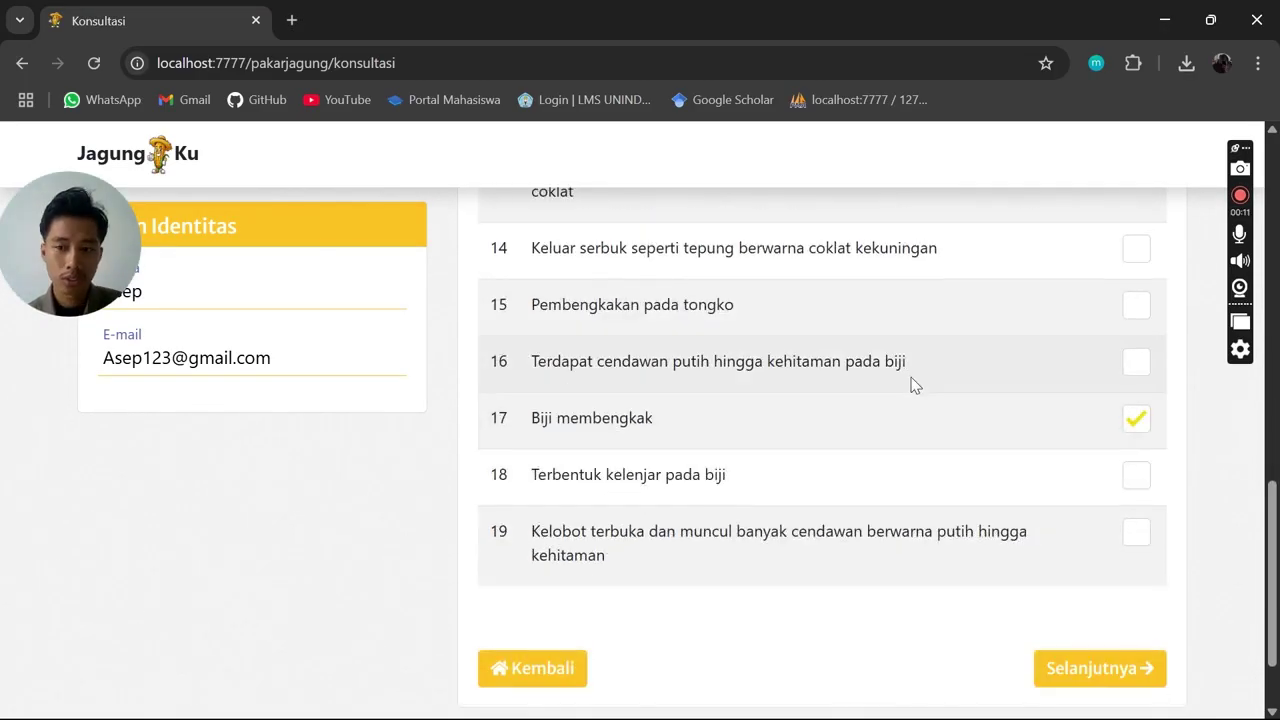
scroll(917, 372, "down", 1)
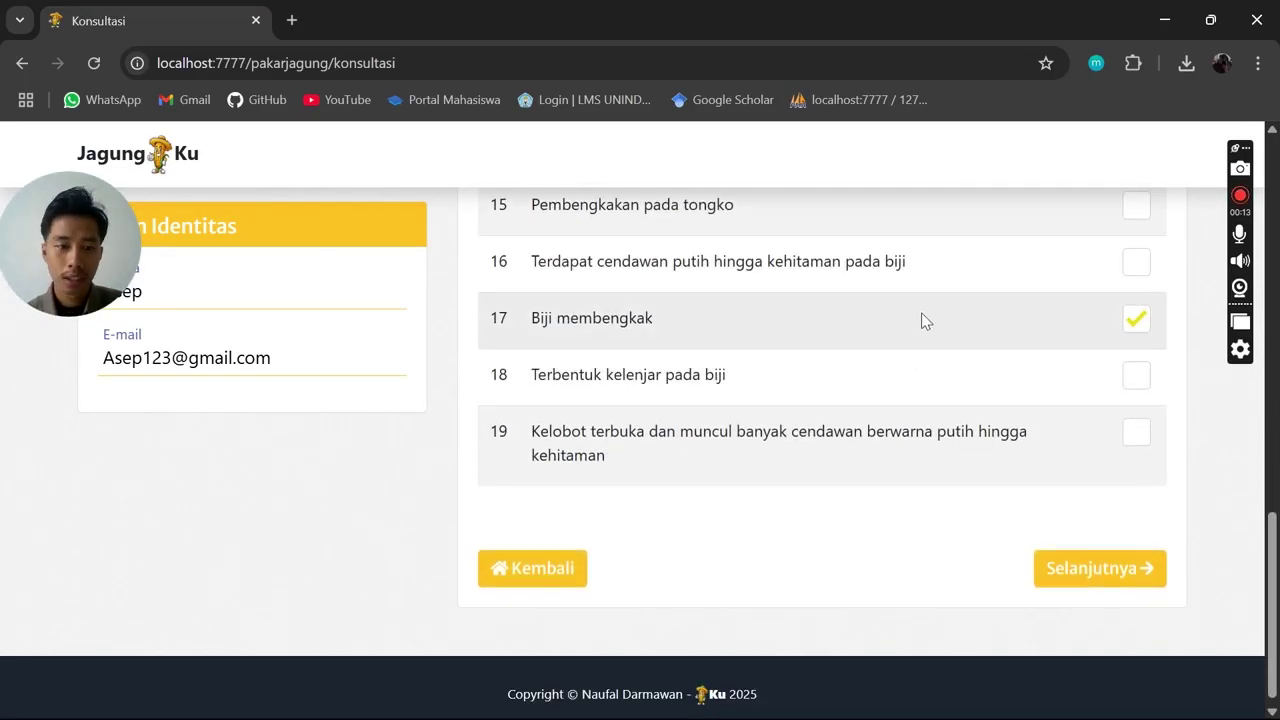
scroll(948, 326, "up", 1)
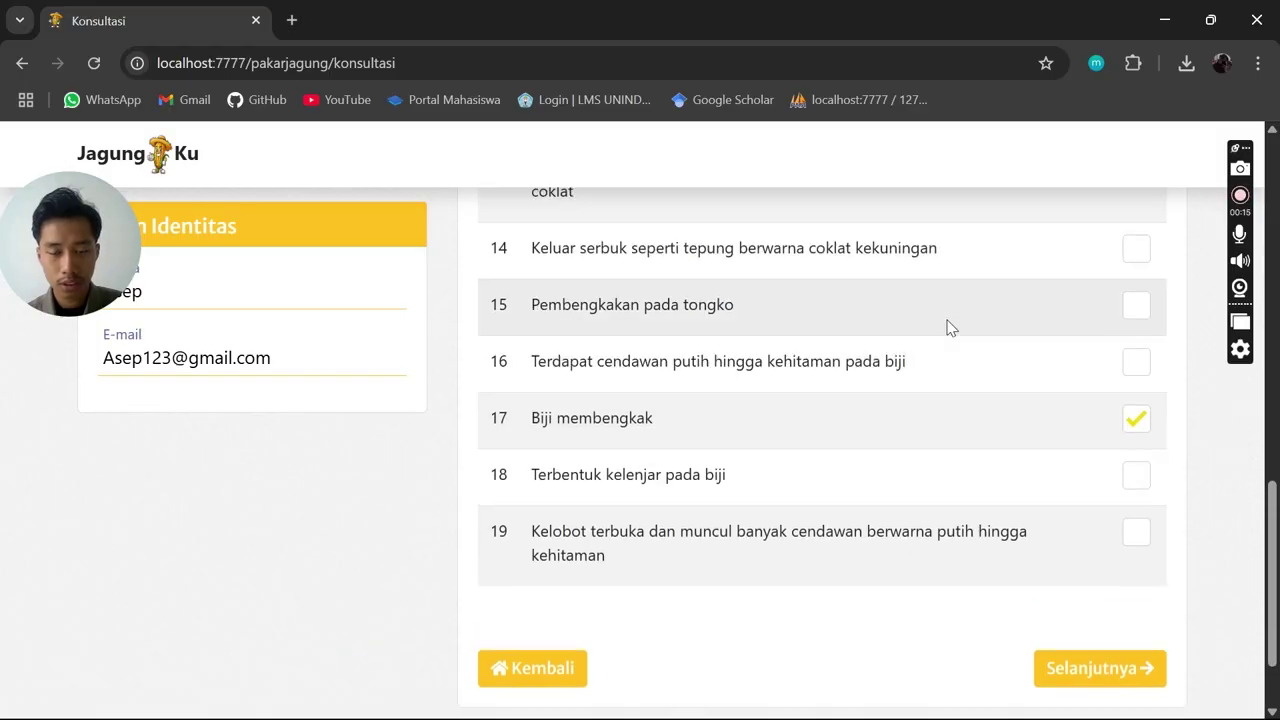
scroll(948, 326, "up", 2)
scroll(949, 326, "up", 4)
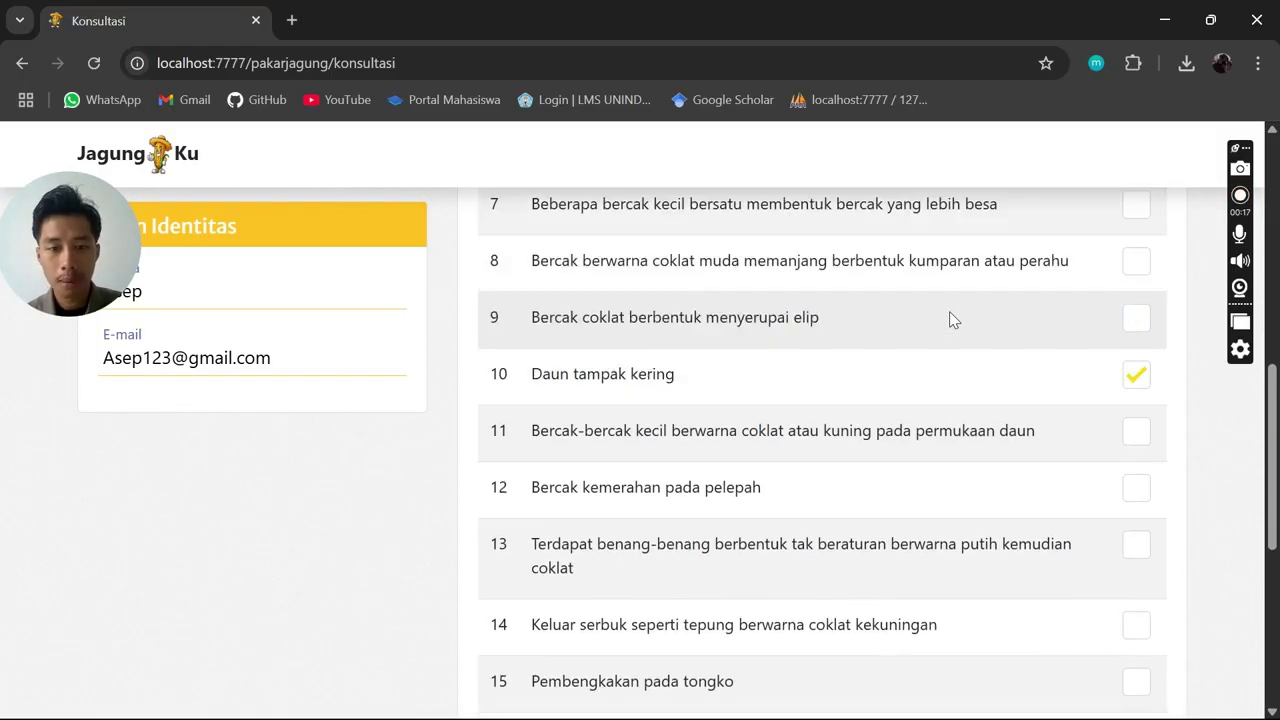
scroll(949, 318, "up", 1)
scroll(951, 320, "down", 8)
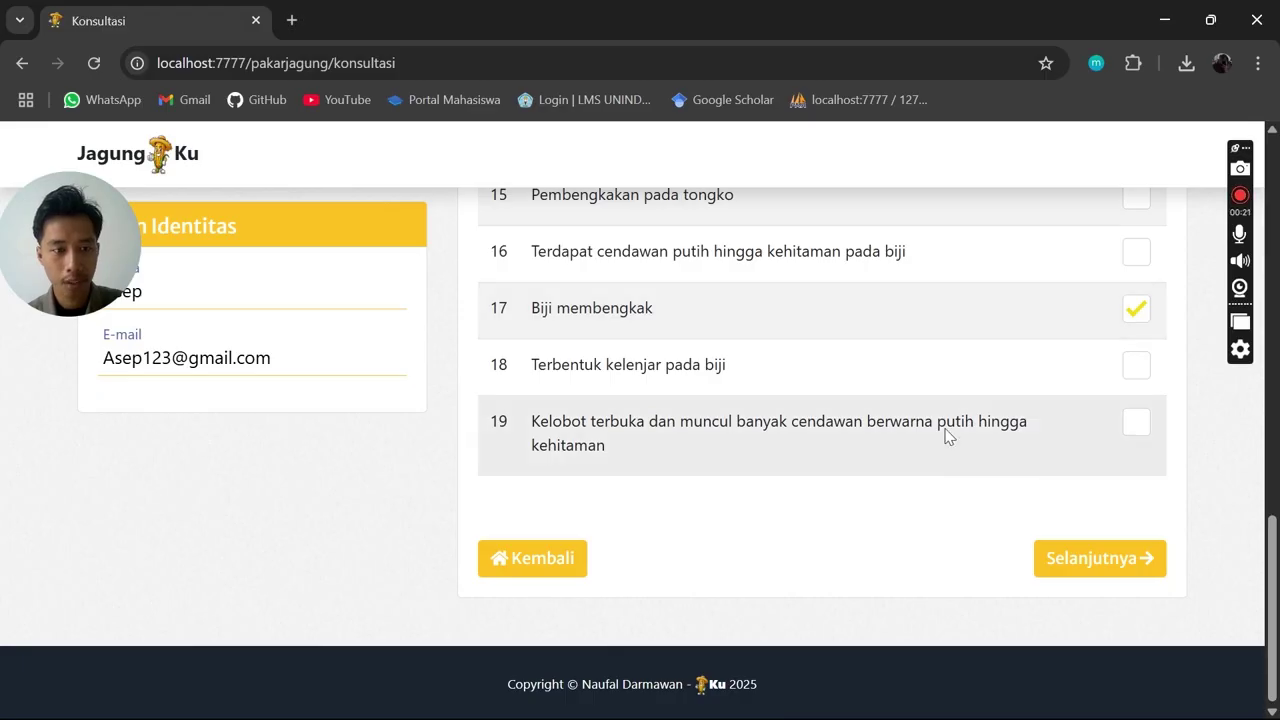
Submit the symptoms and highlight the Penyakit Bulai 83.97% heading and five probability rows
left_click(1078, 563)
right_click(1078, 560)
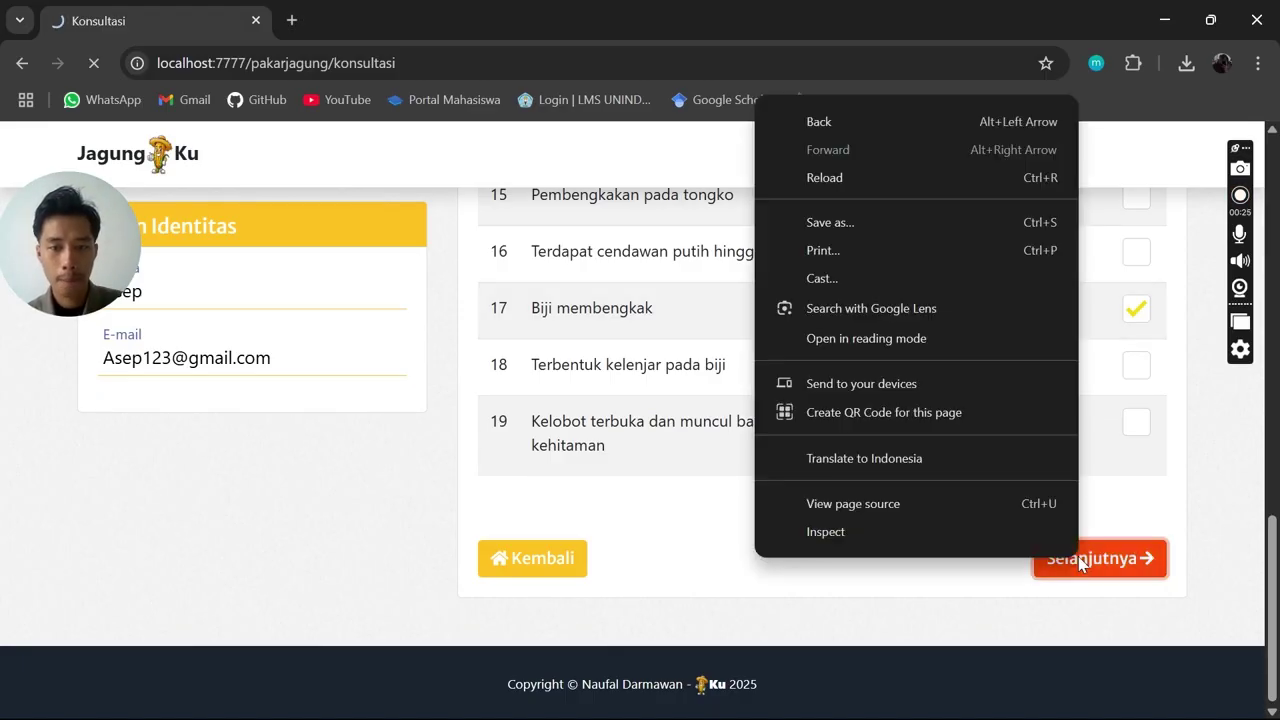
scroll(930, 433, "down", 2)
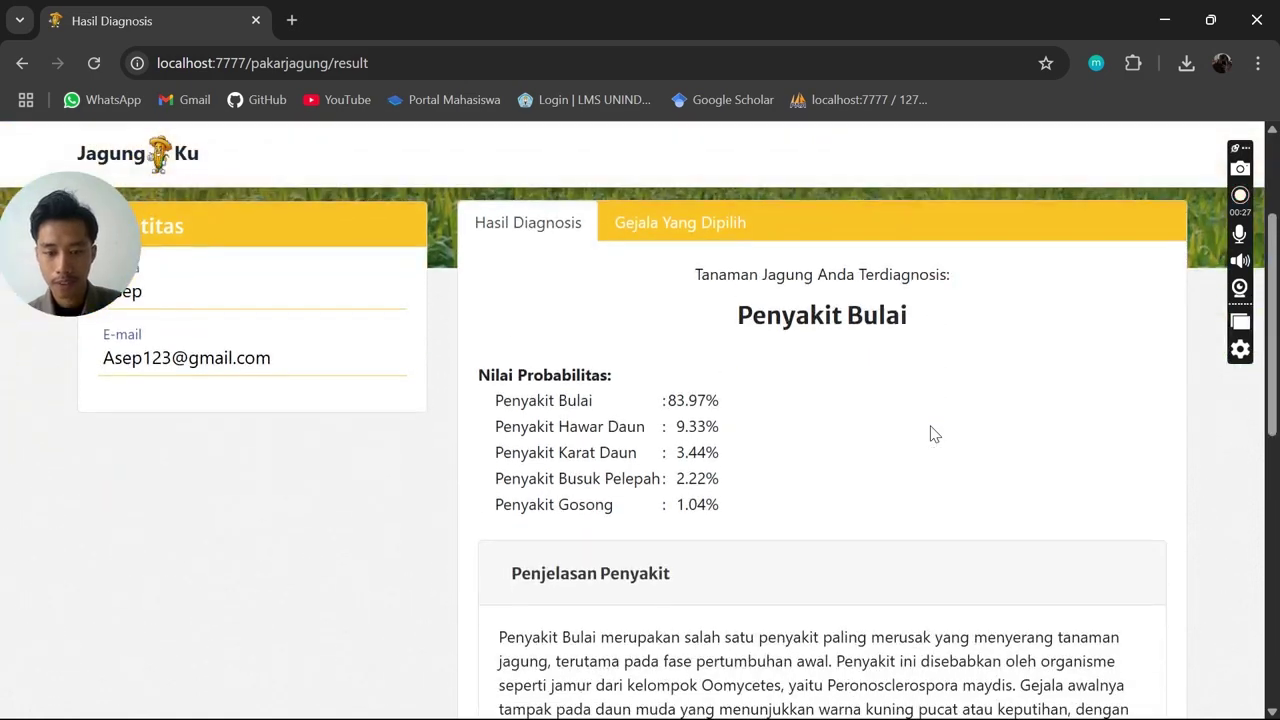
scroll(930, 433, "up", 1)
scroll(930, 433, "down", 1)
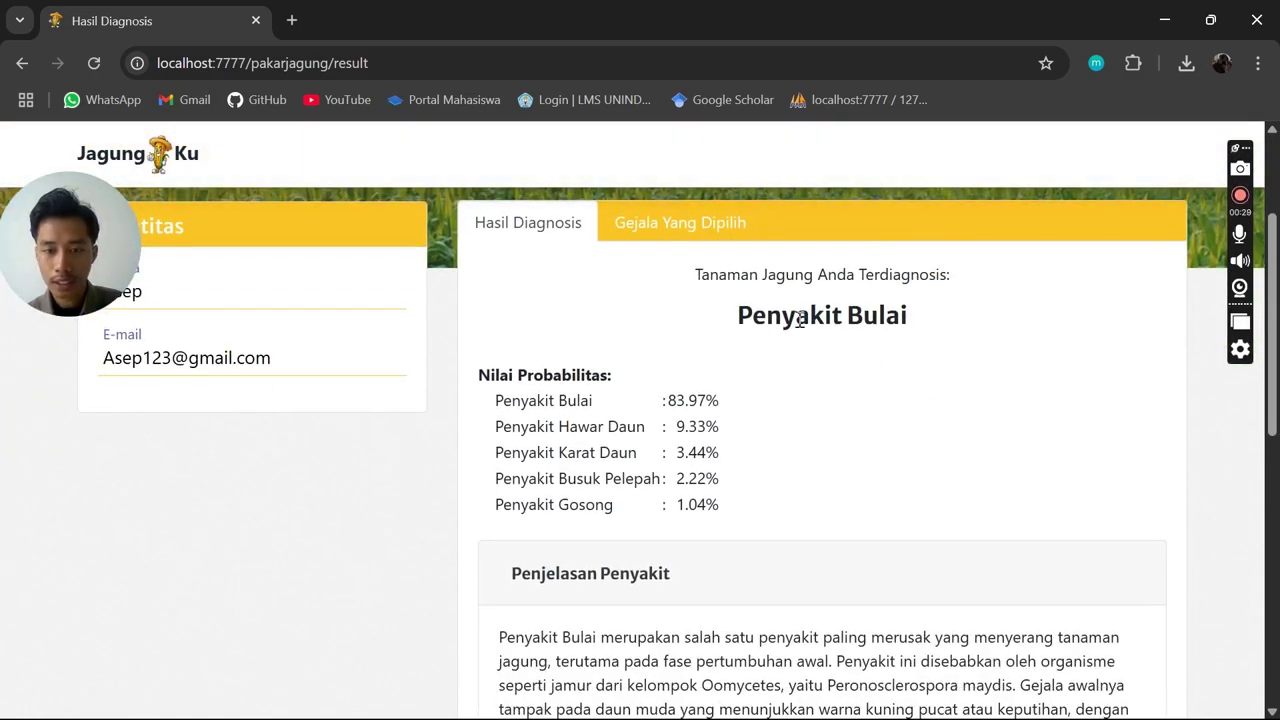
left_click_drag(668, 320, 1040, 330)
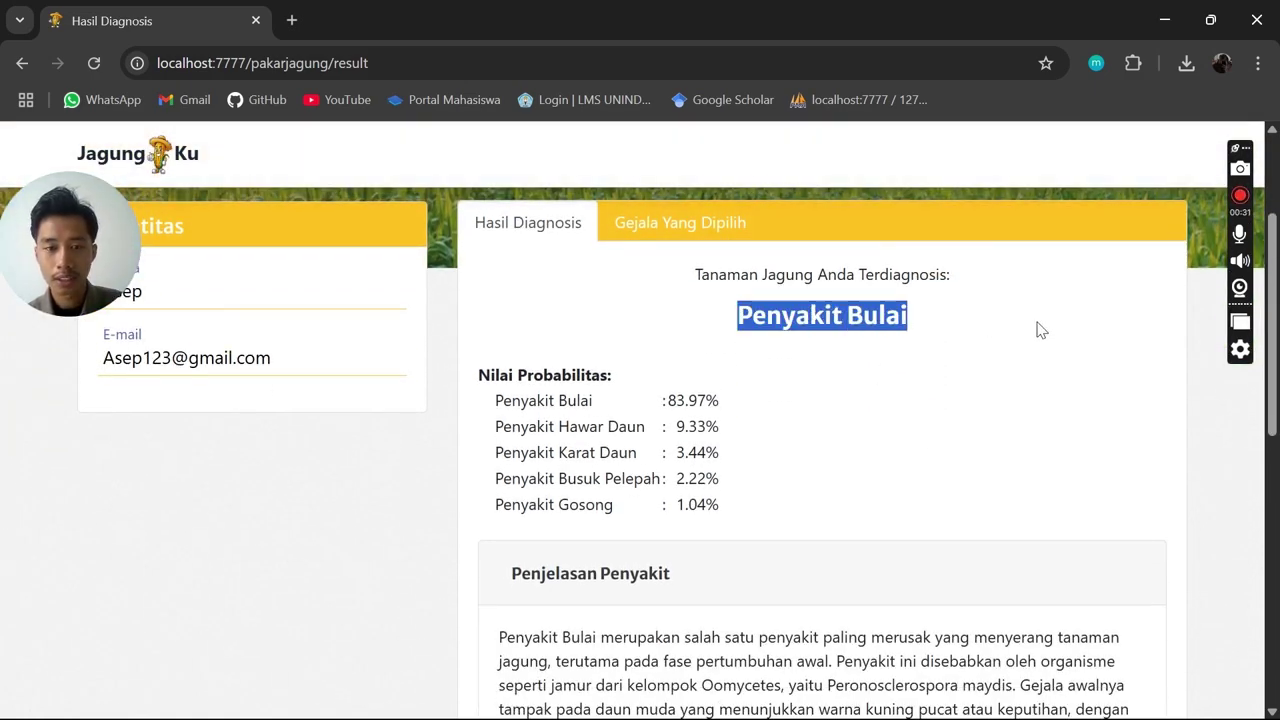
left_click(1011, 452)
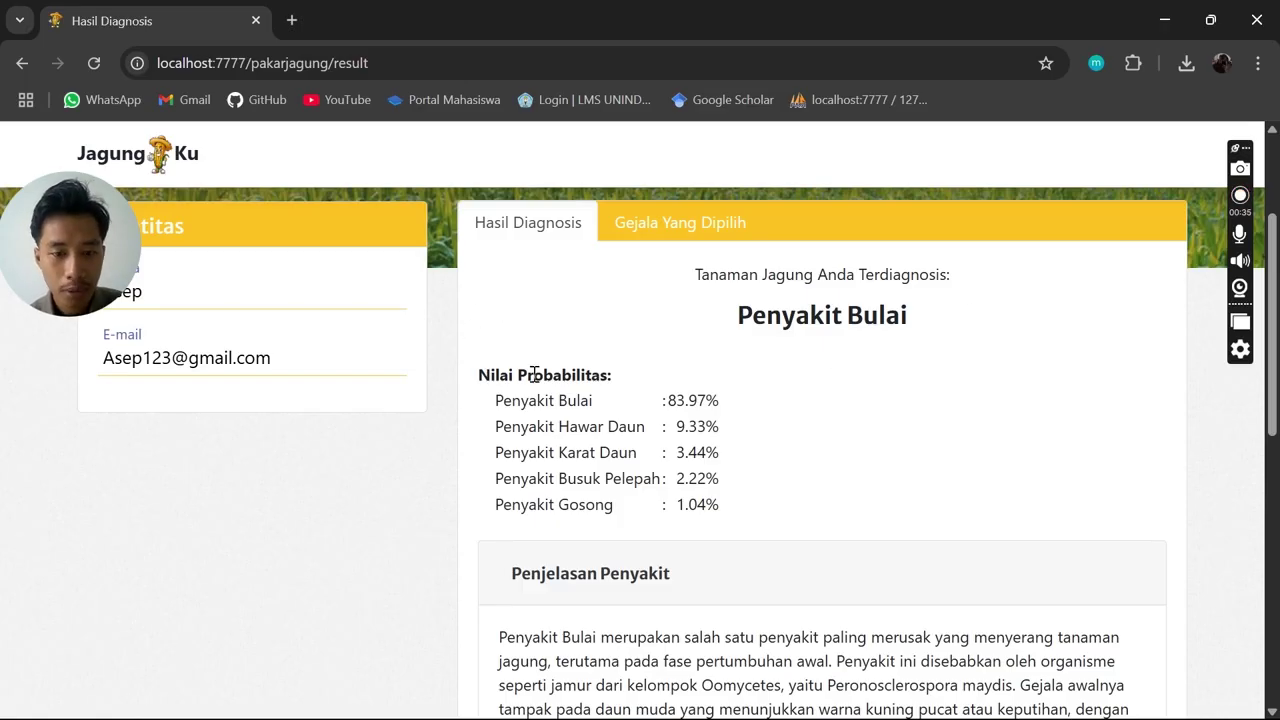
left_click_drag(496, 401, 722, 508)
left_click(753, 407)
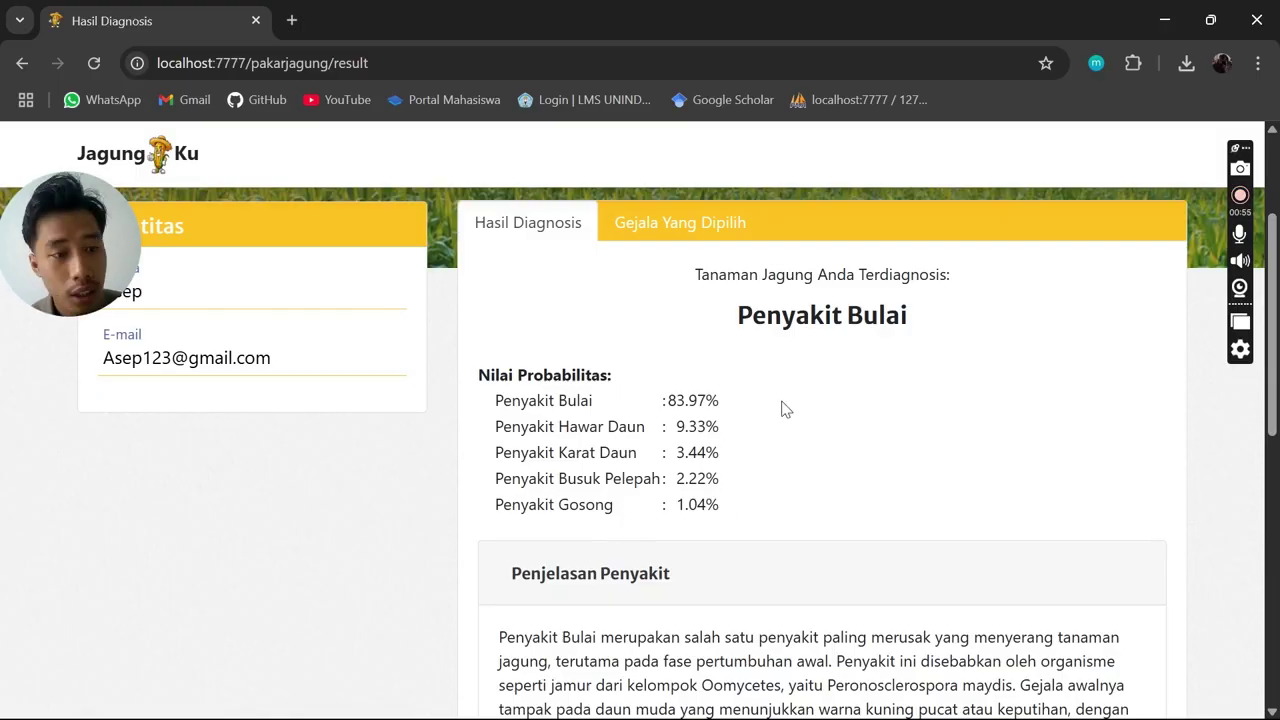
Highlight the Nilai Probabilitas heading, the Bulai-to-Gosong probabilities and the Terdiagnosis line
scroll(790, 377, "down", 1)
scroll(800, 377, "up", 3)
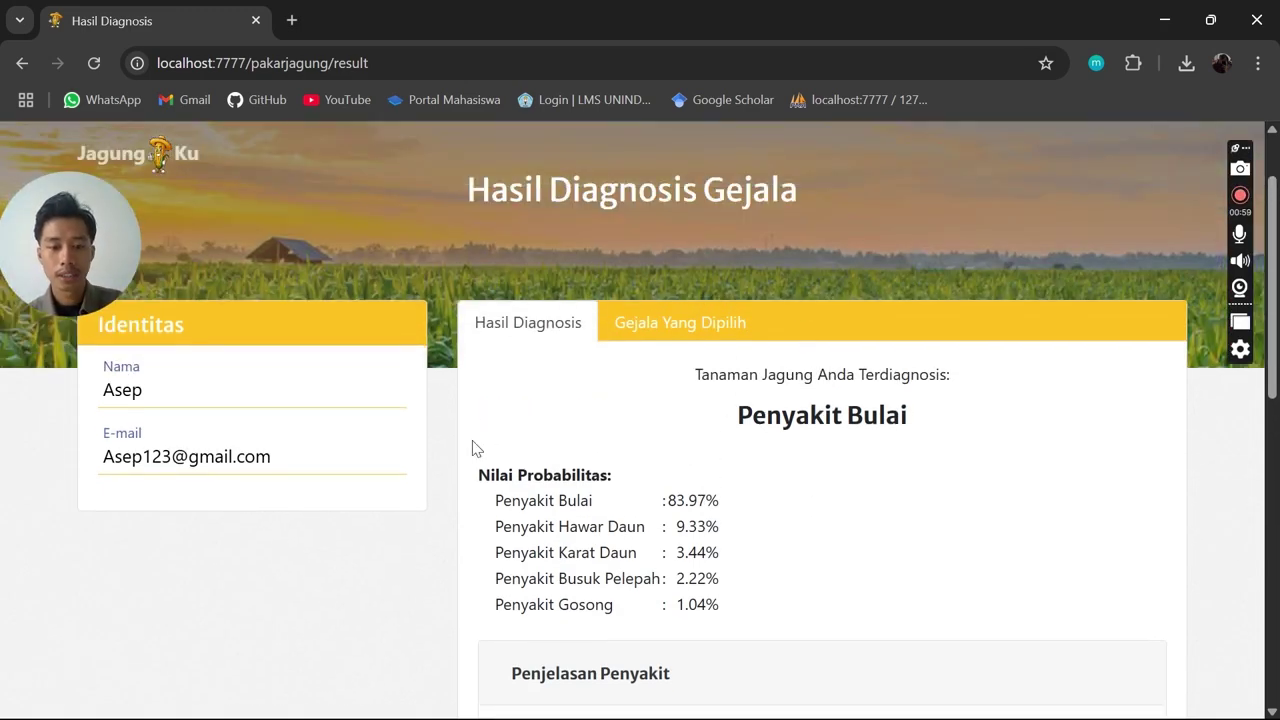
left_click_drag(476, 476, 611, 474)
left_click(618, 502)
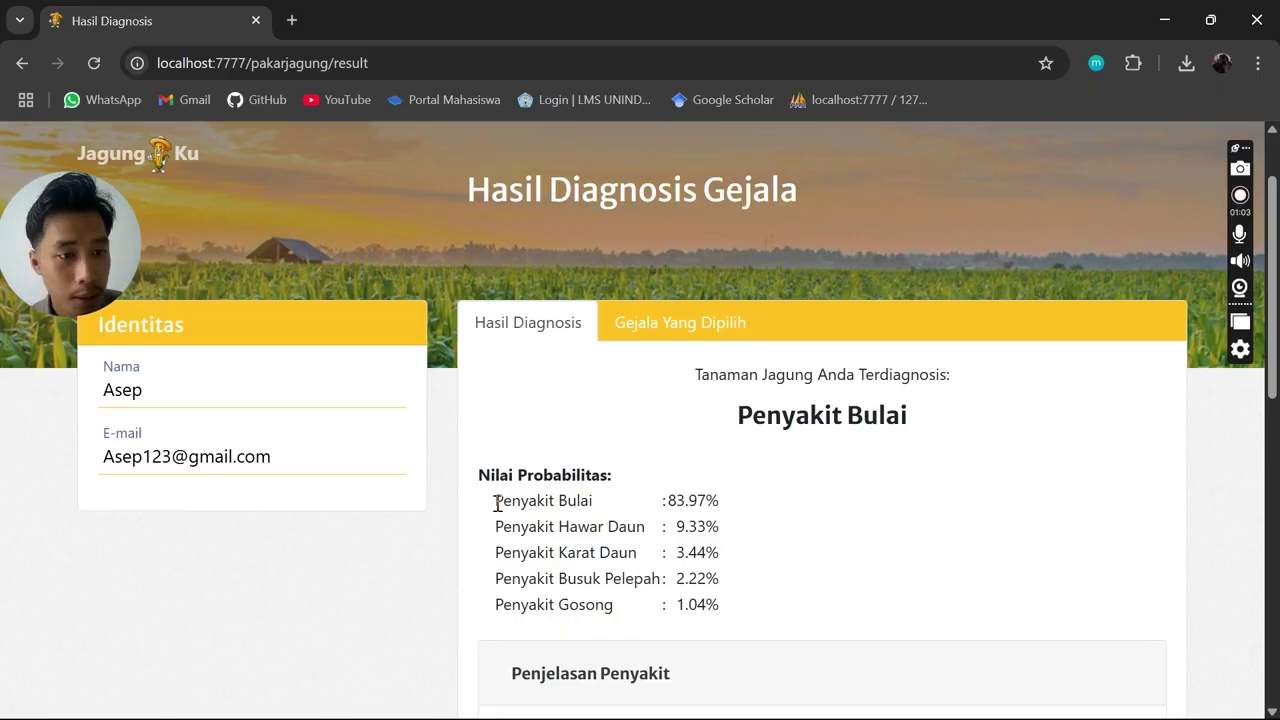
left_click_drag(496, 502, 763, 500)
left_click(767, 502)
left_click_drag(676, 377, 985, 360)
left_click(877, 456)
left_click_drag(739, 418, 925, 450)
left_click(925, 448)
scroll(950, 414, "down", 2)
scroll(950, 405, "down", 1)
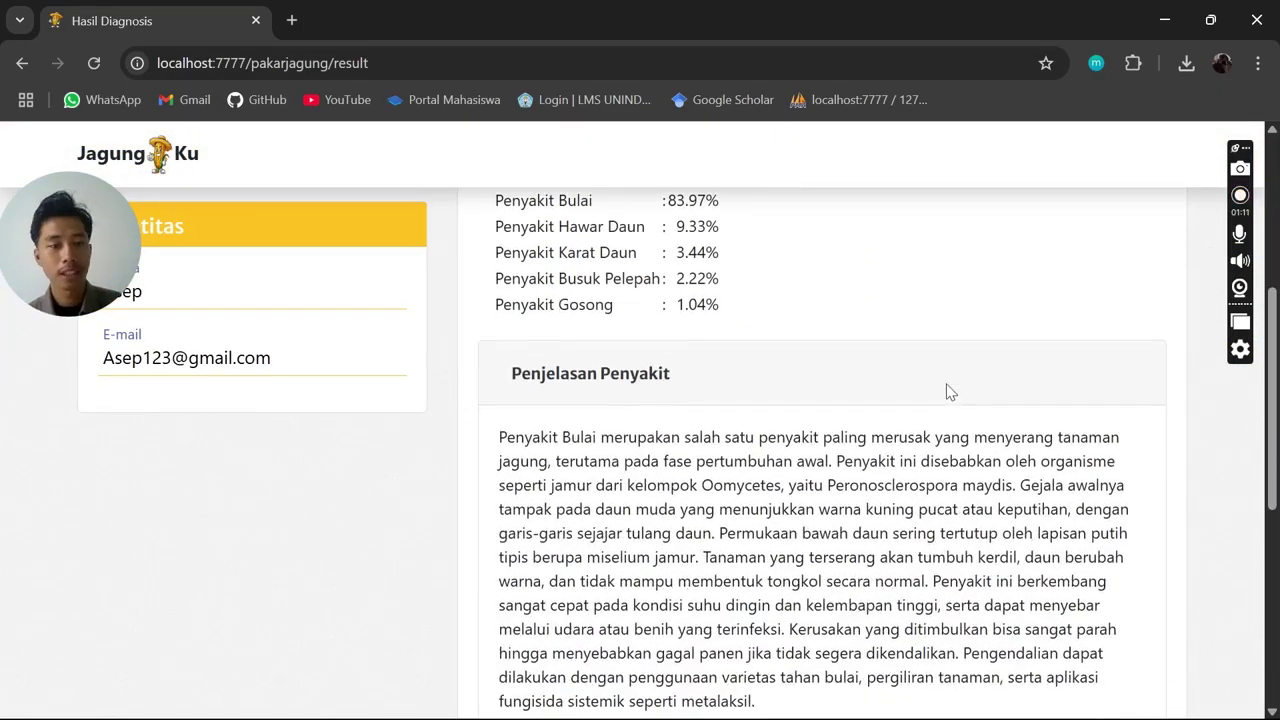
scroll(960, 356, "up", 2)
scroll(965, 355, "down", 3)
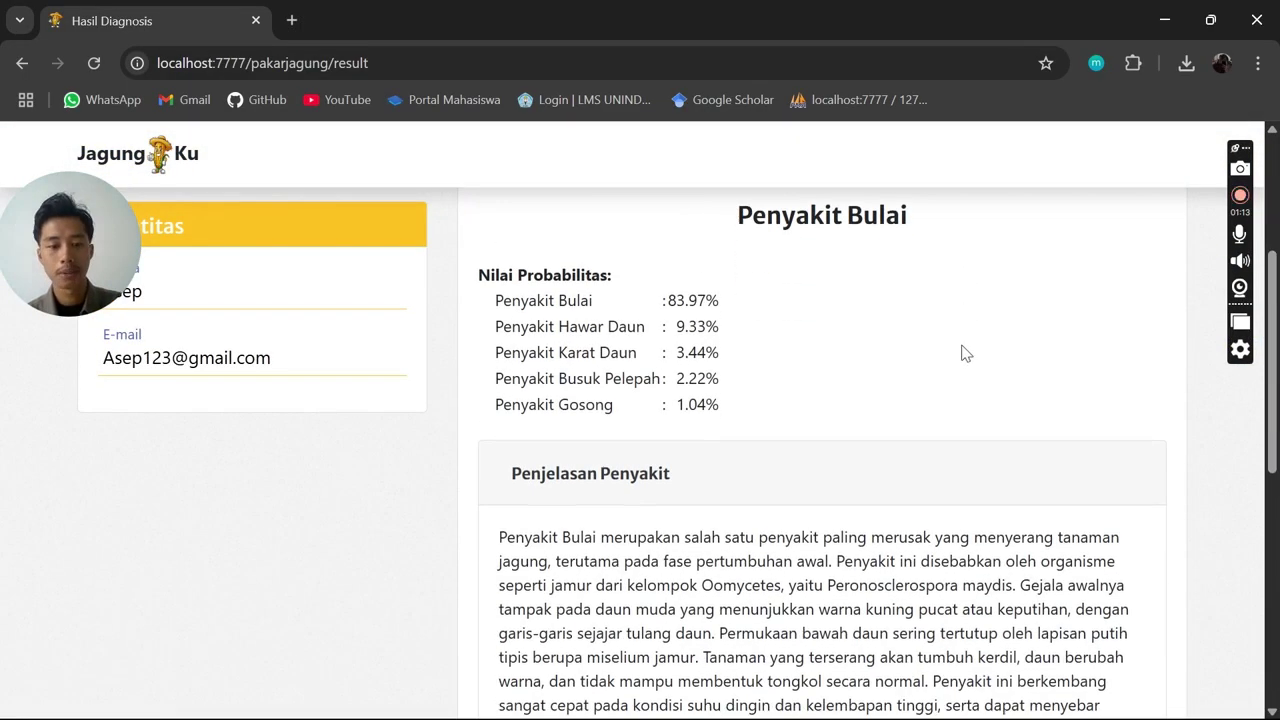
scroll(965, 343, "up", 1)
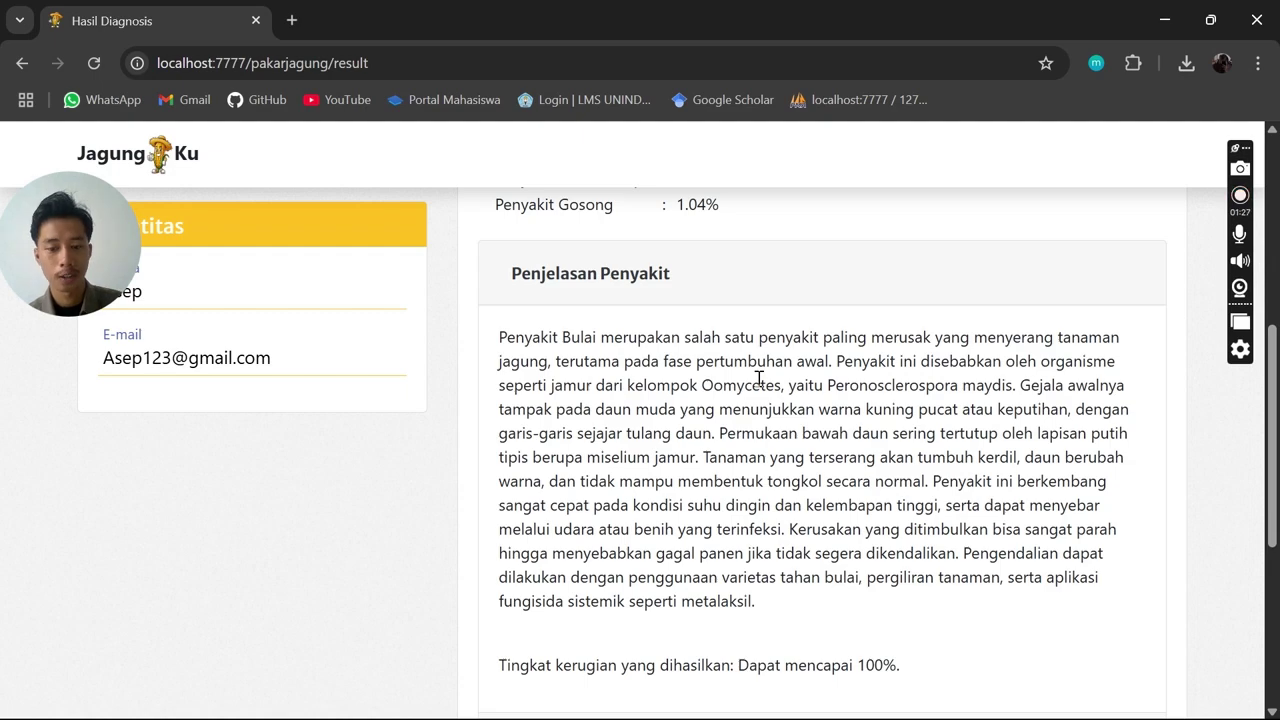
scroll(829, 400, "down", 3)
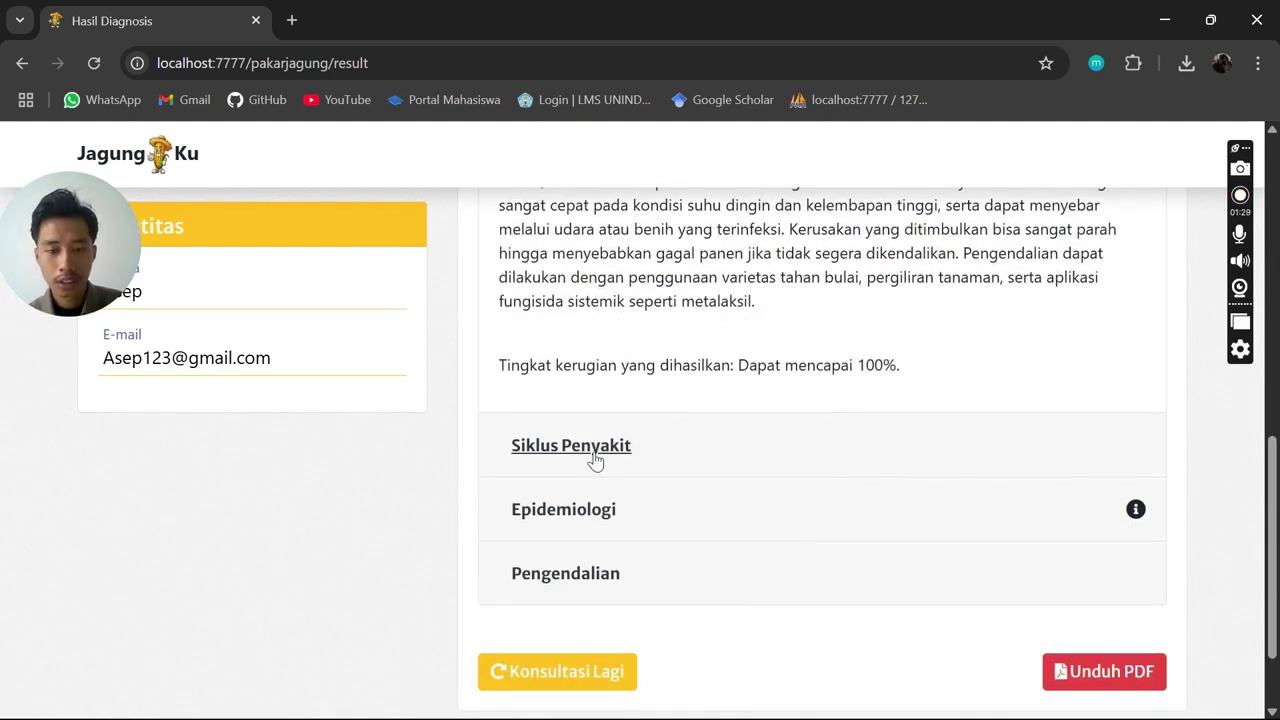
Expand Siklus Penyakit for Penyakit Bulai and scroll through its disease-cycle text
left_click(595, 458)
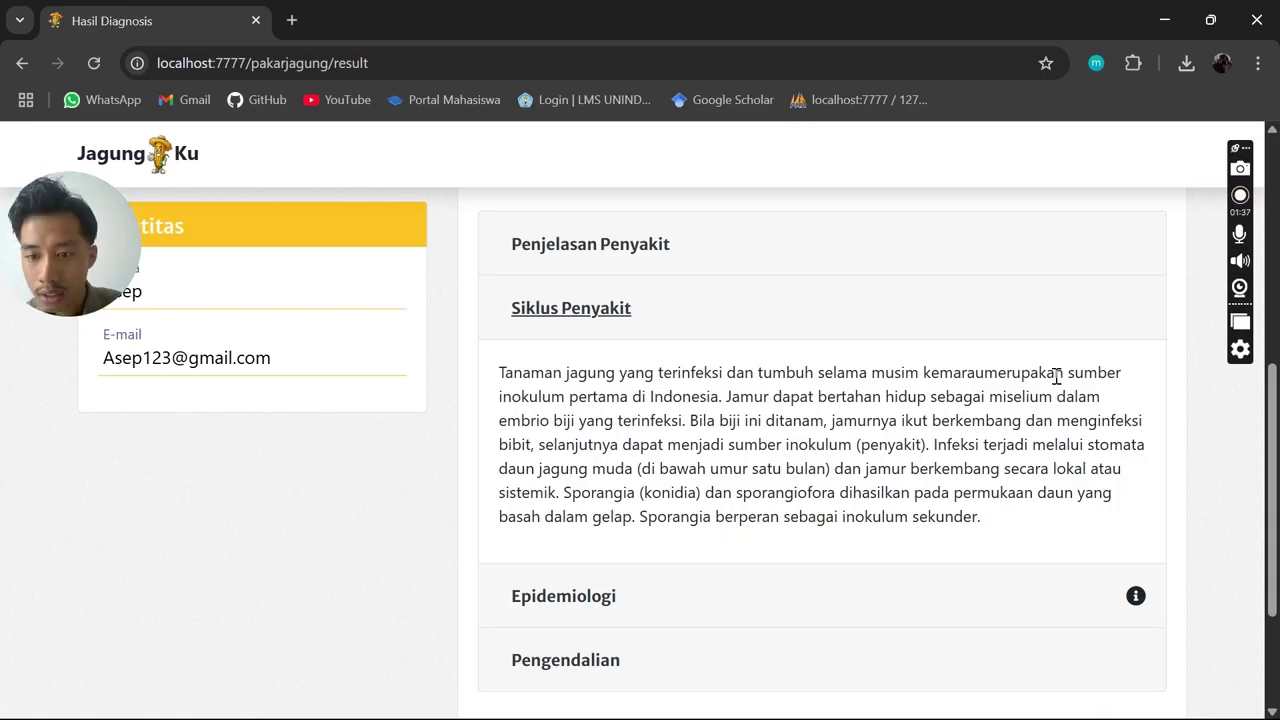
scroll(1083, 415, "down", 1)
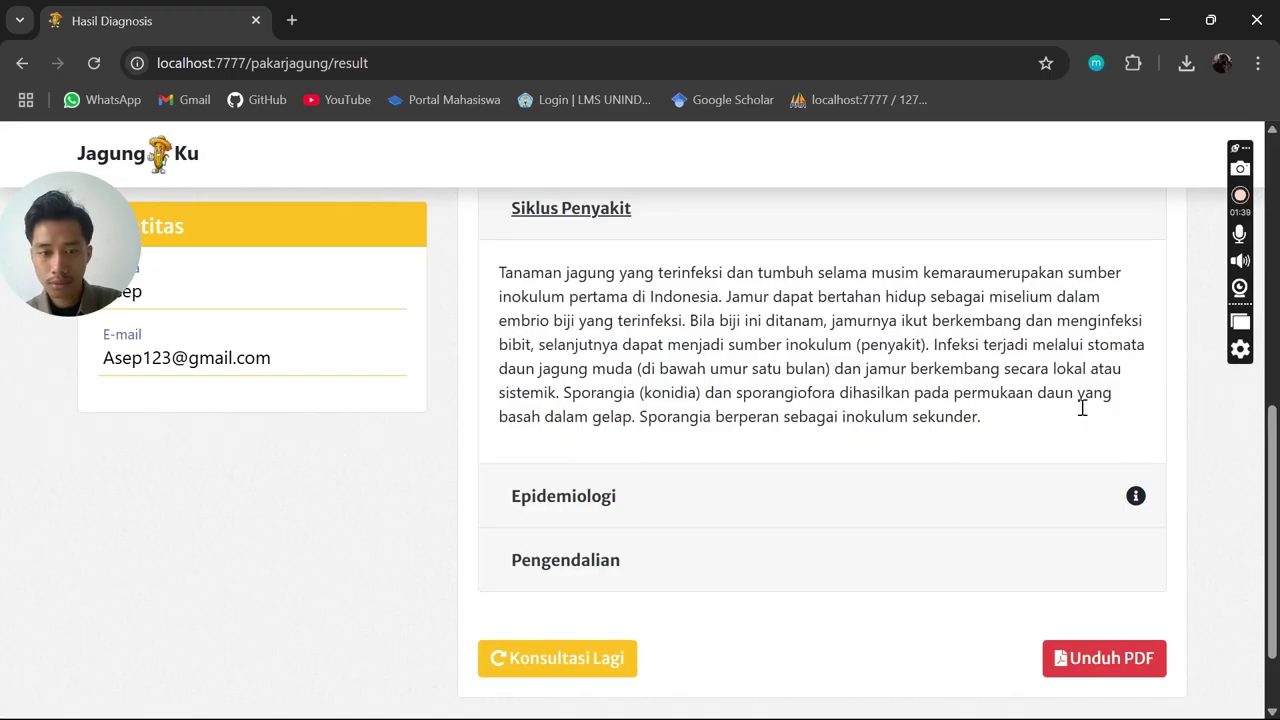
scroll(1083, 415, "up", 1)
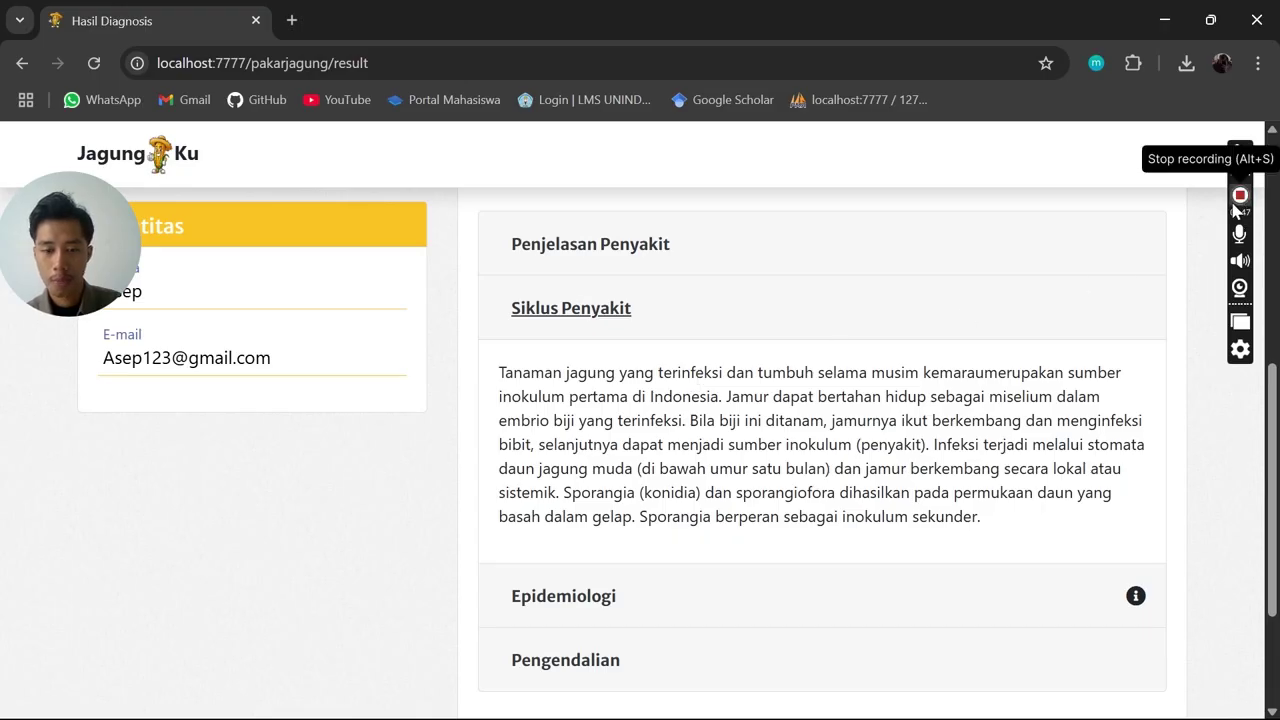
scroll(686, 309, "up", 2)
scroll(814, 434, "up", 2)
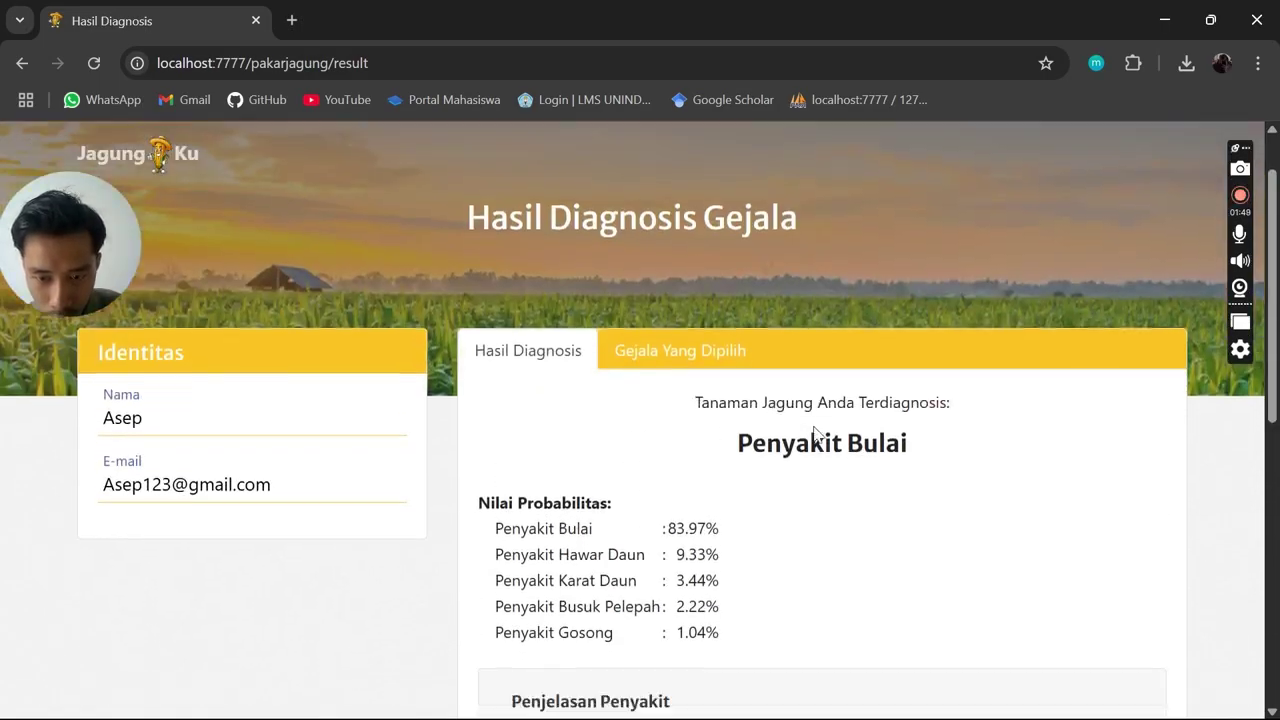
scroll(814, 434, "down", 3)
Fold Siklus Penyakit, then reopen Penjelasan Penyakit and Siklus Penyakit to reread them
left_click(598, 520)
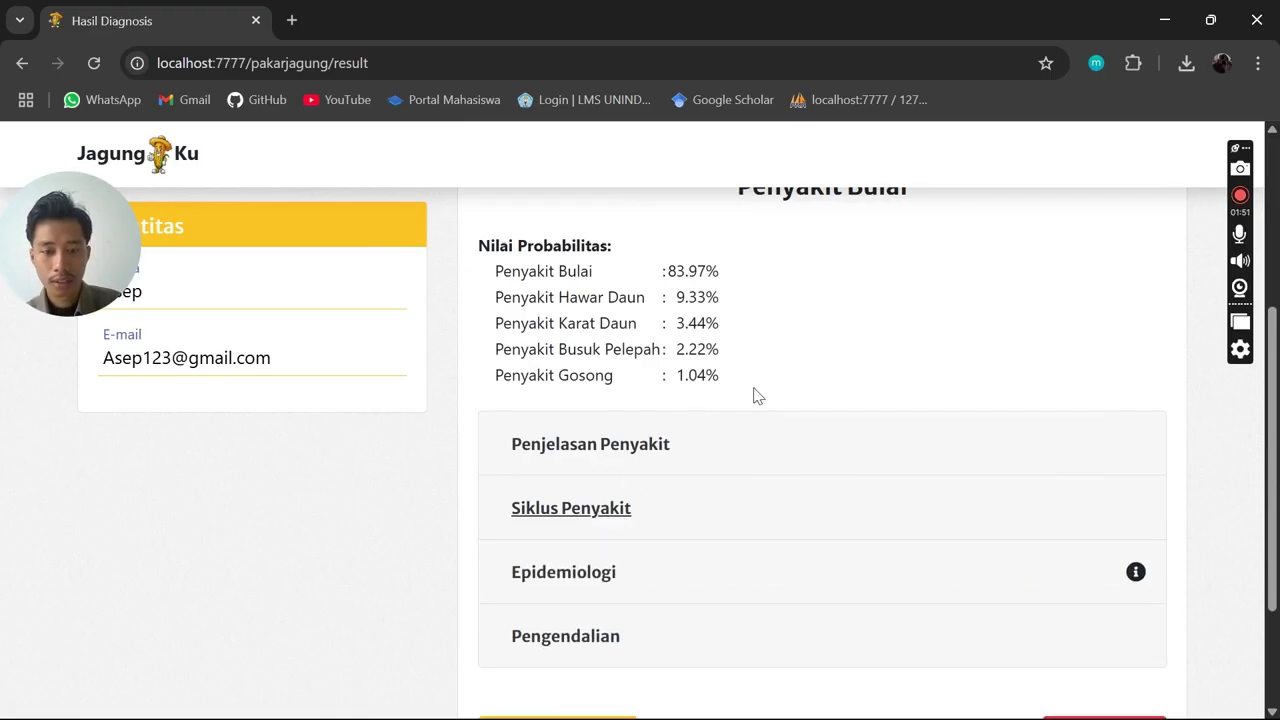
scroll(643, 517, "up", 2)
left_click(640, 535)
scroll(785, 372, "down", 2)
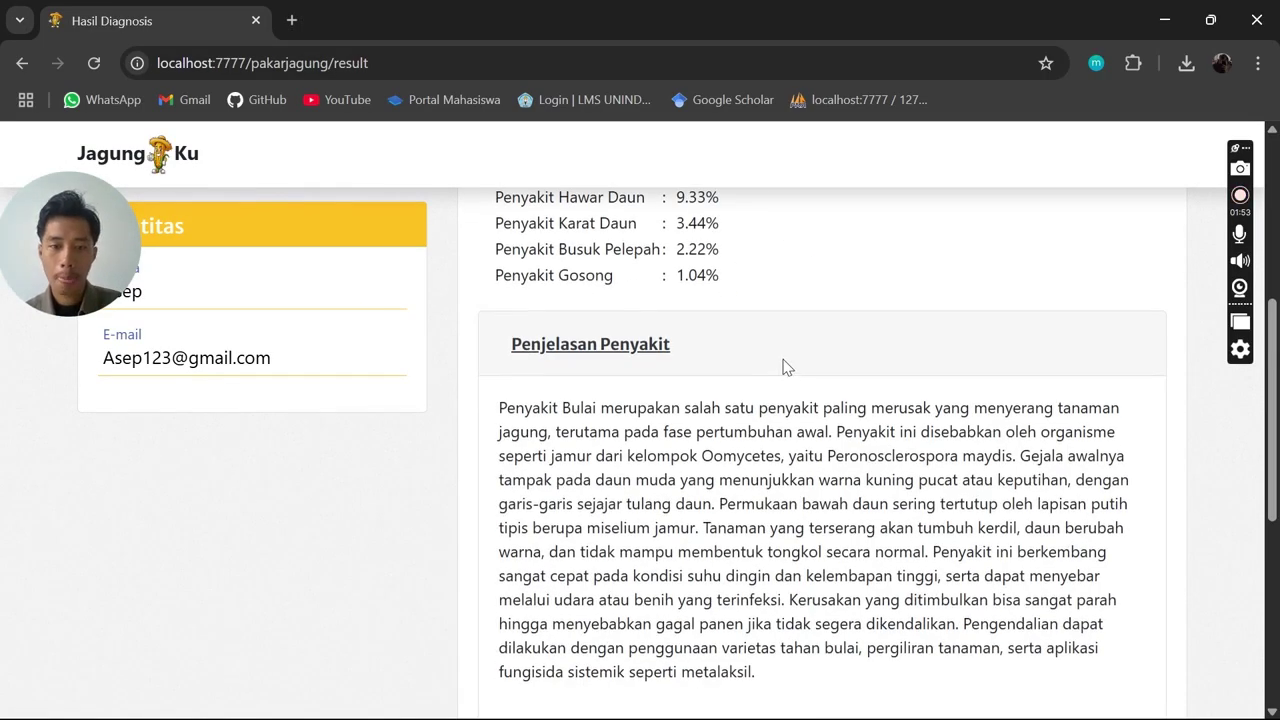
scroll(785, 370, "down", 1)
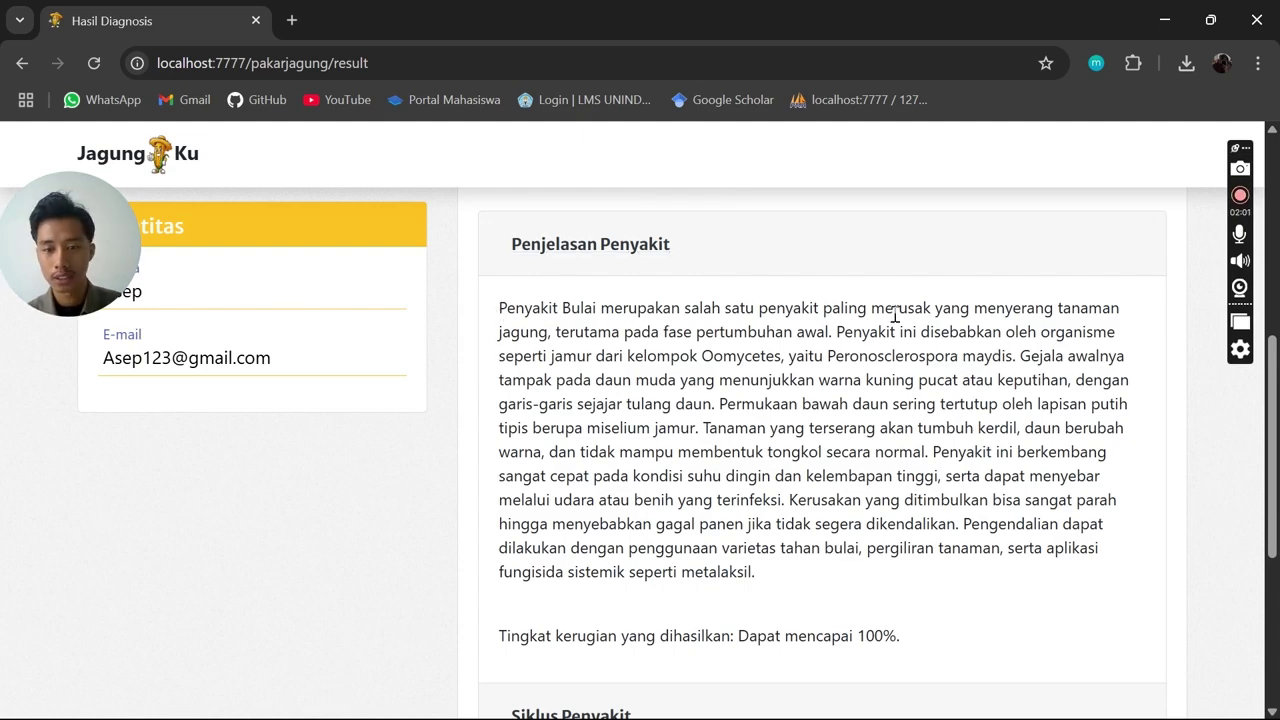
scroll(970, 316, "down", 2)
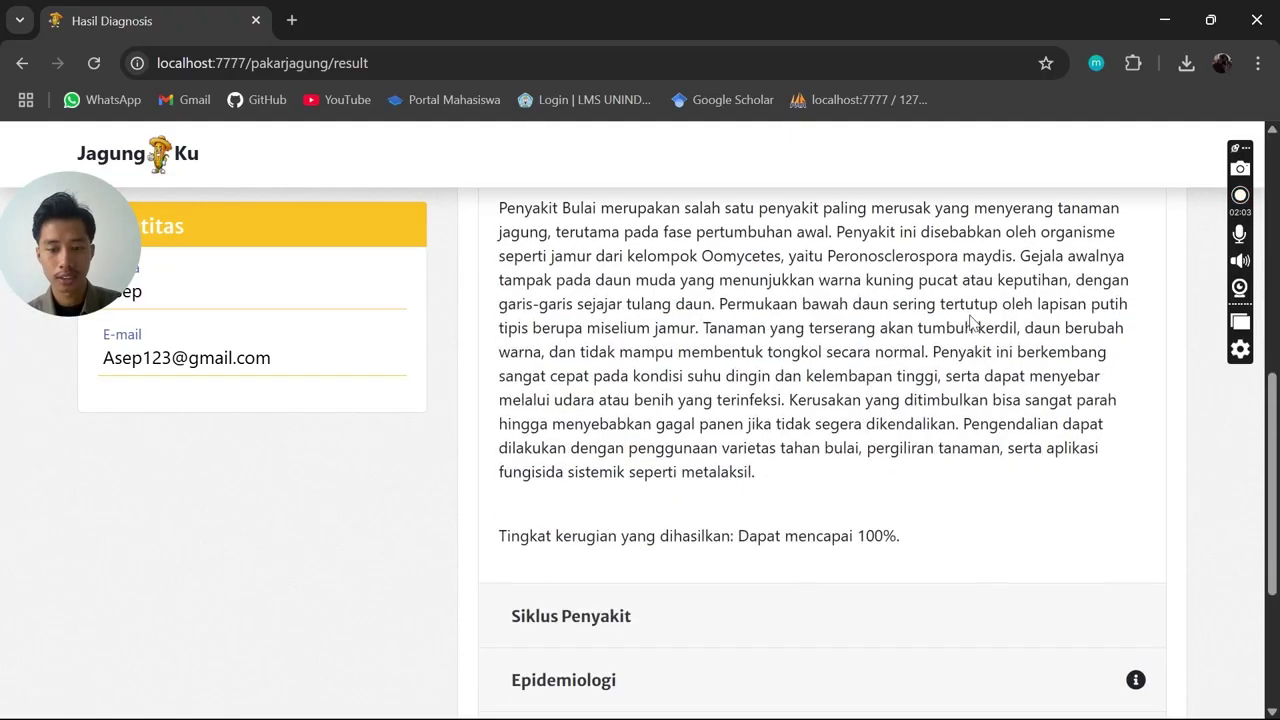
left_click(606, 516)
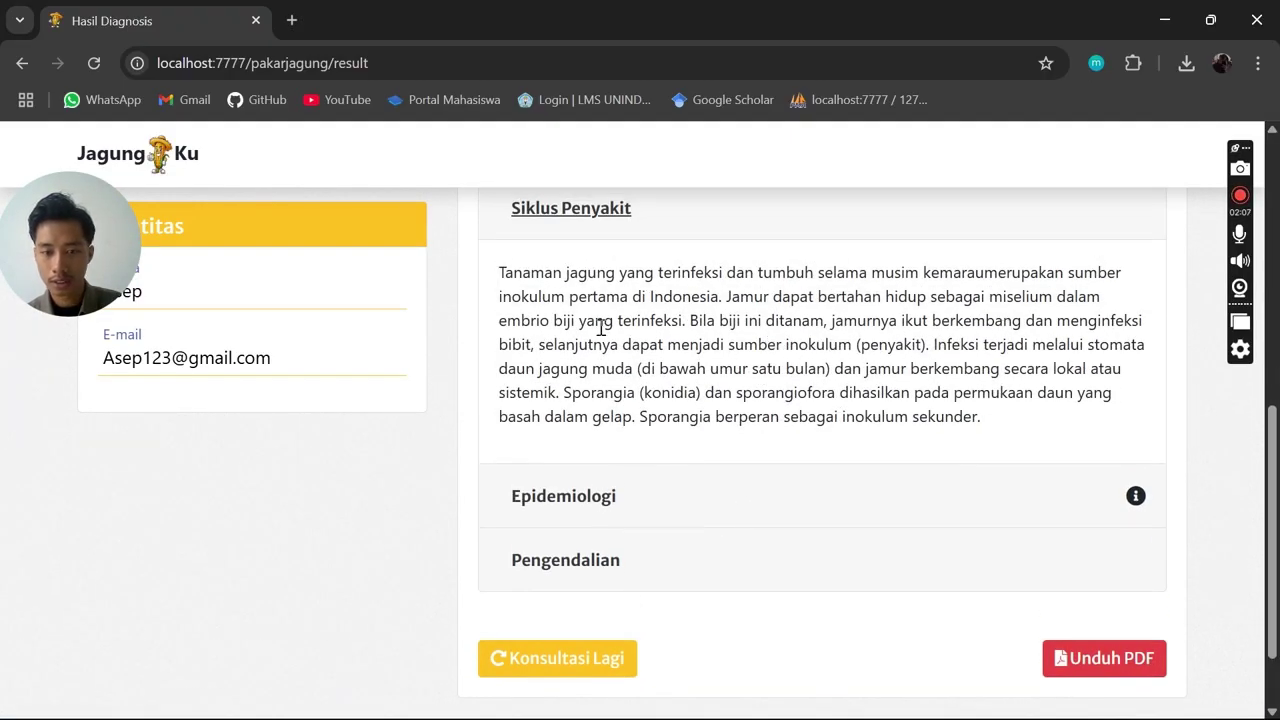
scroll(586, 414, "down", 1)
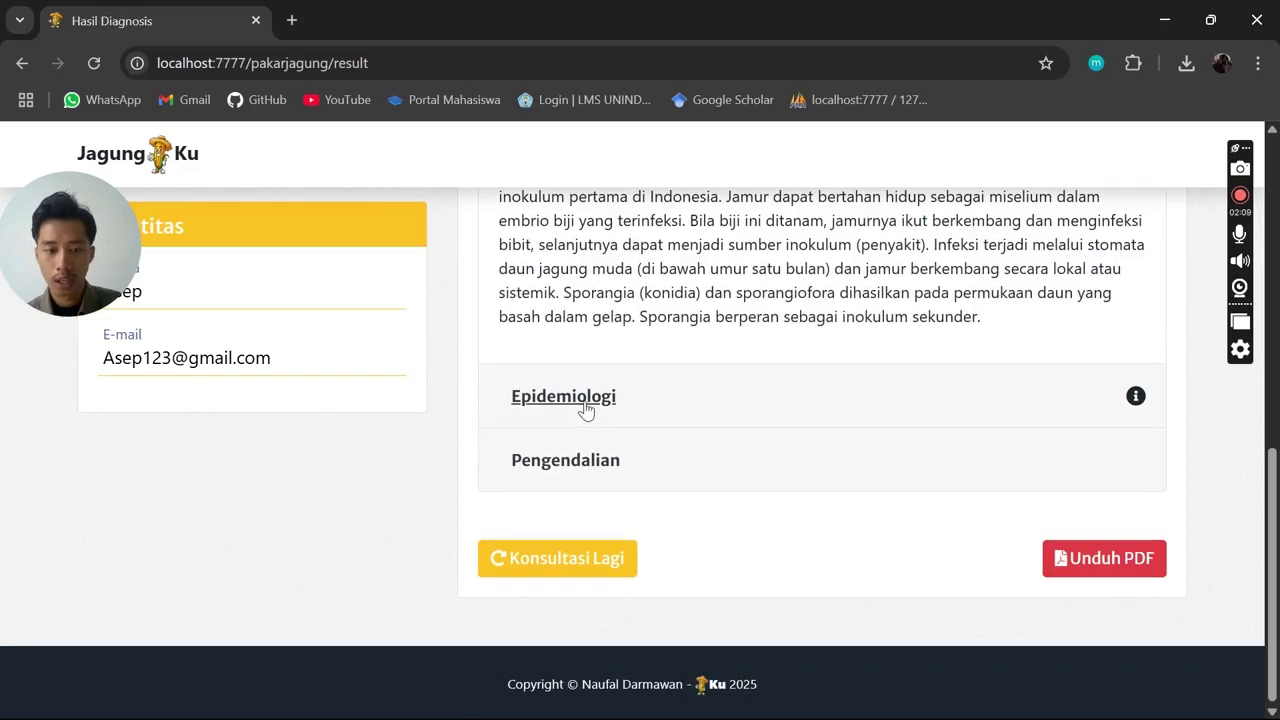
Open the Epidemiologi section, then the Pengendalian control measures, and scroll back to the top
left_click(587, 392)
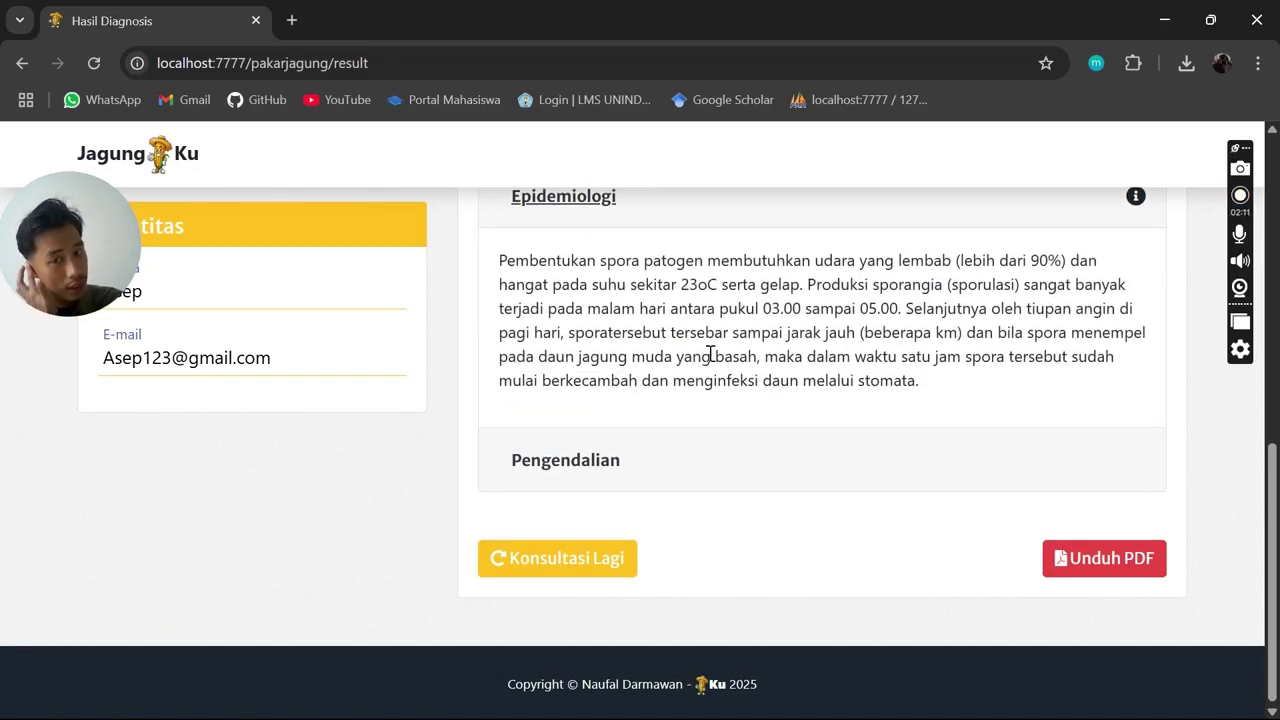
scroll(710, 355, "up", 1)
left_click(609, 558)
scroll(828, 388, "down", 1)
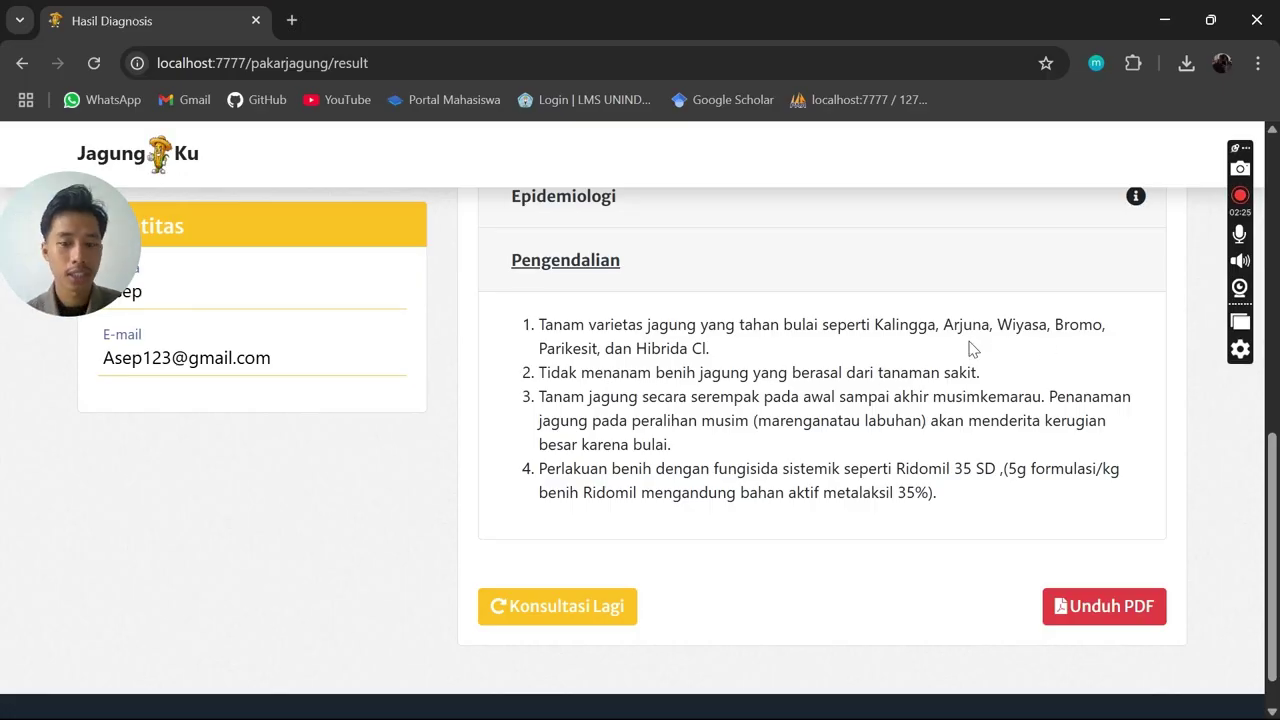
scroll(927, 412, "up", 7)
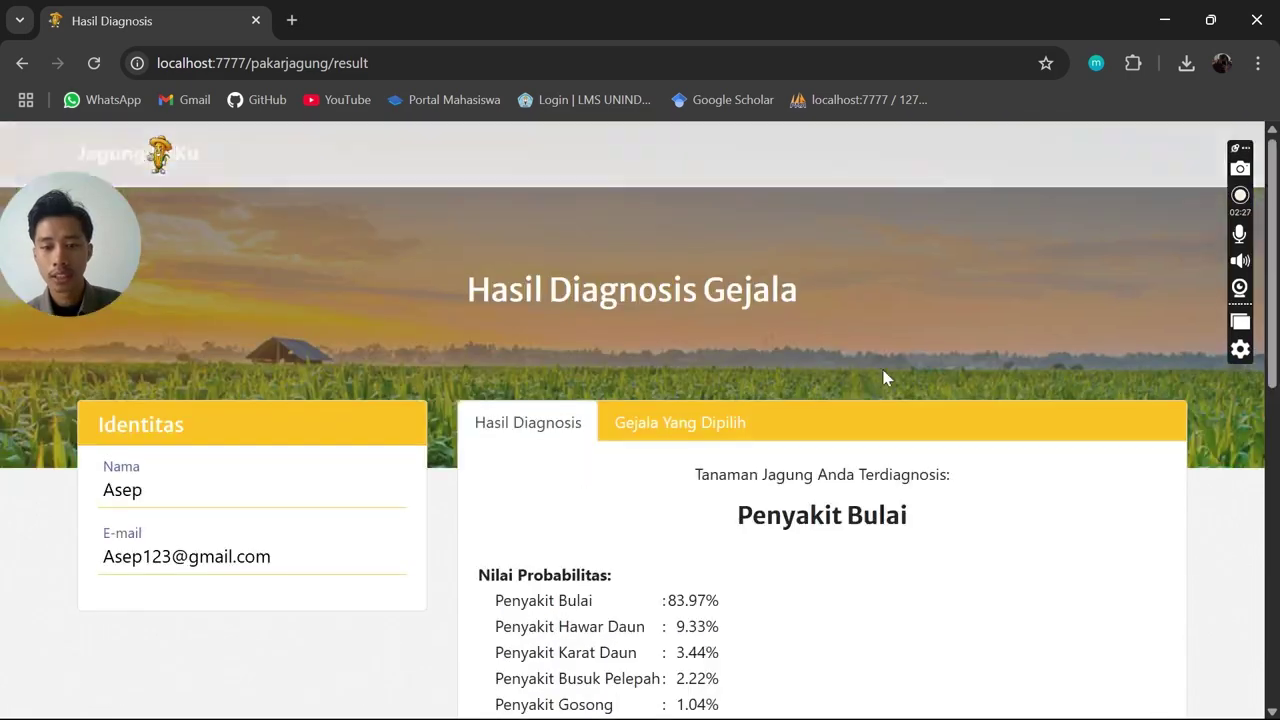
Show Gejala Yang Dipilih and scroll the 19 Ya/Tidak symptoms down to Unduh PDF
left_click(730, 429)
scroll(839, 403, "down", 1)
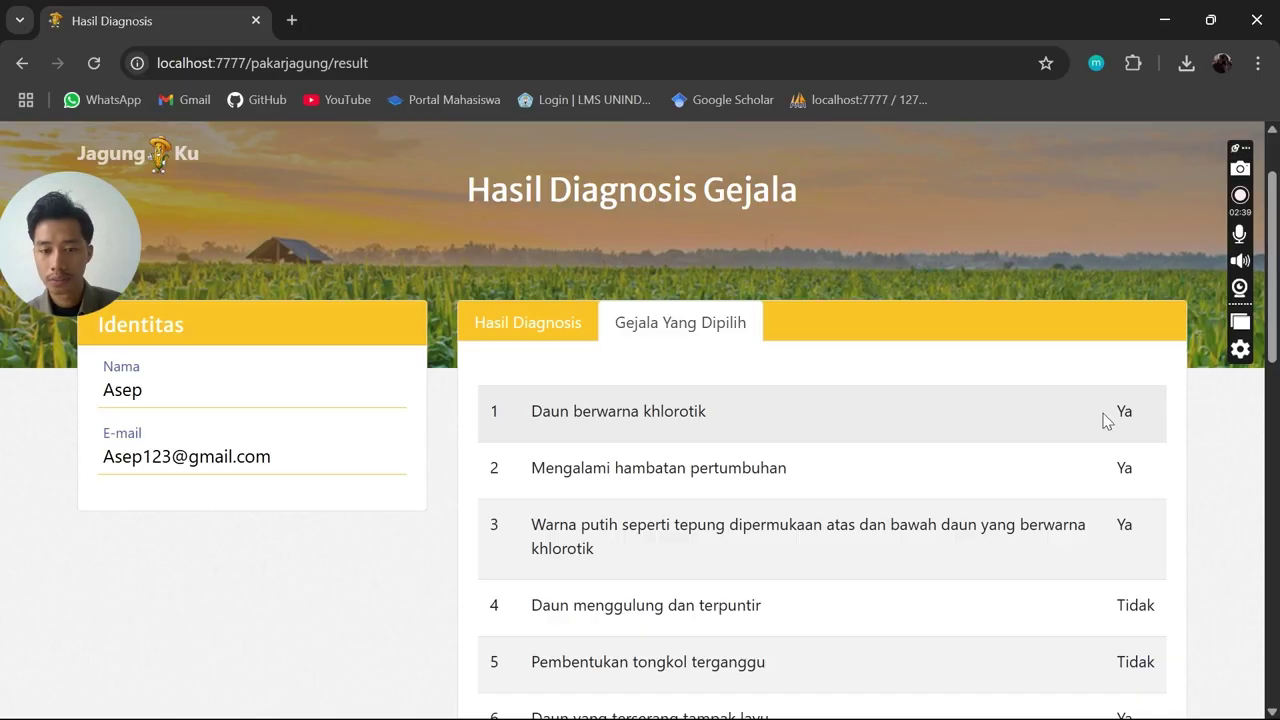
scroll(1110, 422, "down", 1)
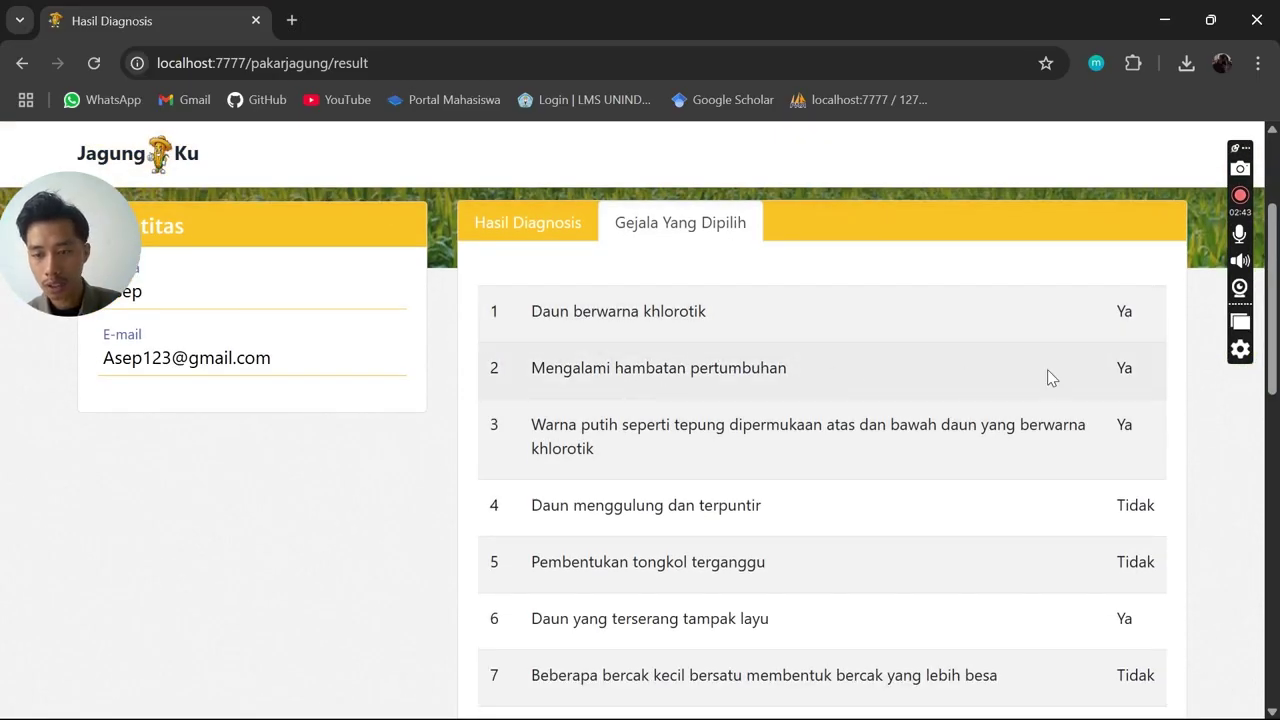
scroll(686, 349, "down", 2)
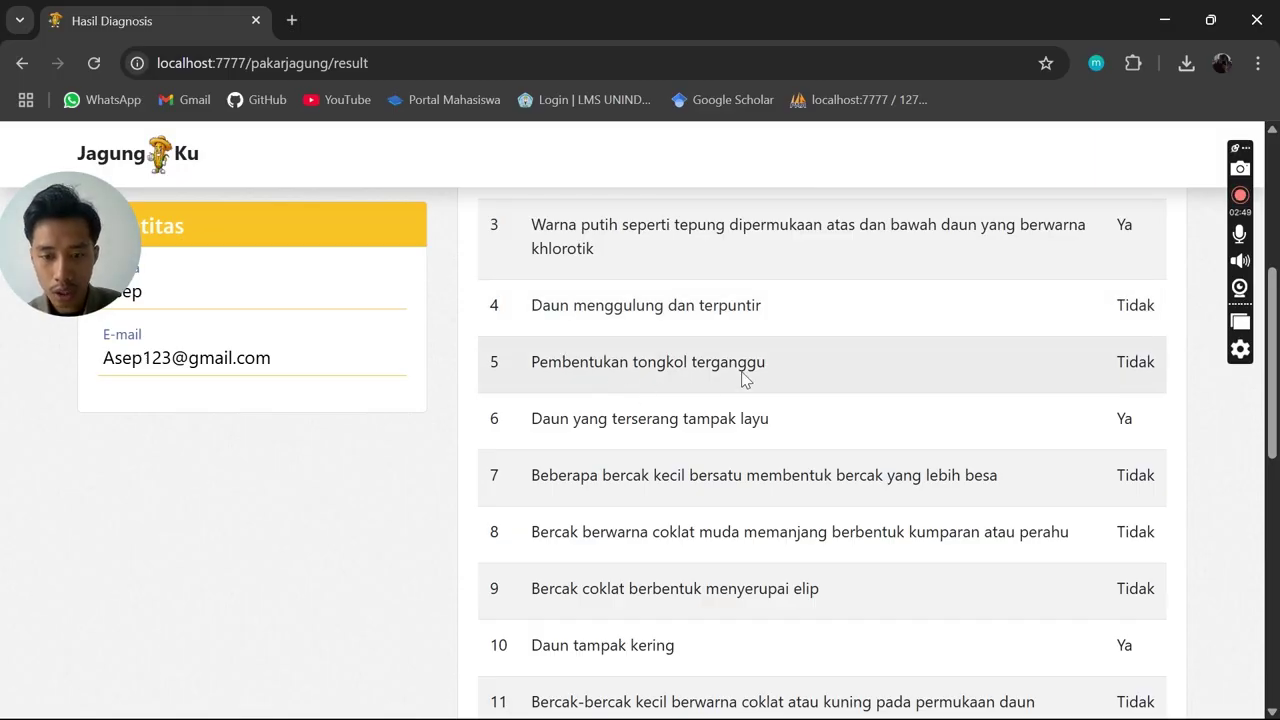
scroll(1078, 360, "down", 6)
scroll(1085, 357, "down", 2)
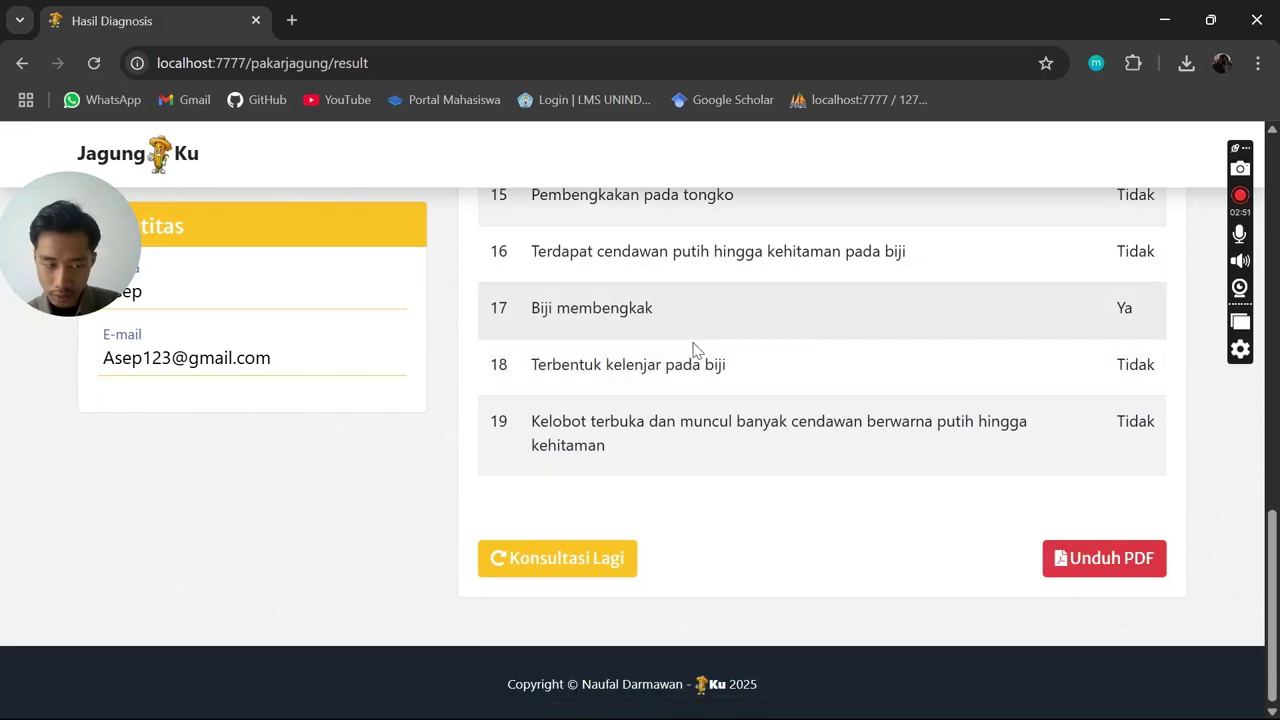
Open the diagnosis report PDF and read page 1, including the user's name and e-mail lines
left_click(1117, 567)
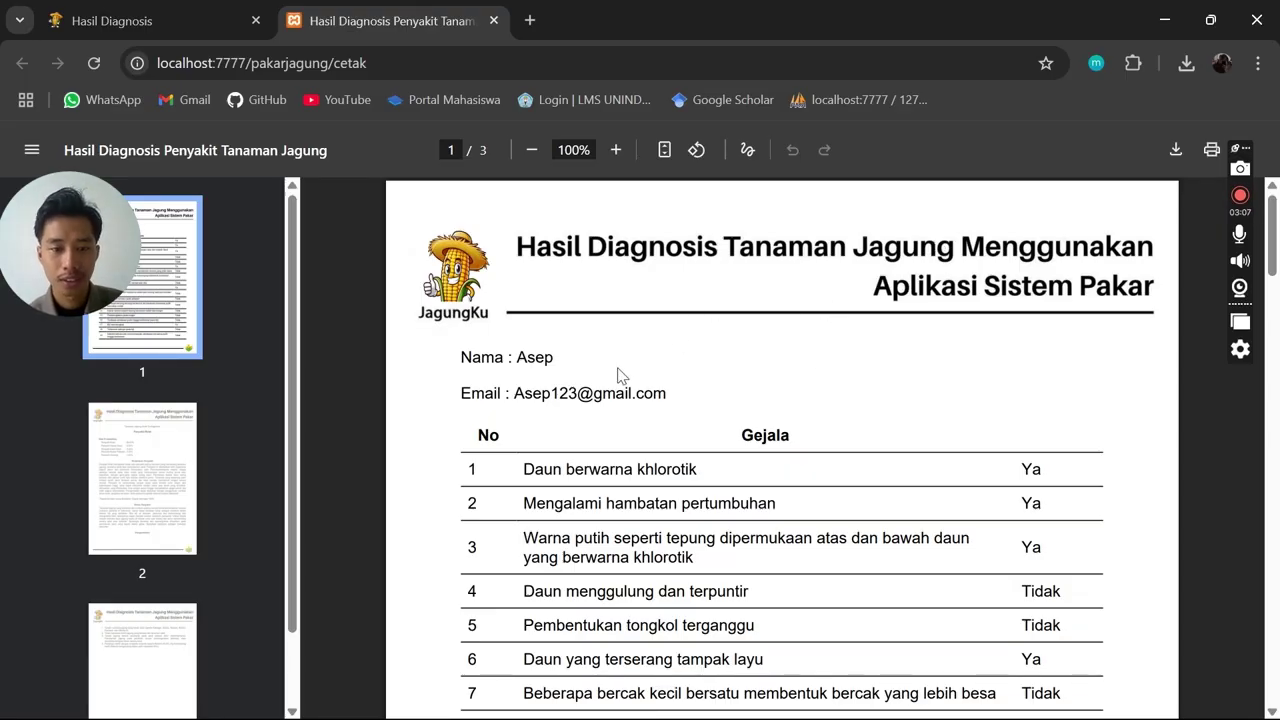
left_click_drag(457, 357, 671, 391)
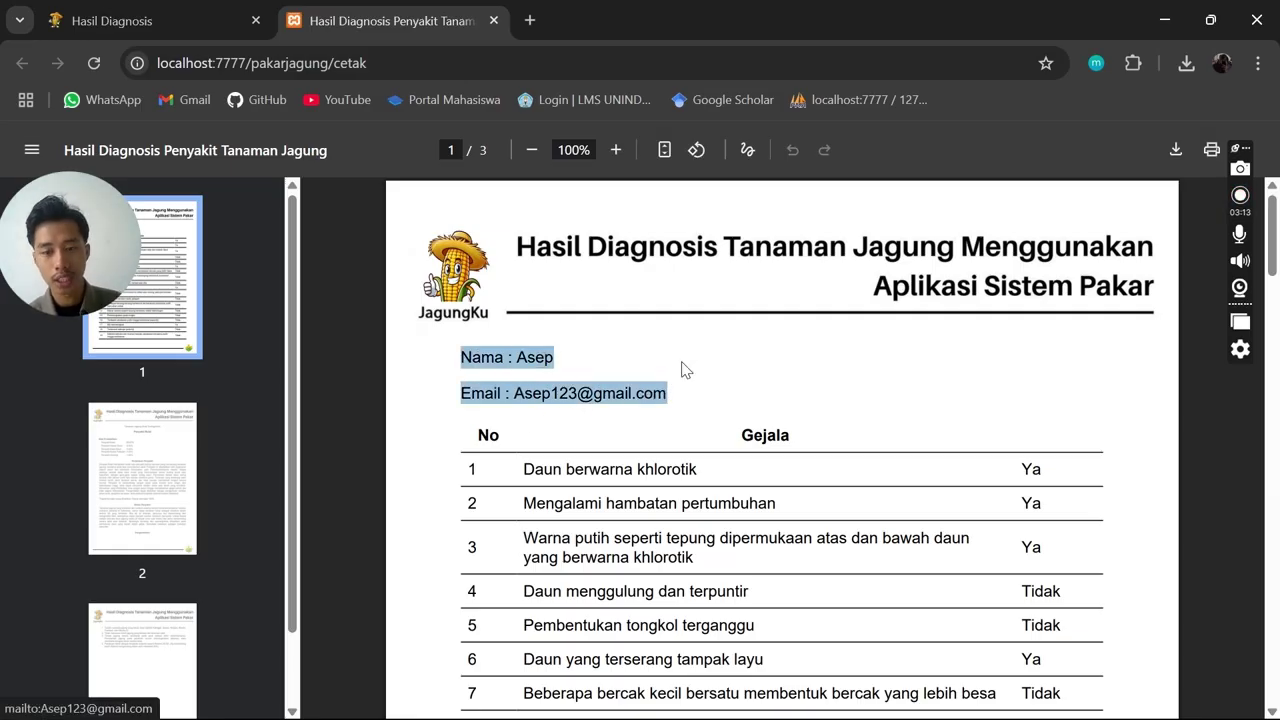
left_click(708, 348)
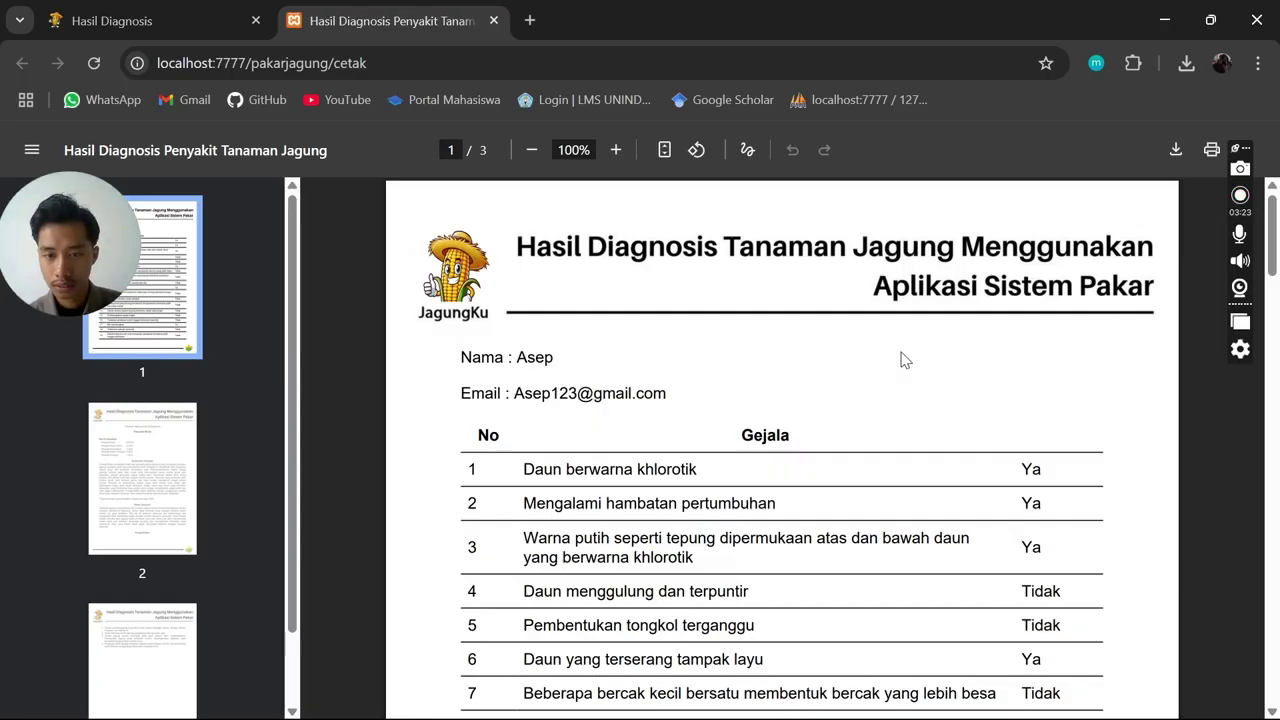
scroll(917, 360, "down", 2)
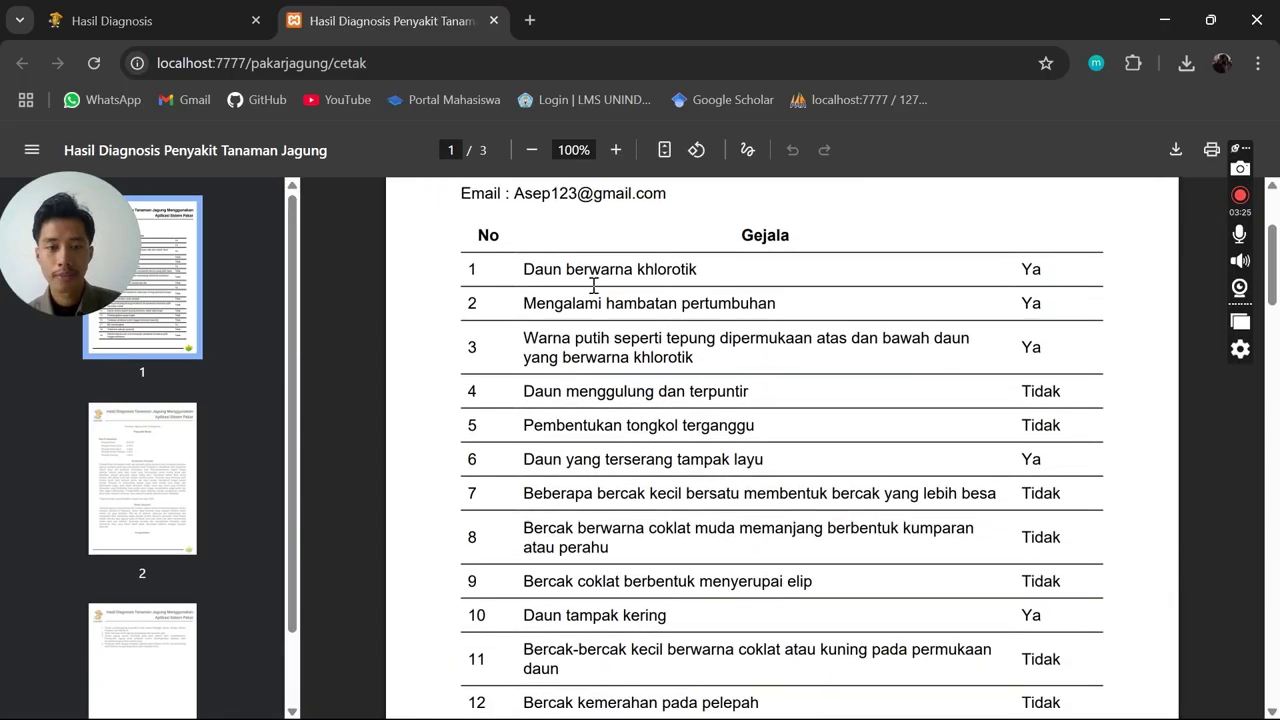
scroll(531, 271, "up", 1)
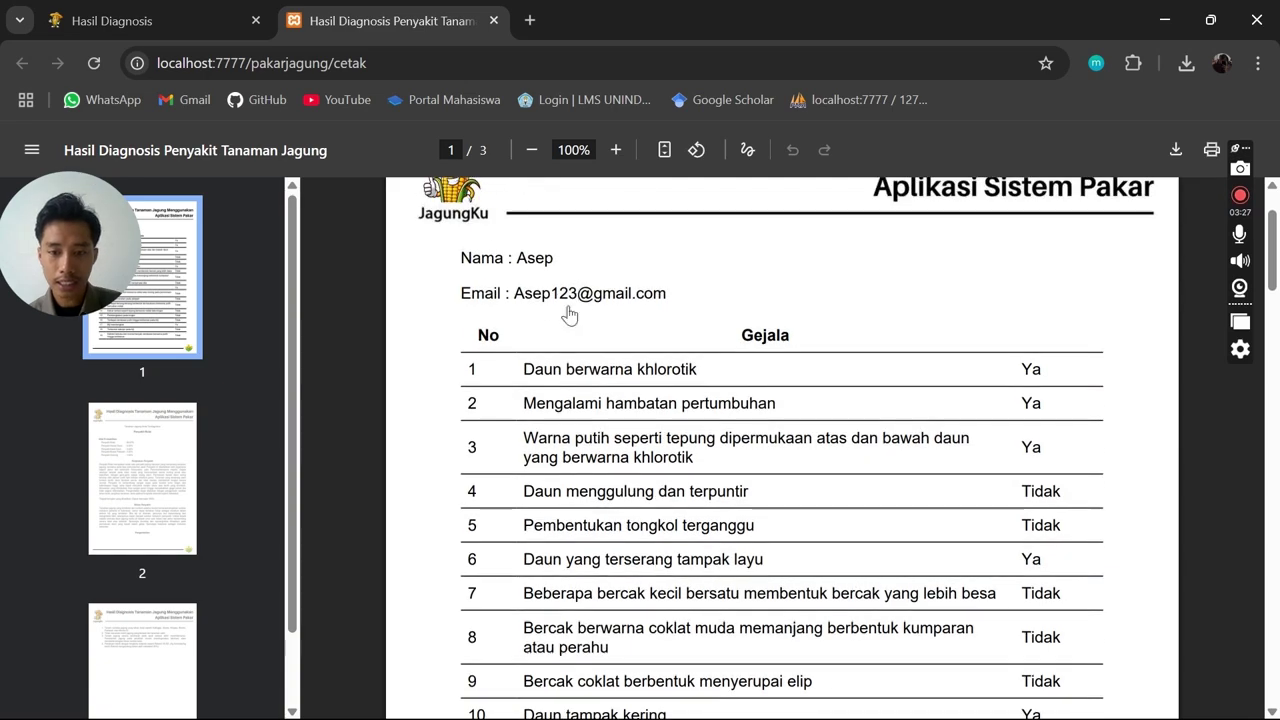
scroll(866, 364, "down", 3)
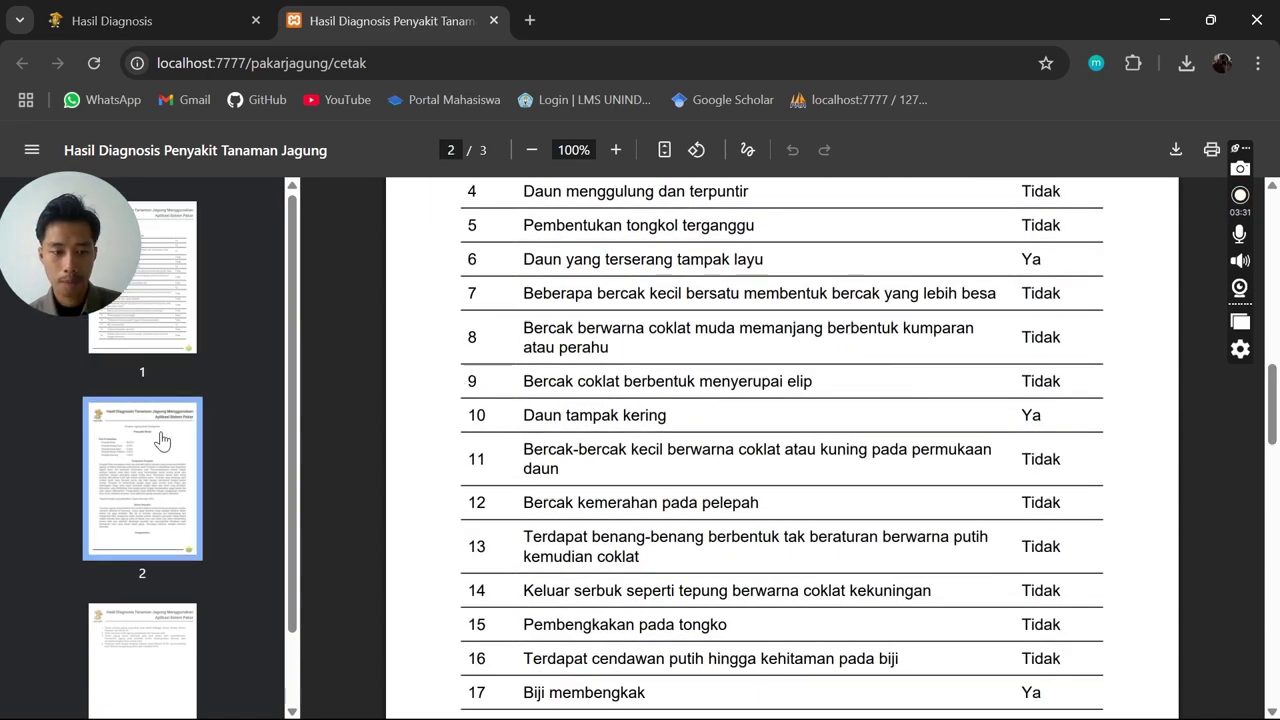
On page 2, highlight the Penyakit Bulai diagnosis heading and the Nilai Probabilitas values
left_click(155, 480)
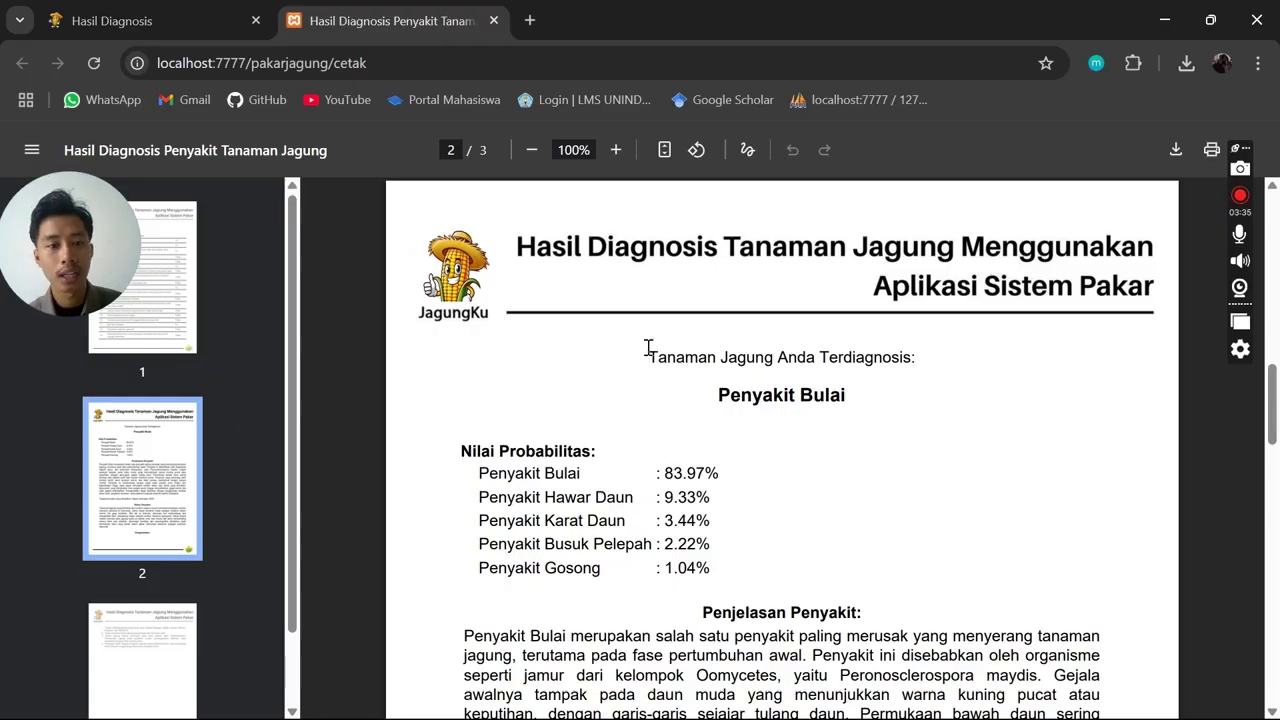
scroll(648, 345, "down", 1)
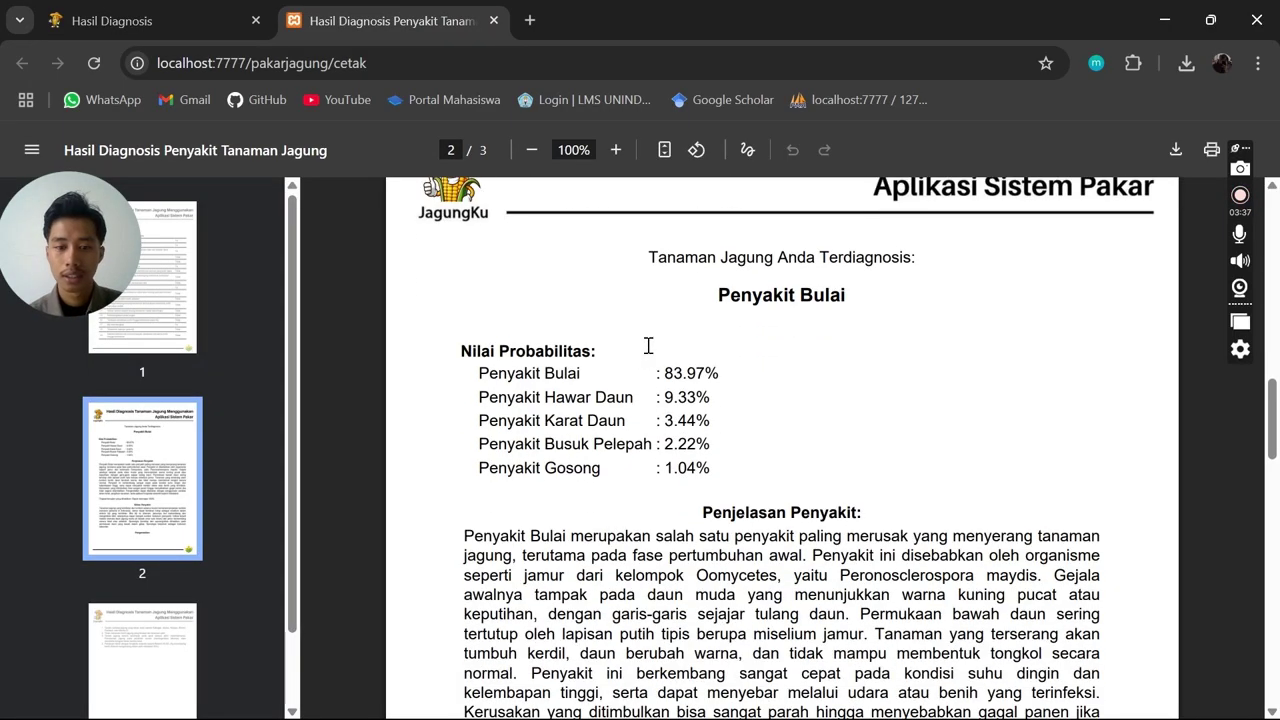
left_click_drag(720, 295, 848, 295)
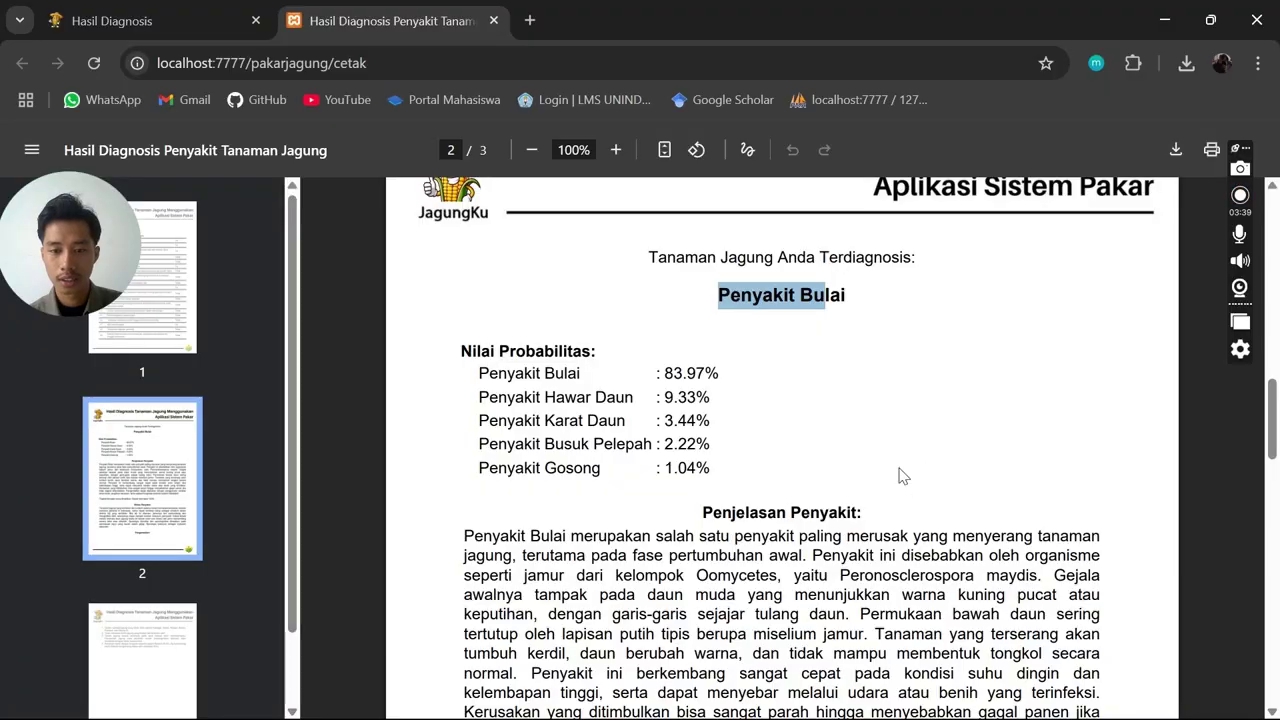
left_click(862, 454)
left_click_drag(457, 350, 800, 457)
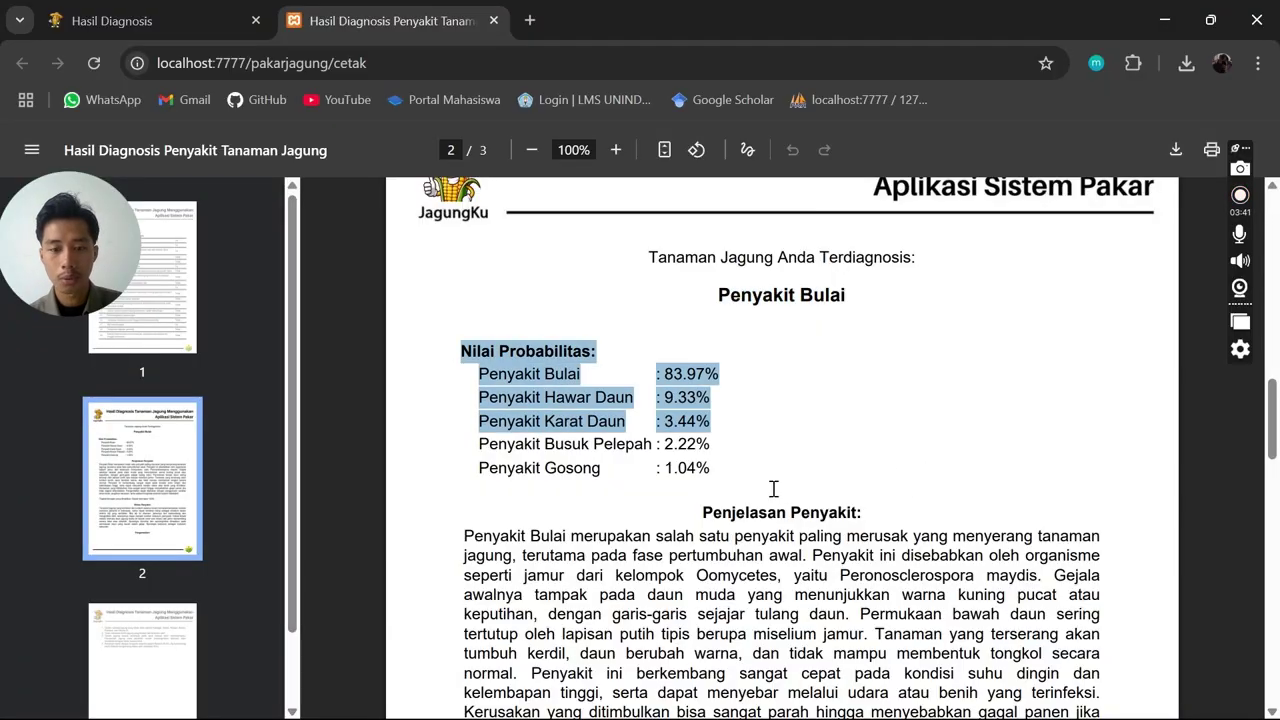
left_click(740, 482)
scroll(232, 534, "down", 1)
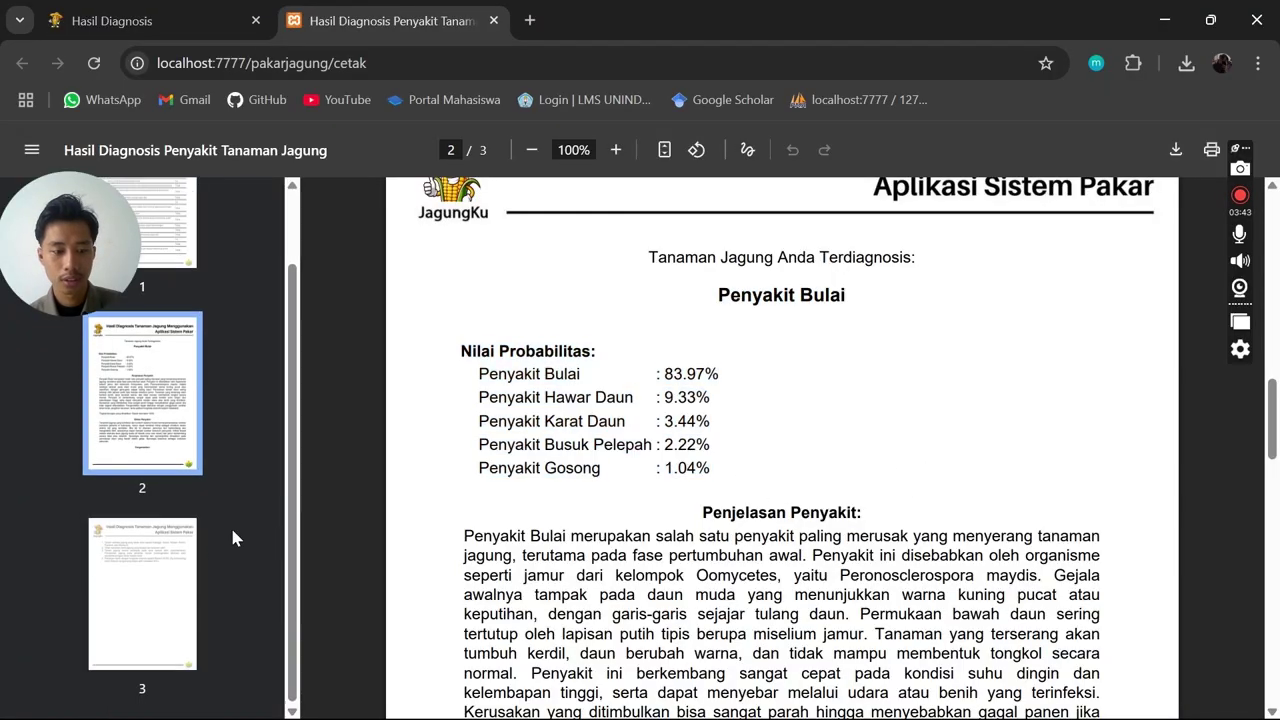
View page 3 with the control measures, then scroll back through page 2
left_click(170, 560)
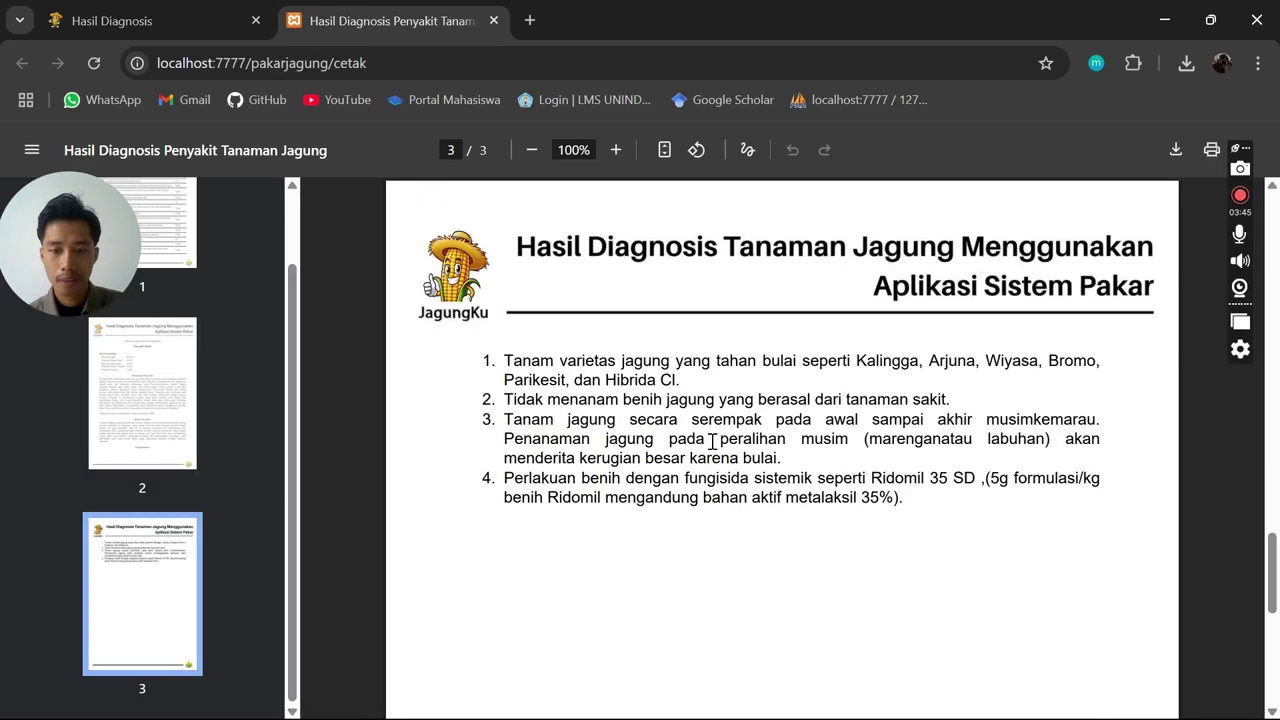
left_click(90, 455)
scroll(703, 429, "down", 4)
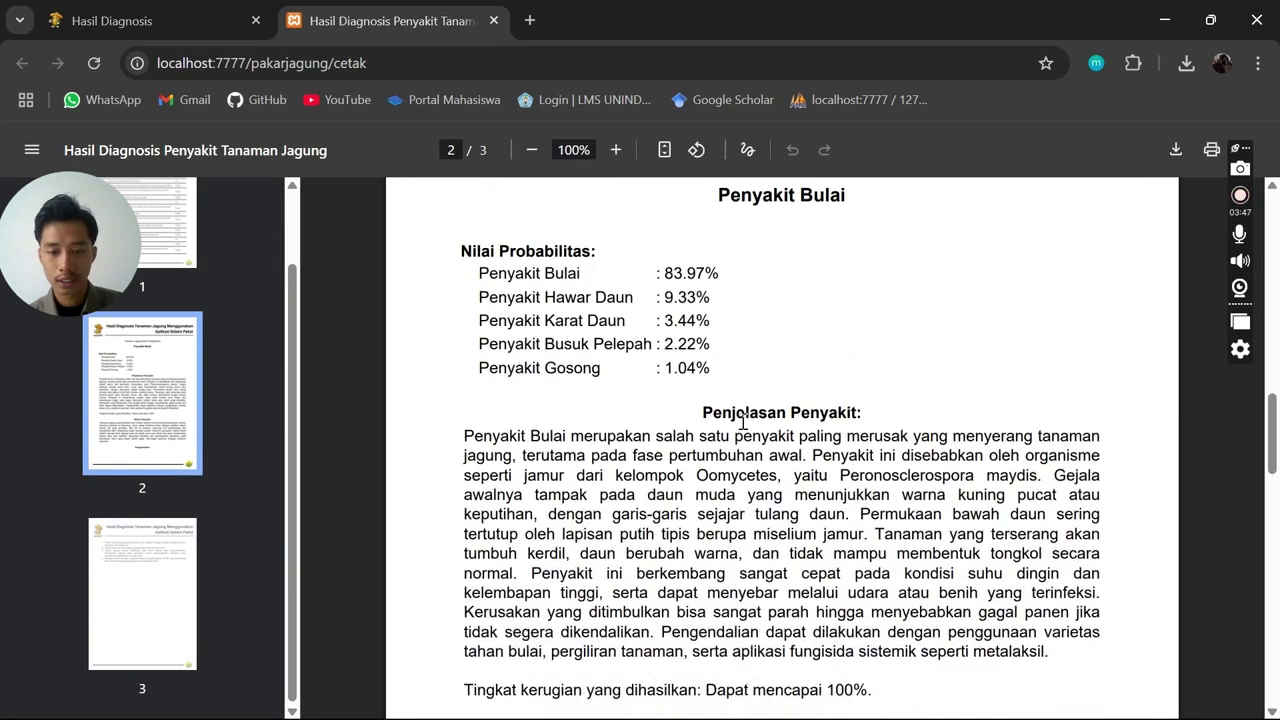
scroll(820, 393, "down", 7)
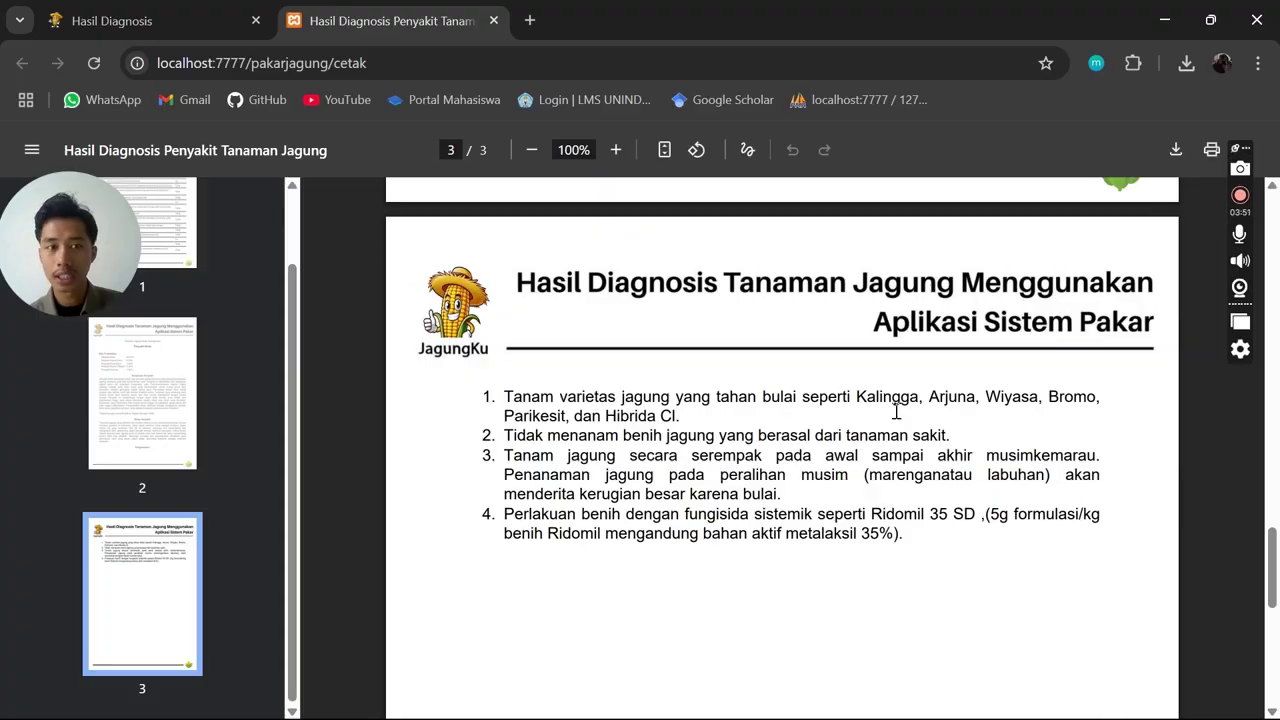
scroll(862, 390, "up", 15)
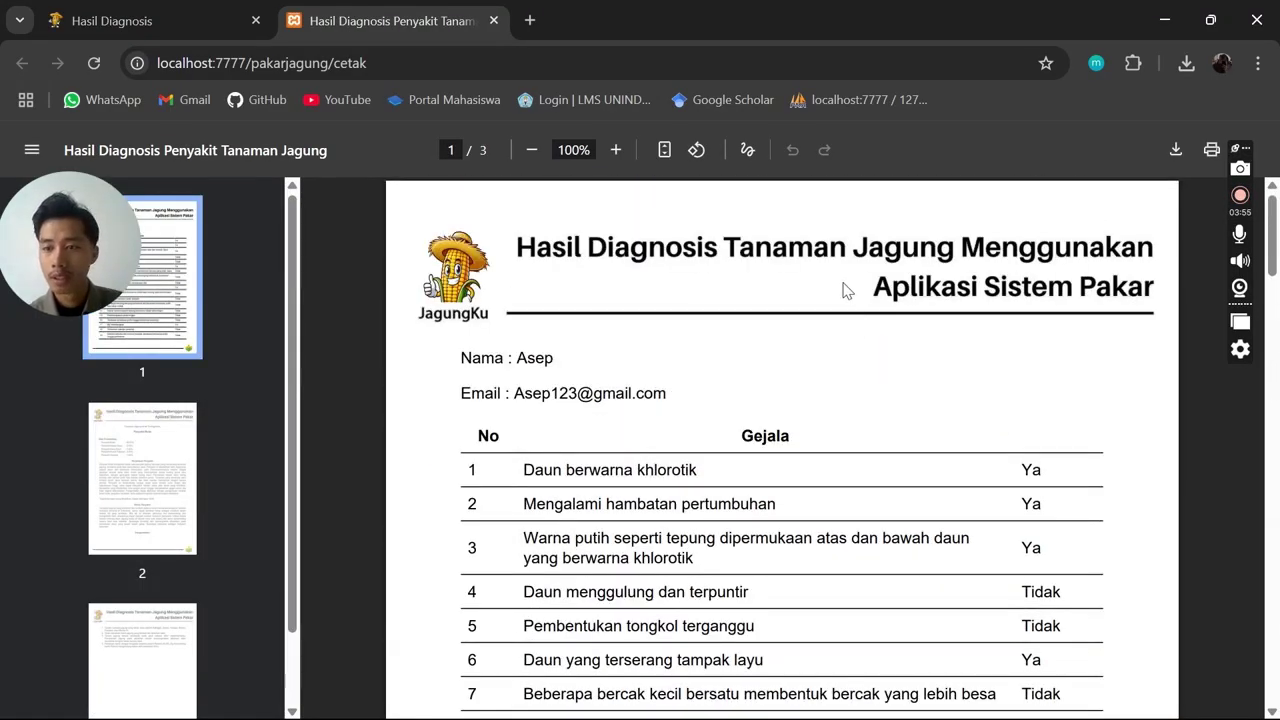
Return to the Hasil Diagnosis tab and start a new consultation
left_click(148, 22)
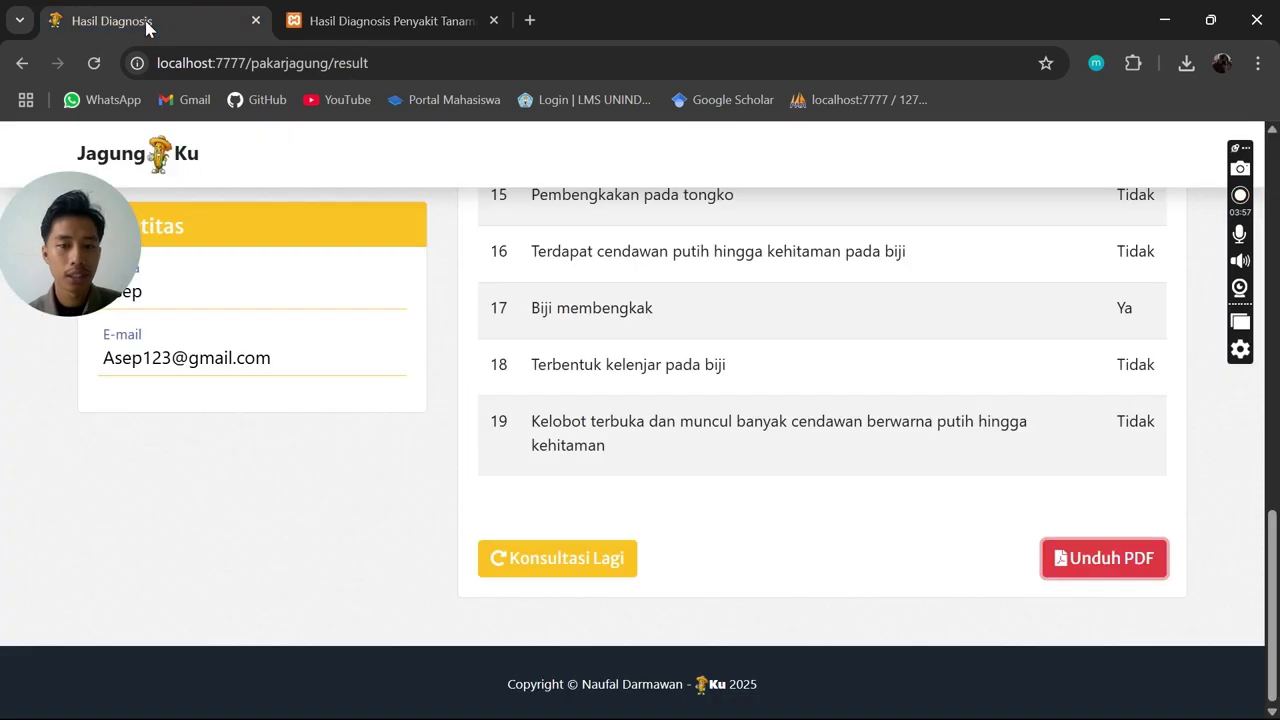
scroll(634, 543, "up", 10)
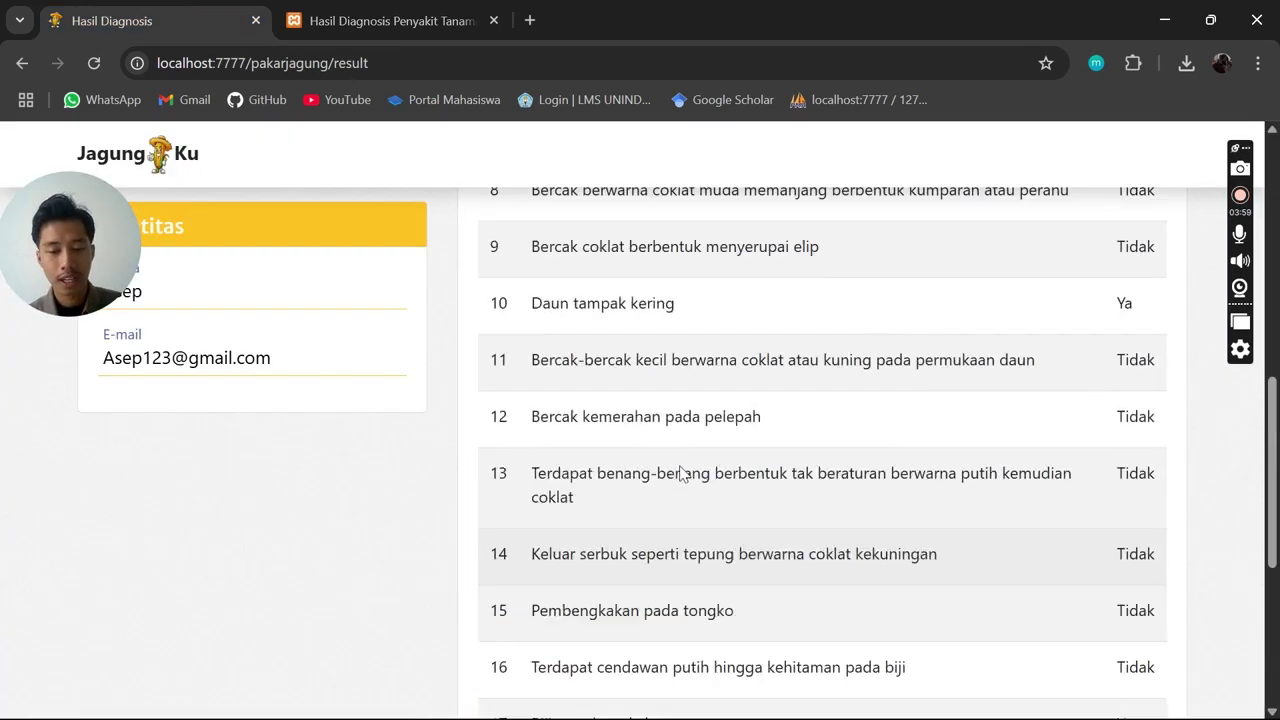
scroll(753, 318, "down", 10)
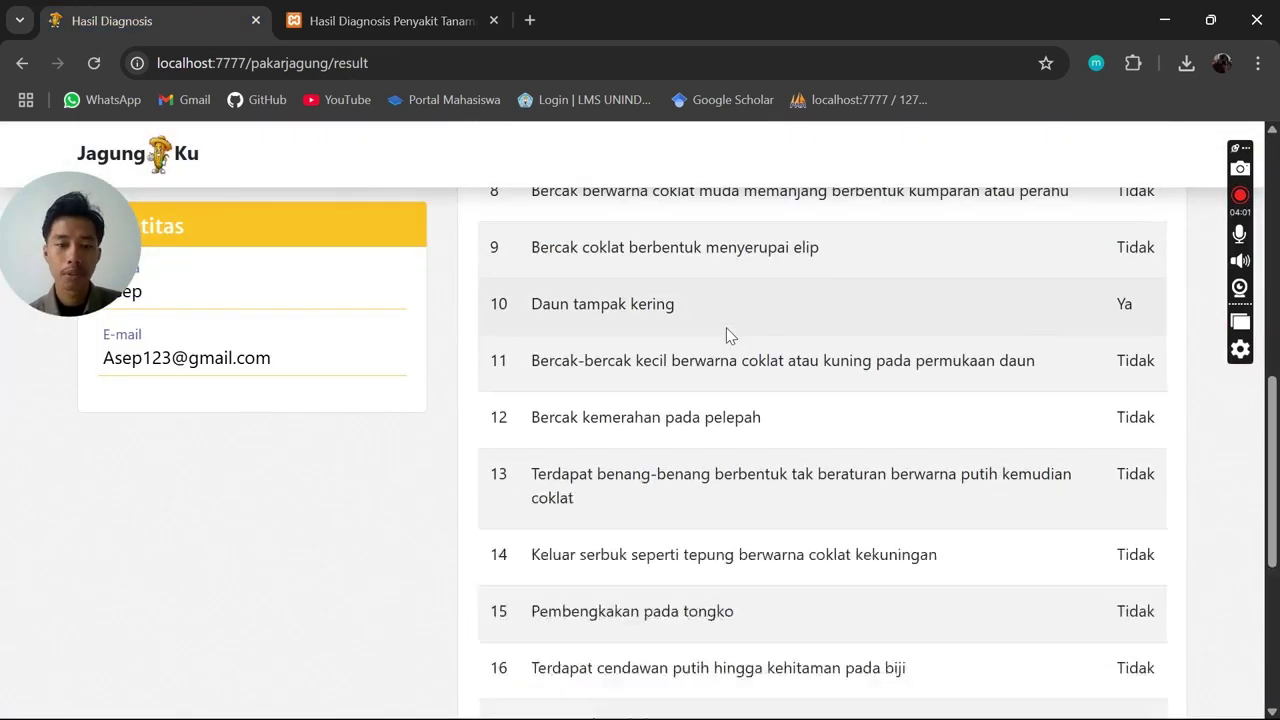
left_click(630, 620)
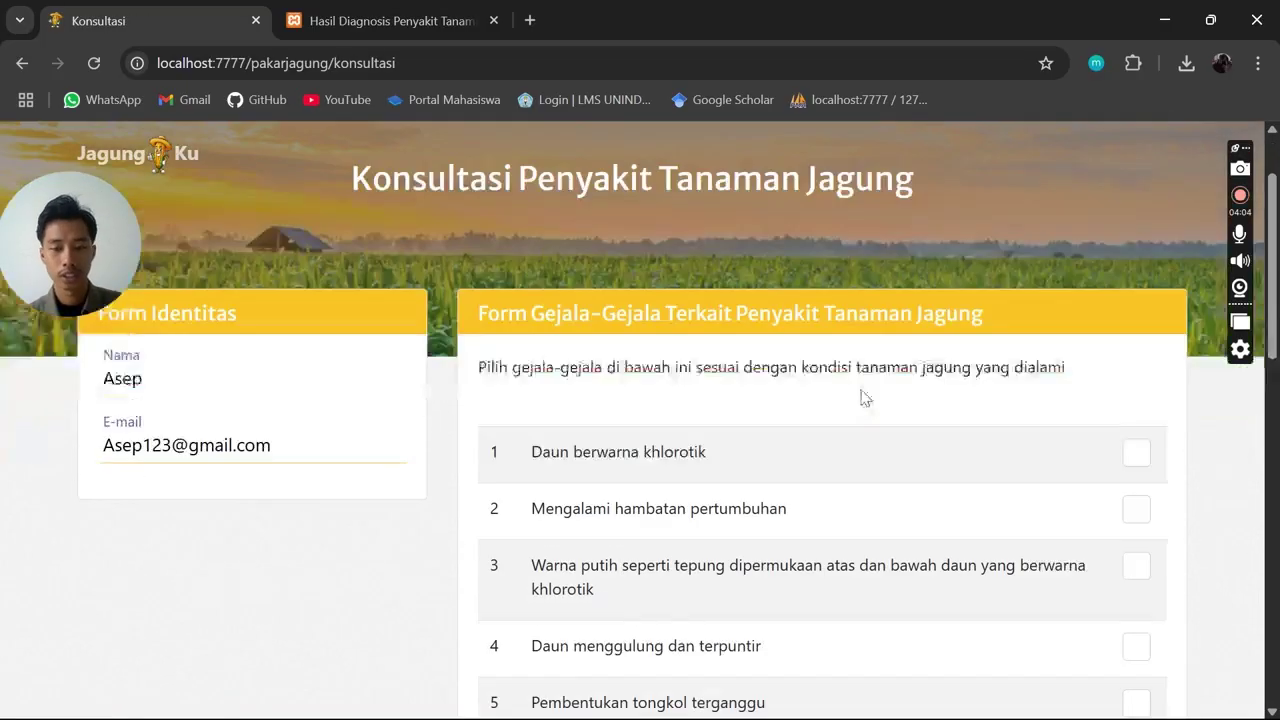
scroll(865, 397, "down", 1)
Tick symptoms 1, 2, 9, 16 and 17 and submit them for diagnosis
left_click(1137, 364)
left_click(1136, 421)
scroll(1040, 445, "down", 4)
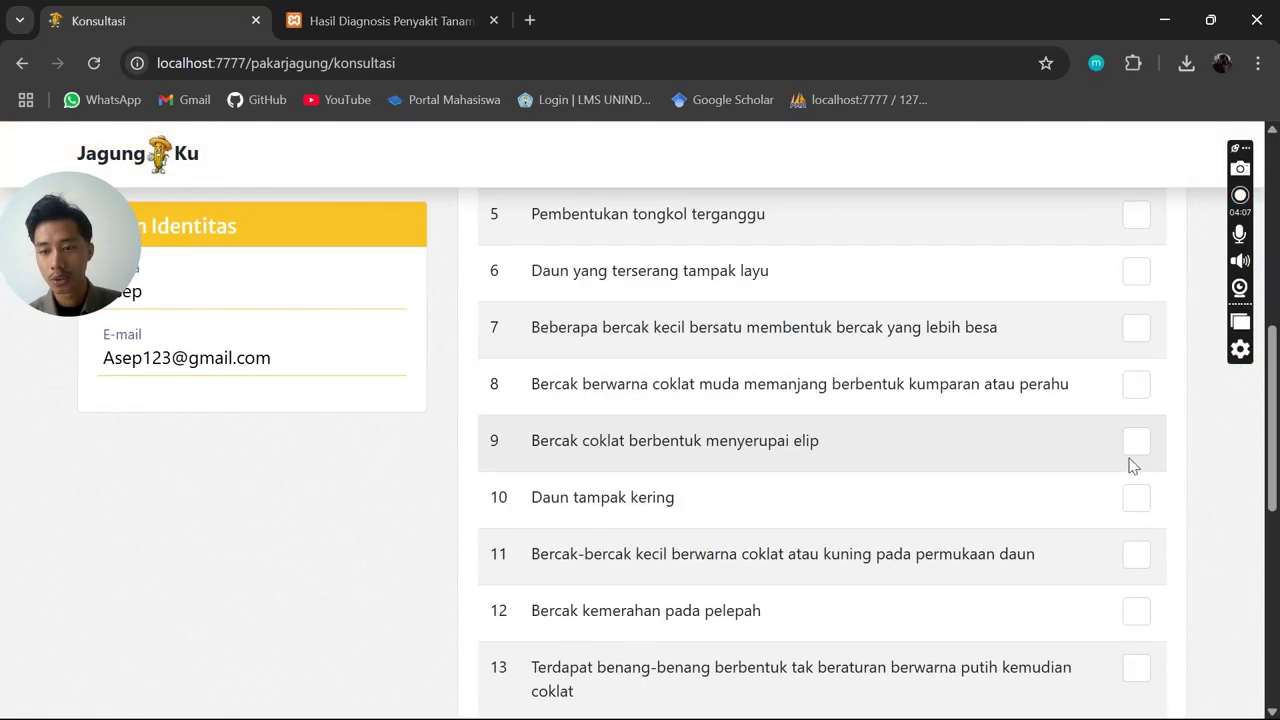
left_click(1134, 444)
scroll(1100, 496, "down", 4)
left_click(1134, 463)
left_click(1140, 522)
scroll(1020, 433, "down", 2)
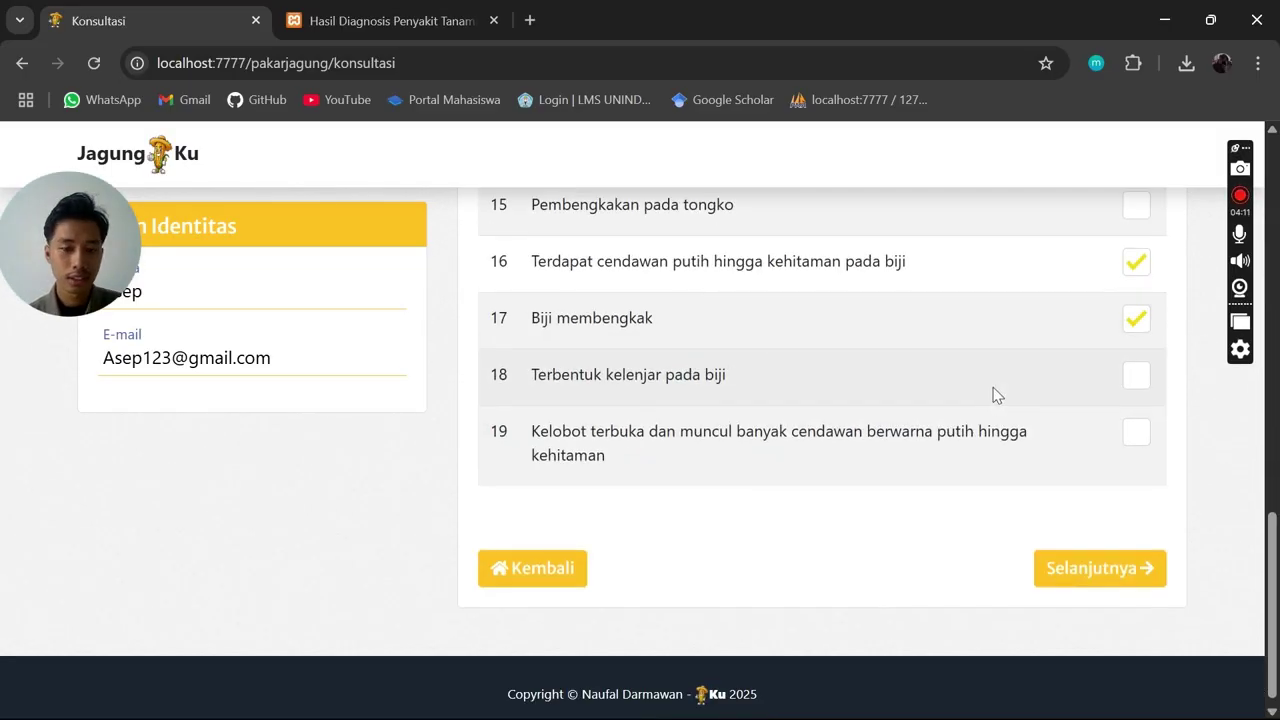
left_click(1122, 570)
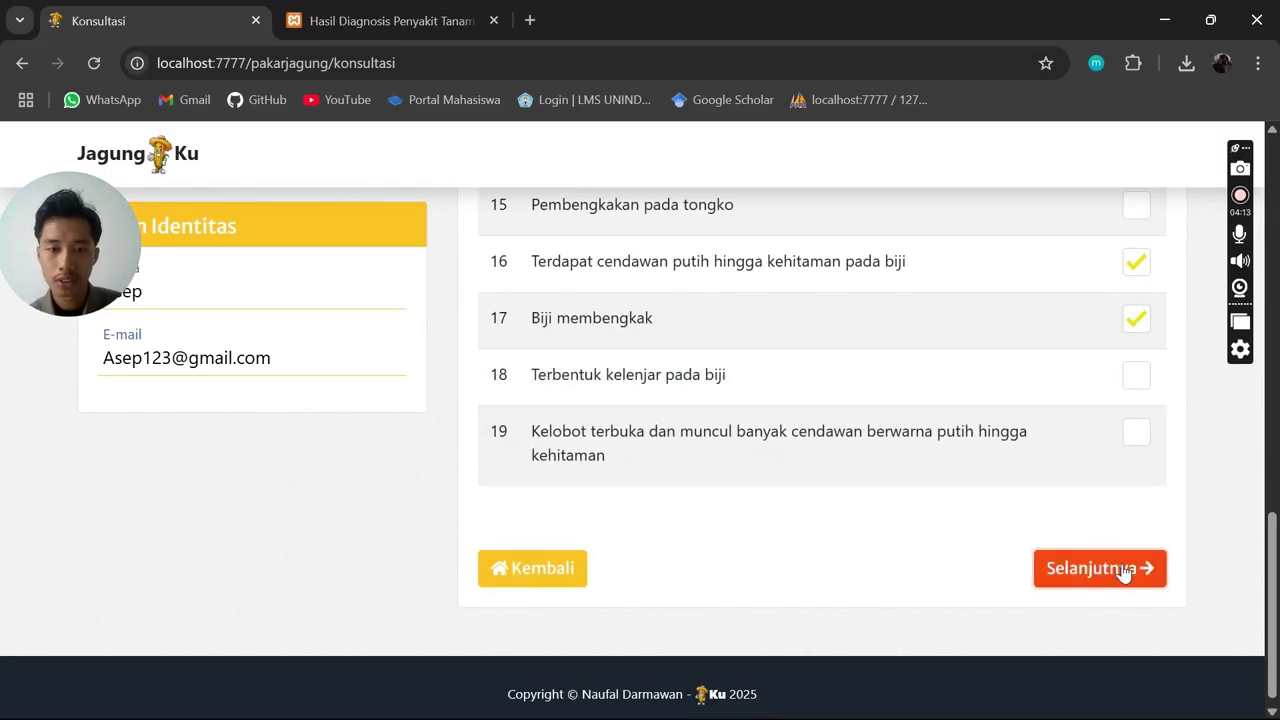
Review the result probabilities, with Penyakit Bulai at 75.61%
scroll(765, 480, "down", 2)
left_click_drag(721, 507, 462, 375)
left_click(668, 425)
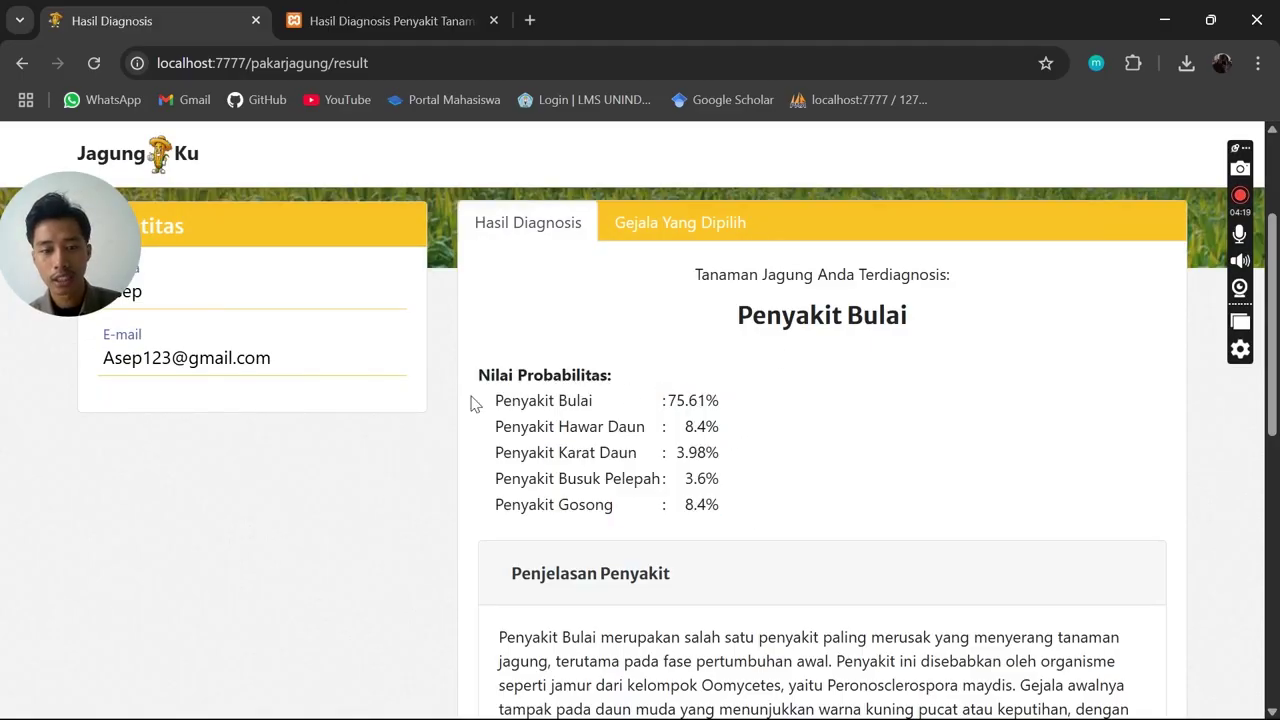
left_click_drag(473, 398, 757, 394)
left_click(771, 400)
scroll(855, 334, "up", 2)
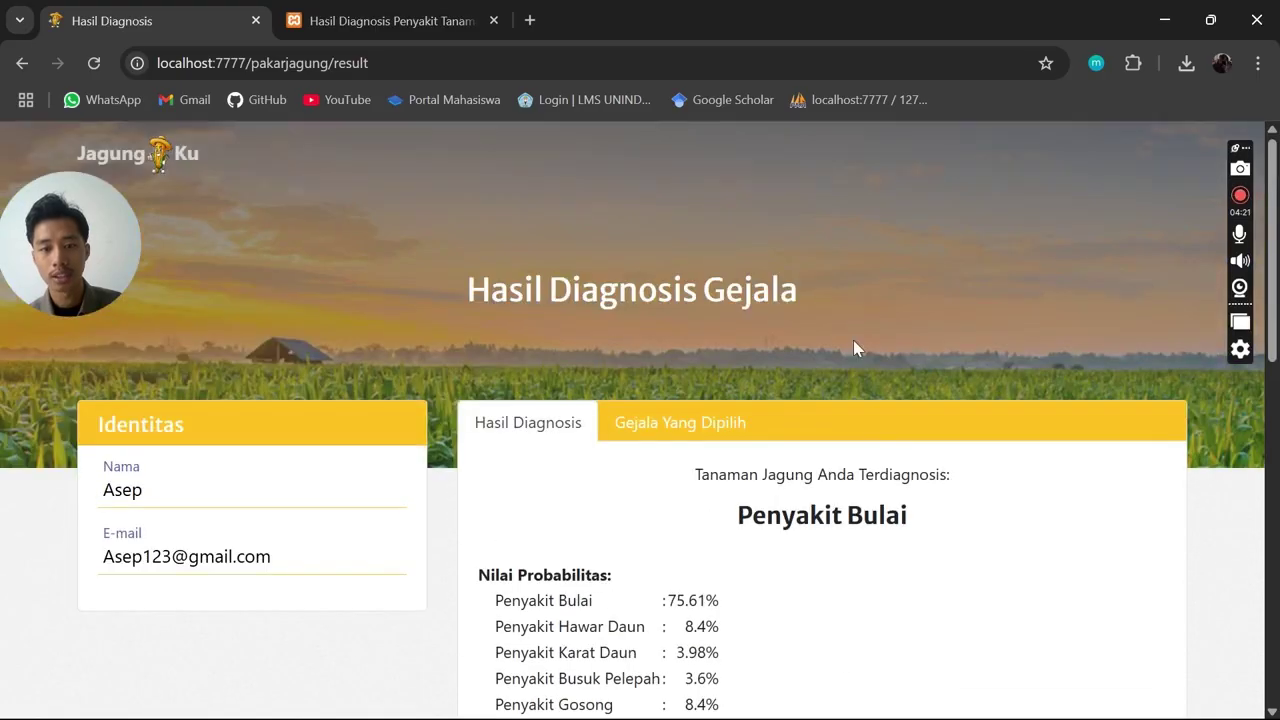
scroll(855, 334, "down", 10)
Start a new consultation, then use Kembali to go back to the home page
left_click(617, 555)
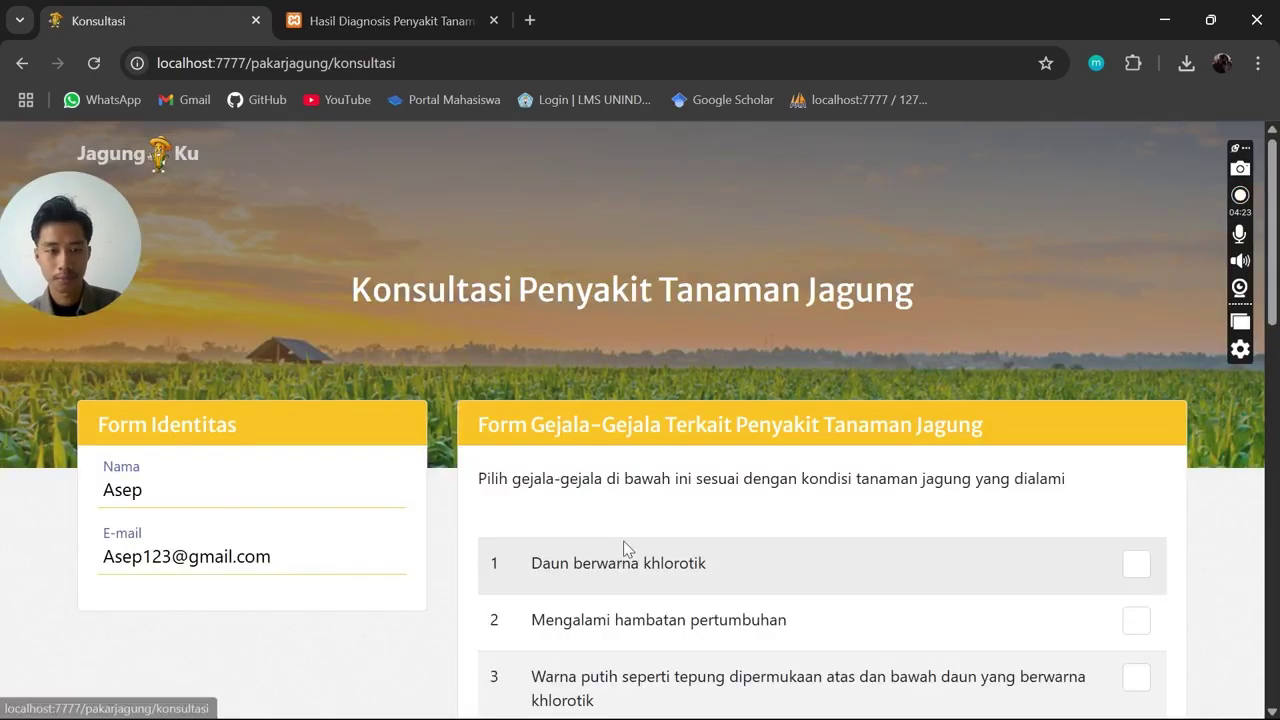
scroll(623, 547, "down", 10)
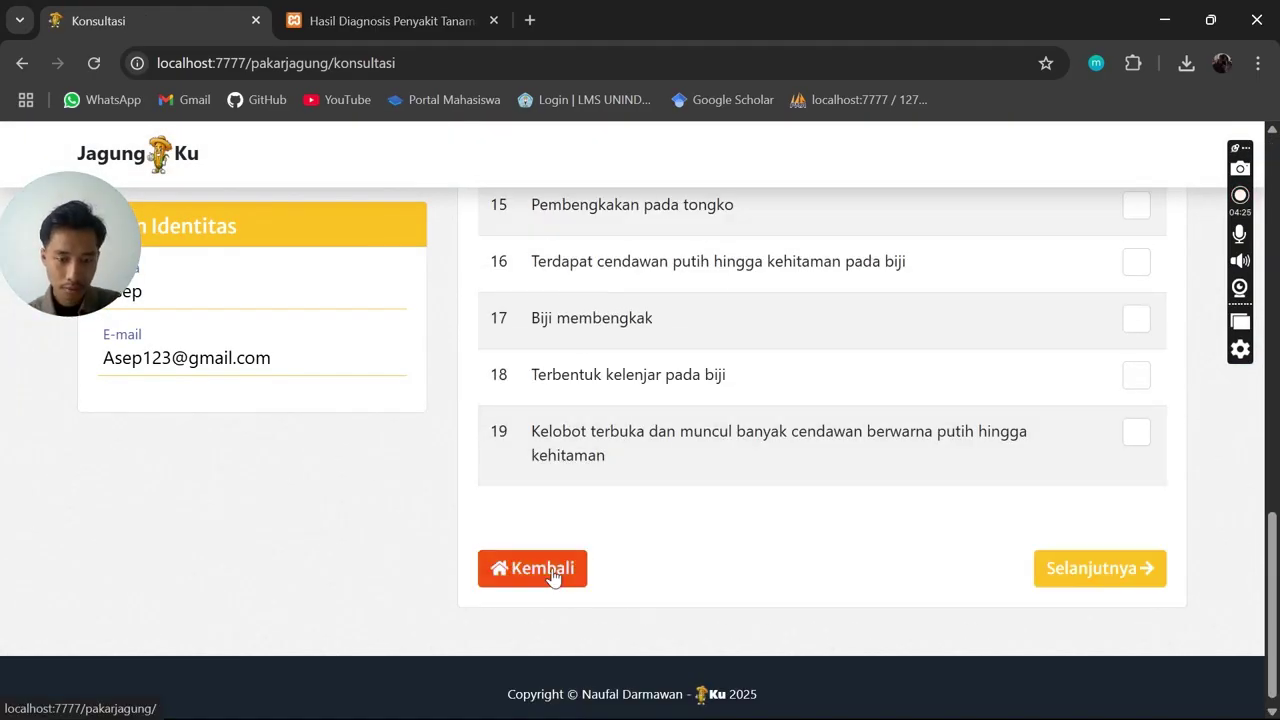
left_click(552, 577)
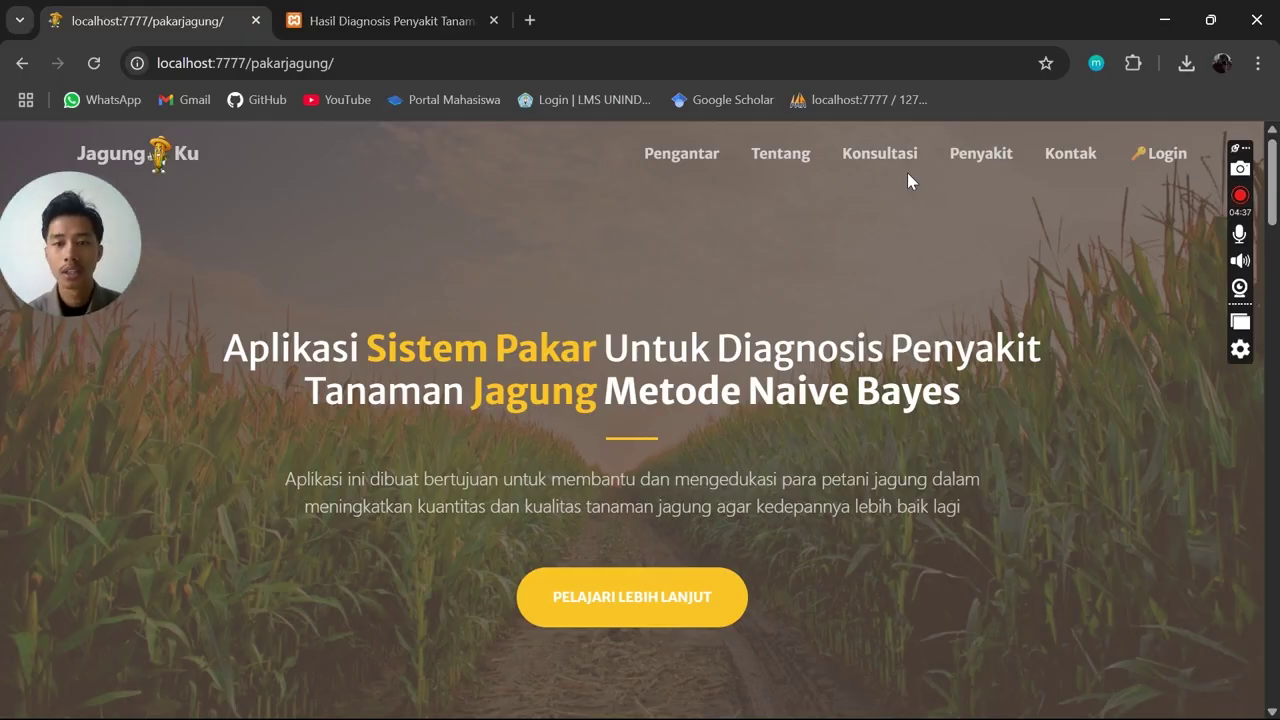
Jump to the home page's Konsultasi section and scroll through the empty consultation form
left_click(880, 165)
scroll(928, 386, "down", 2)
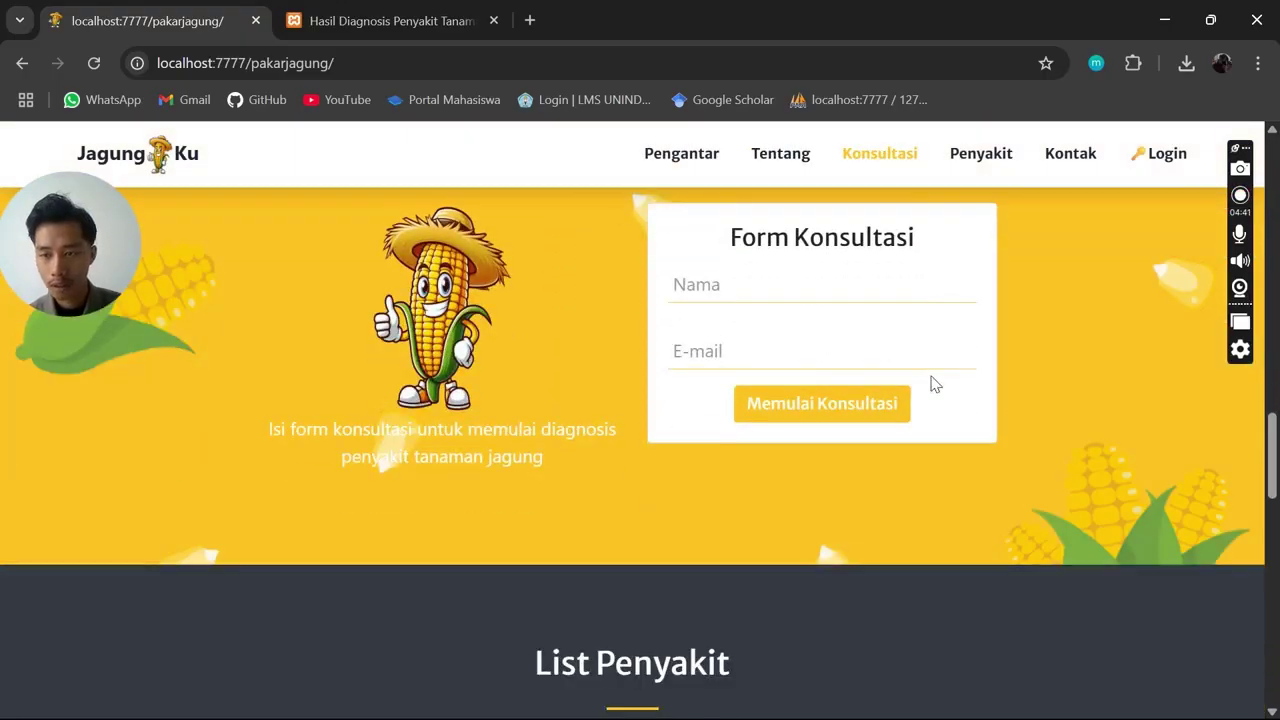
scroll(931, 380, "up", 4)
scroll(948, 363, "up", 2)
scroll(948, 363, "down", 3)
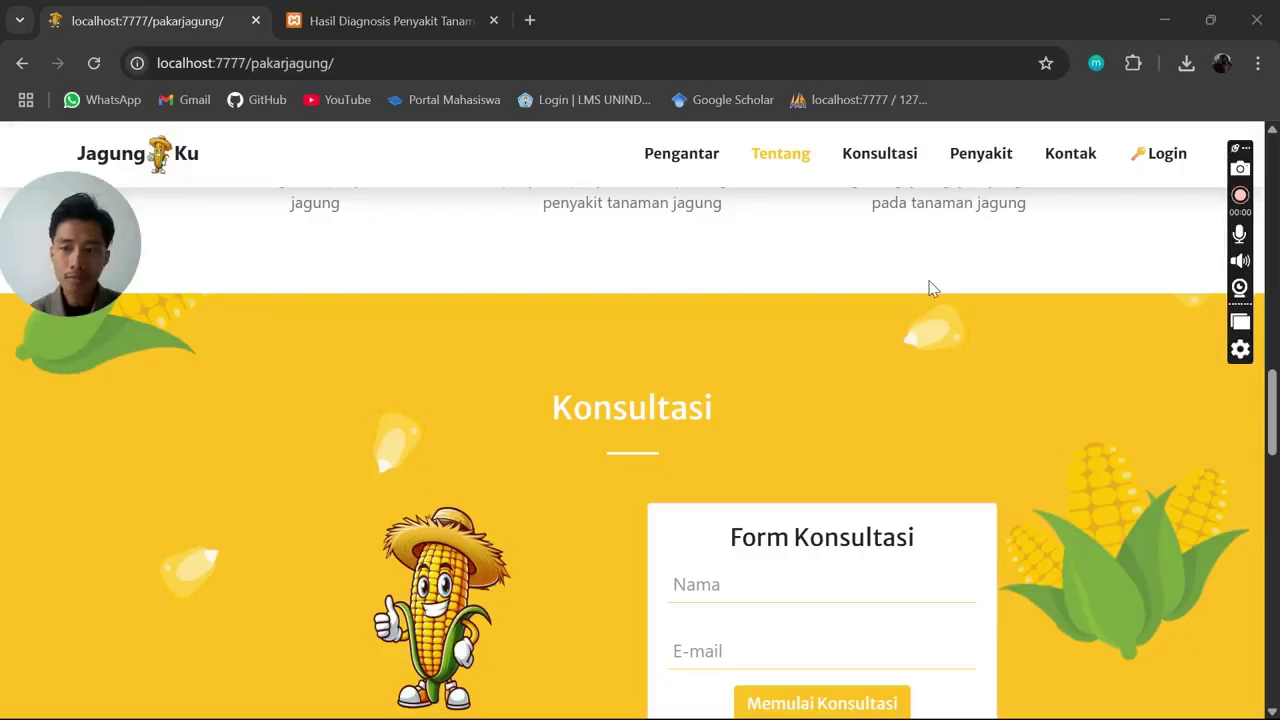
scroll(872, 334, "down", 1)
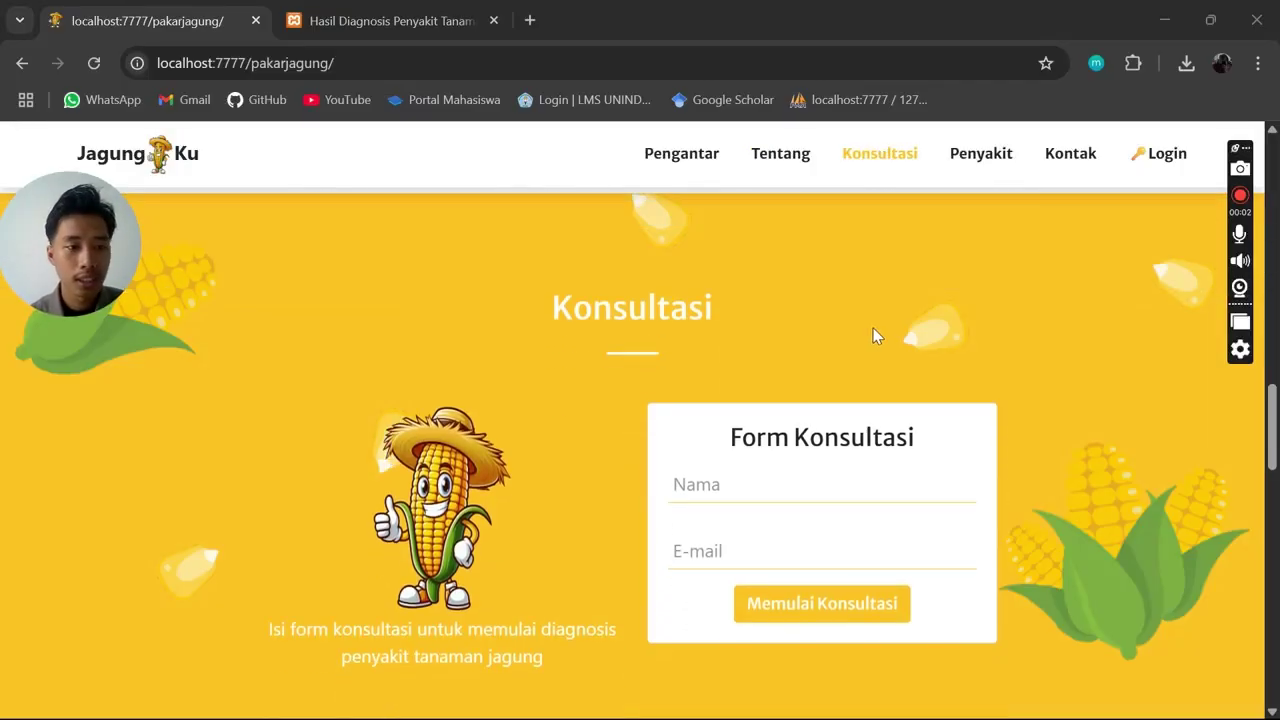
scroll(872, 334, "down", 1)
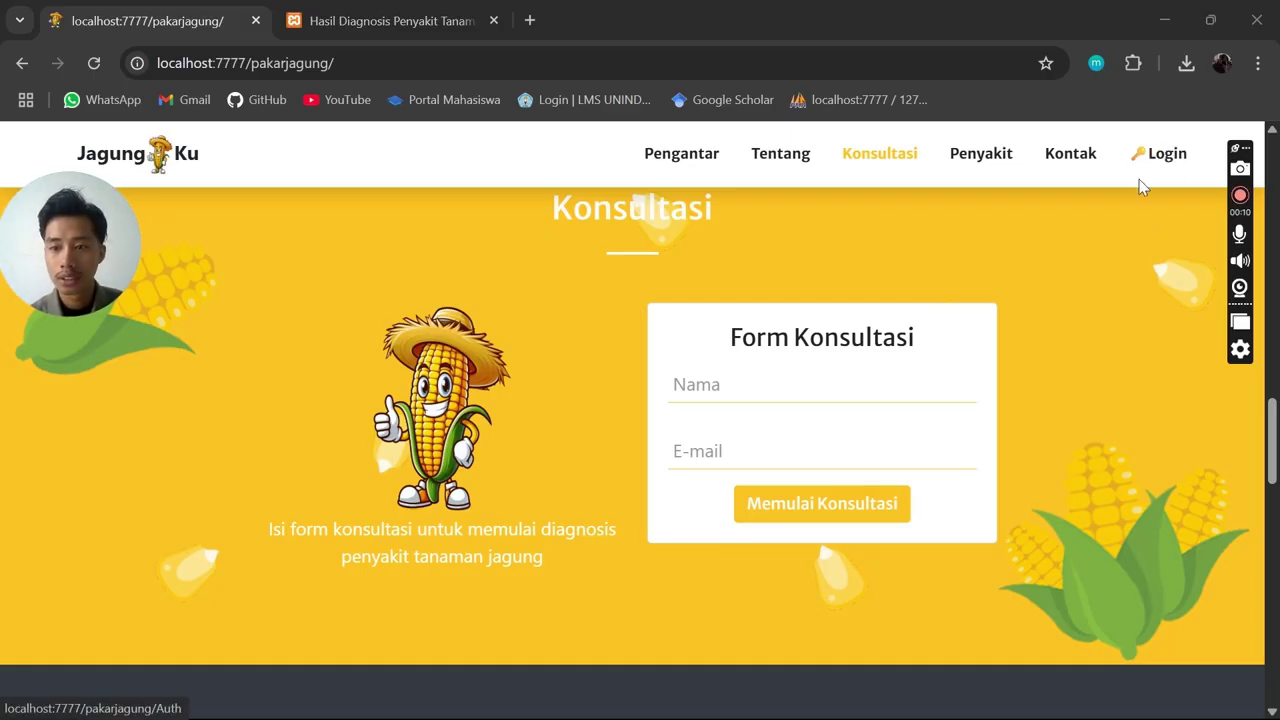
Sign in on the admin login page using the saved admin e-mail and the account password
left_click(1162, 156)
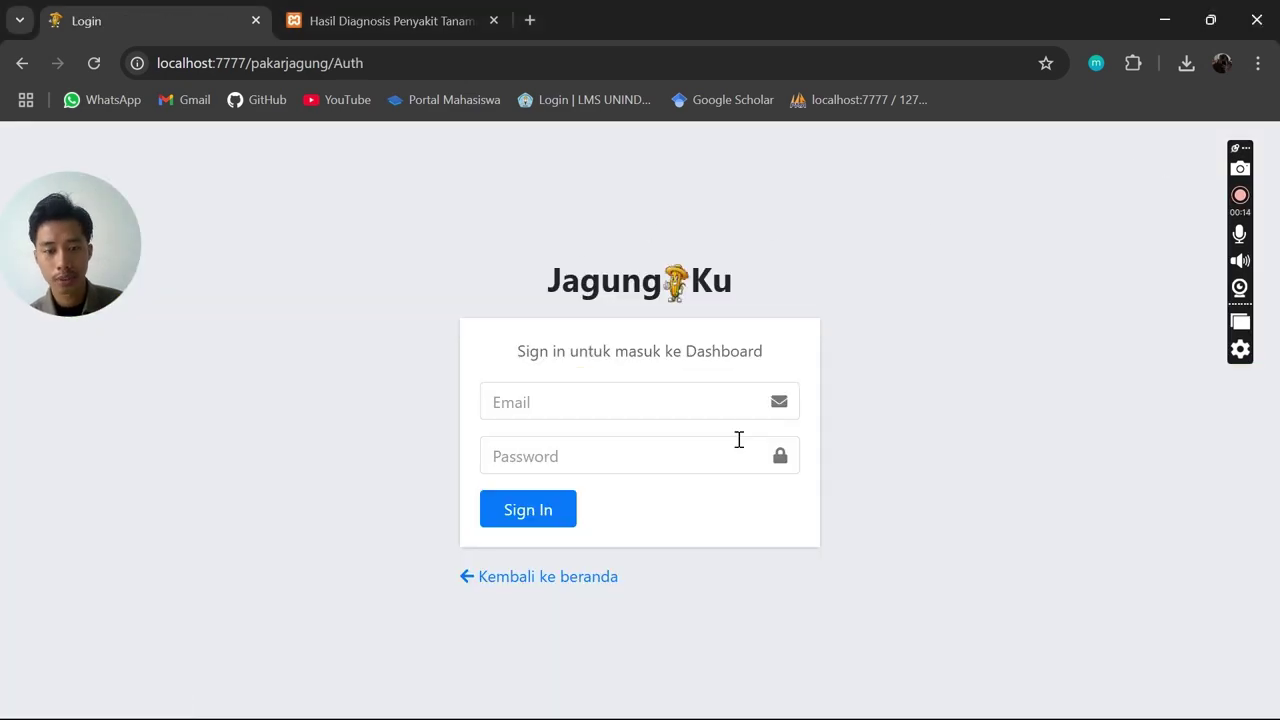
left_click(643, 402)
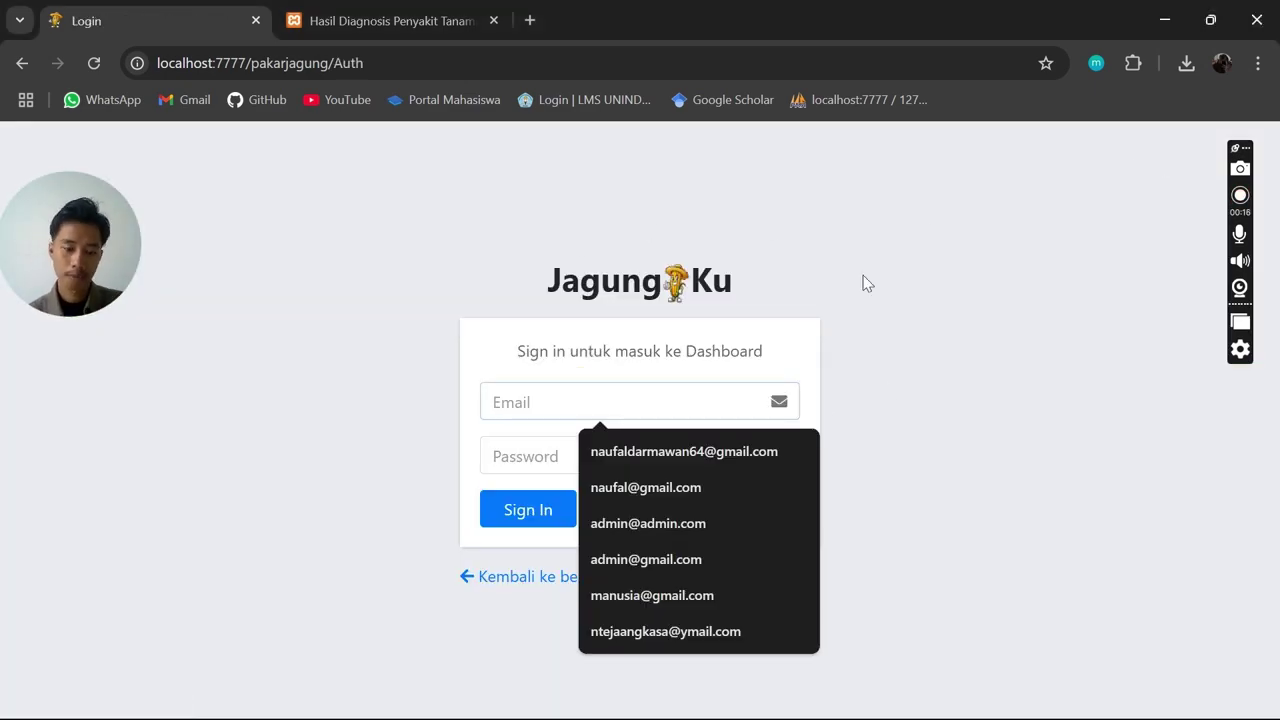
type("admin")
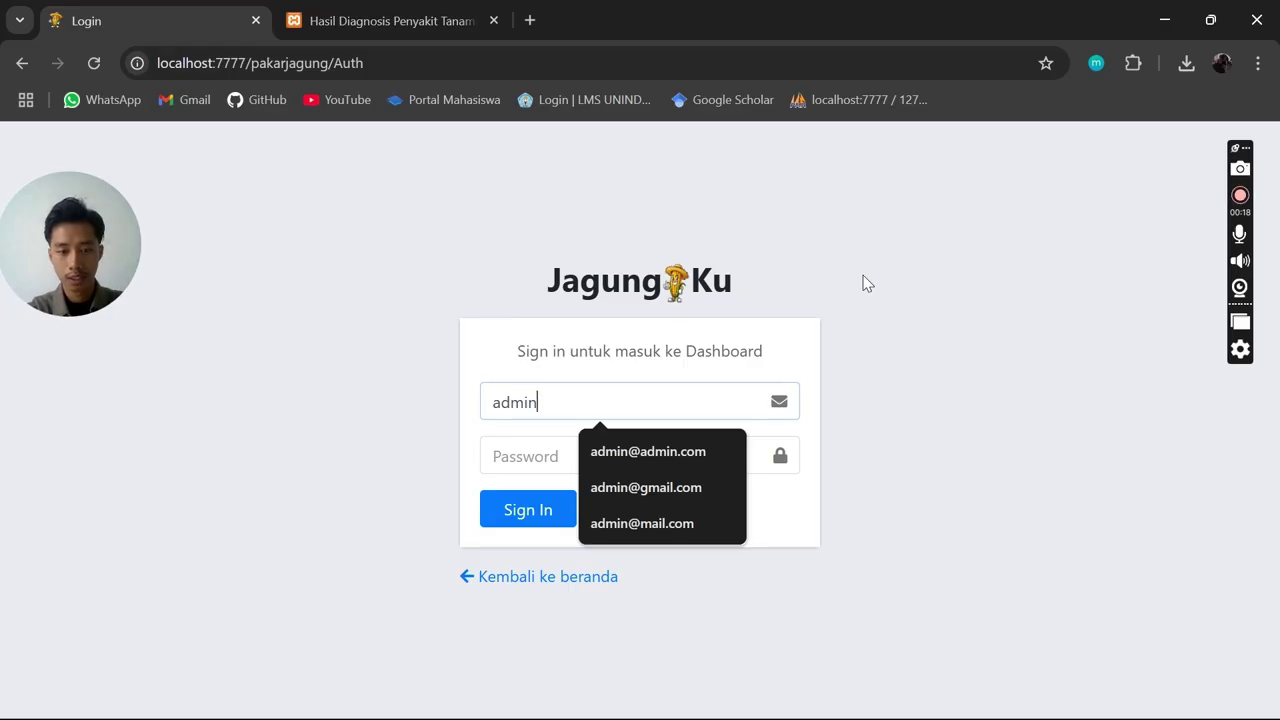
key("Down")
key("Tab")
type("a")
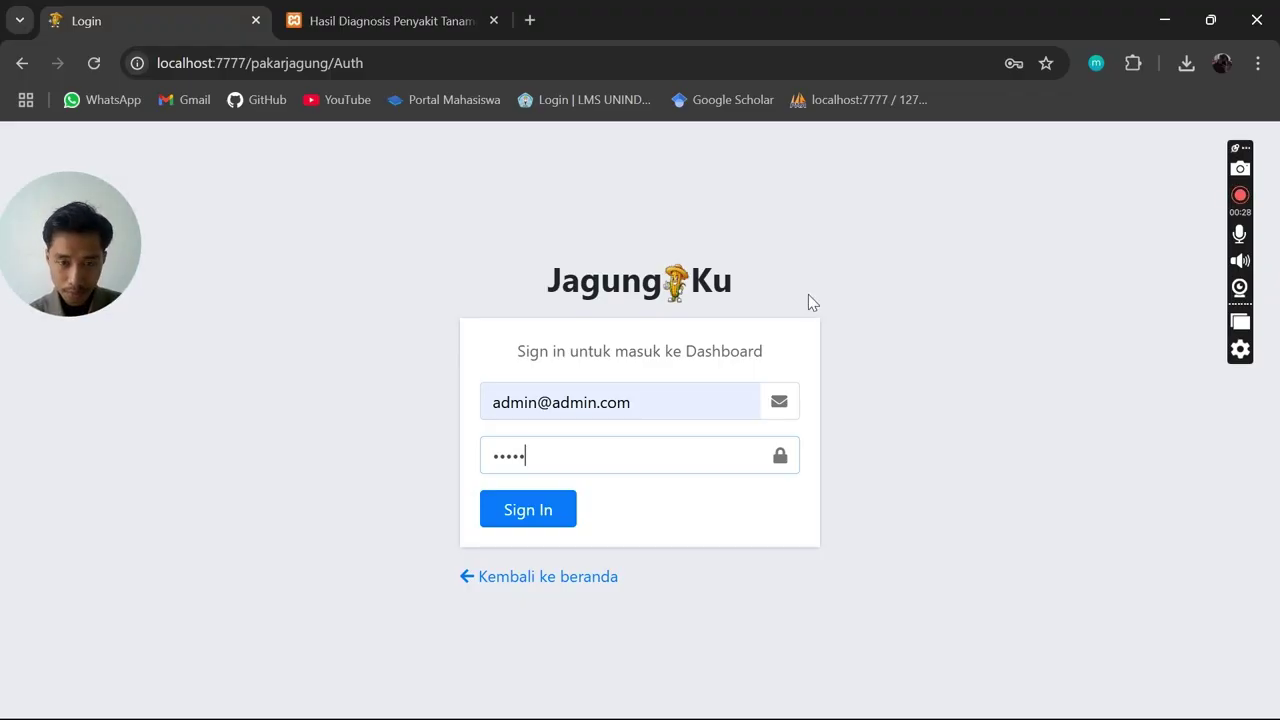
triple_click(605, 267)
left_click(555, 382)
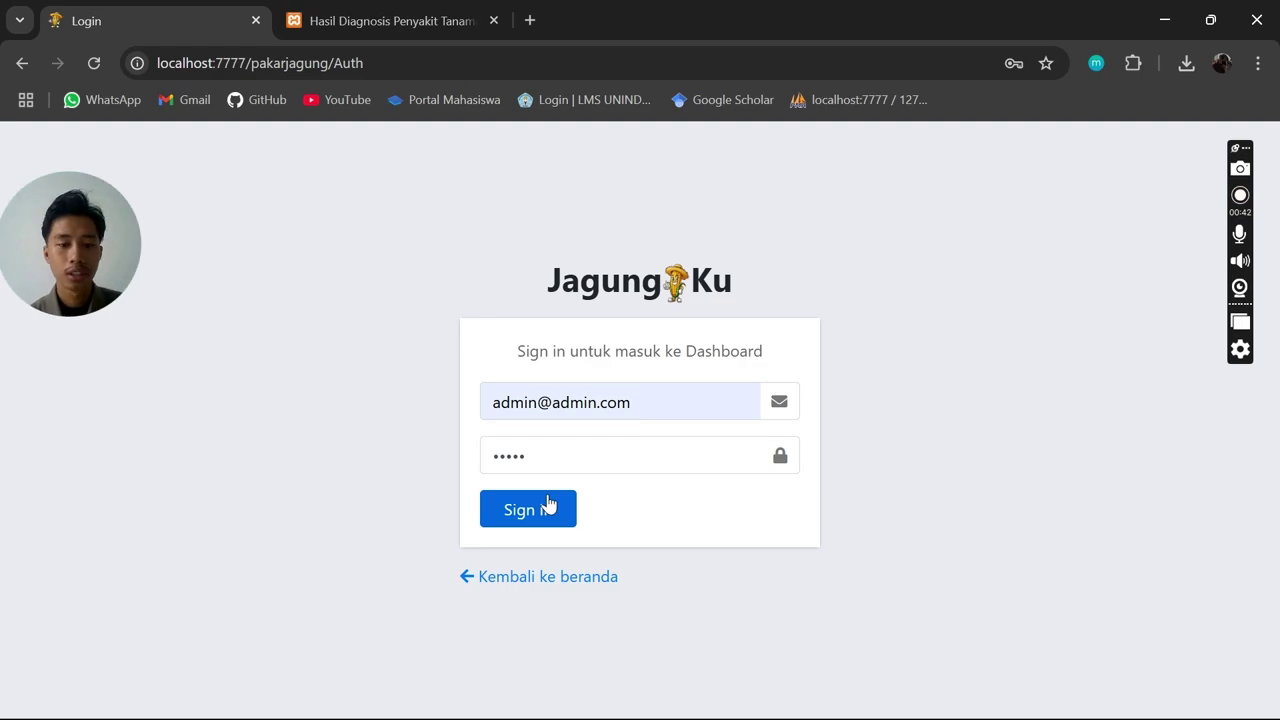
left_click(556, 511)
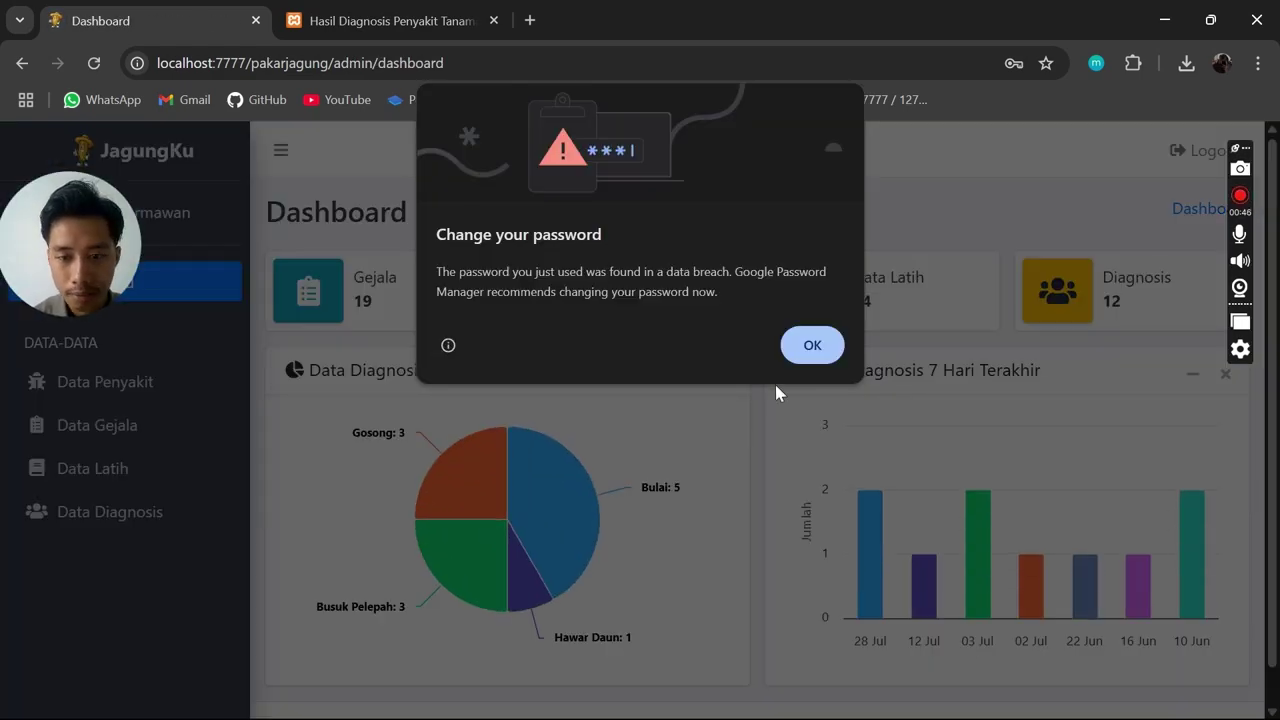
Dismiss Chrome's password warning and review the dashboard: 19 Gejala, 5 Penyakit, 44 Data Latih, 12 Diagnosis
left_click(810, 345)
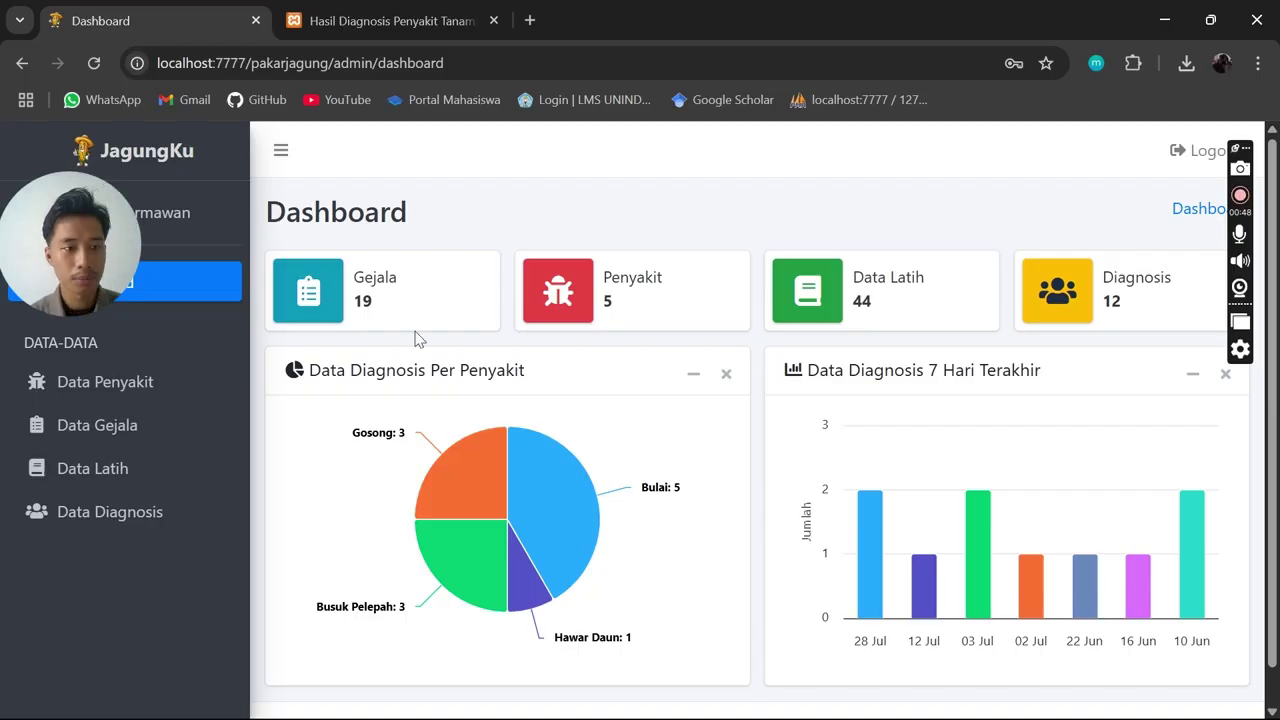
left_click_drag(78, 276, 1128, 168)
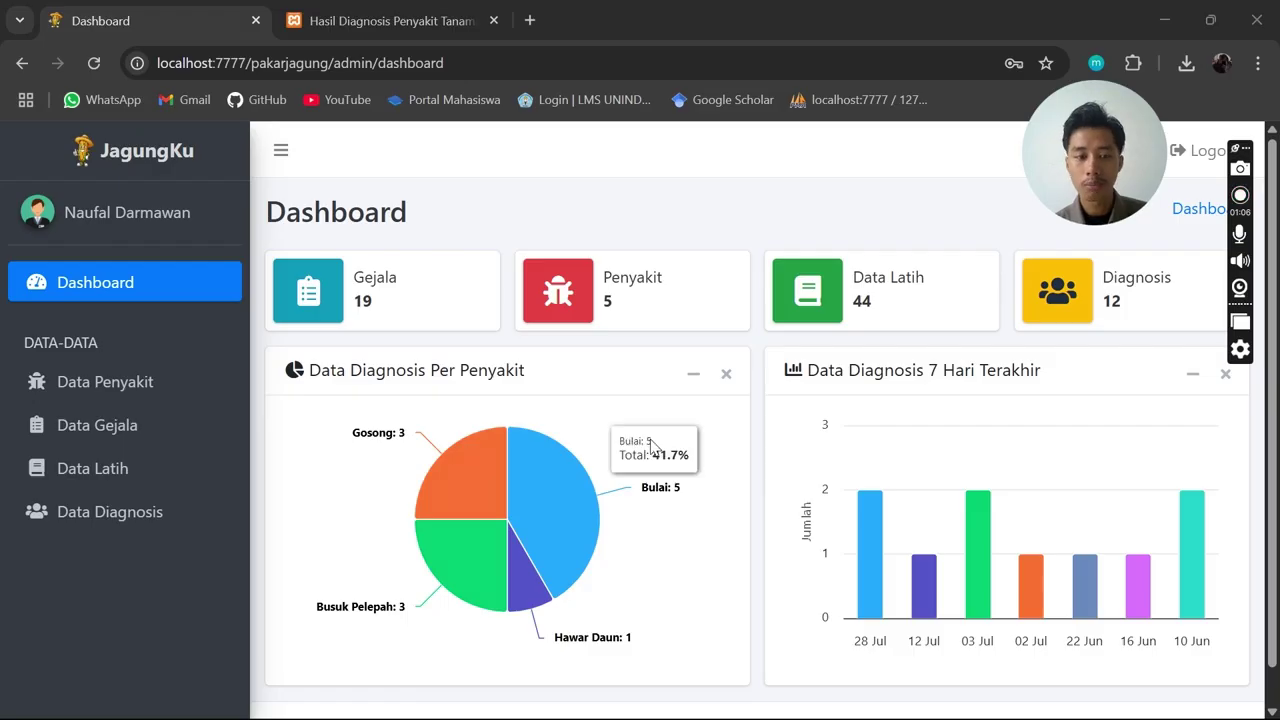
left_click_drag(308, 362, 566, 380)
left_click(566, 380)
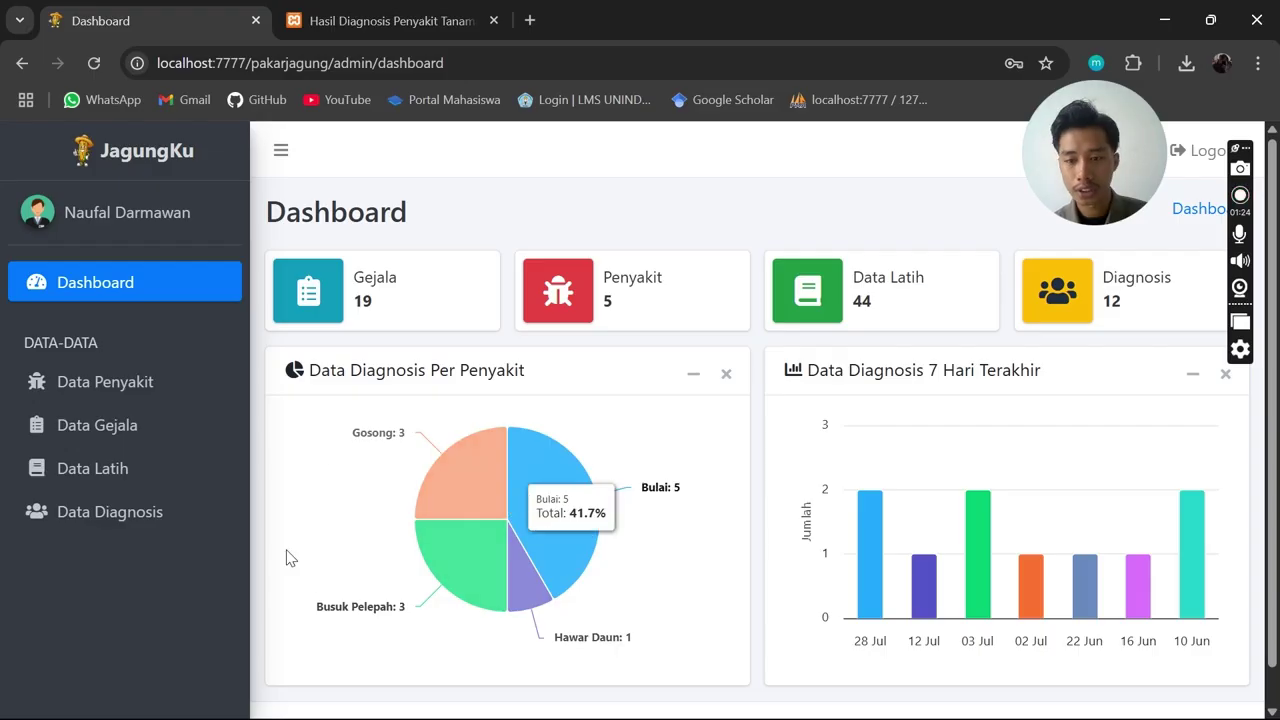
Open the Data Penyakit list and scroll through the disease entries
left_click(169, 383)
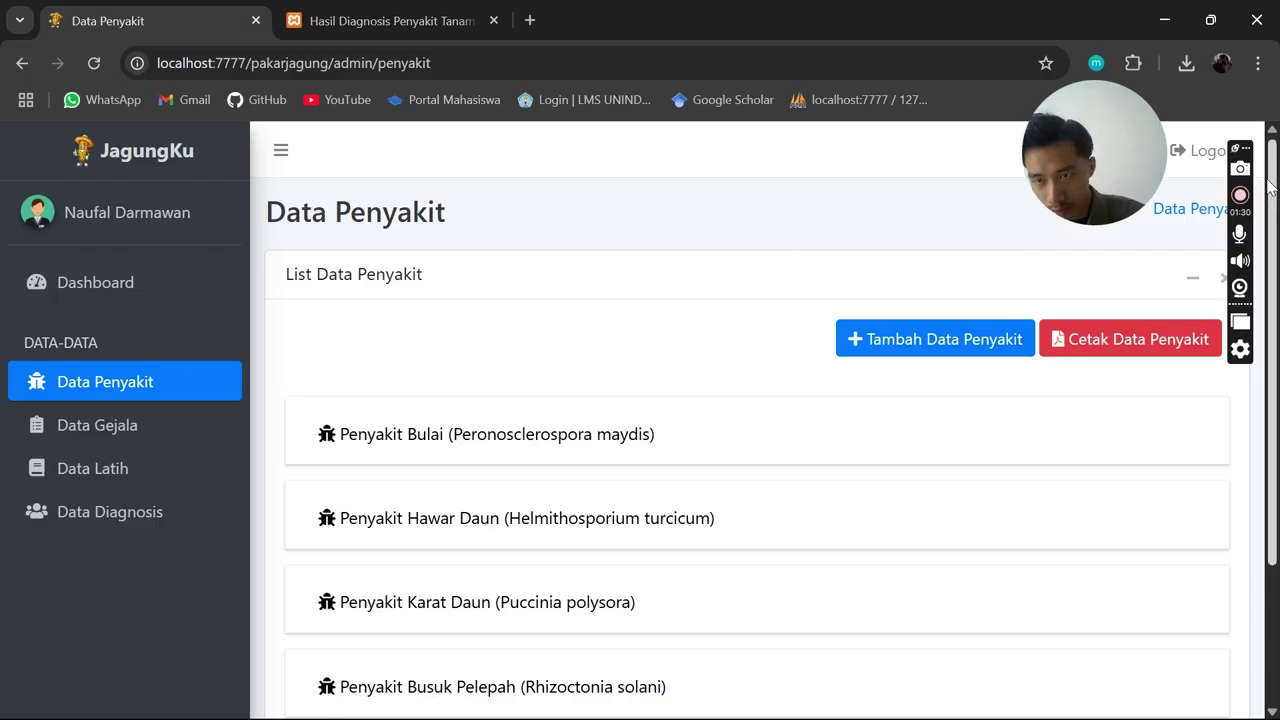
left_click_drag(1237, 148, 1230, 64)
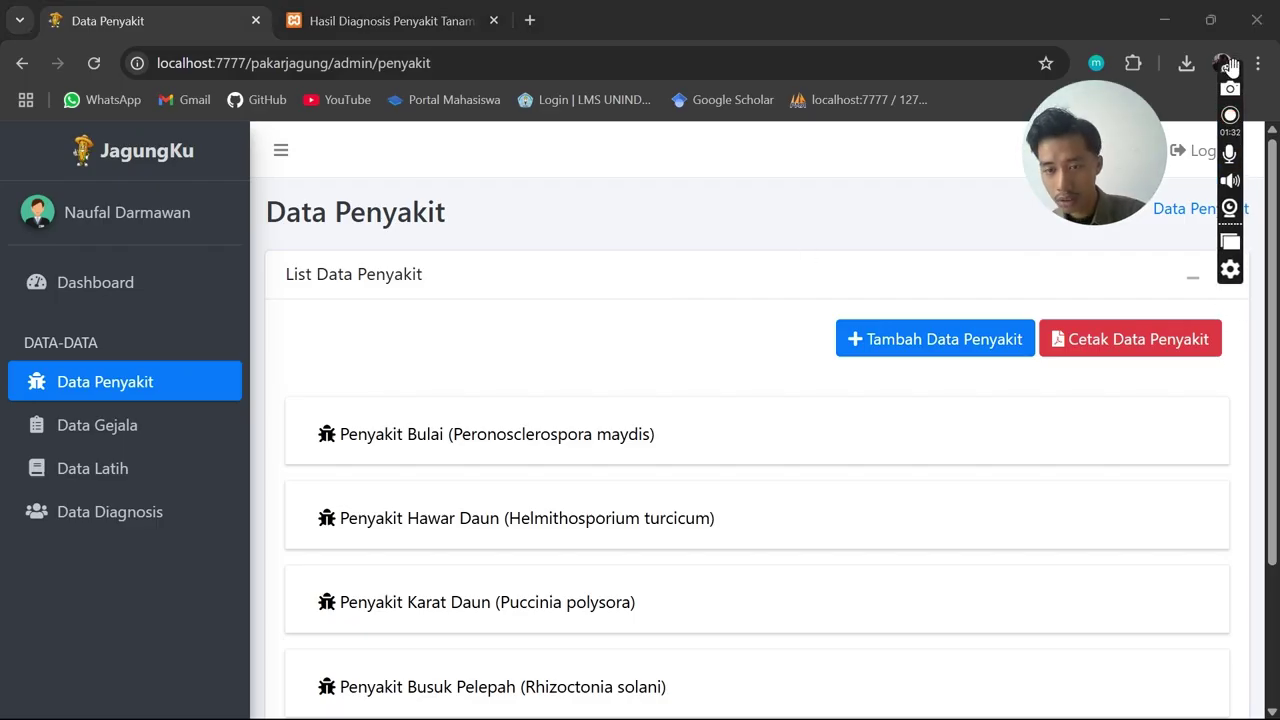
scroll(640, 372, "down", 1)
scroll(643, 369, "up", 1)
scroll(643, 369, "down", 1)
scroll(645, 367, "down", 1)
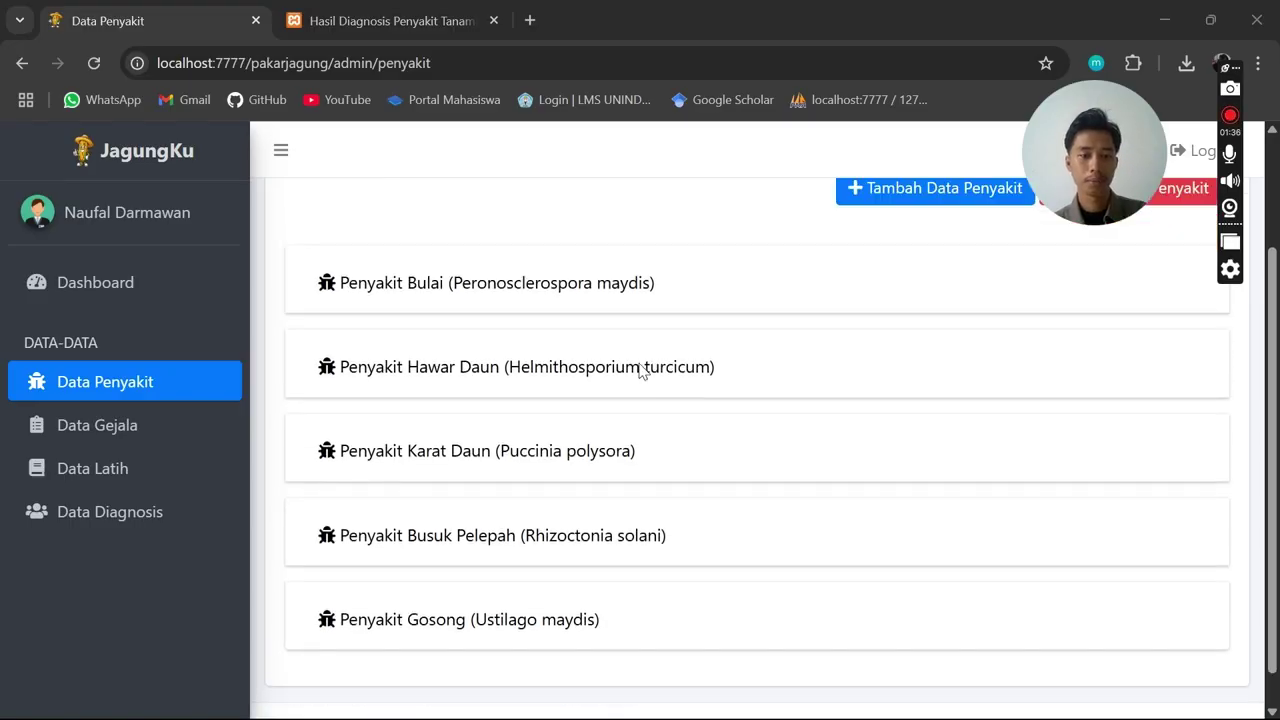
scroll(477, 323, "up", 2)
scroll(600, 360, "down", 2)
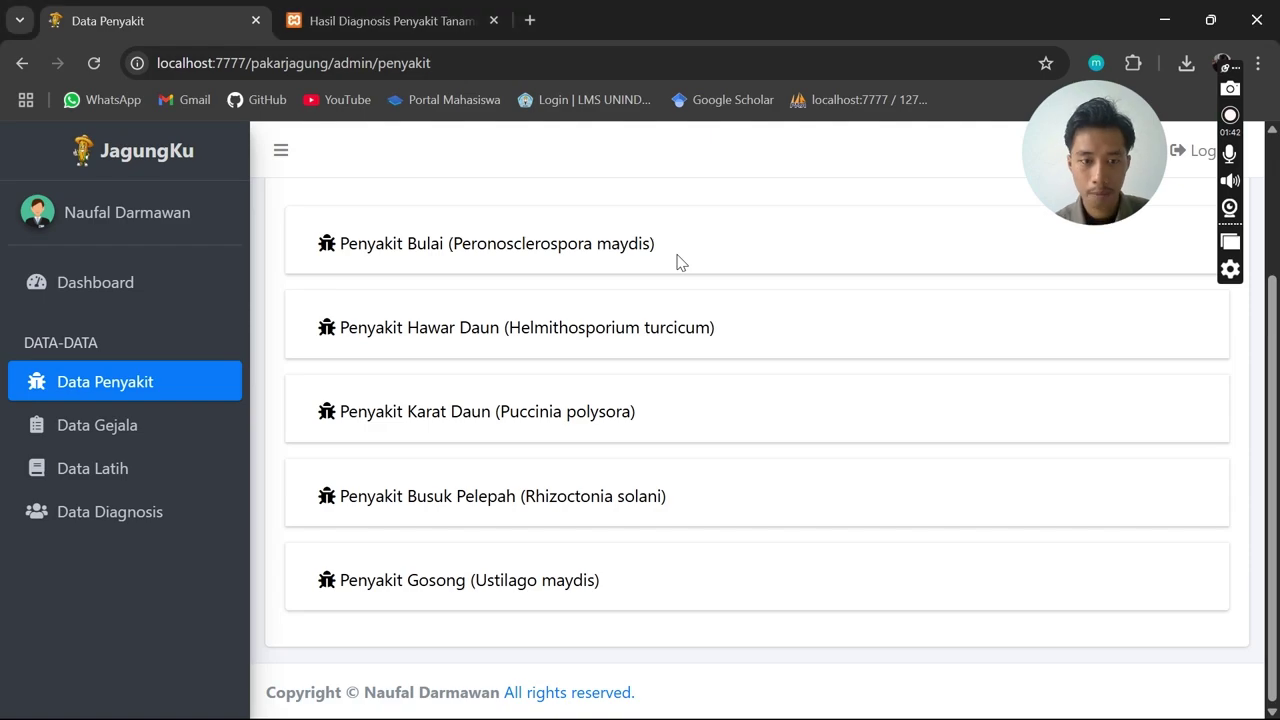
Expand Penyakit Bulai and read its code P01, photo, description and remaining details
left_click(540, 250)
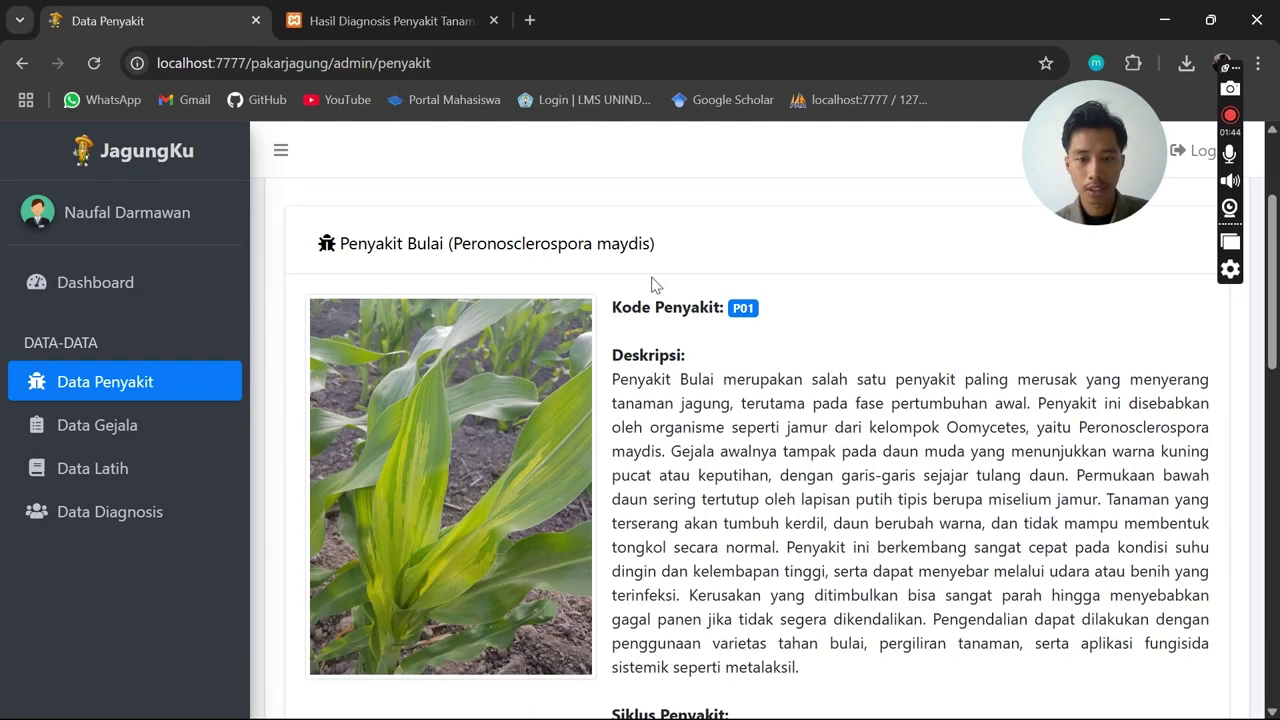
scroll(645, 285, "down", 1)
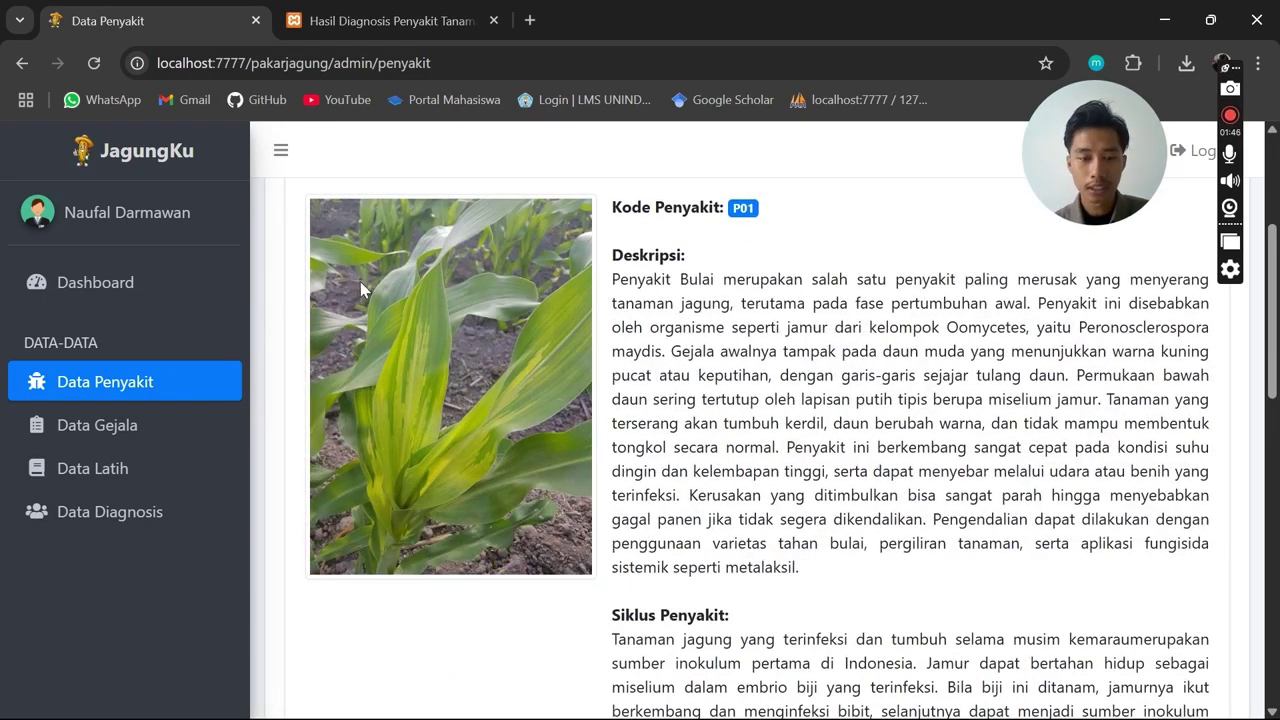
left_click_drag(608, 222, 758, 214)
left_click(652, 262)
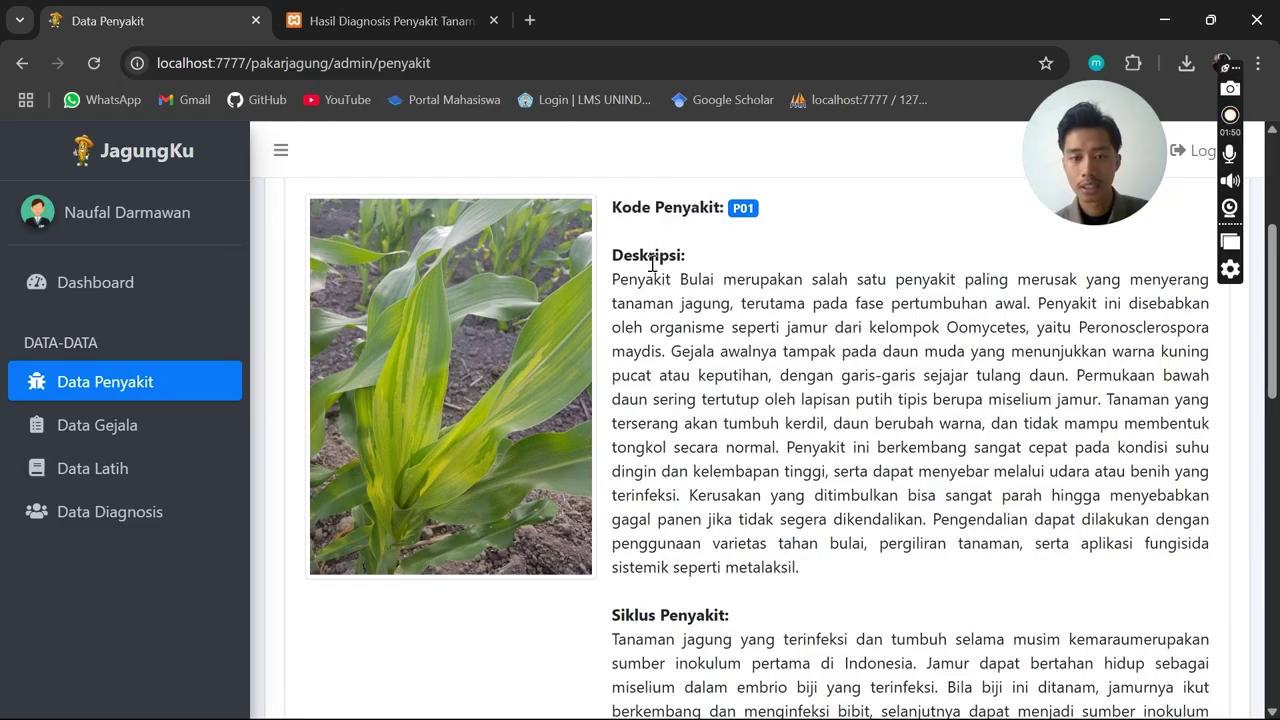
left_click_drag(608, 270, 753, 258)
scroll(805, 367, "down", 2)
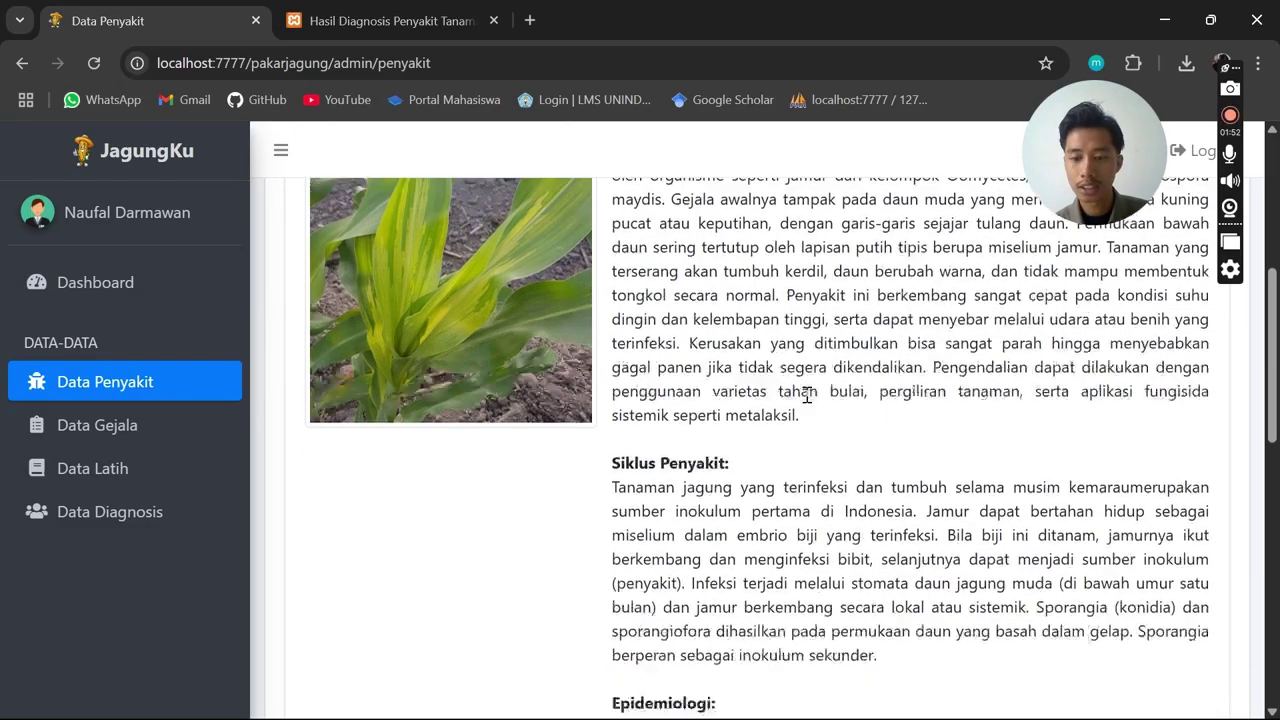
left_click_drag(600, 418, 768, 415)
left_click(805, 420)
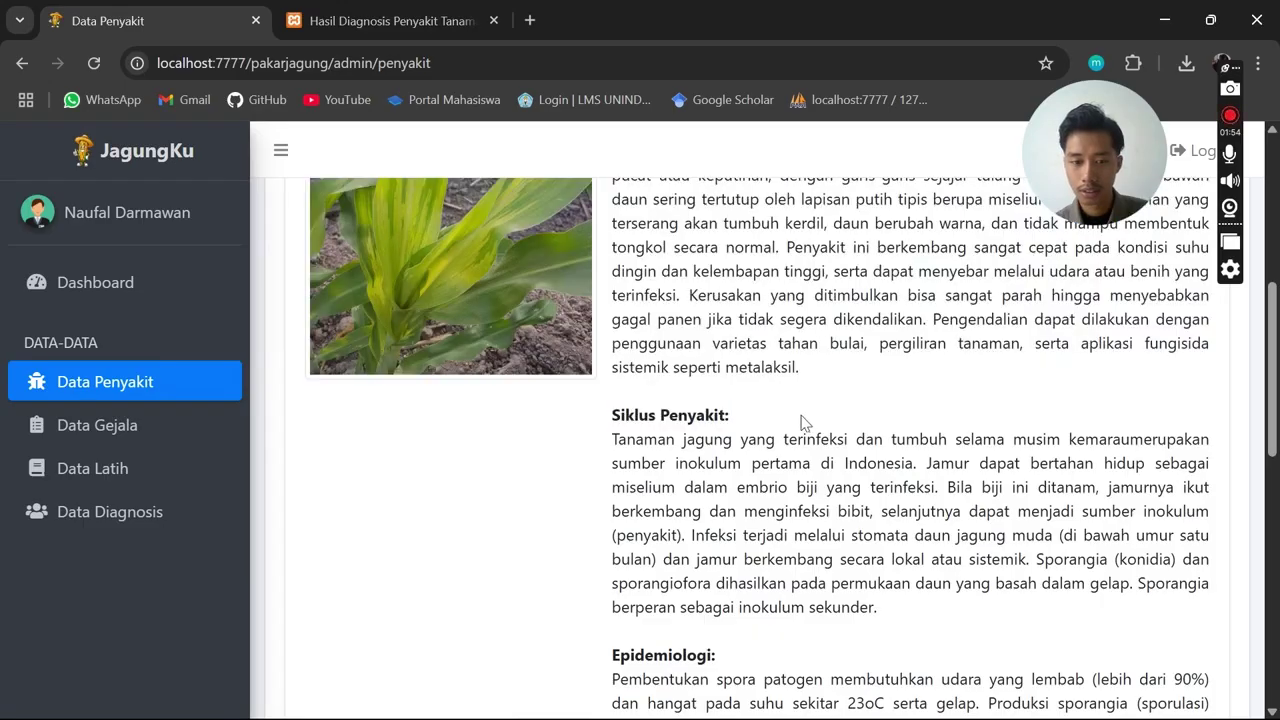
scroll(790, 400, "down", 6)
scroll(775, 360, "up", 2)
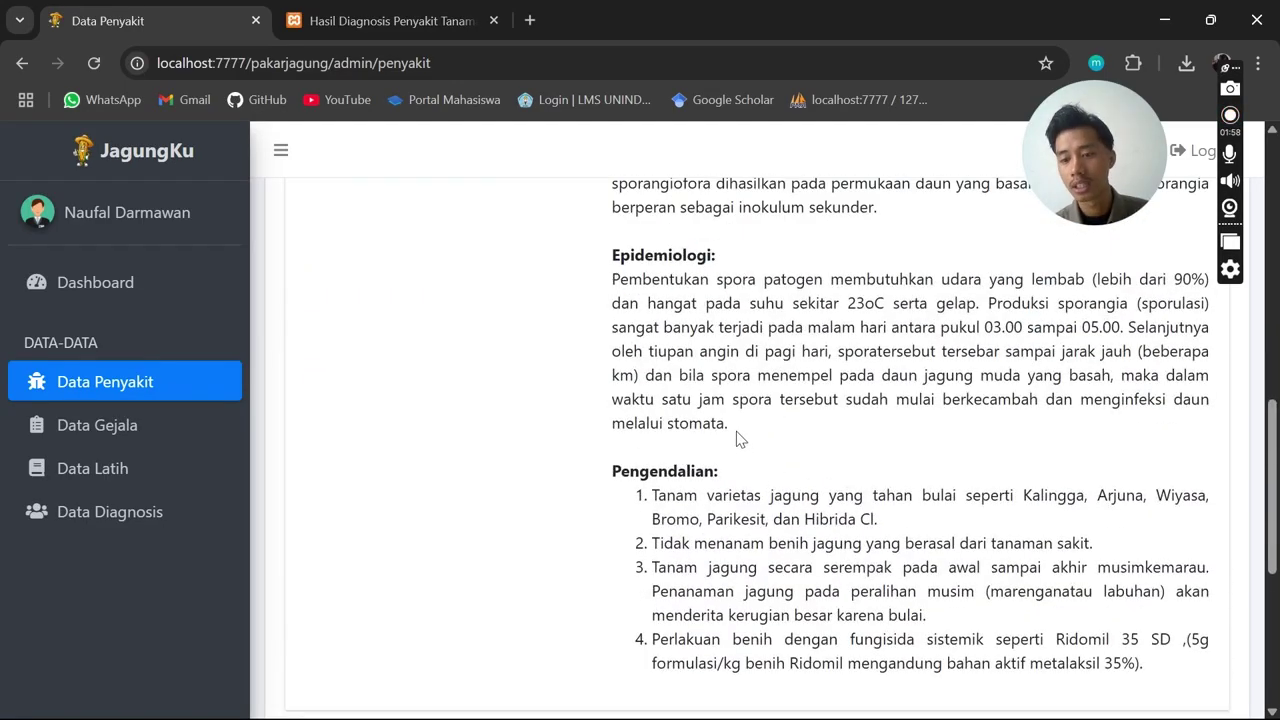
scroll(736, 438, "down", 3)
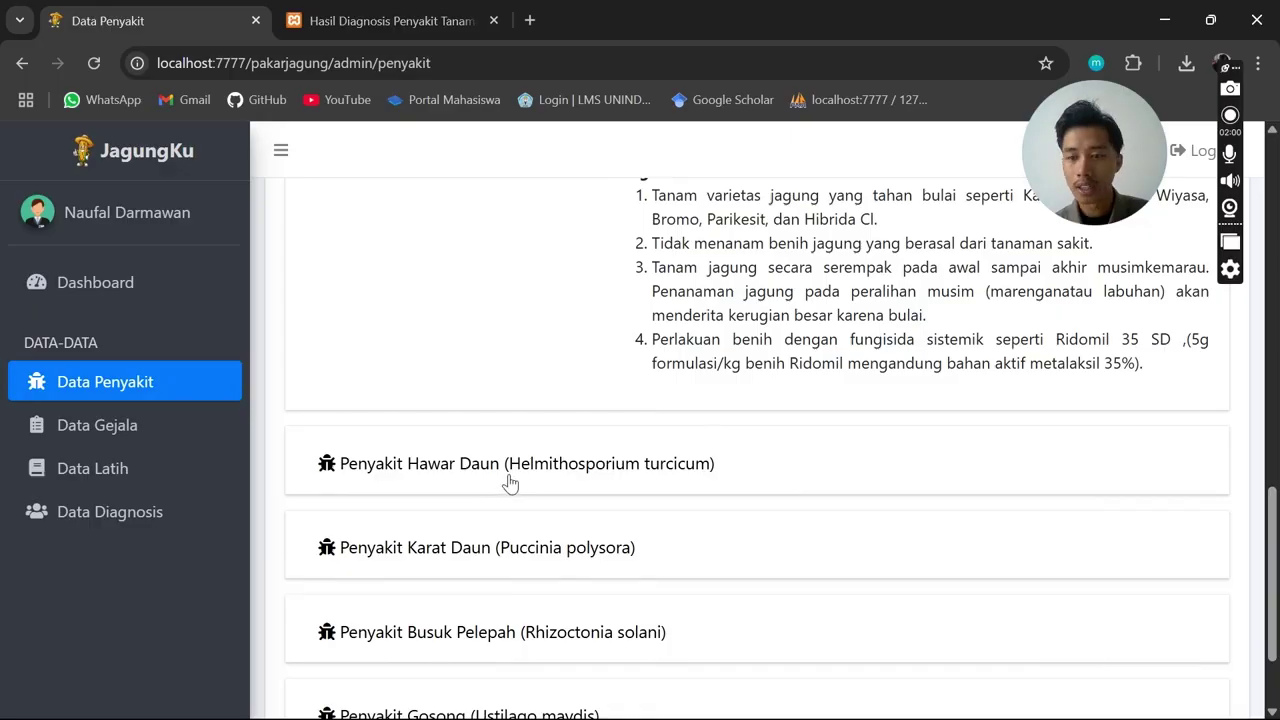
Expand Hawar Daun and scroll through its disease details
left_click(508, 478)
scroll(564, 381, "up", 4)
scroll(565, 381, "up", 4)
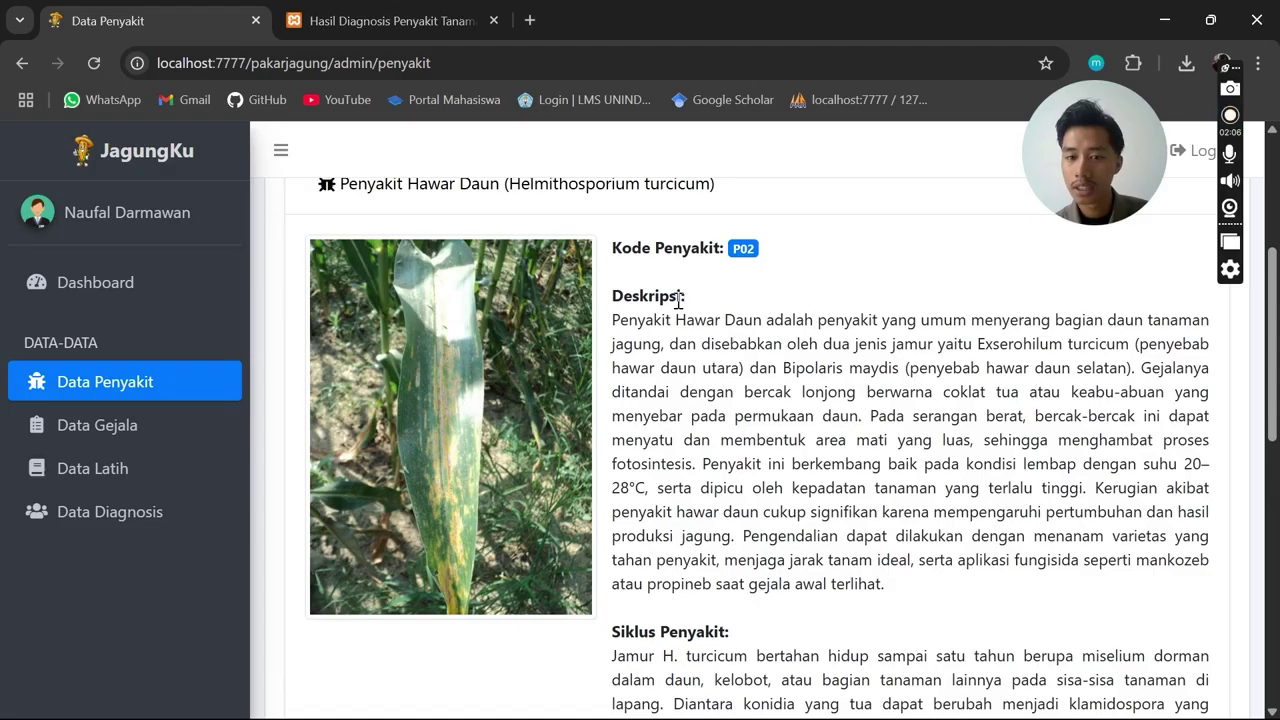
scroll(672, 327, "down", 2)
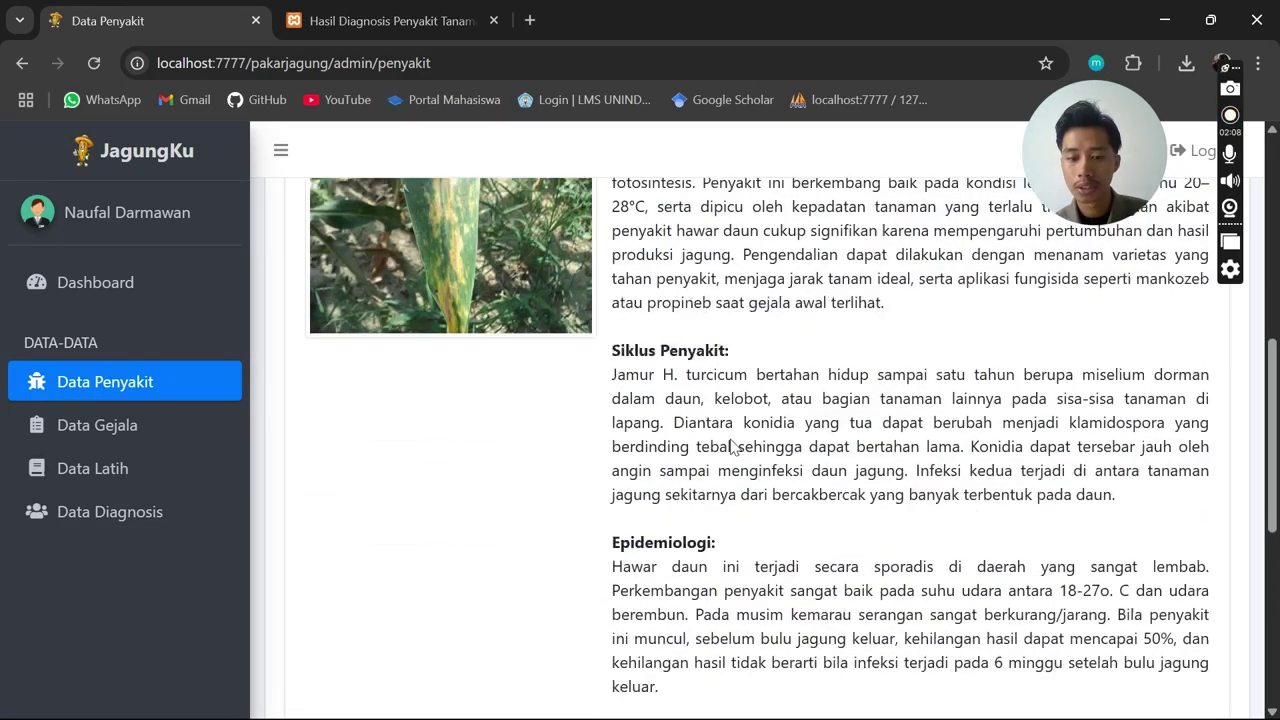
scroll(743, 425, "down", 2)
scroll(716, 502, "down", 4)
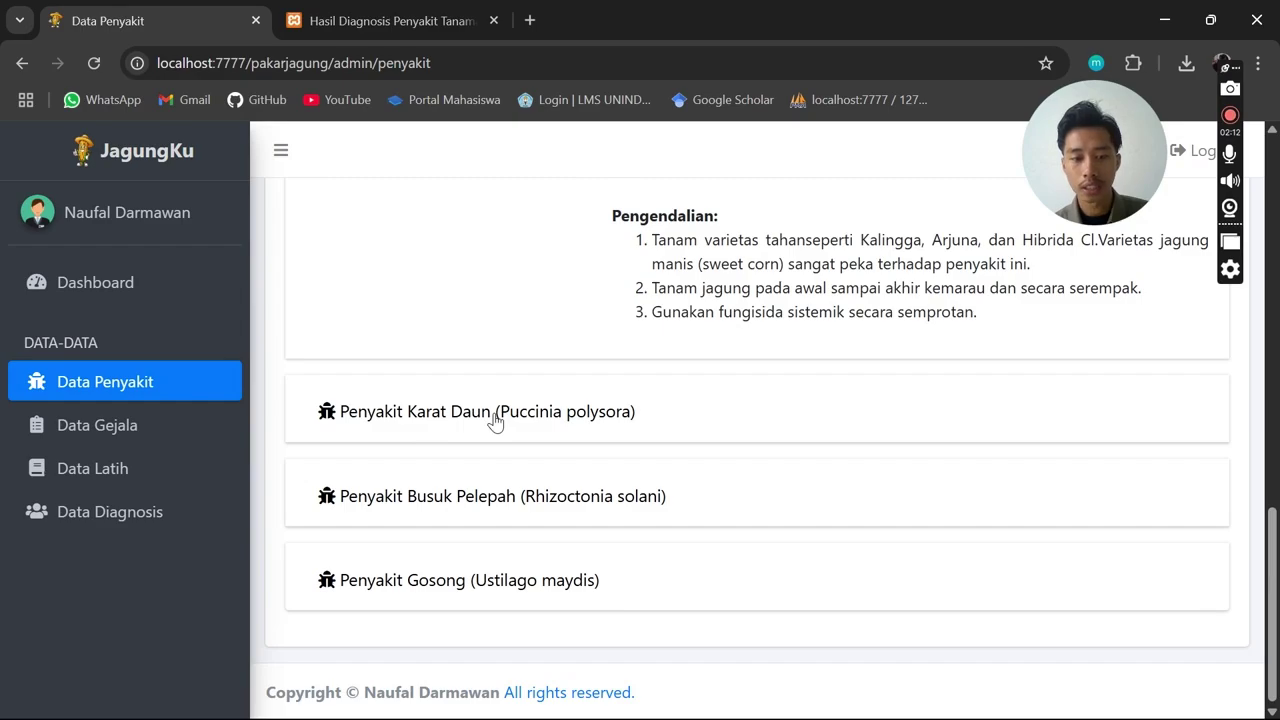
Expand Karat Daun, Busuk Pelepah and Gosong in turn, then scroll back to the top
left_click(495, 418)
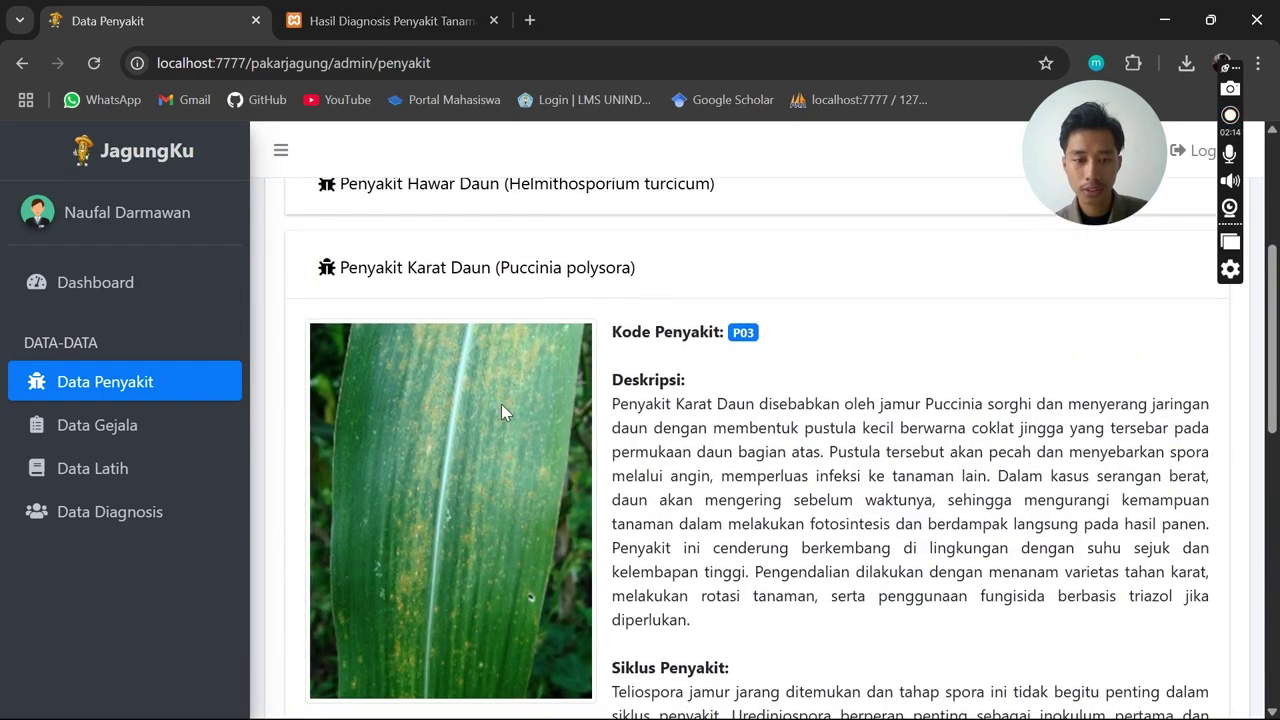
scroll(600, 349, "down", 6)
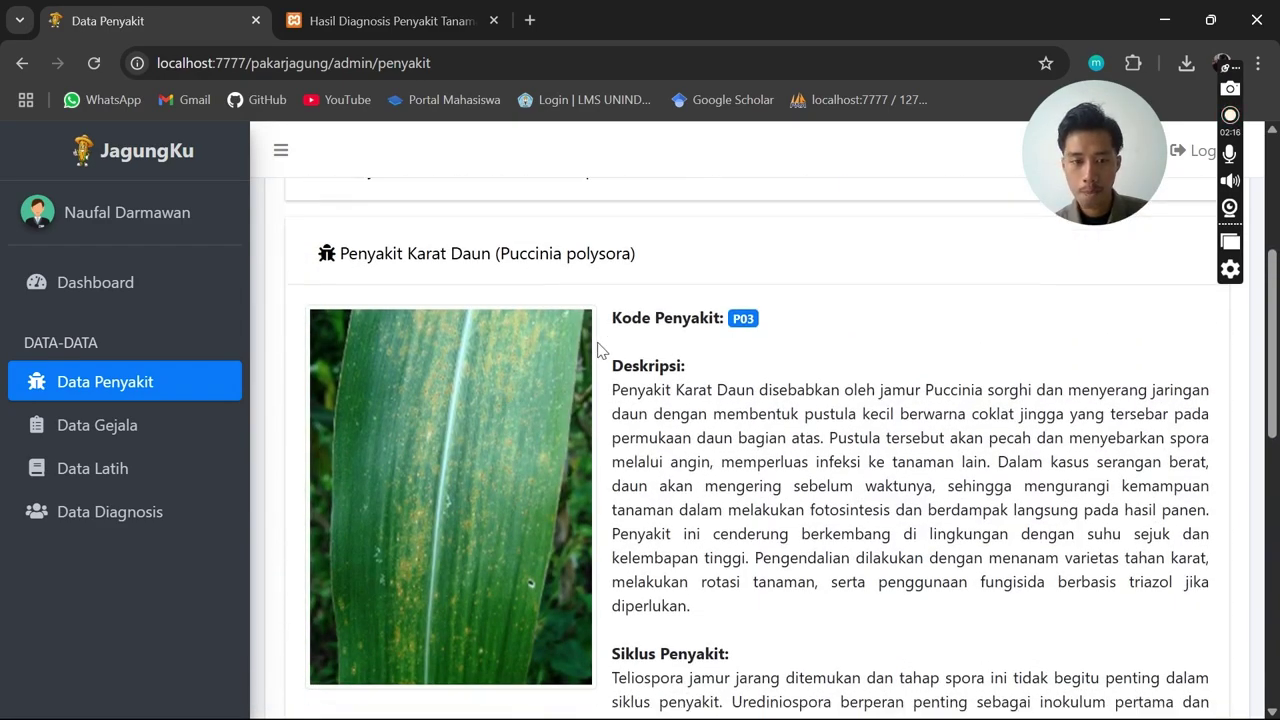
left_click(532, 490)
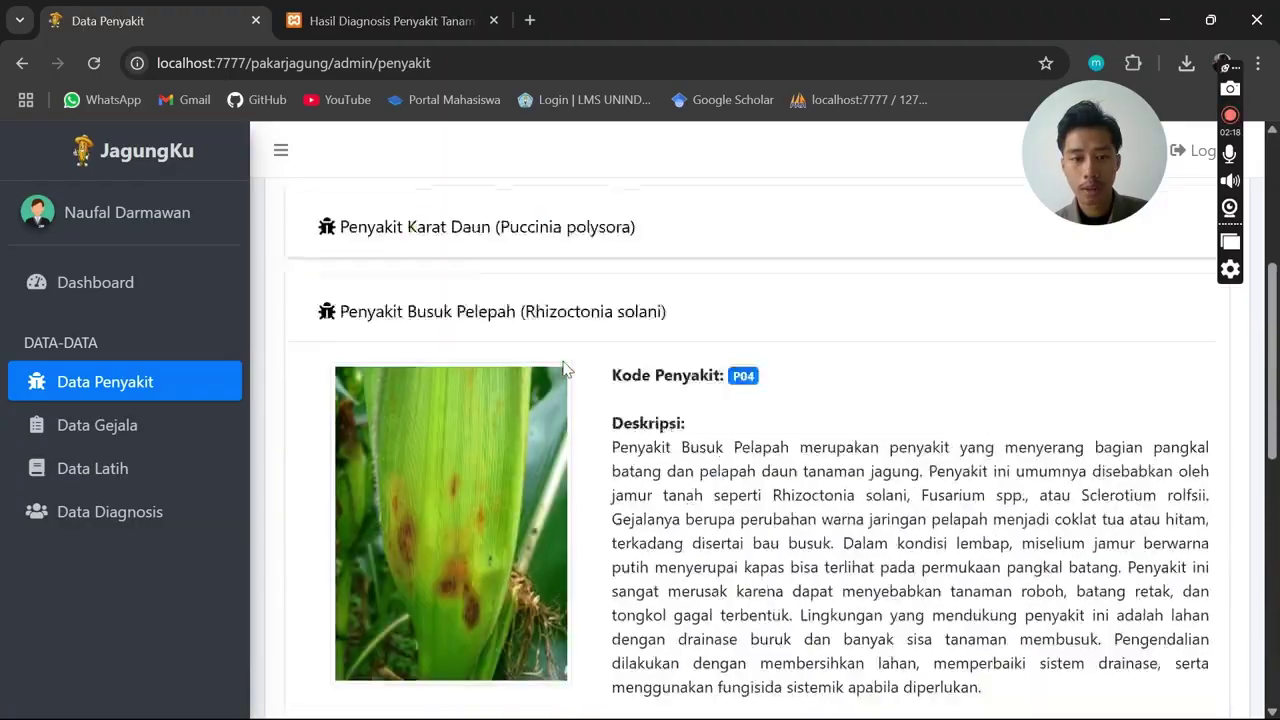
scroll(563, 368, "down", 8)
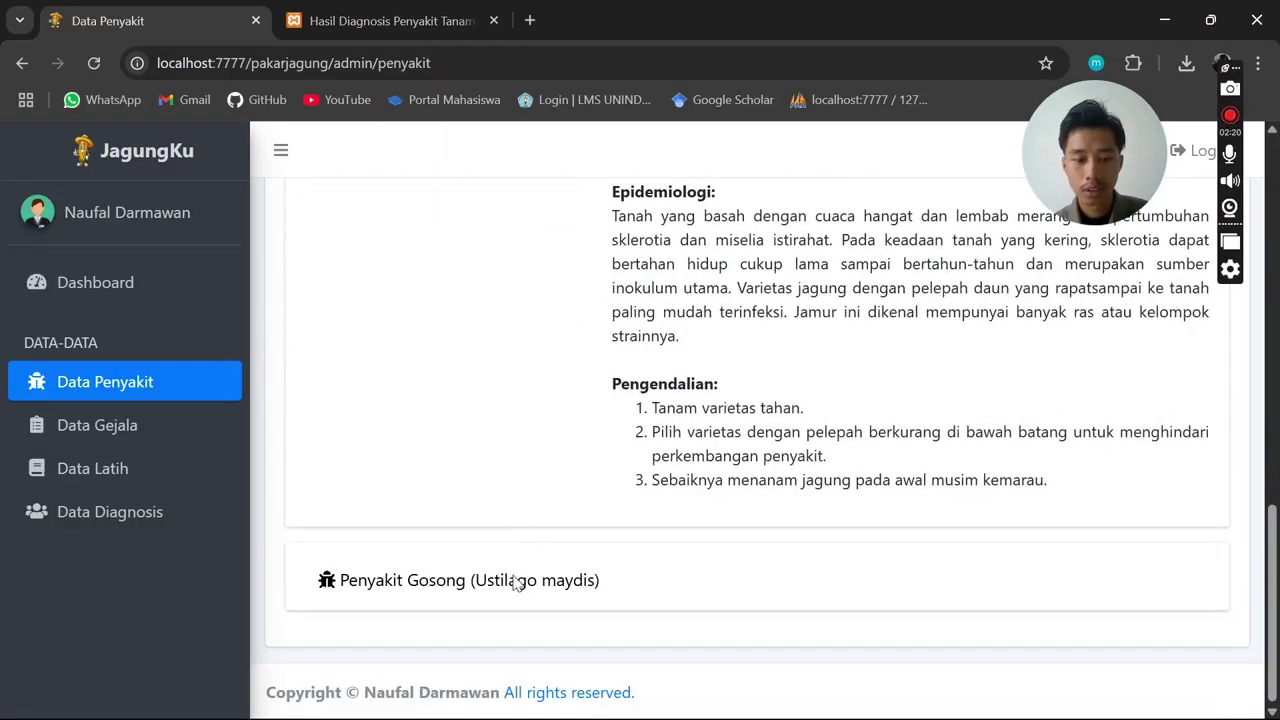
left_click(503, 574)
scroll(551, 391, "up", 4)
scroll(548, 373, "up", 2)
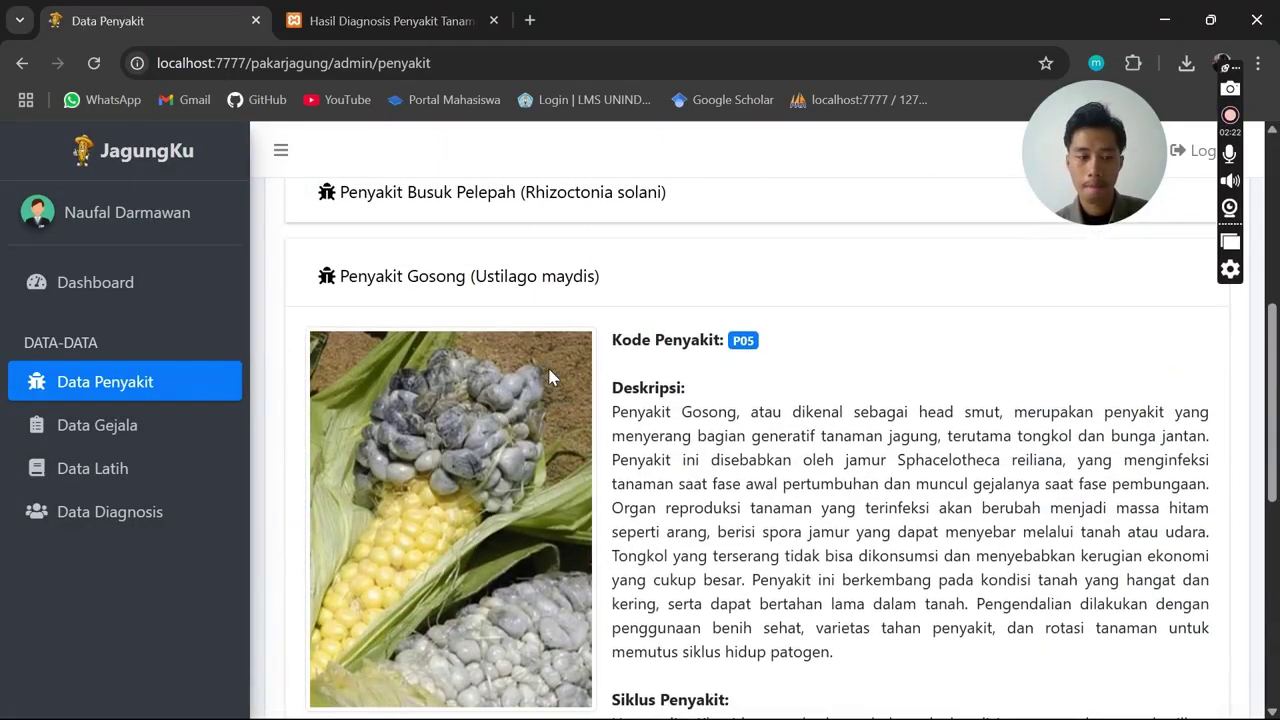
scroll(732, 332, "up", 2)
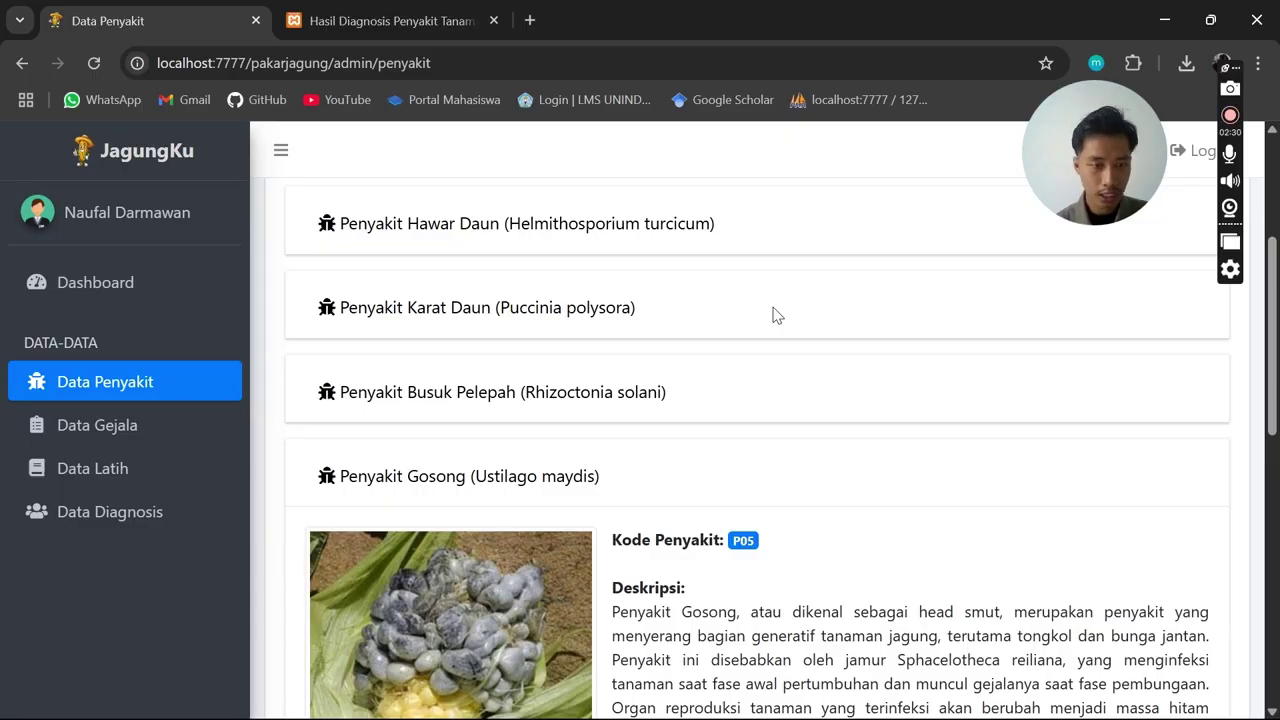
scroll(668, 432, "up", 3)
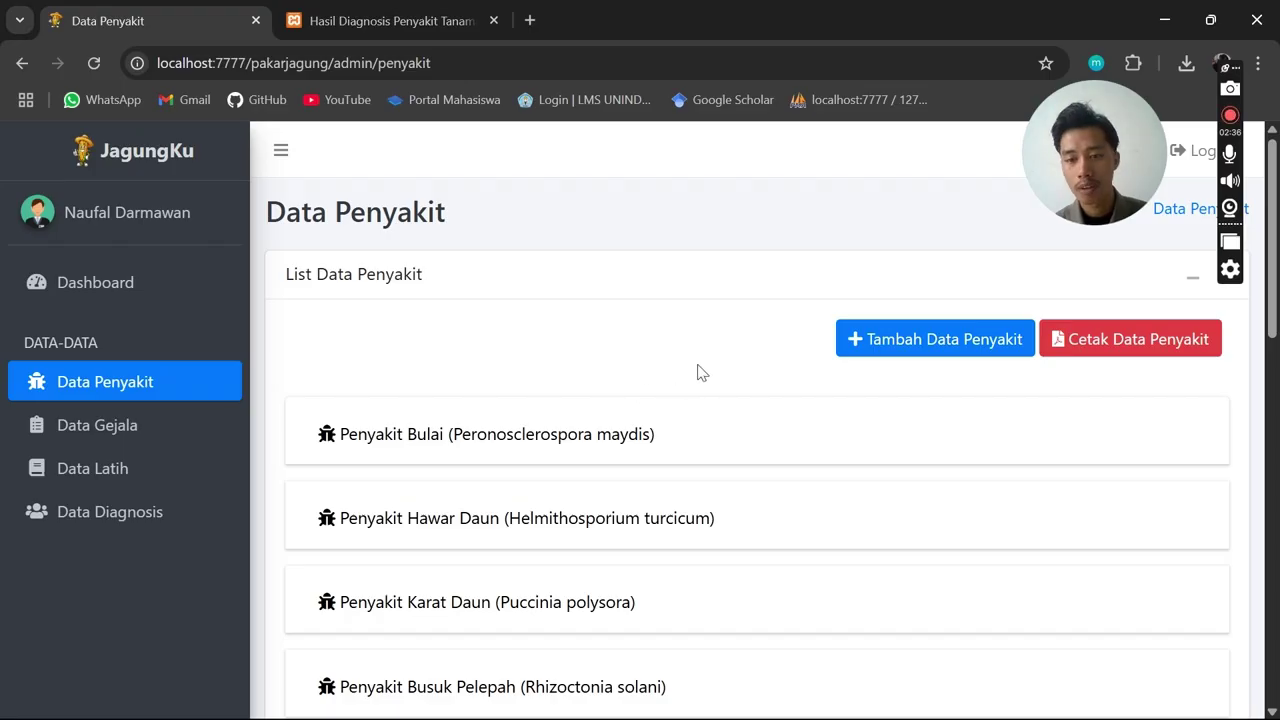
Open the Laporan Data Penyakit report in a new tab and scroll through it
left_click(1203, 341)
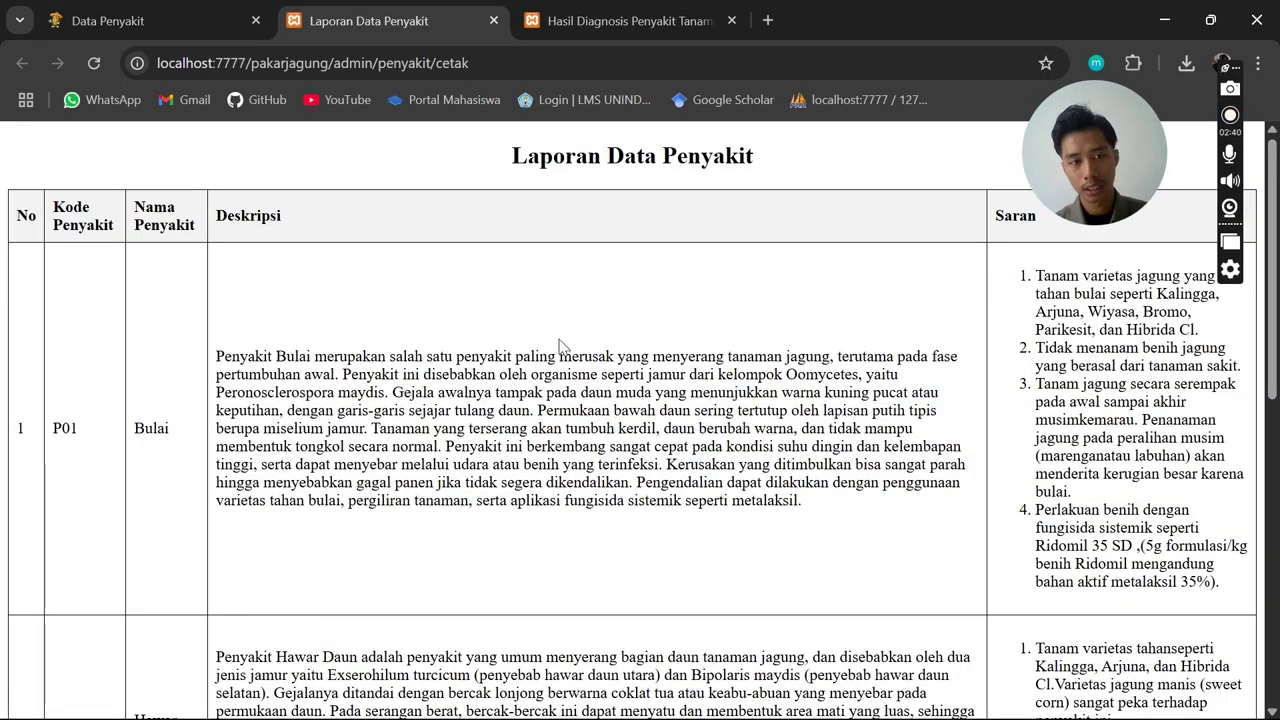
scroll(560, 345, "down", 2)
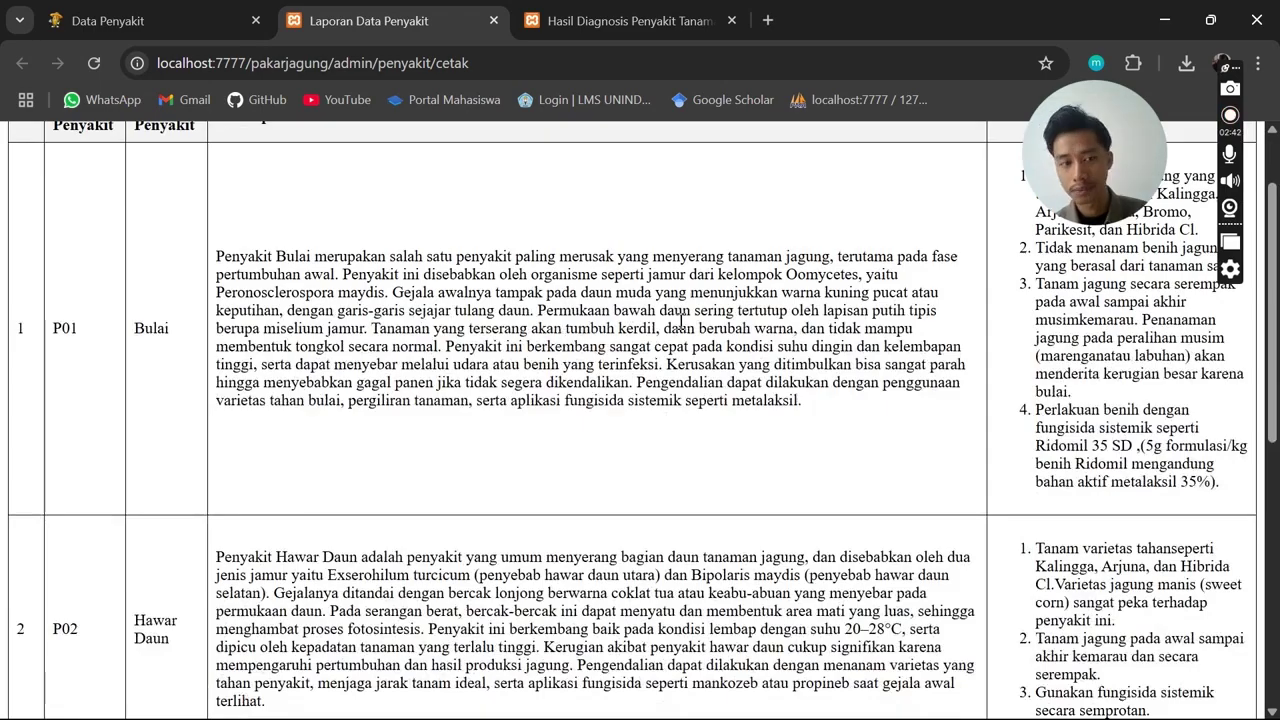
scroll(682, 321, "up", 3)
scroll(683, 323, "down", 10)
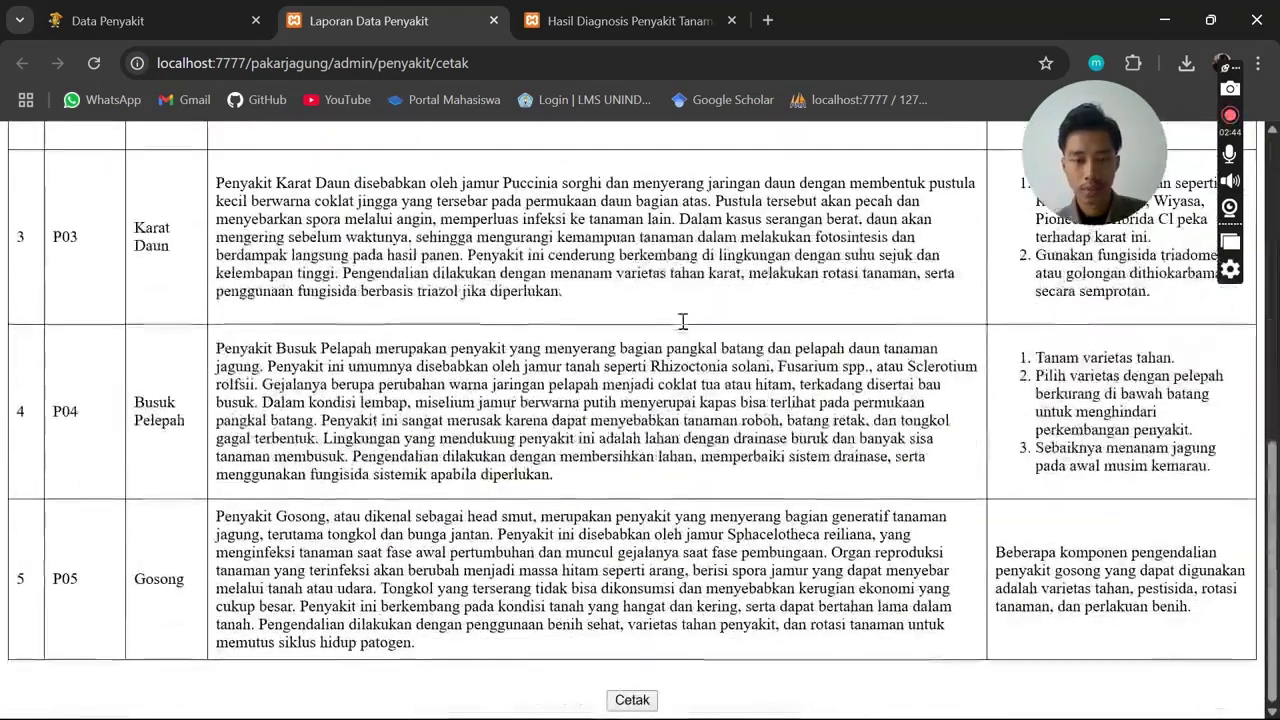
Check the 3-page print preview, cancel without printing, and return to the Data Penyakit tab
left_click(640, 700)
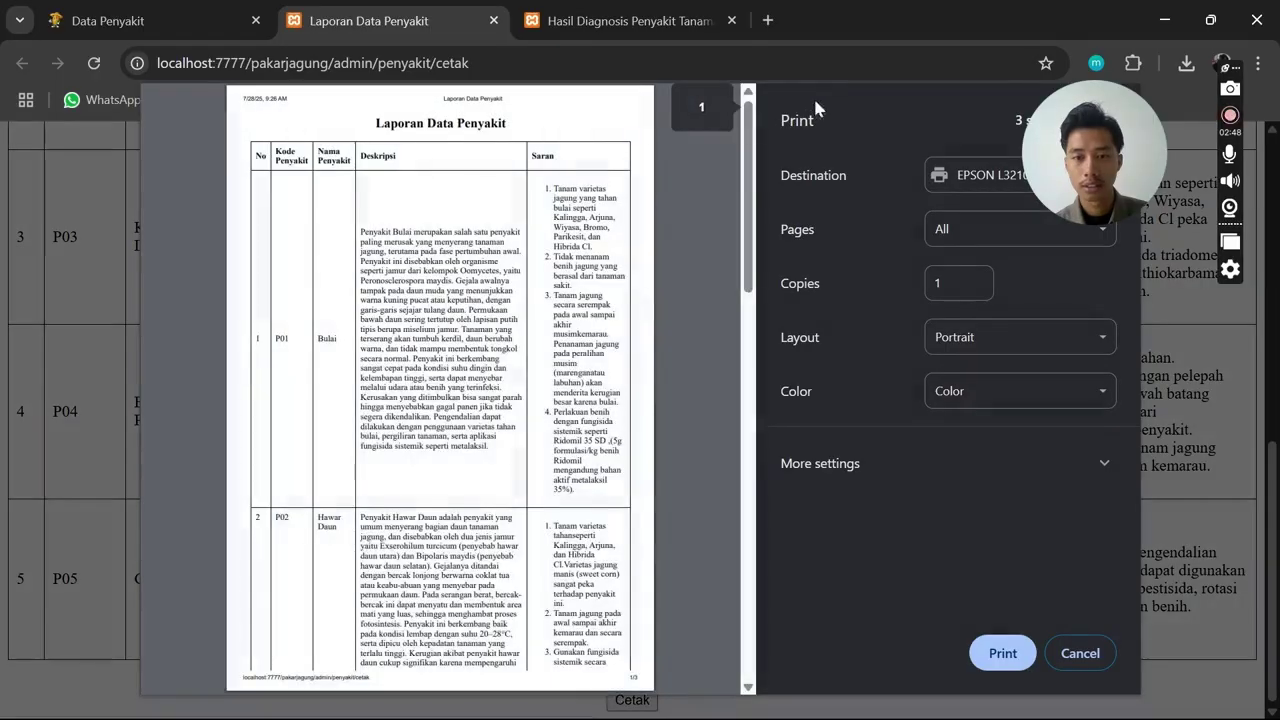
scroll(551, 224, "down", 15)
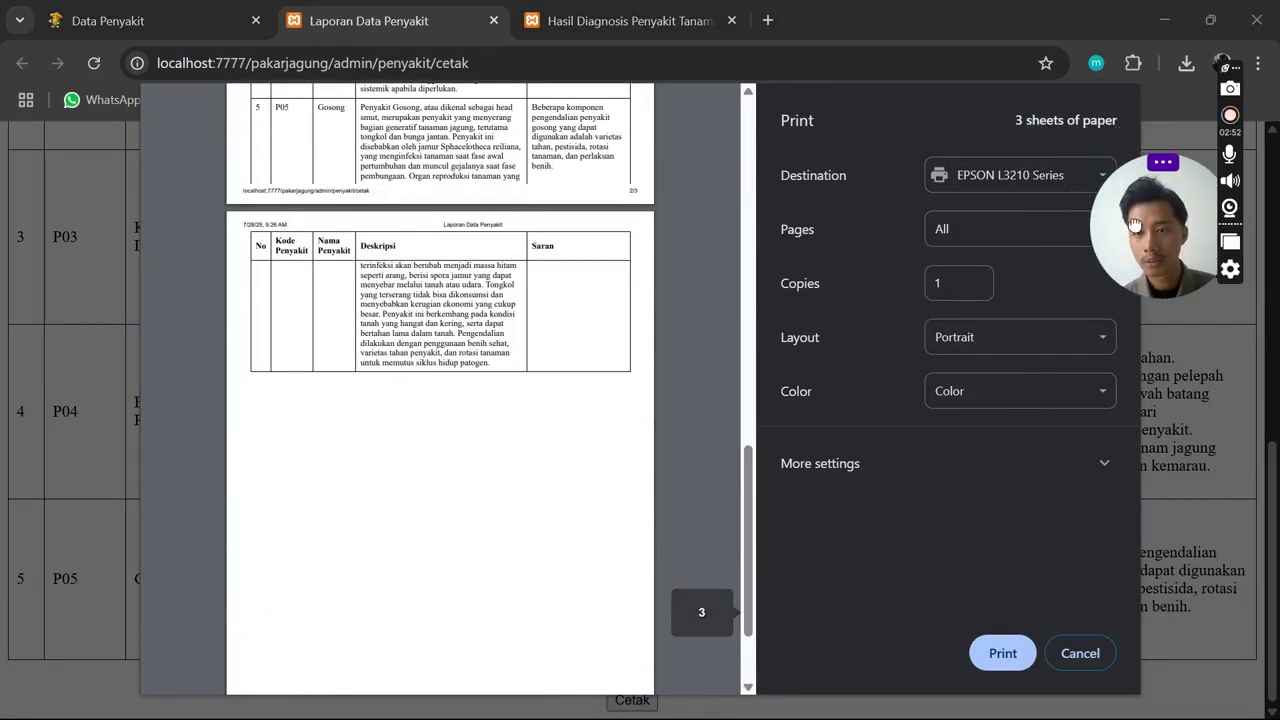
scroll(655, 352, "up", 15)
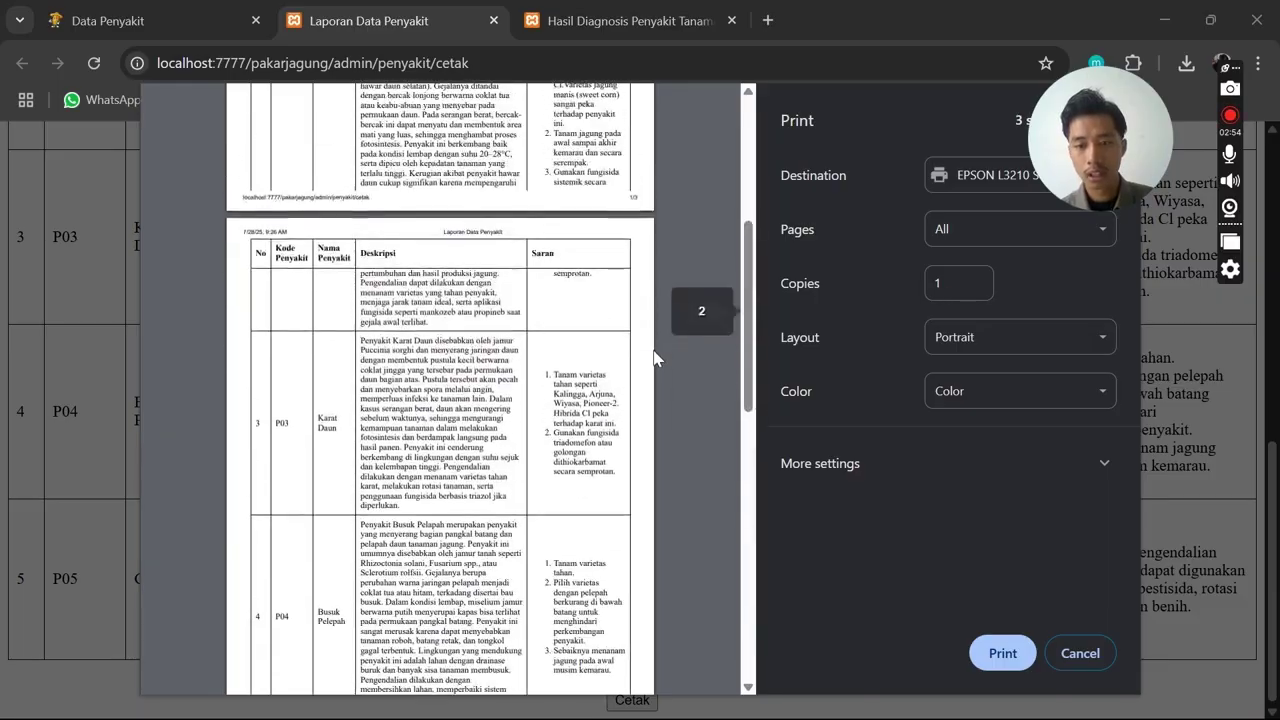
left_click(1080, 653)
scroll(843, 450, "up", 10)
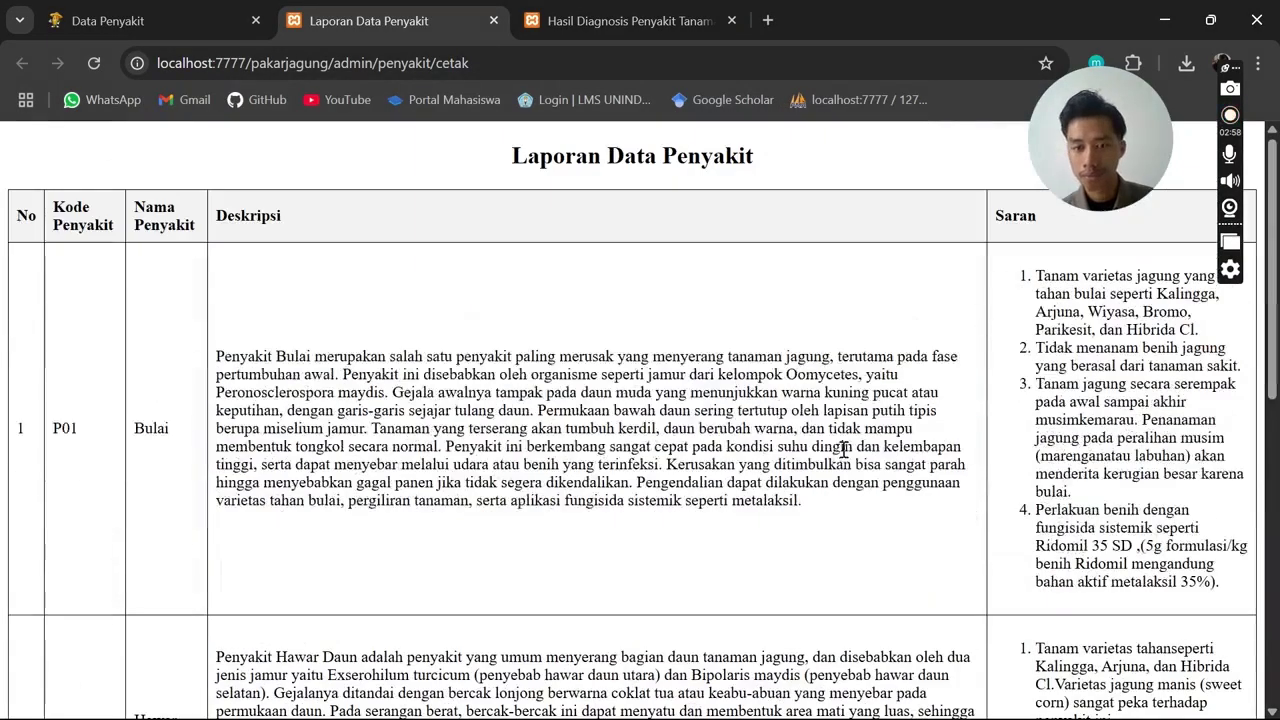
left_click(134, 22)
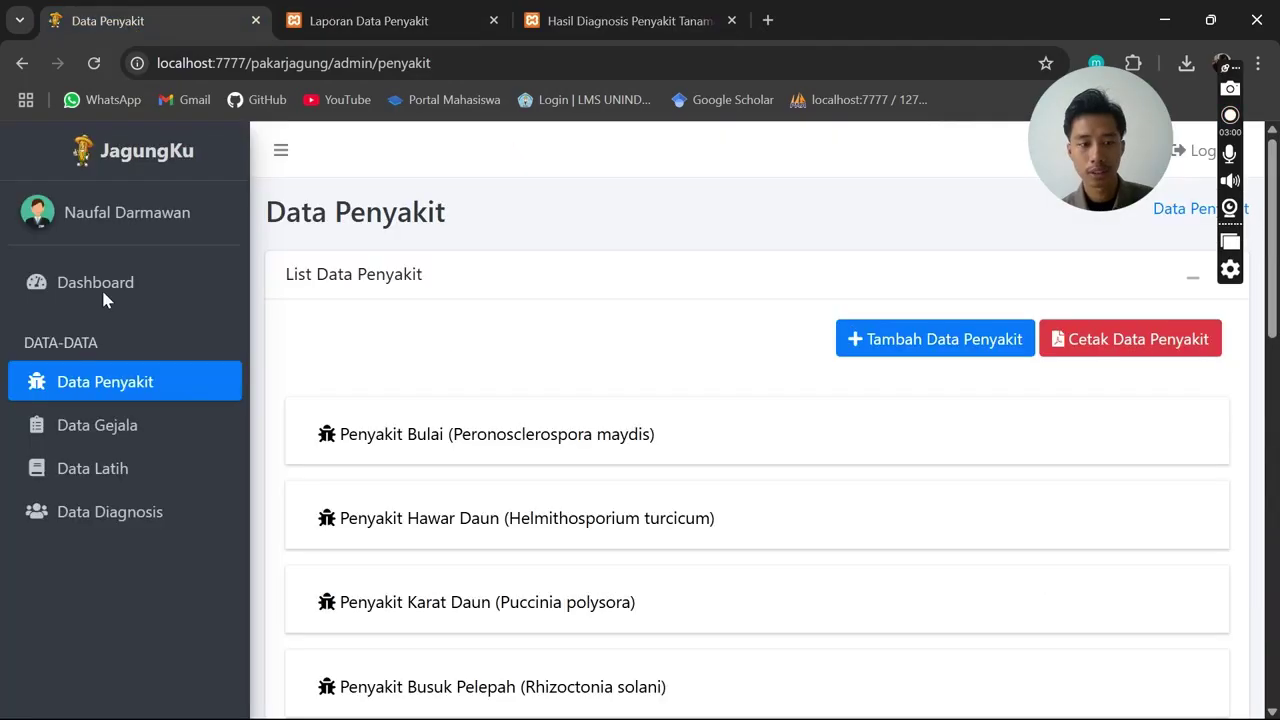
Open the Data Gejala page and scroll through its symptom table
left_click(135, 432)
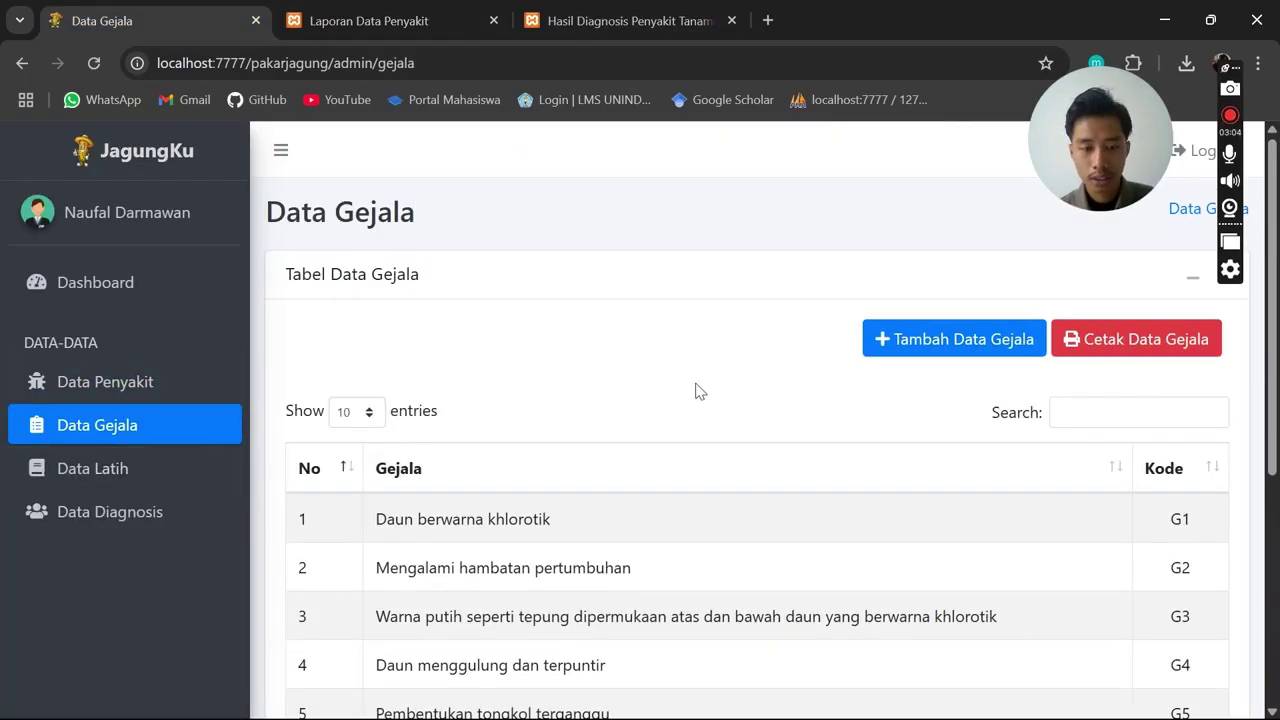
scroll(699, 391, "down", 2)
scroll(699, 391, "down", 3)
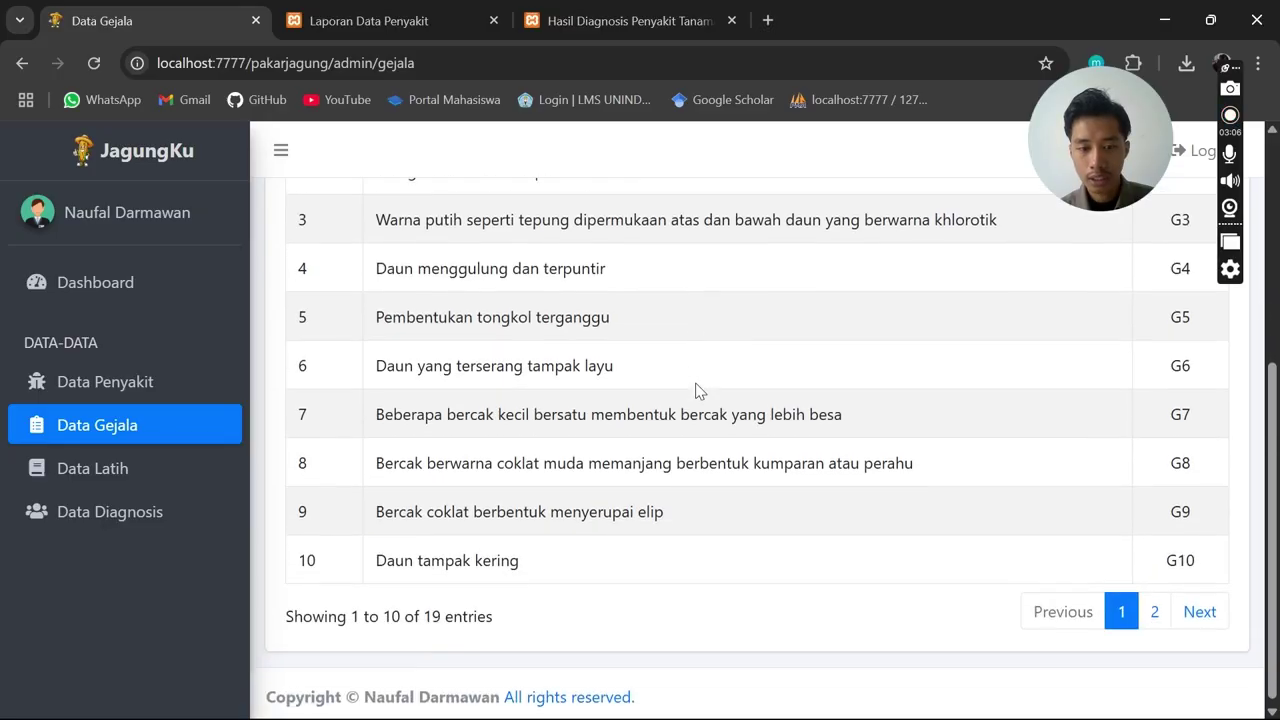
scroll(696, 391, "up", 4)
scroll(701, 390, "down", 1)
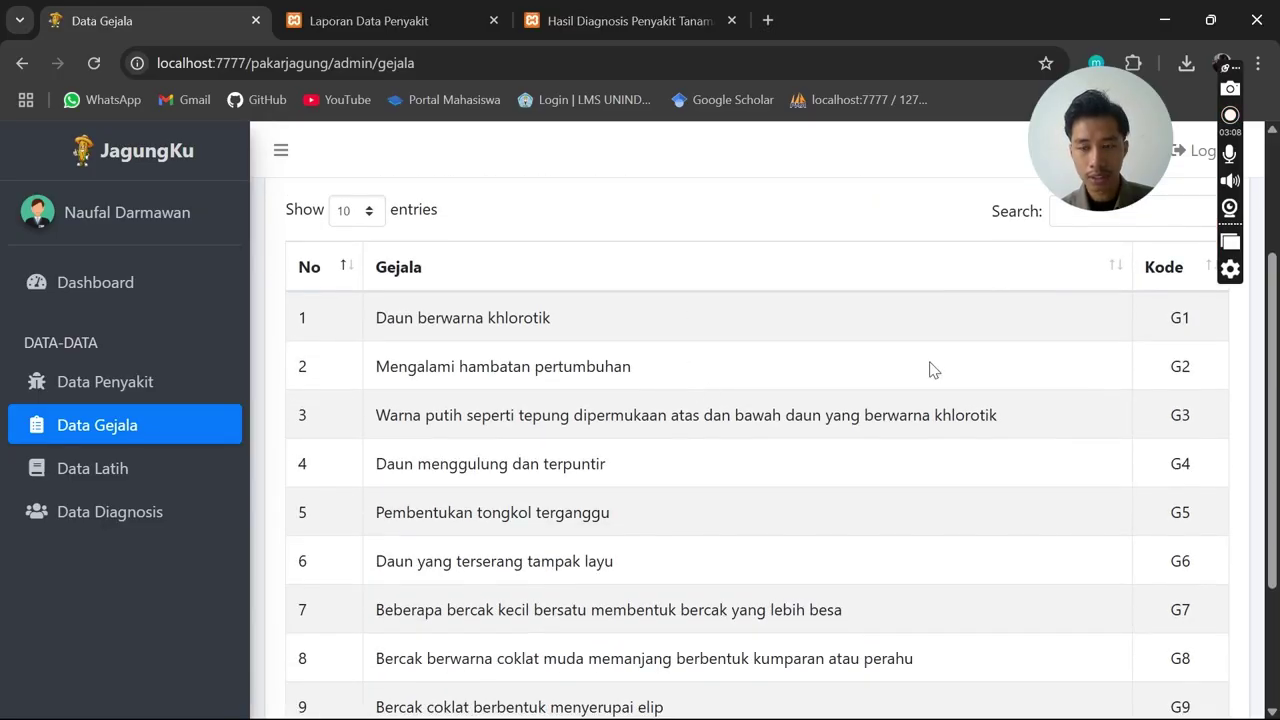
scroll(615, 352, "down", 1)
scroll(631, 367, "up", 1)
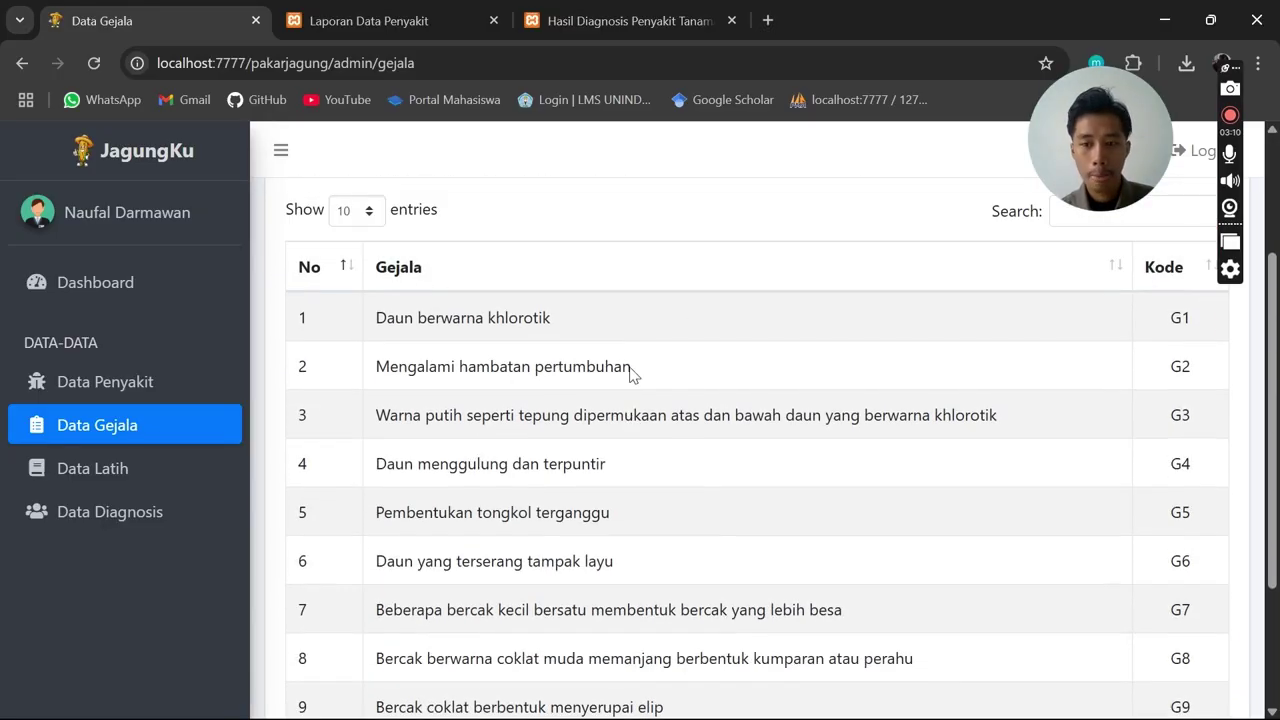
scroll(634, 371, "down", 1)
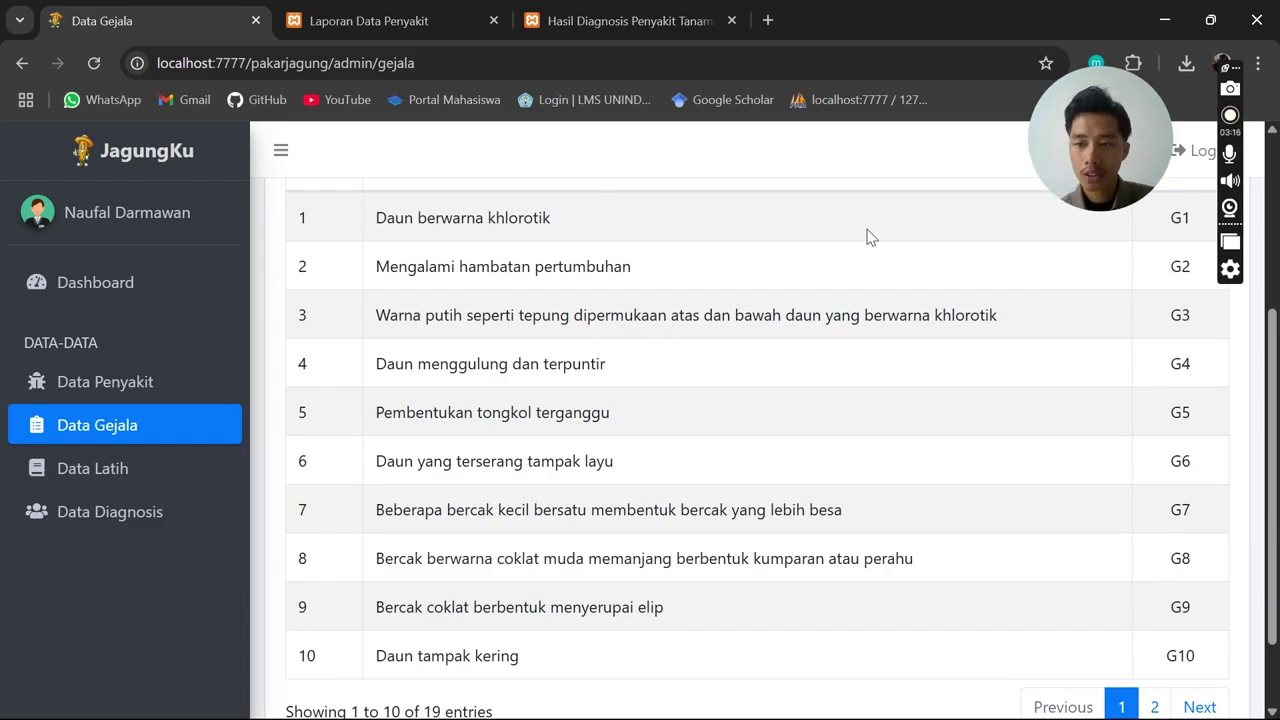
scroll(1093, 301, "up", 2)
left_click_drag(1183, 416, 1165, 428)
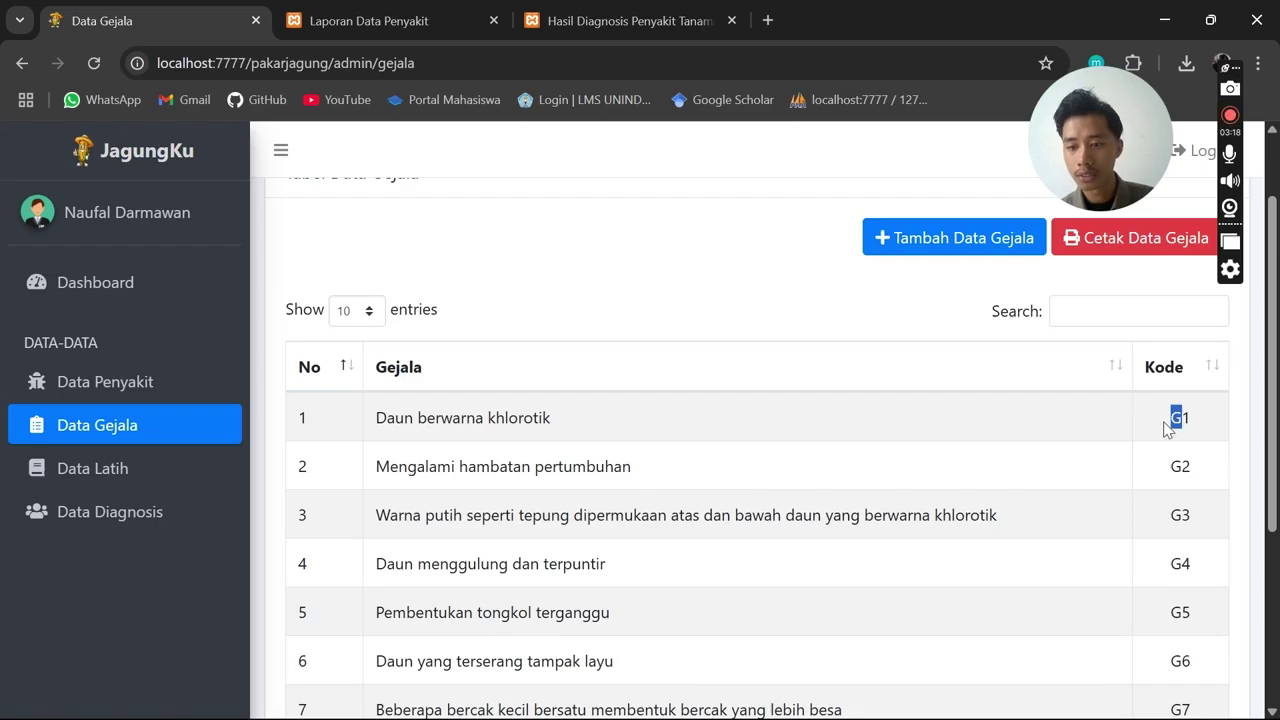
left_click(1133, 455)
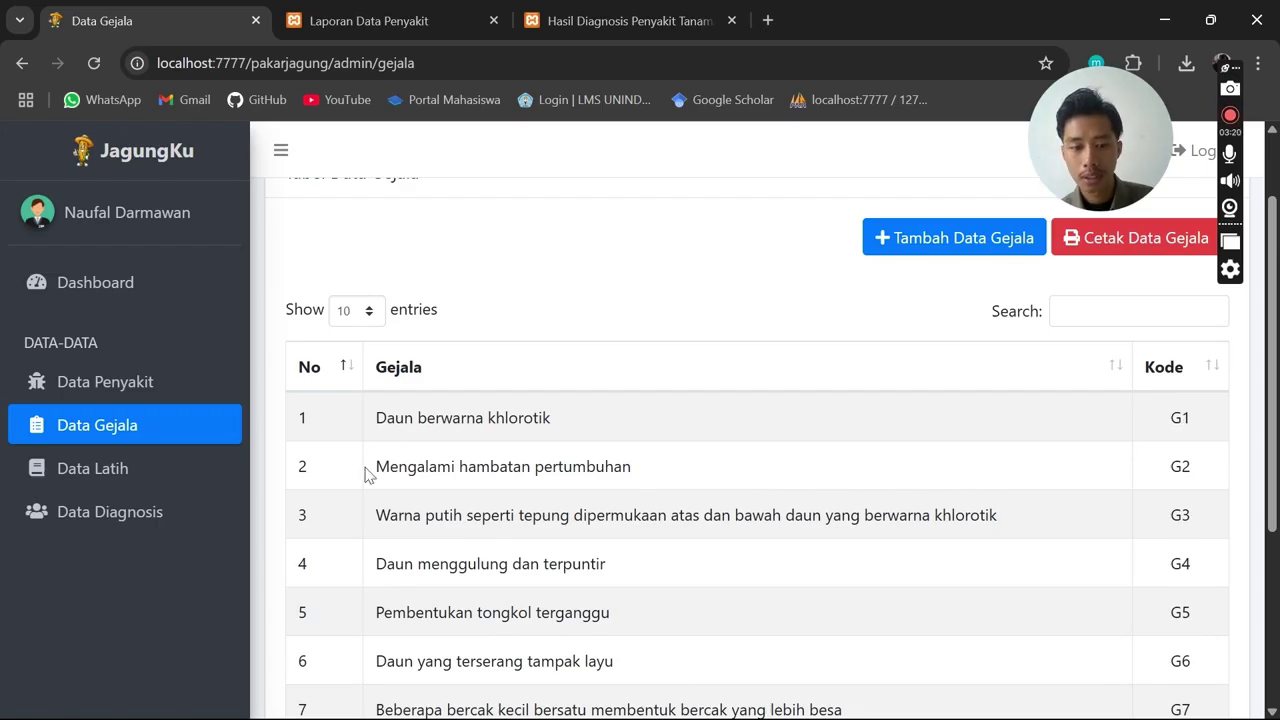
Highlight the symptom text of rows 2 and 3, then clear the selection
left_click_drag(366, 474, 771, 485)
left_click_drag(1157, 485, 1204, 477)
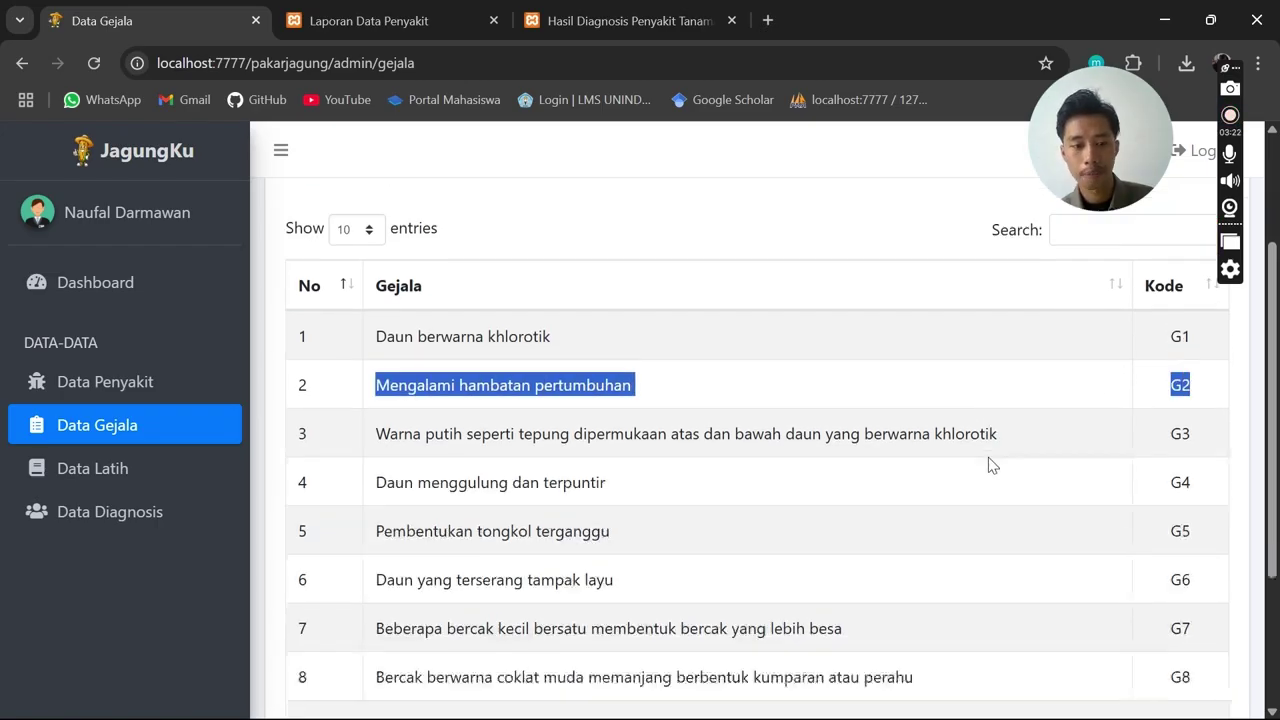
scroll(1086, 537, "down", 2)
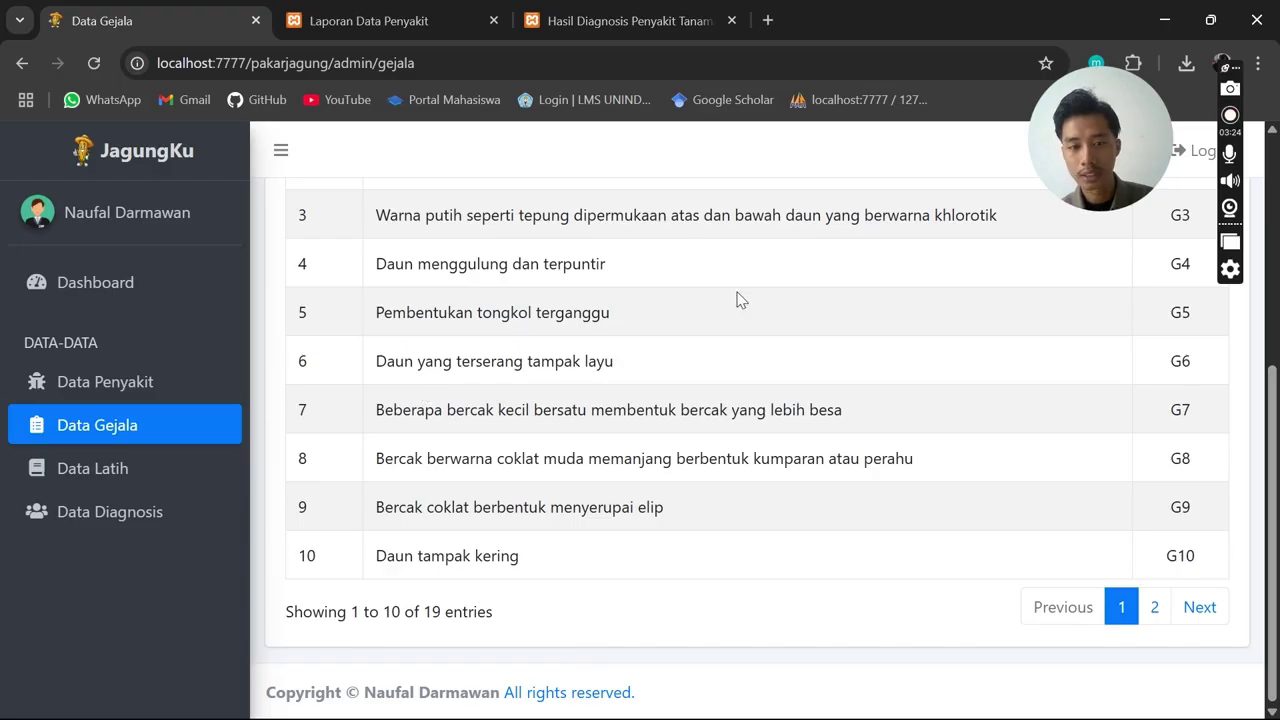
scroll(630, 315, "up", 1)
left_click_drag(310, 320, 1006, 320)
left_click_drag(1163, 325, 1140, 366)
left_click(929, 477)
Show the second page of the symptom list and scroll through it
scroll(1097, 551, "down", 1)
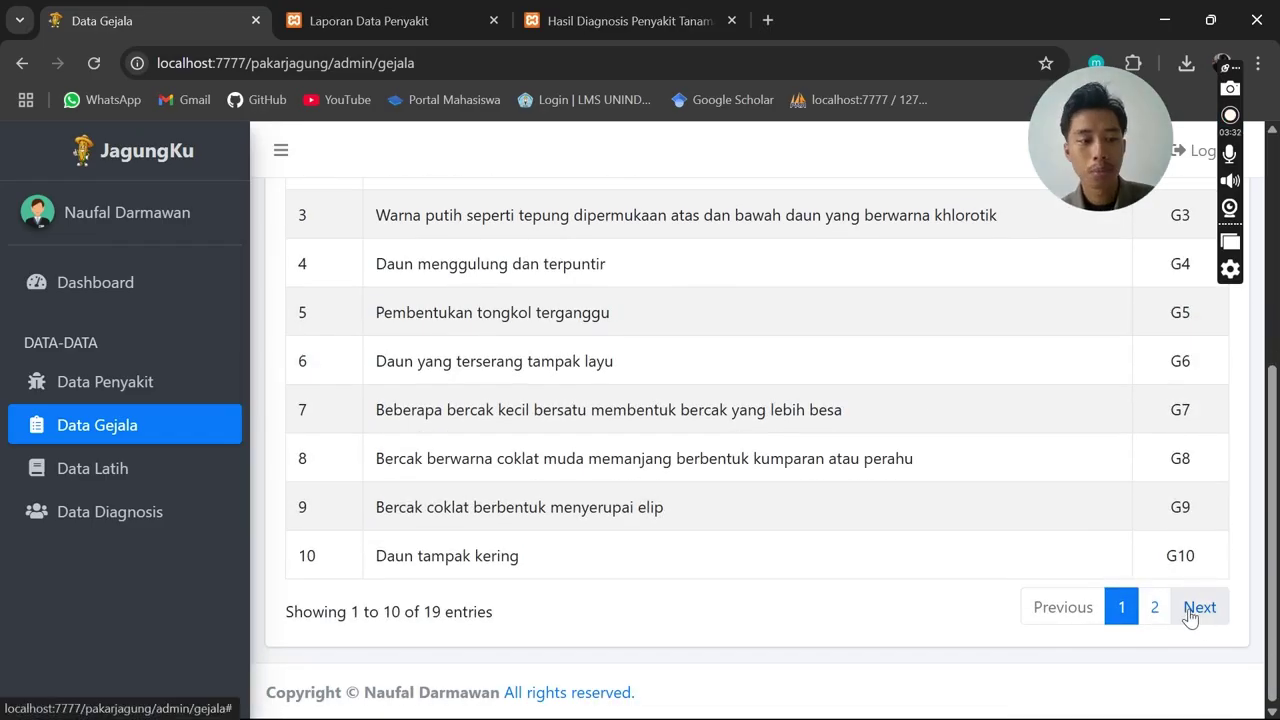
left_click(1193, 612)
scroll(894, 480, "up", 2)
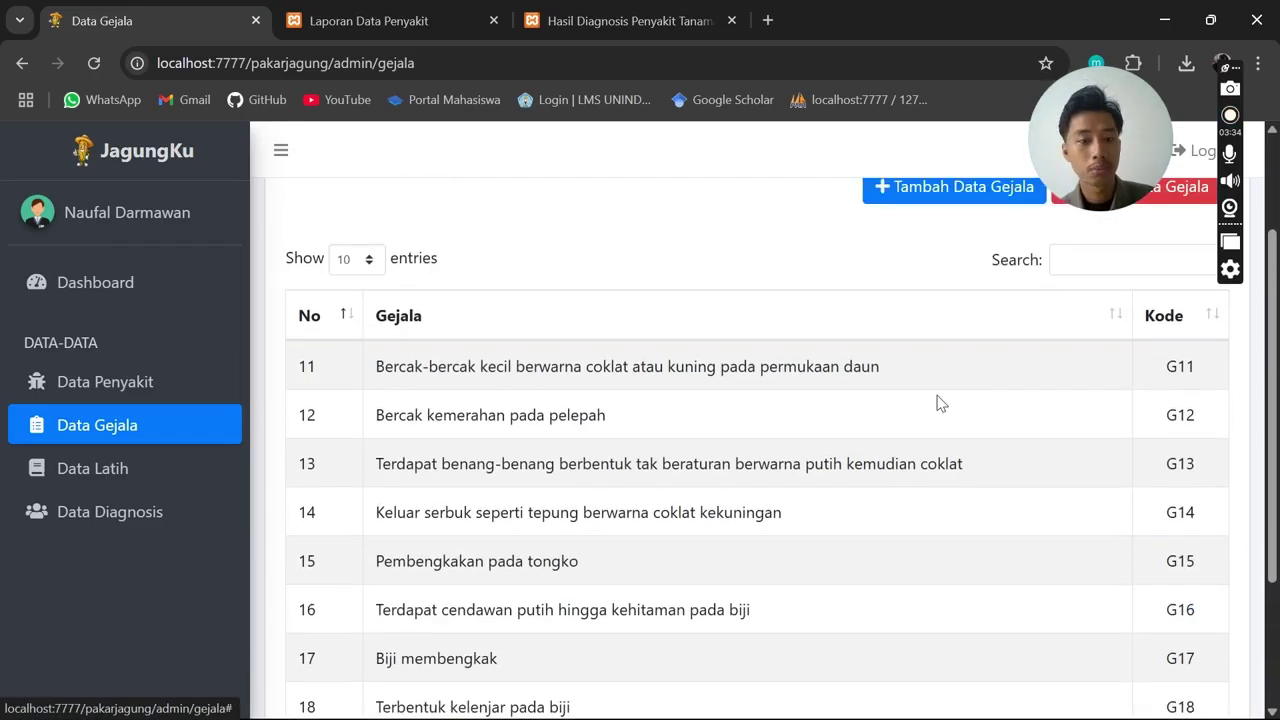
scroll(937, 397, "down", 2)
scroll(650, 432, "up", 1)
scroll(785, 440, "up", 2)
scroll(826, 443, "up", 1)
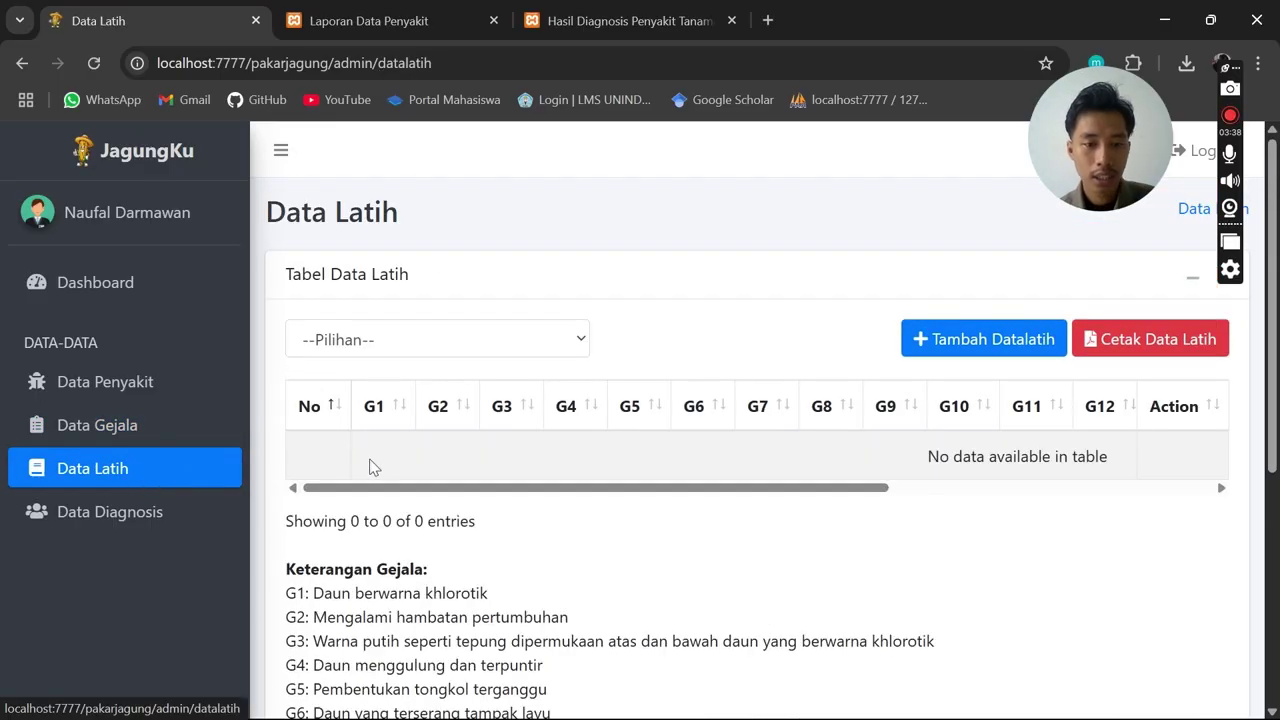
Filter training data to Penyakit Bulai and scroll its table across to G19 and back
left_click(518, 352)
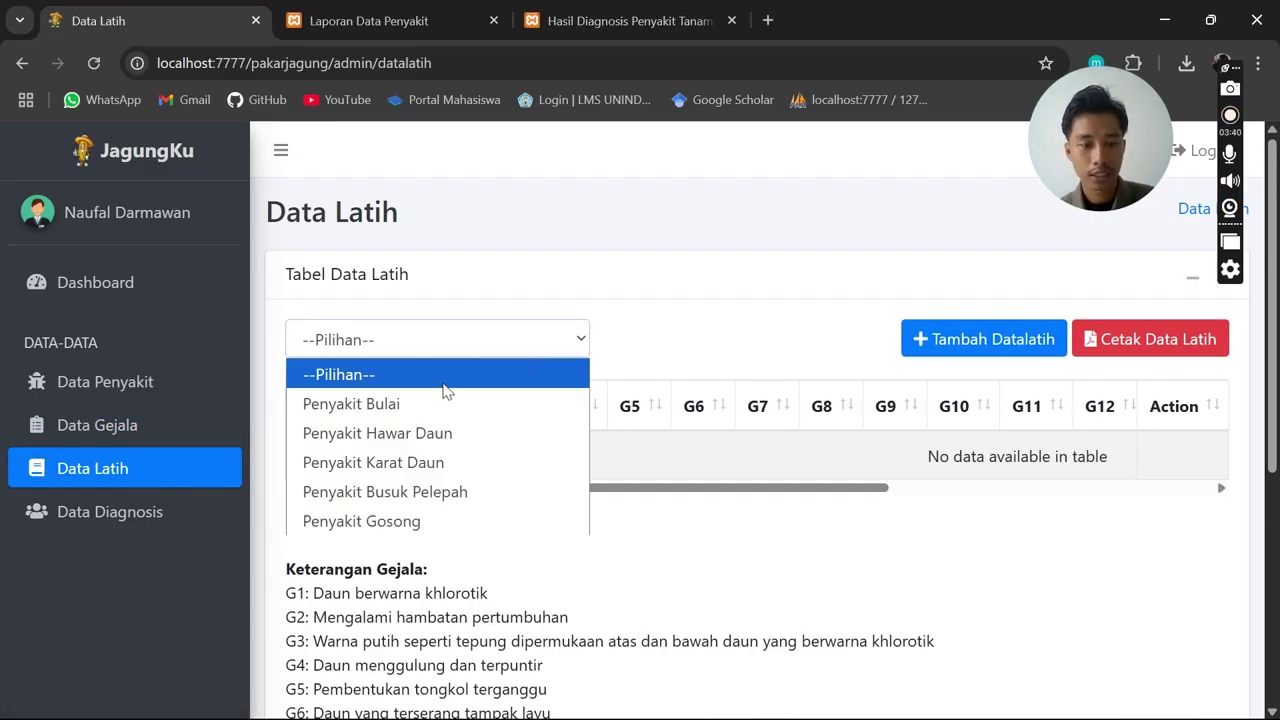
left_click(450, 404)
scroll(550, 490, "down", 1)
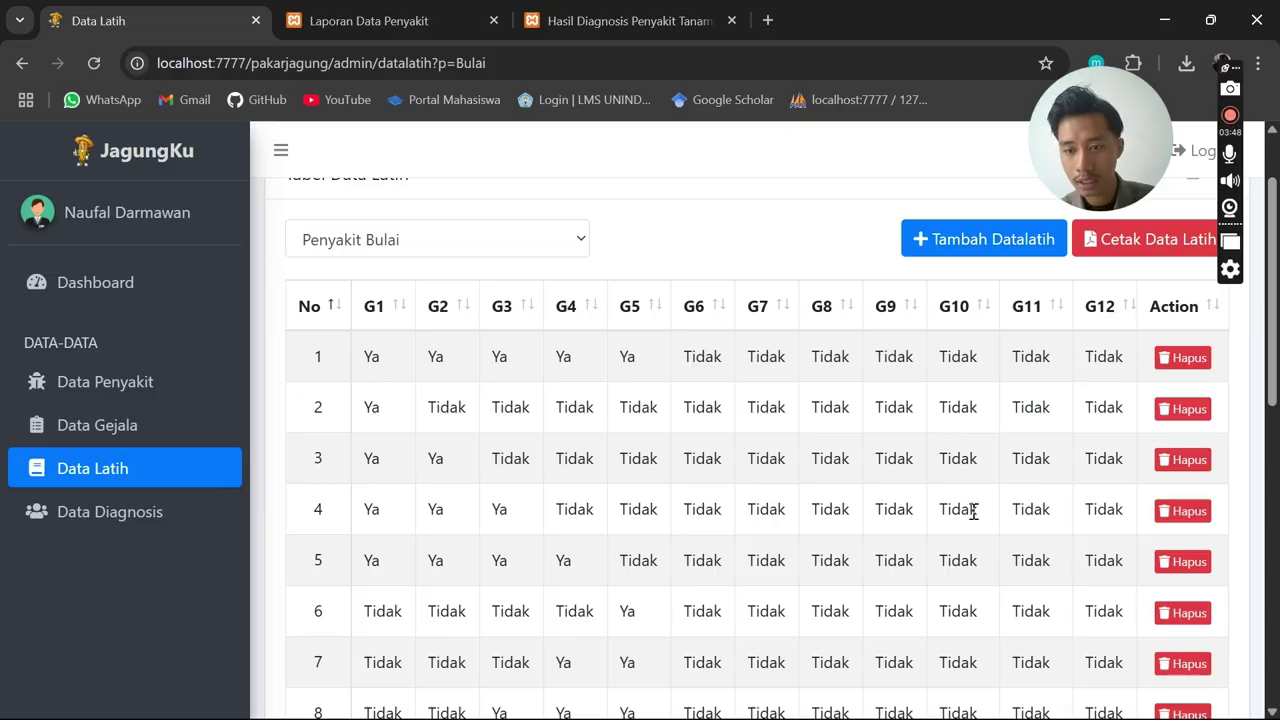
scroll(1030, 560, "down", 2)
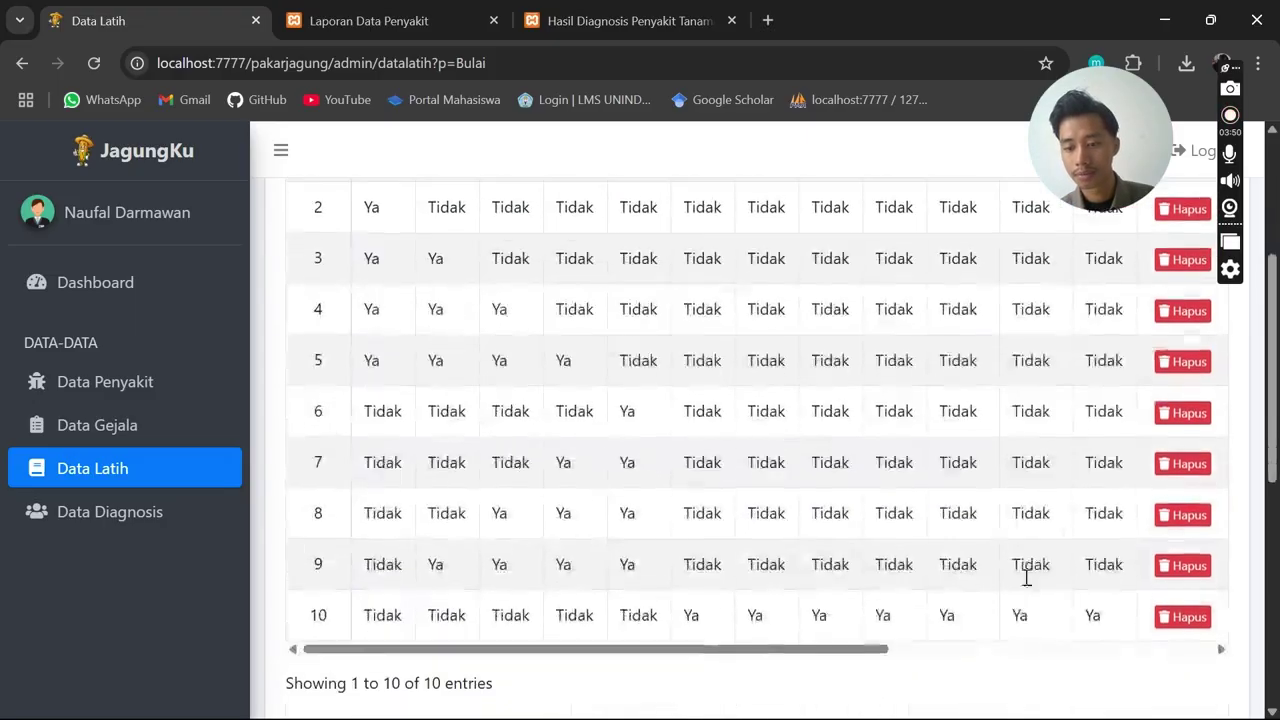
left_click_drag(742, 652, 1082, 625)
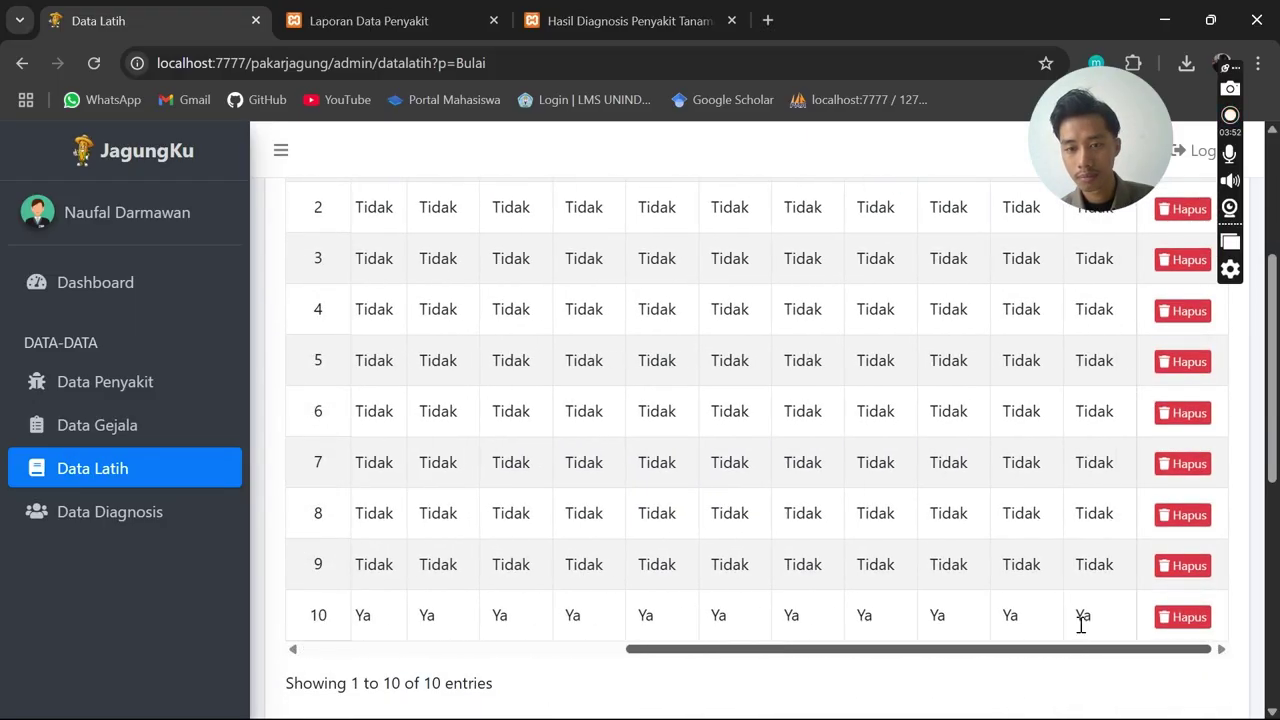
scroll(963, 497, "up", 3)
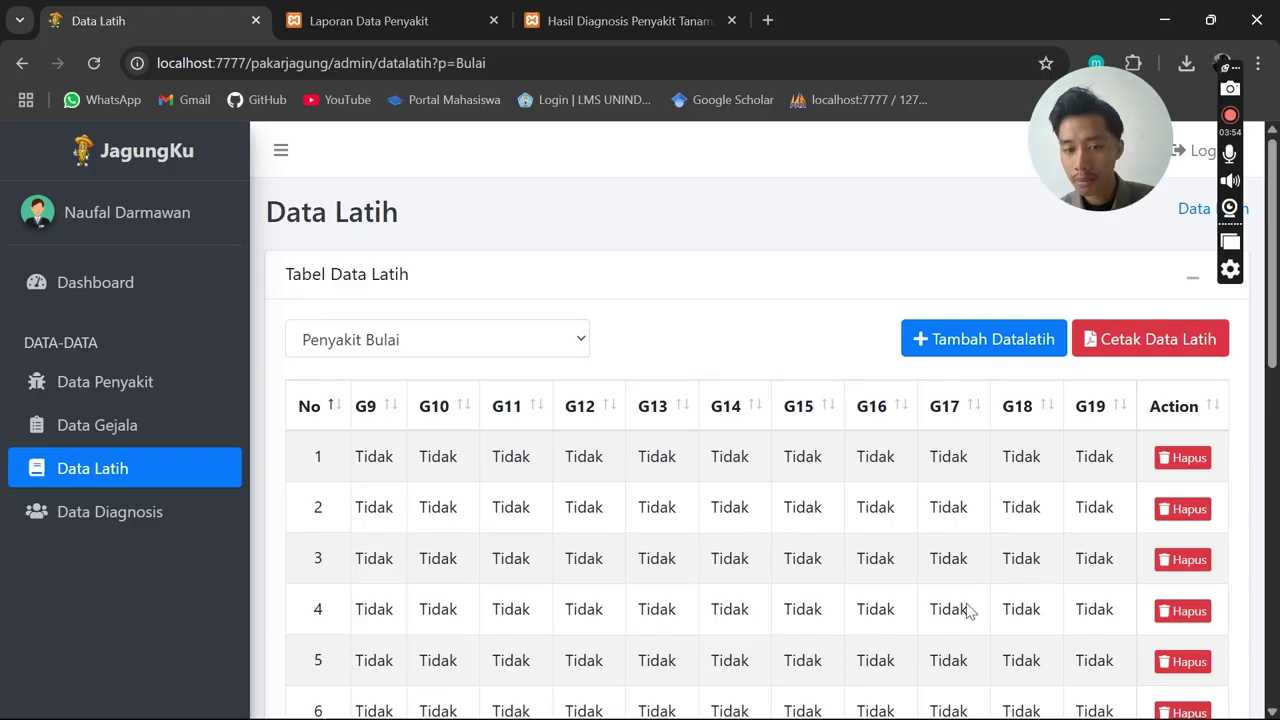
scroll(834, 537, "down", 3)
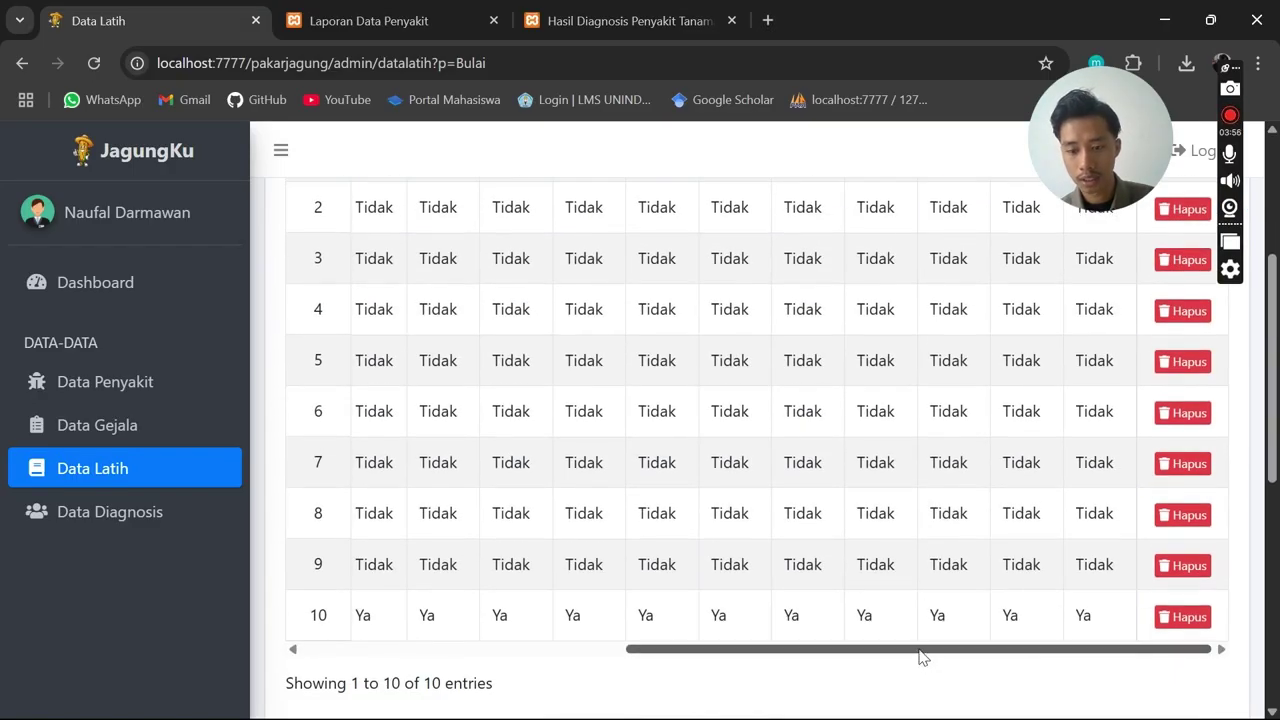
left_click_drag(922, 658, 543, 660)
scroll(651, 458, "up", 2)
scroll(686, 434, "up", 1)
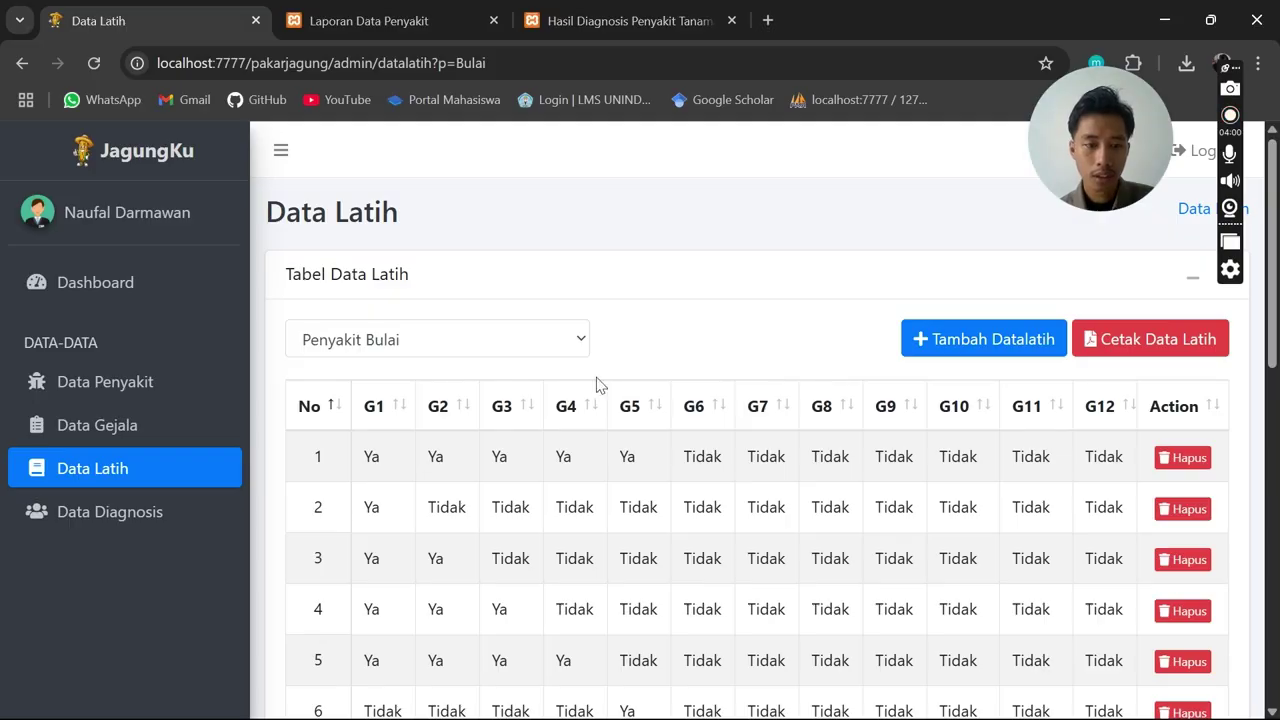
Reopen the disease dropdown while keeping Penyakit Bulai selected
left_click(425, 352)
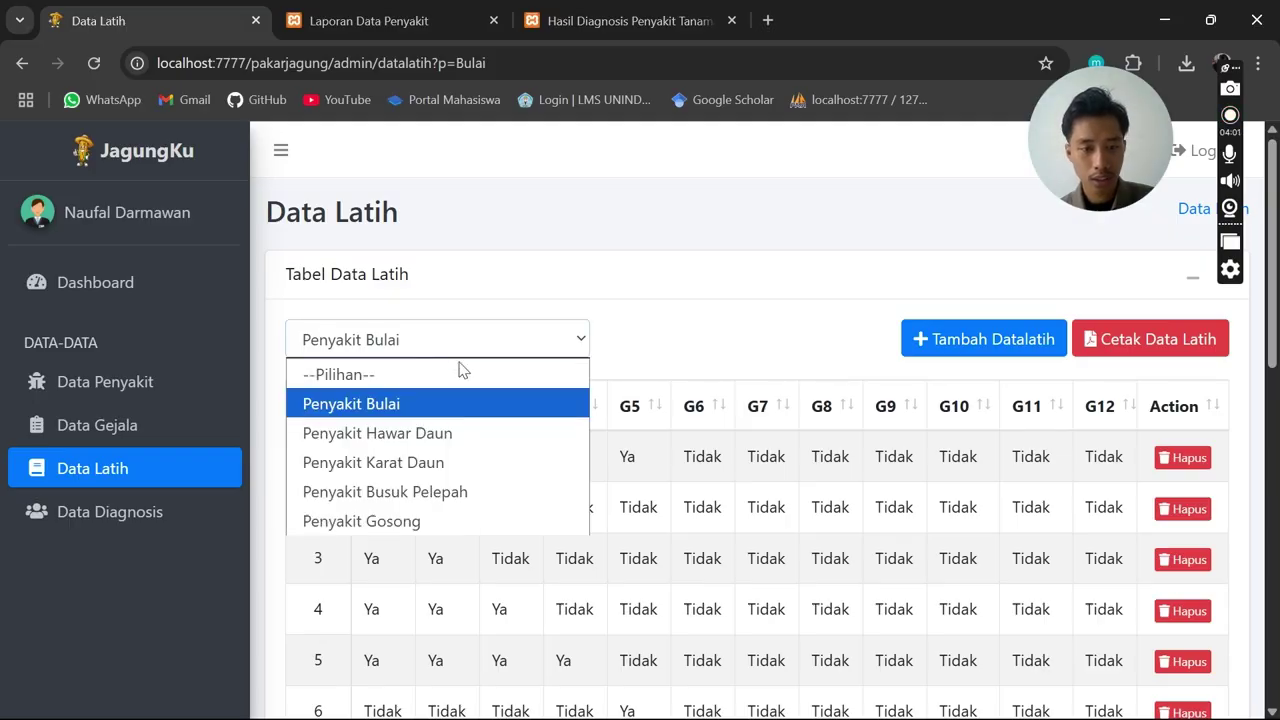
left_click(586, 336)
scroll(473, 452, "down", 1)
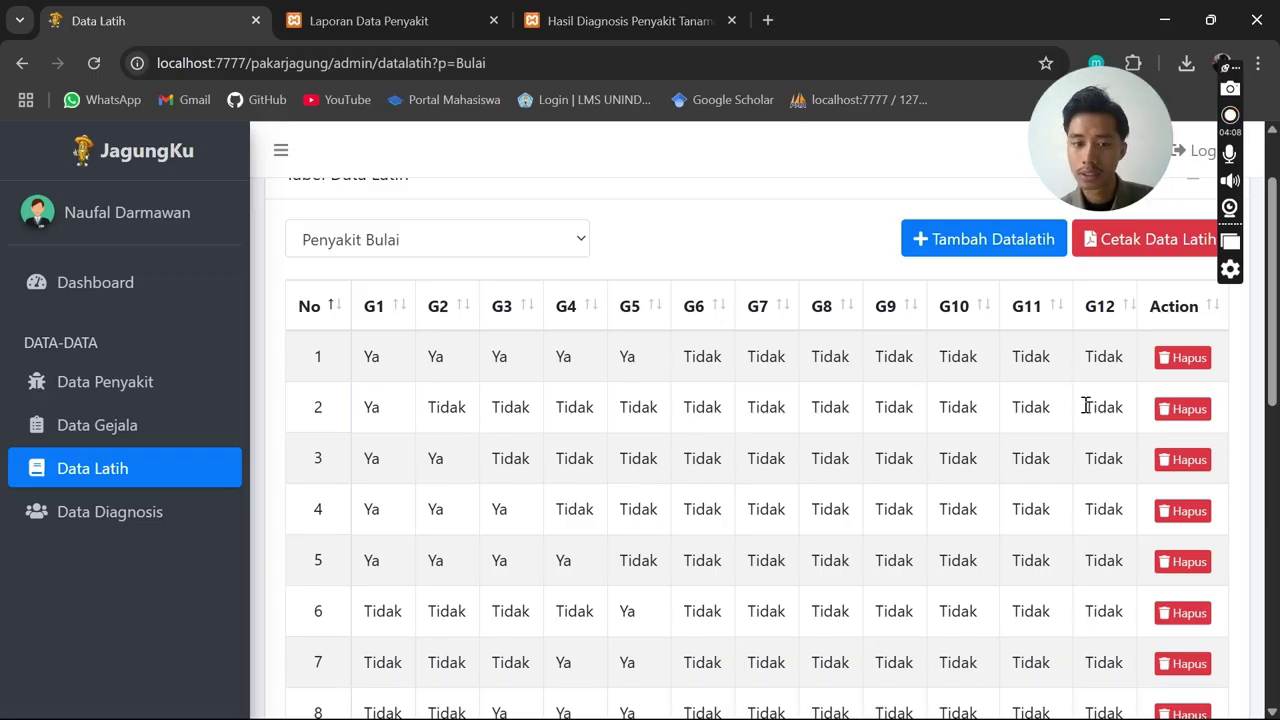
left_click(555, 254)
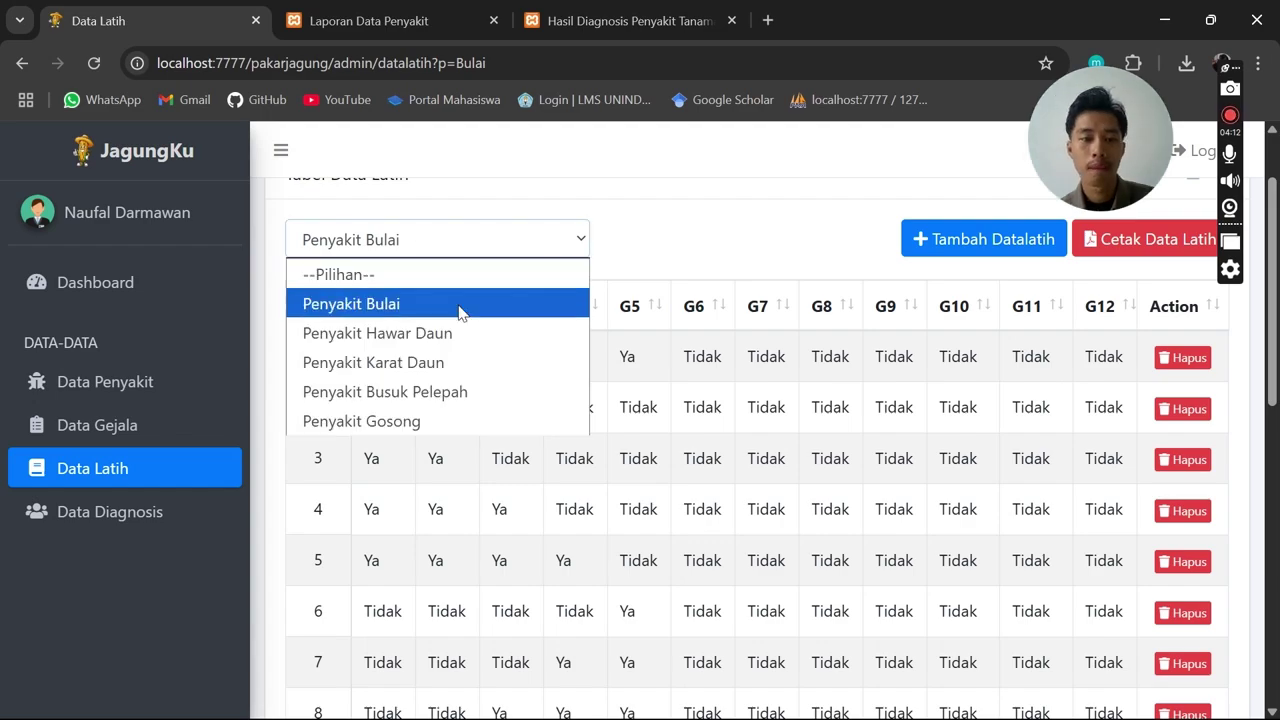
Choose Penyakit Hawar Daun and scroll its training rows, mostly Ya on G6–G10
left_click(488, 334)
scroll(702, 358, "down", 1)
scroll(694, 354, "down", 1)
scroll(690, 345, "up", 1)
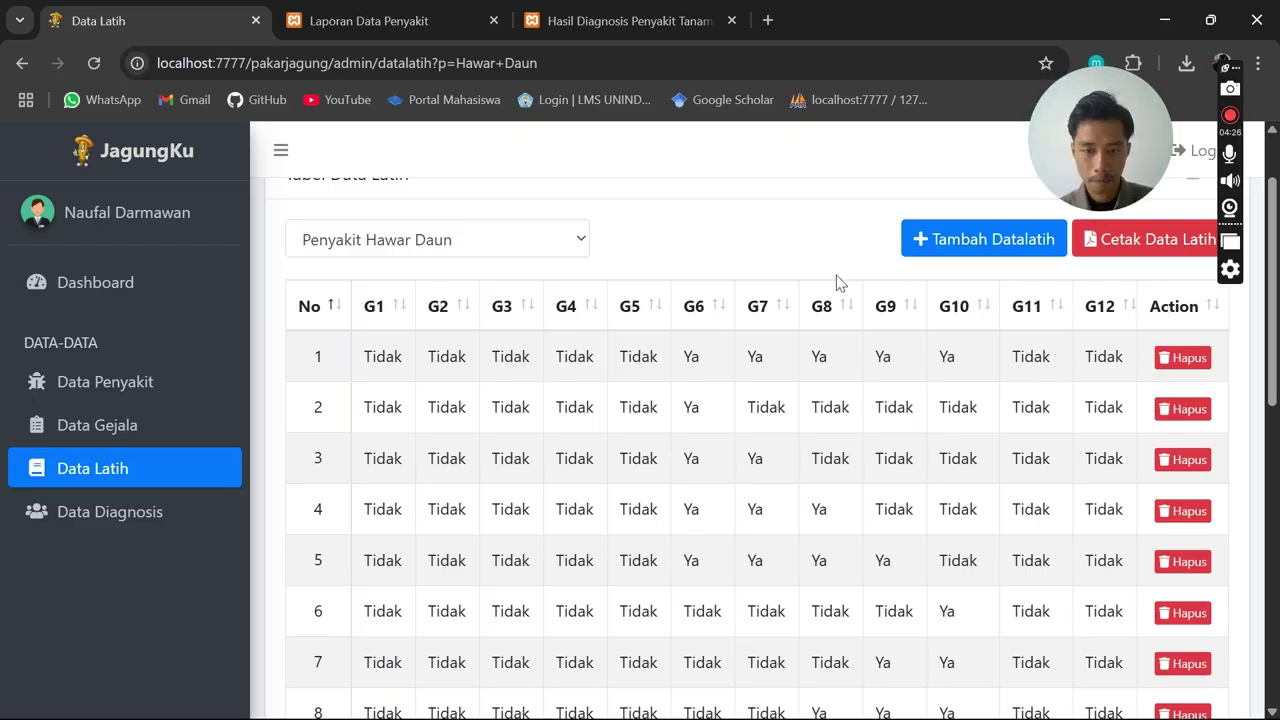
scroll(800, 295, "up", 1)
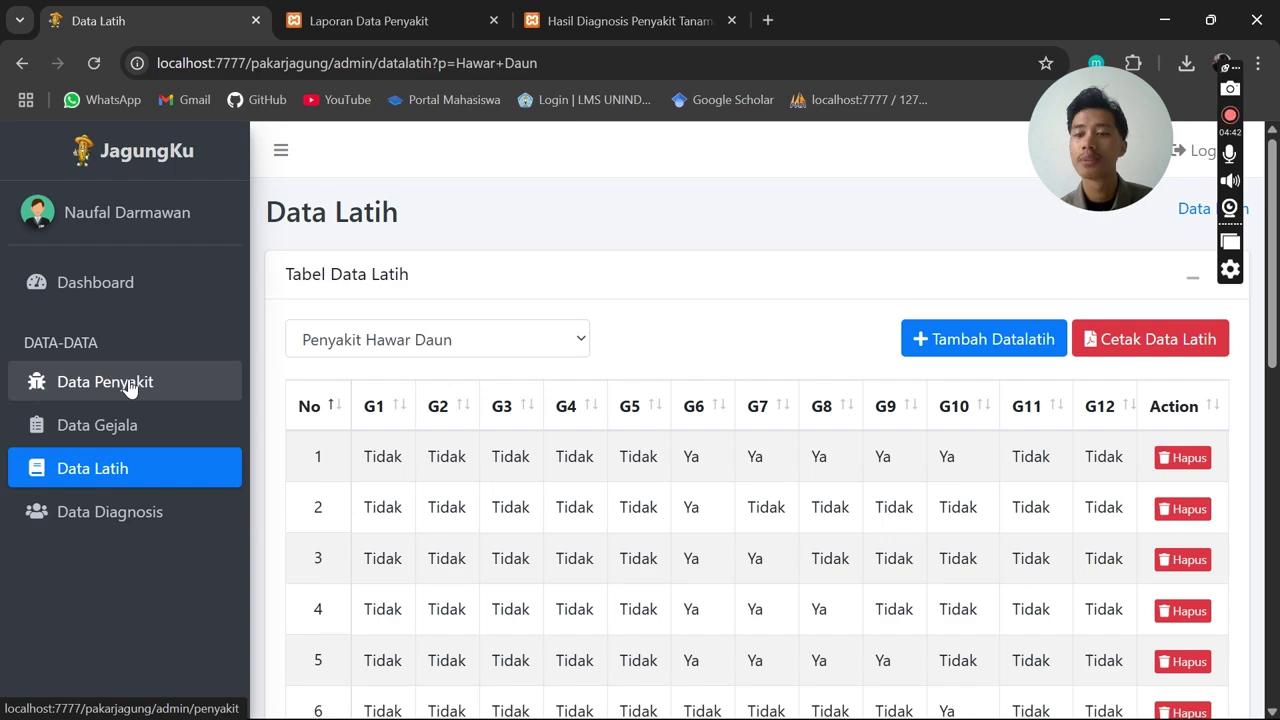
Go via Data Gejala back to Data Latih and start a new record with Tambah Datalatih
left_click(124, 438)
scroll(334, 549, "down", 2)
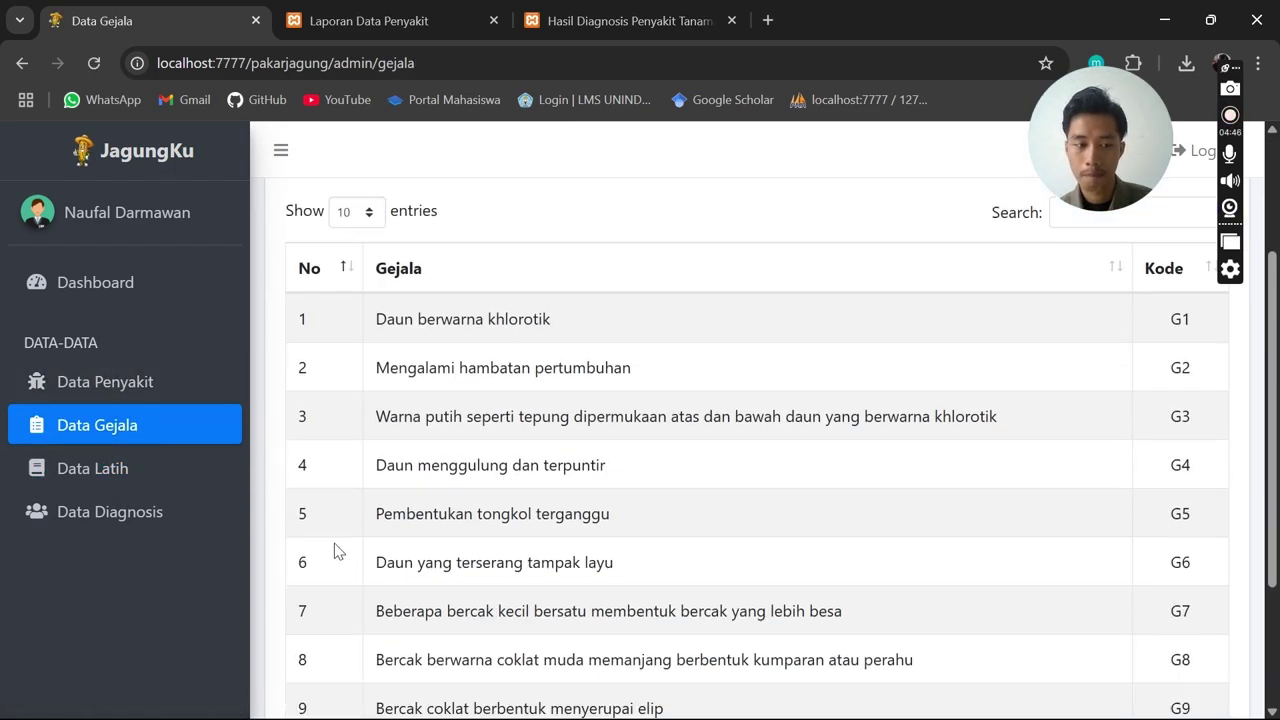
left_click(100, 490)
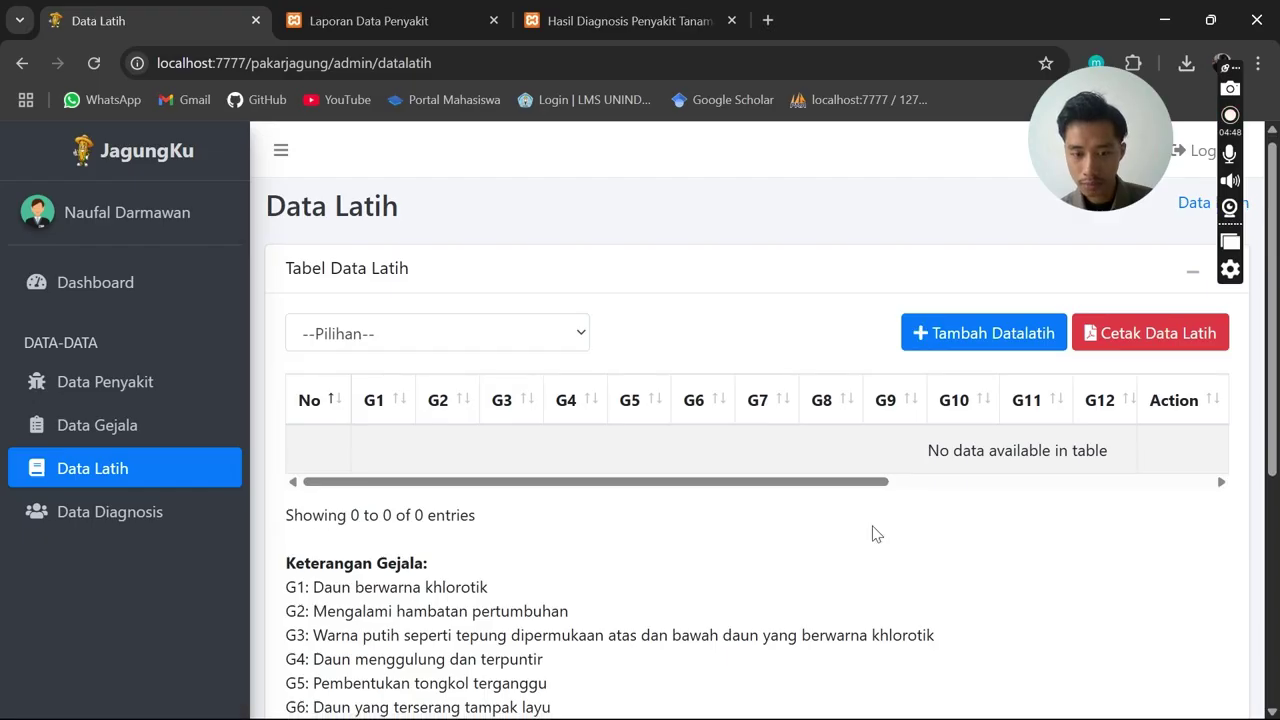
scroll(871, 531, "down", 1)
left_click(995, 244)
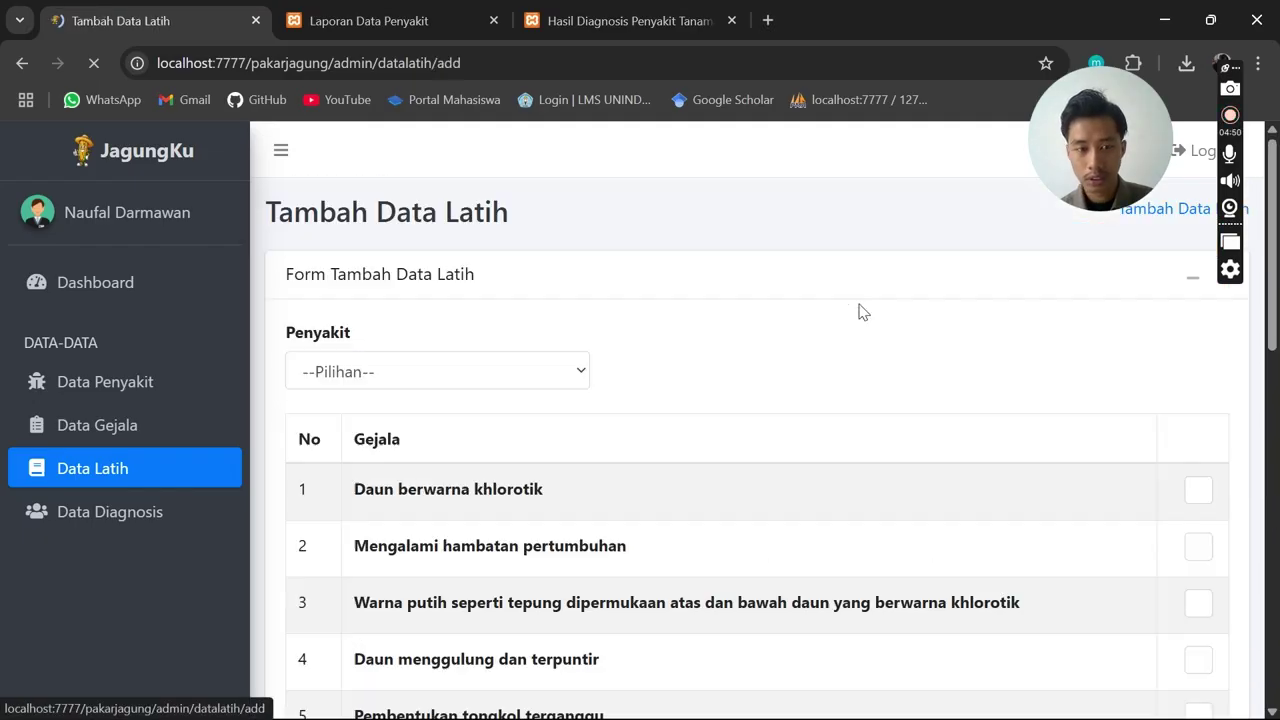
scroll(650, 402, "down", 1)
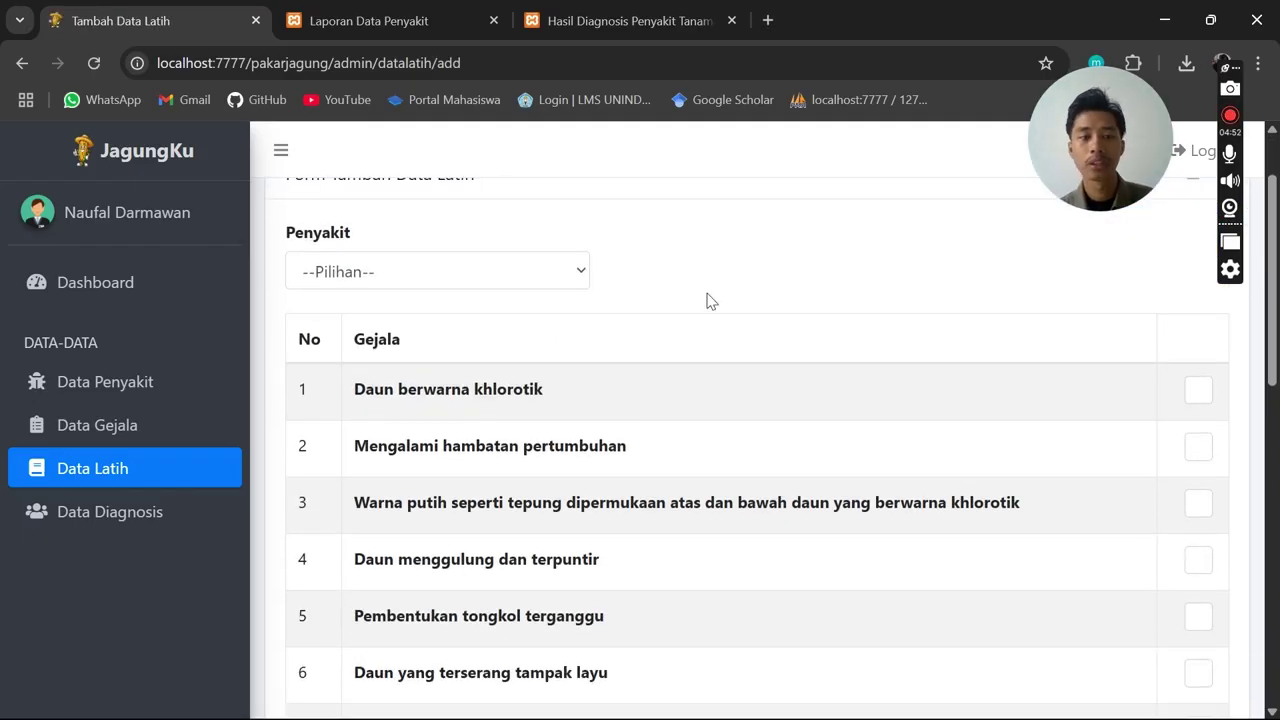
scroll(700, 294, "up", 1)
Tick symptoms 1 and 4 on the new record, then show the Penyakit Bulai training table
left_click(543, 385)
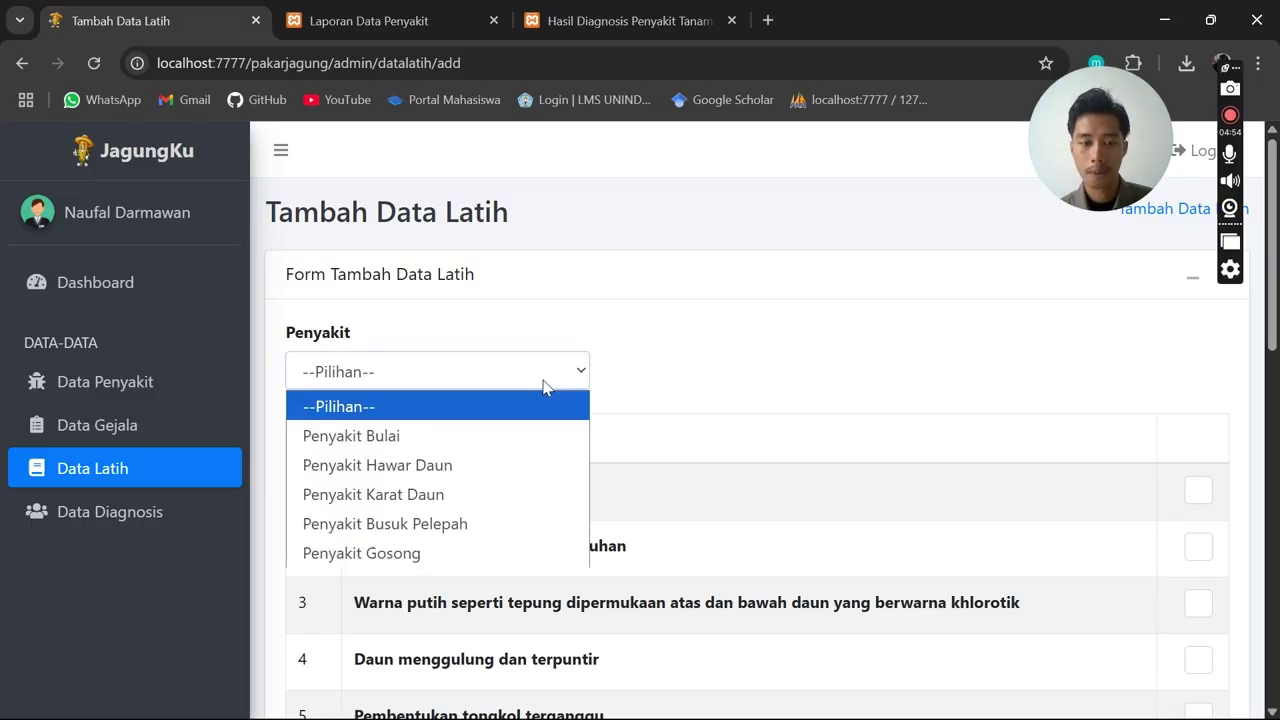
left_click(648, 397)
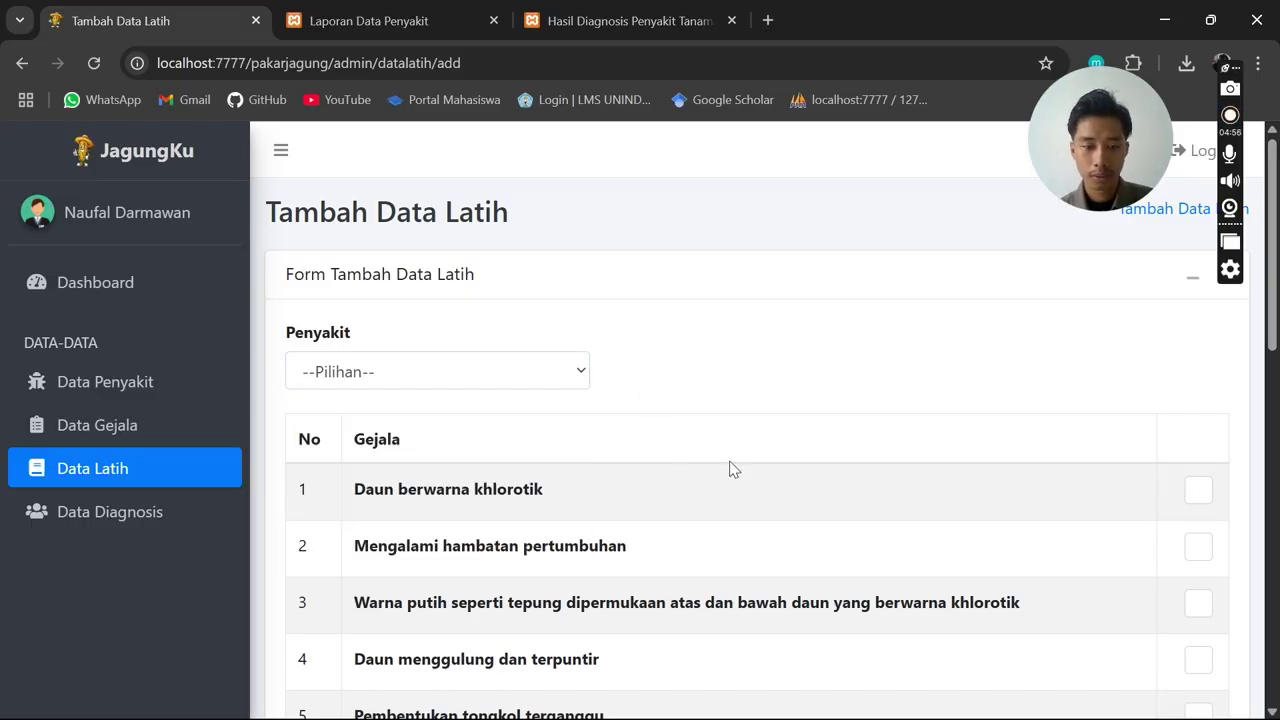
scroll(1057, 466, "down", 1)
left_click(1198, 391)
scroll(1166, 423, "down", 1)
left_click(1198, 461)
scroll(1198, 465, "down", 2)
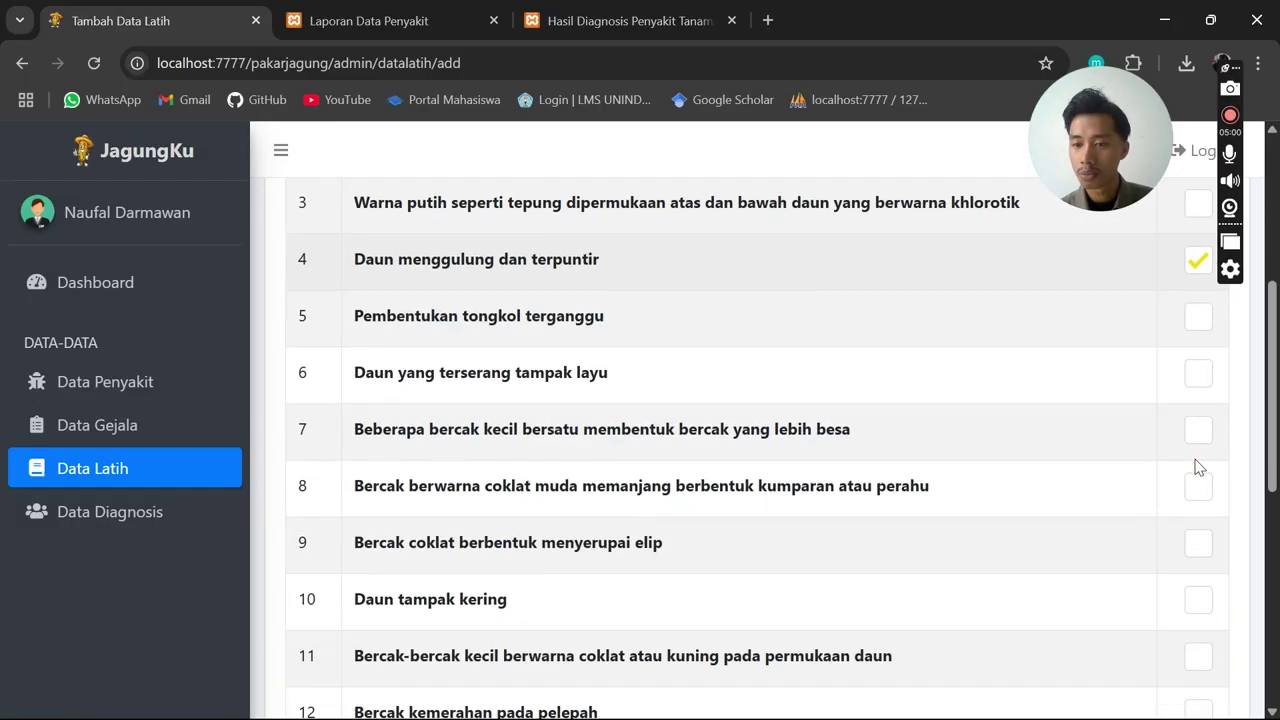
scroll(1200, 443, "down", 4)
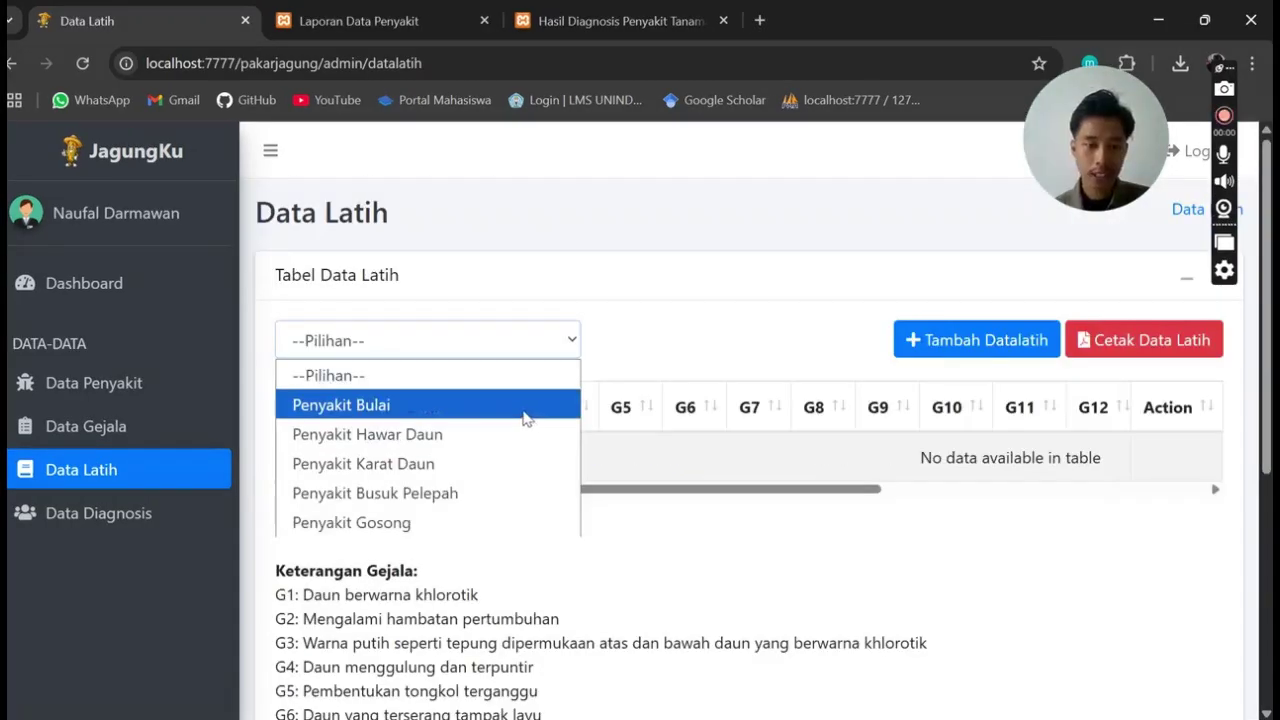
left_click(523, 412)
Start a new training record and tick symptoms 1 and 4
scroll(748, 434, "down", 1)
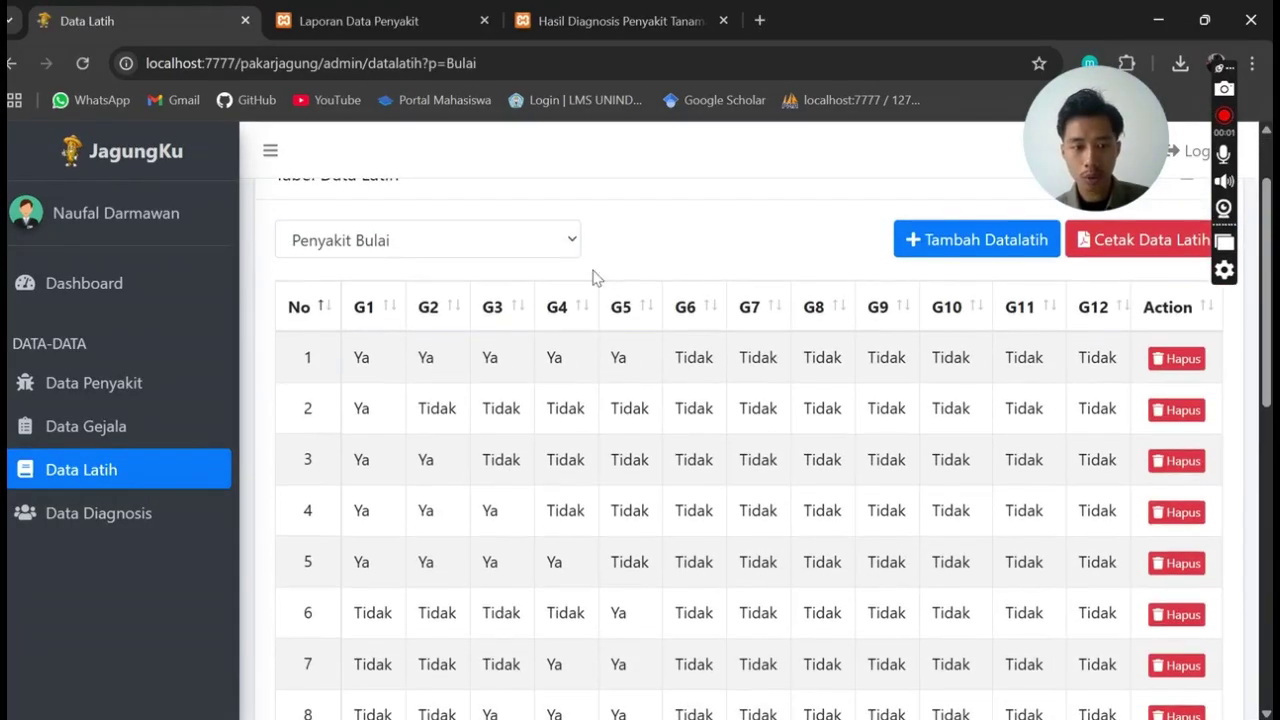
left_click(540, 250)
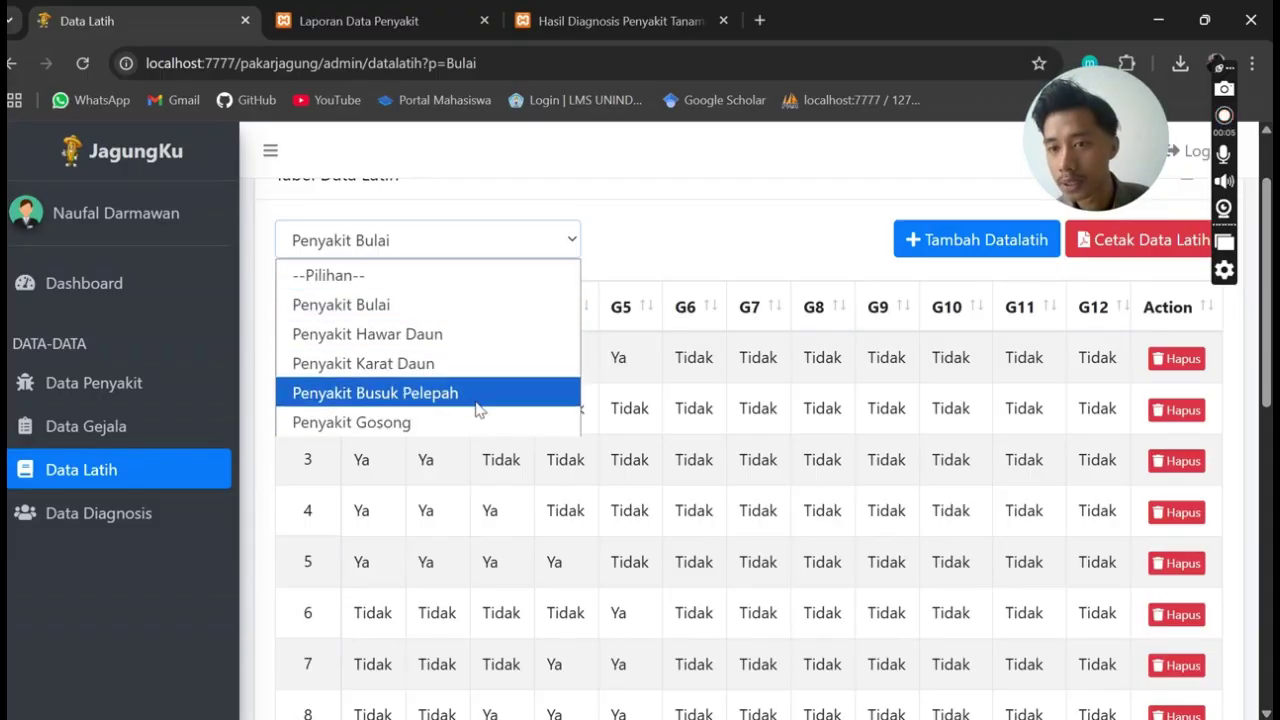
left_click(558, 254)
left_click(995, 238)
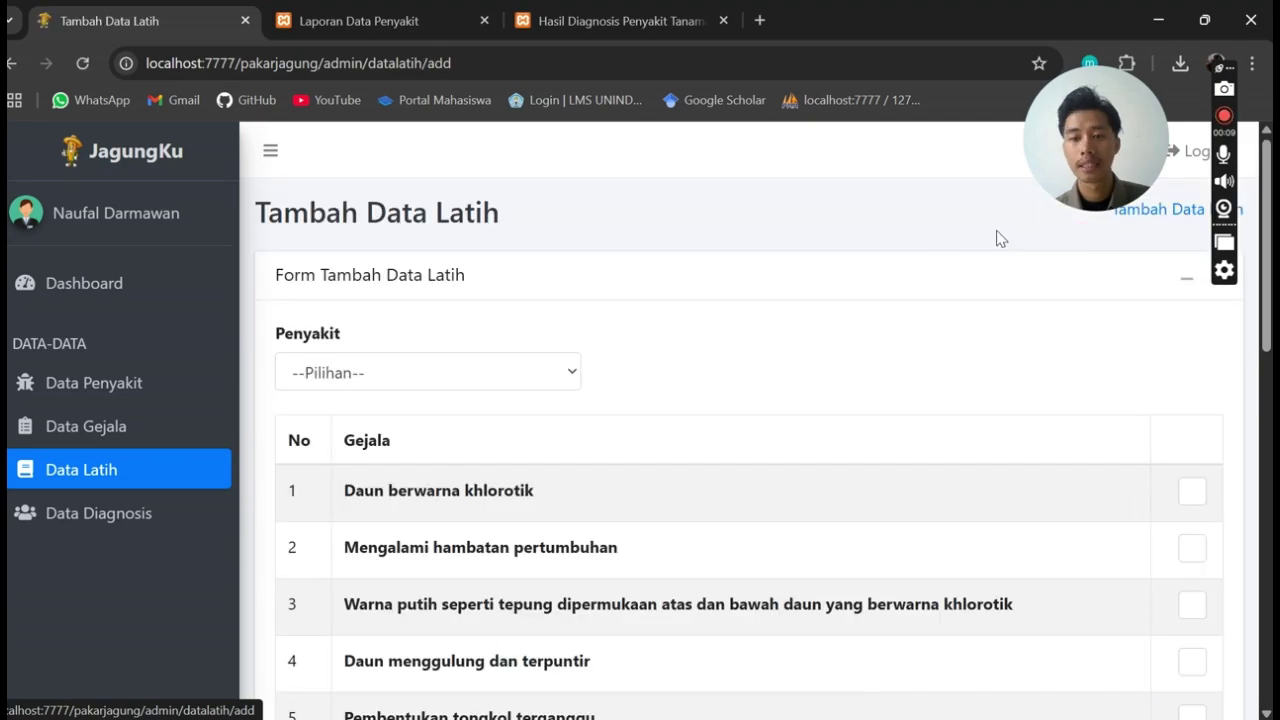
scroll(668, 350, "down", 1)
left_click(1190, 398)
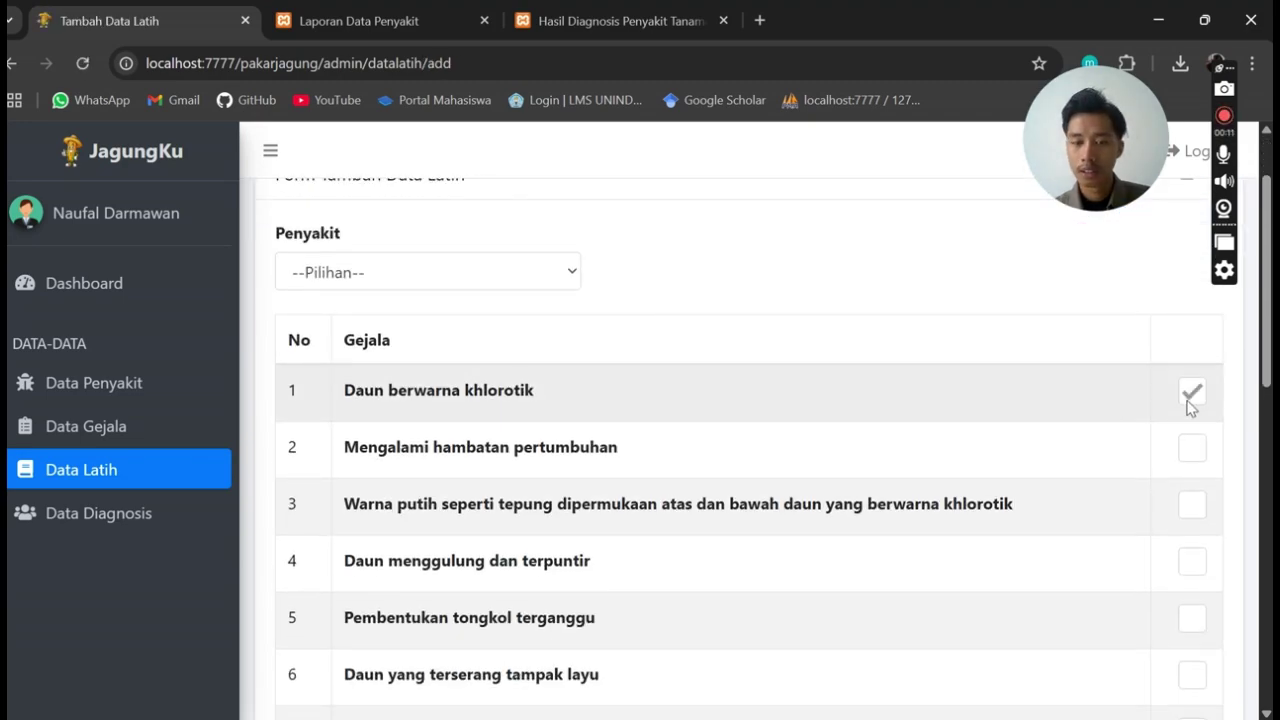
left_click(1190, 398)
scroll(1190, 398, "down", 1)
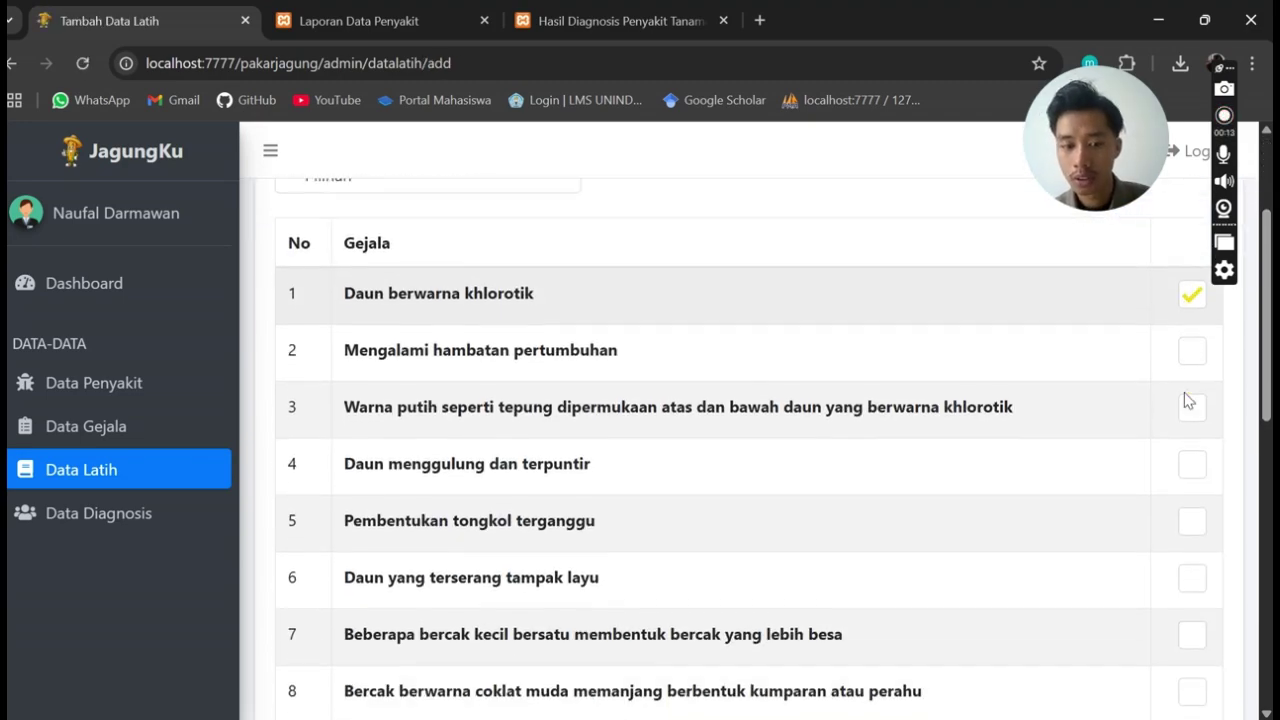
left_click(1190, 460)
Tick symptoms 10, 16 and 18 on the training form
scroll(1065, 423, "down", 3)
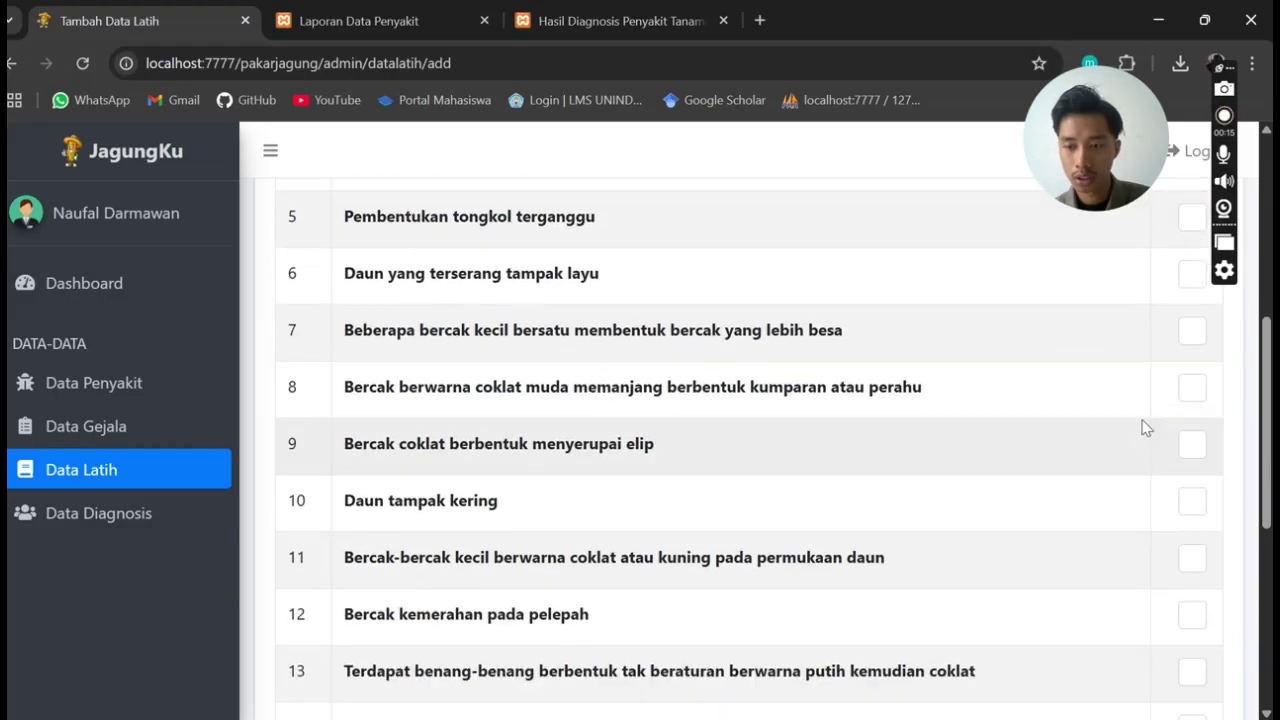
left_click(1195, 503)
scroll(1091, 482, "down", 2)
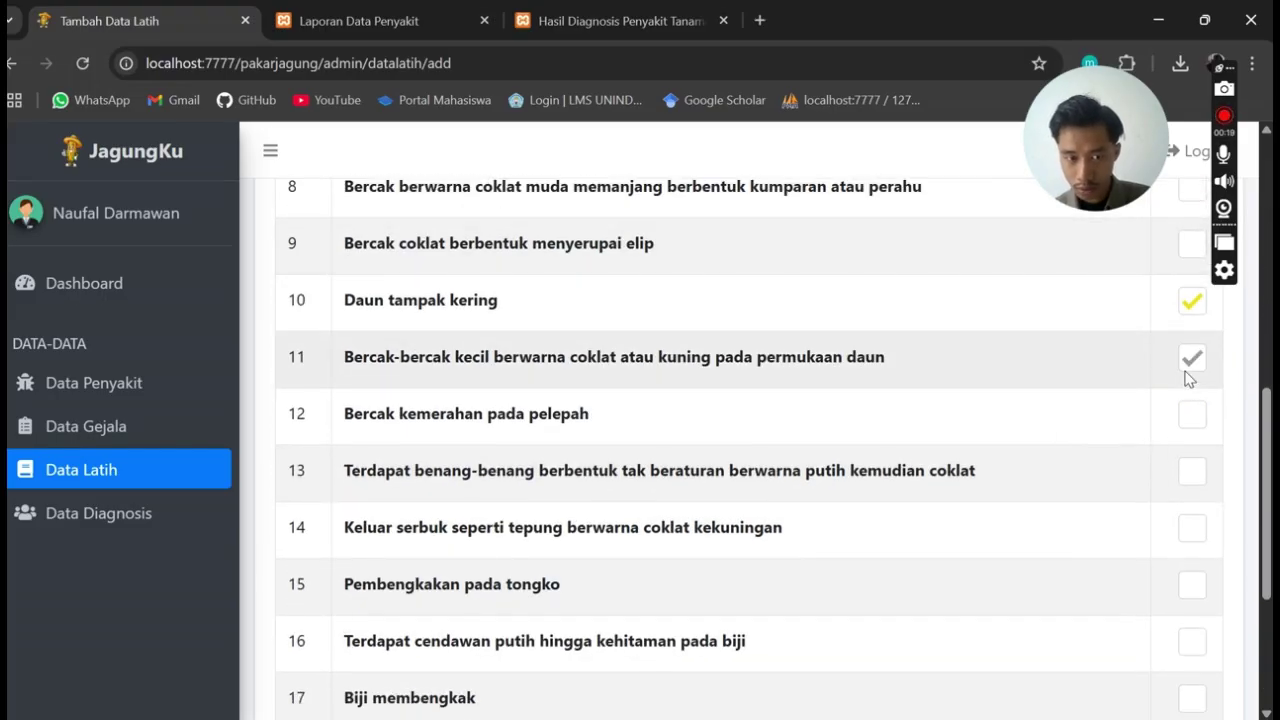
scroll(1165, 410, "down", 2)
left_click(1186, 438)
scroll(1030, 450, "down", 1)
left_click(1188, 470)
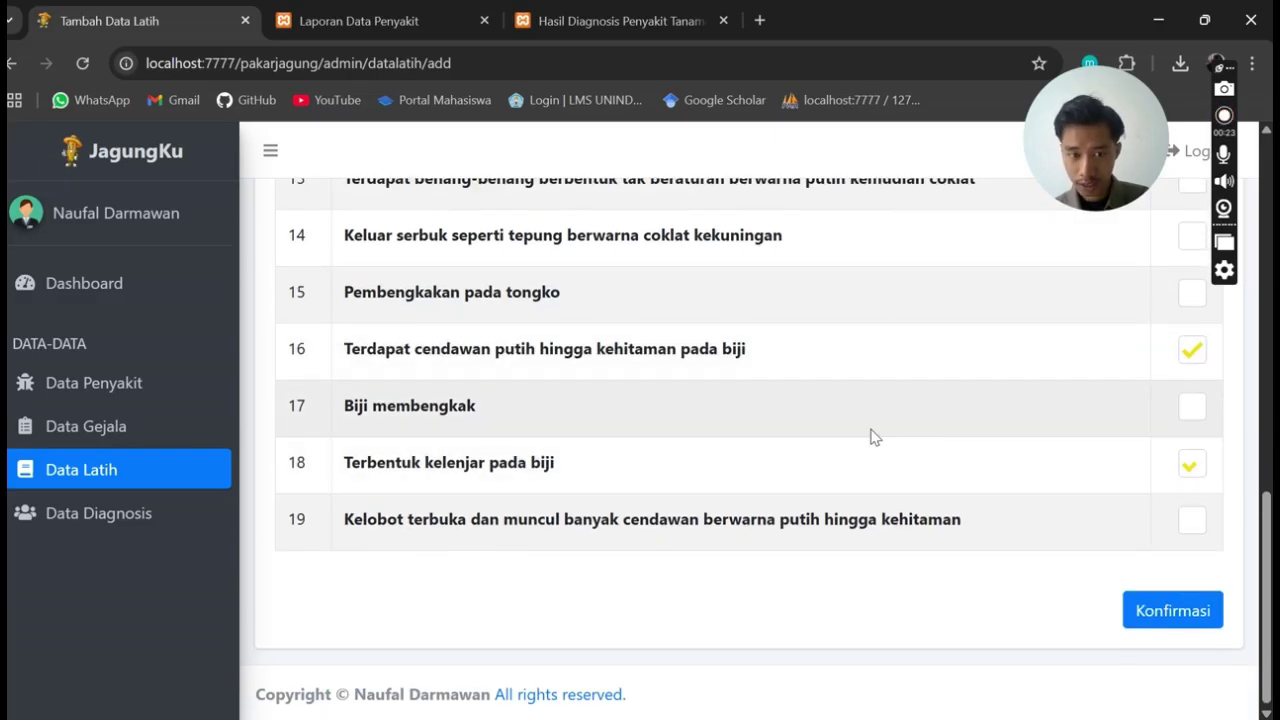
Set the record's disease to Penyakit Busuk Pelepah and review the filled form
scroll(871, 434, "up", 10)
left_click(400, 386)
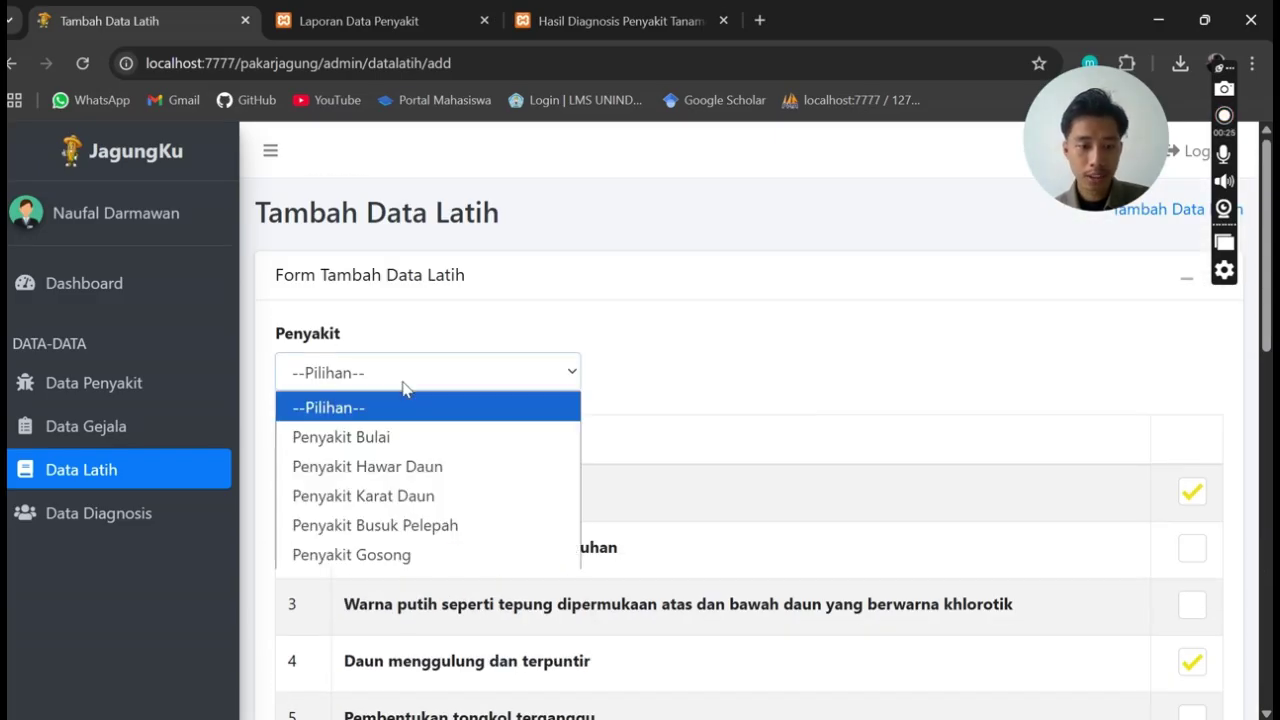
left_click(429, 523)
scroll(690, 400, "down", 1)
scroll(822, 459, "down", 9)
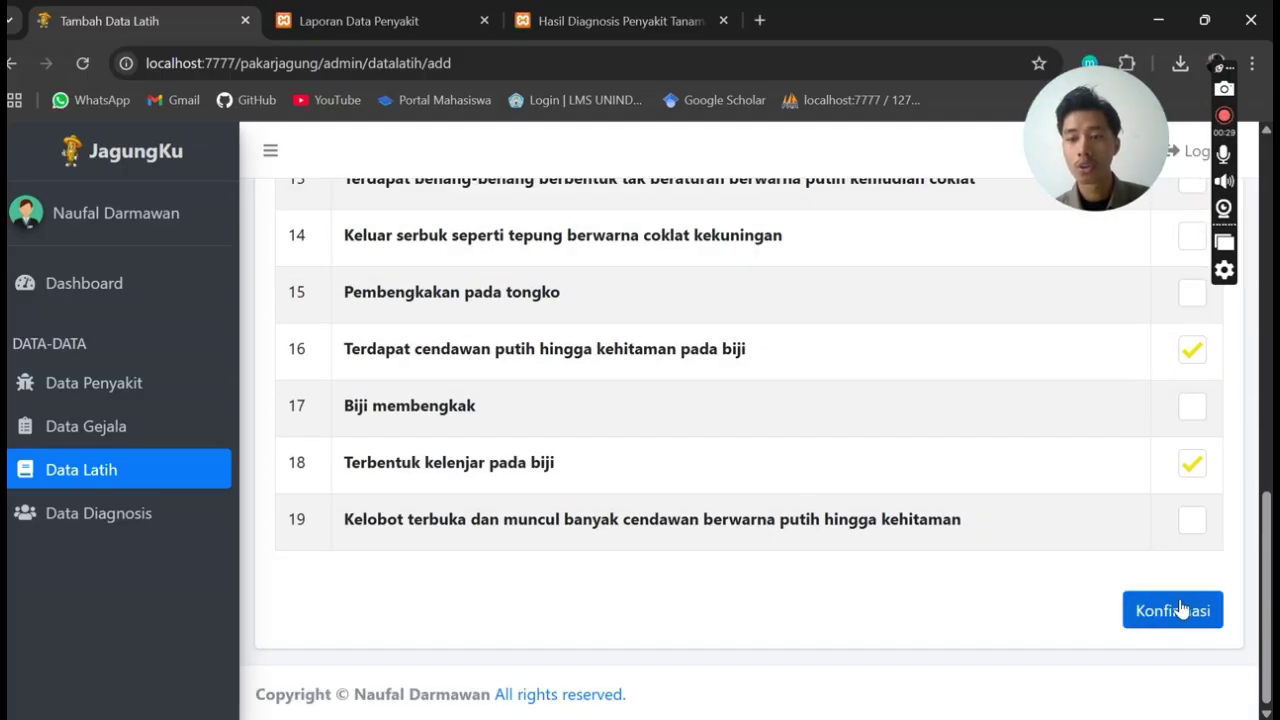
scroll(930, 578, "up", 3)
scroll(930, 578, "up", 7)
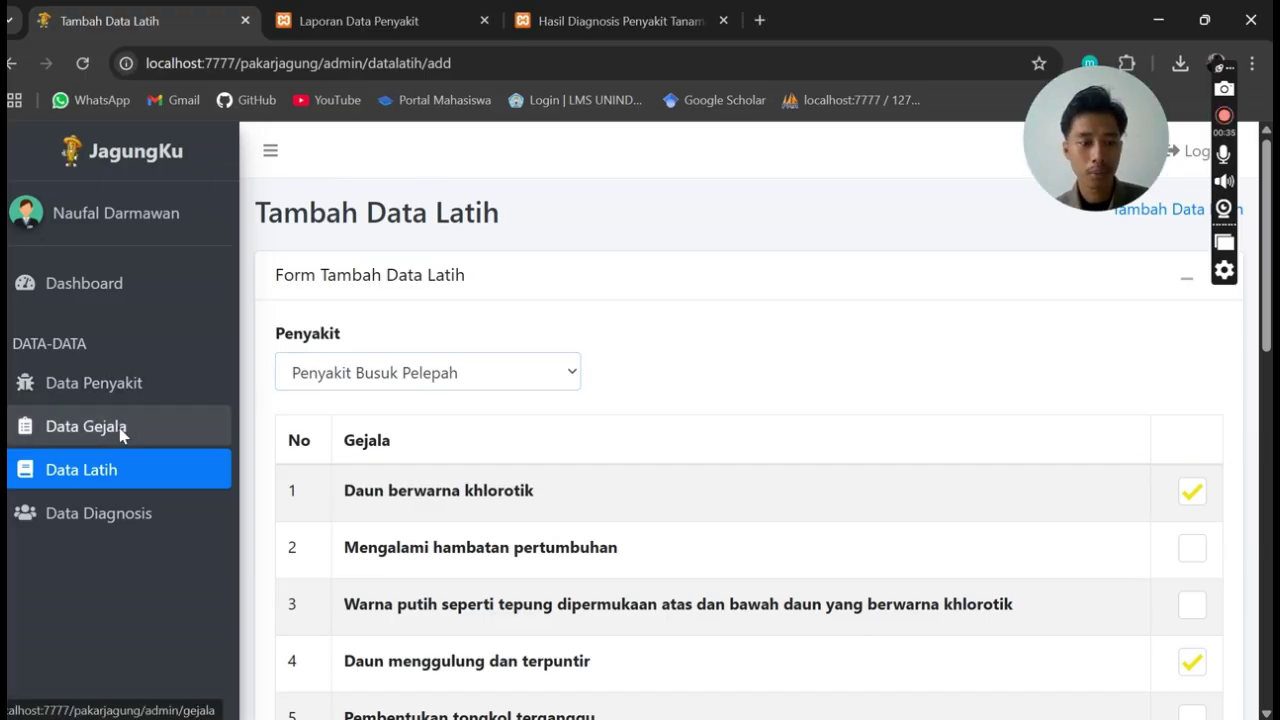
left_click(83, 432)
Filter the Data Latih table to Penyakit Gosong
left_click(95, 472)
left_click(474, 358)
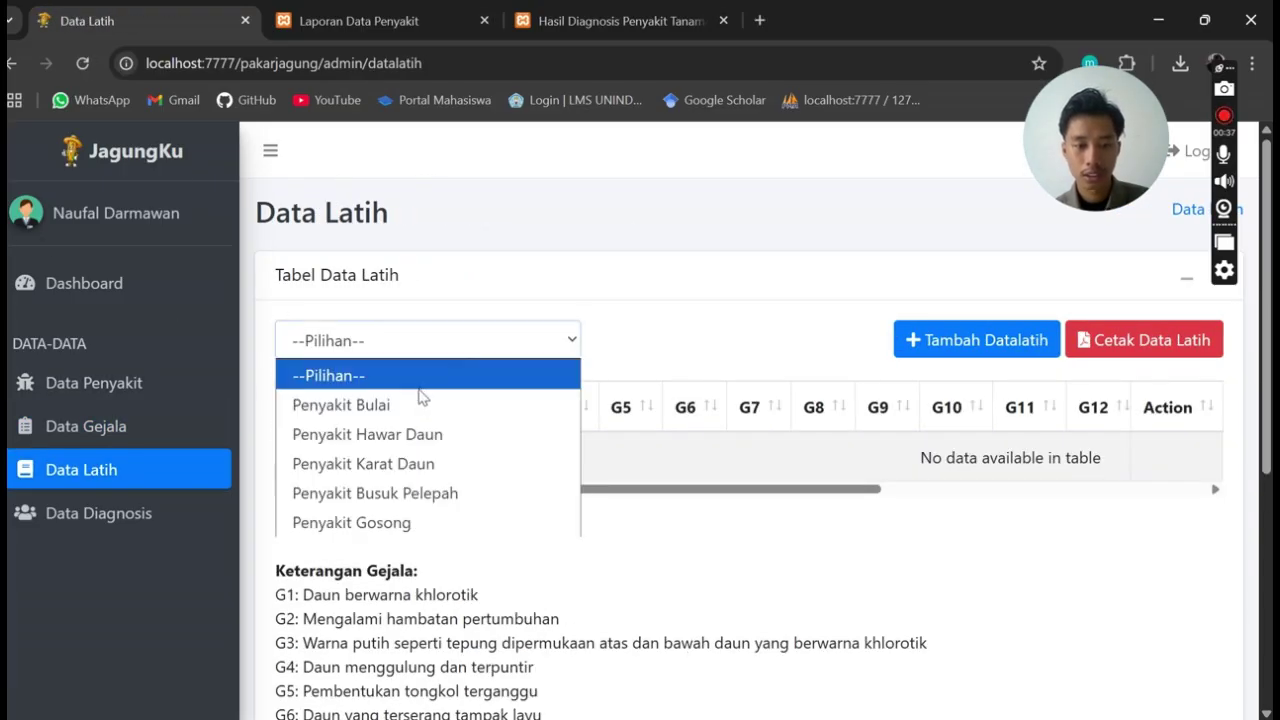
left_click(382, 520)
scroll(711, 480, "down", 5)
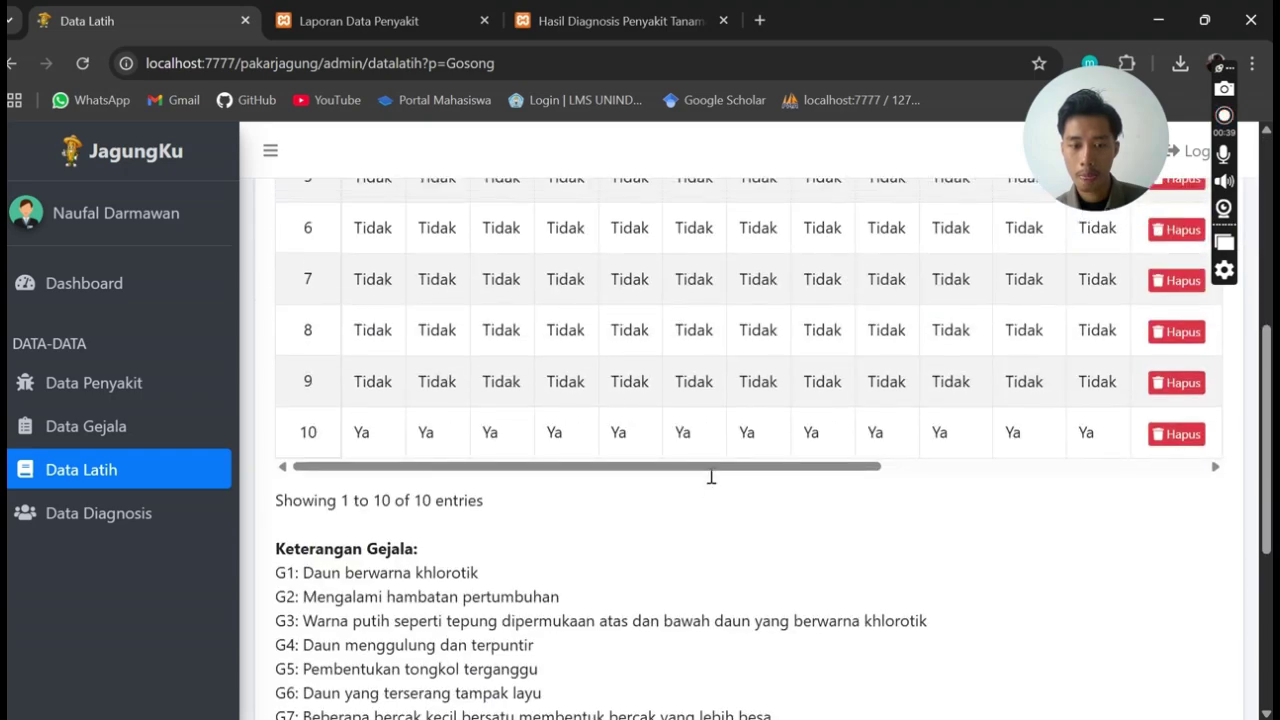
scroll(723, 434, "up", 5)
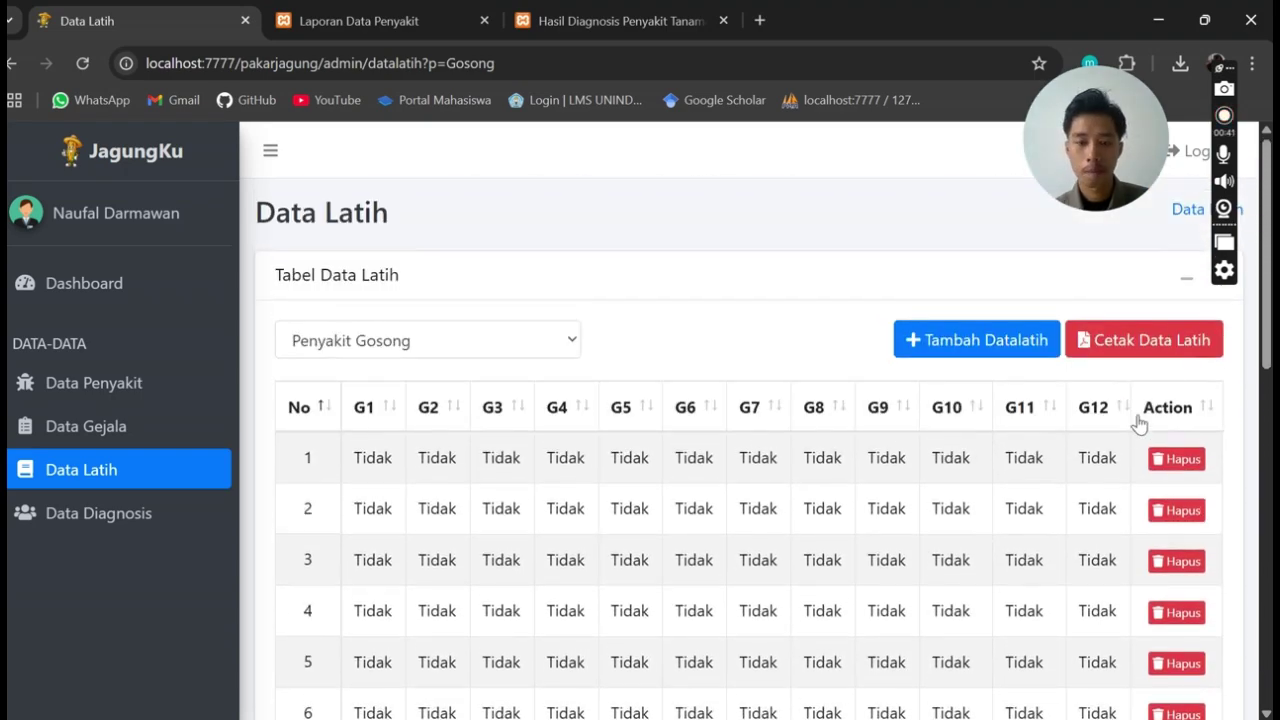
Open the 44-row Laporan Data Latih report via Cetak Data Latih and scroll through it
left_click(1167, 342)
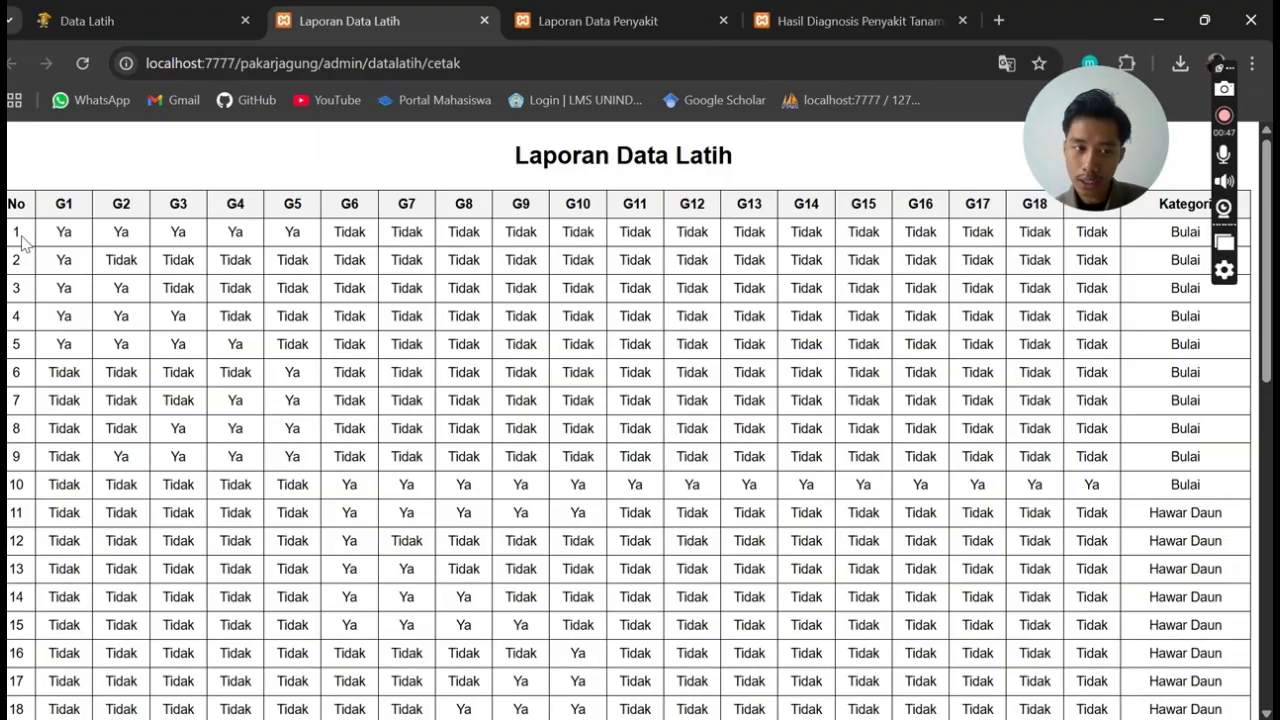
left_click_drag(1092, 163, 122, 163)
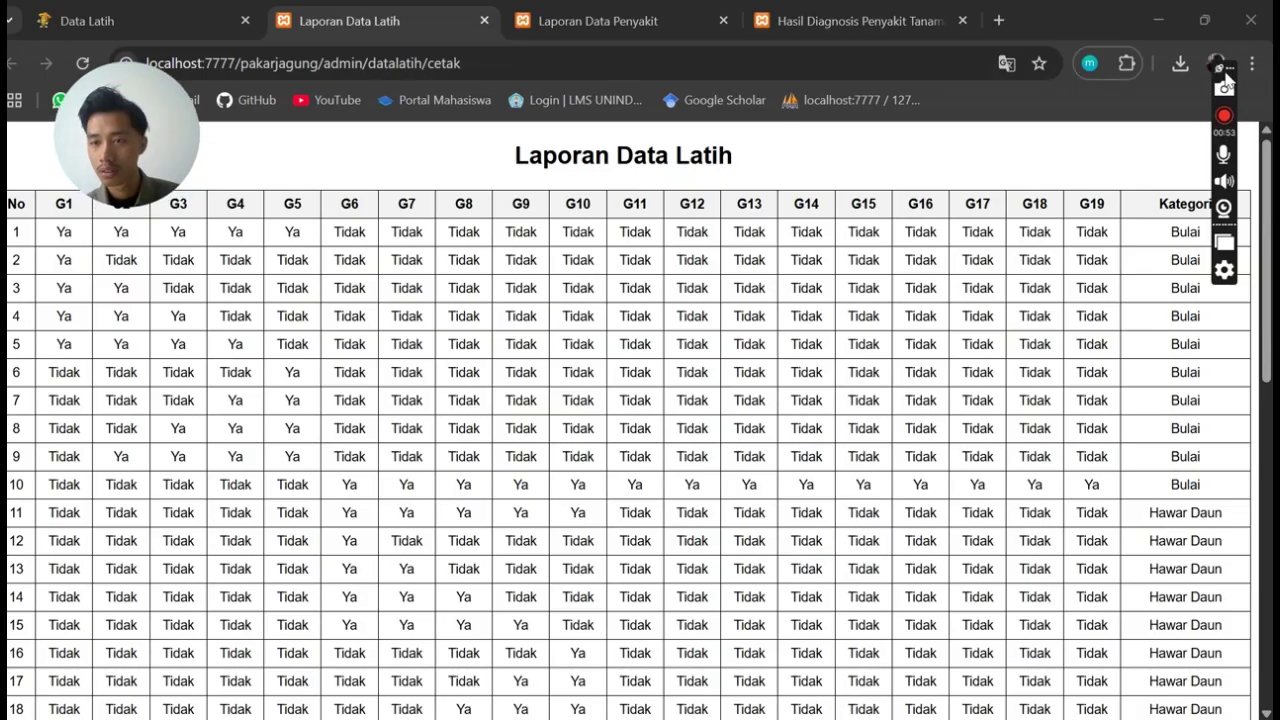
left_click_drag(1227, 75, 1085, 8)
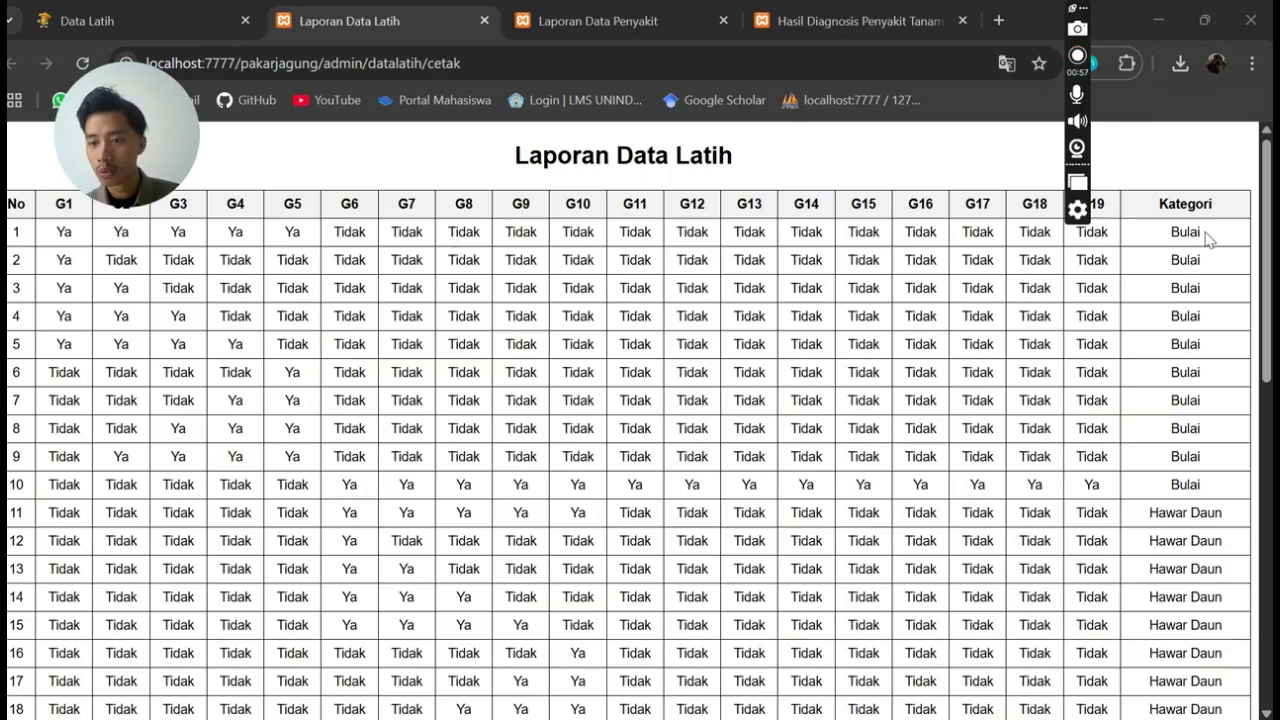
scroll(1183, 452, "down", 3)
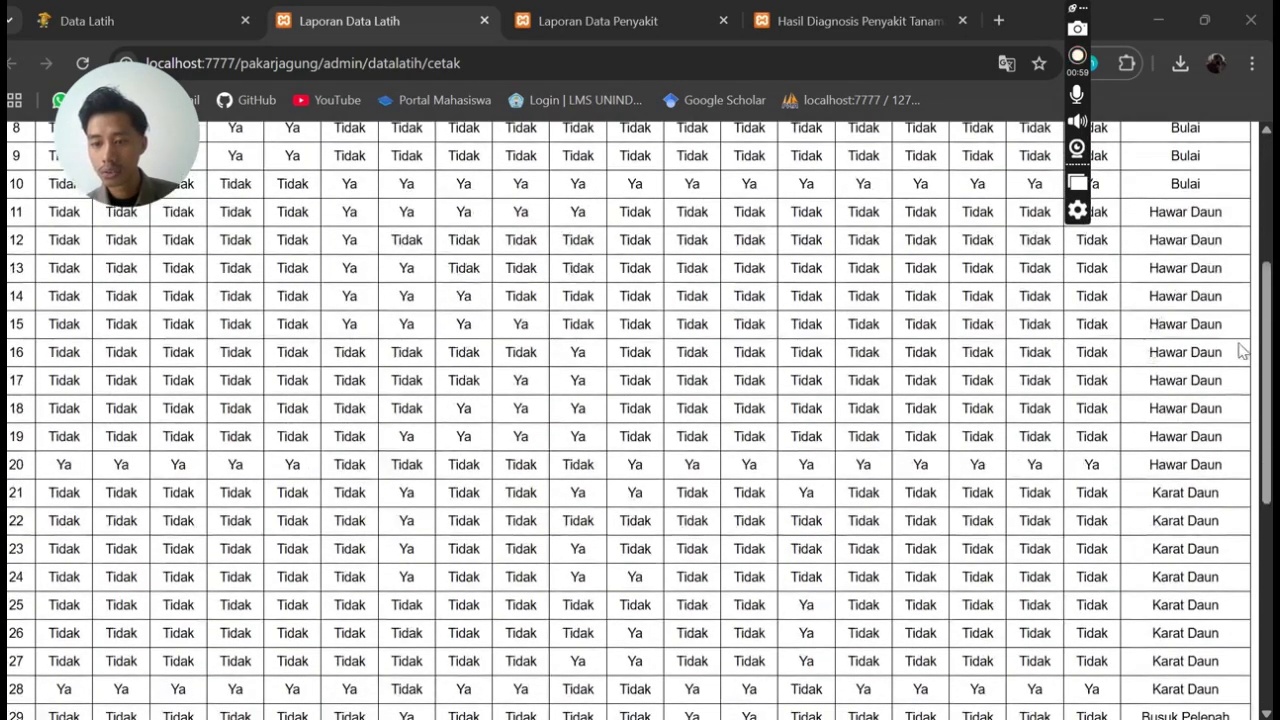
scroll(1150, 310, "down", 1)
scroll(1131, 430, "down", 4)
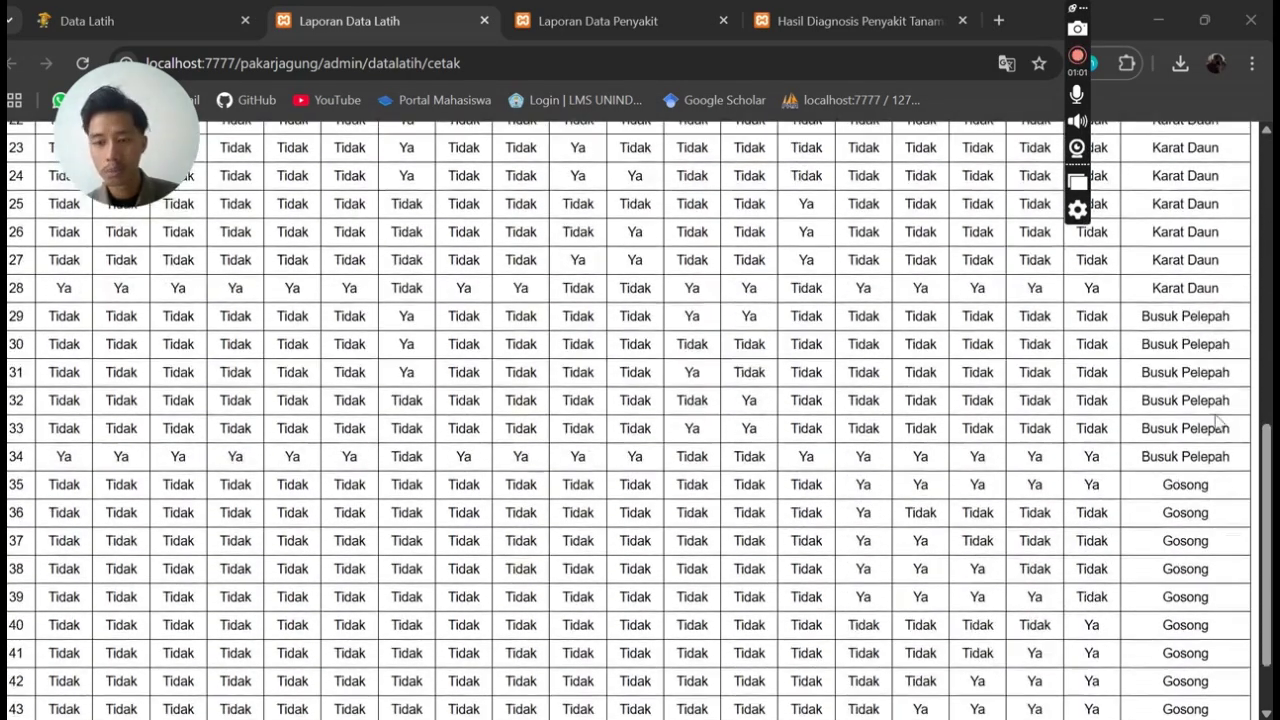
scroll(1143, 411, "down", 1)
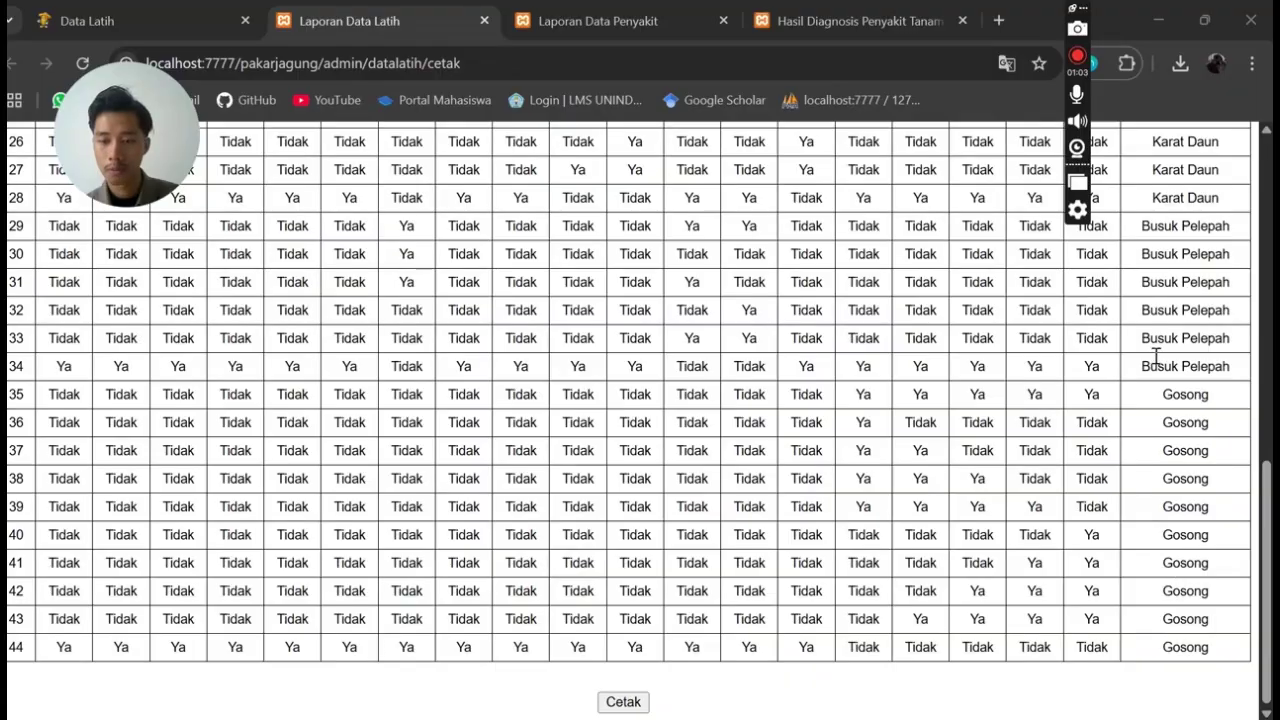
scroll(733, 510, "up", 6)
scroll(562, 600, "down", 6)
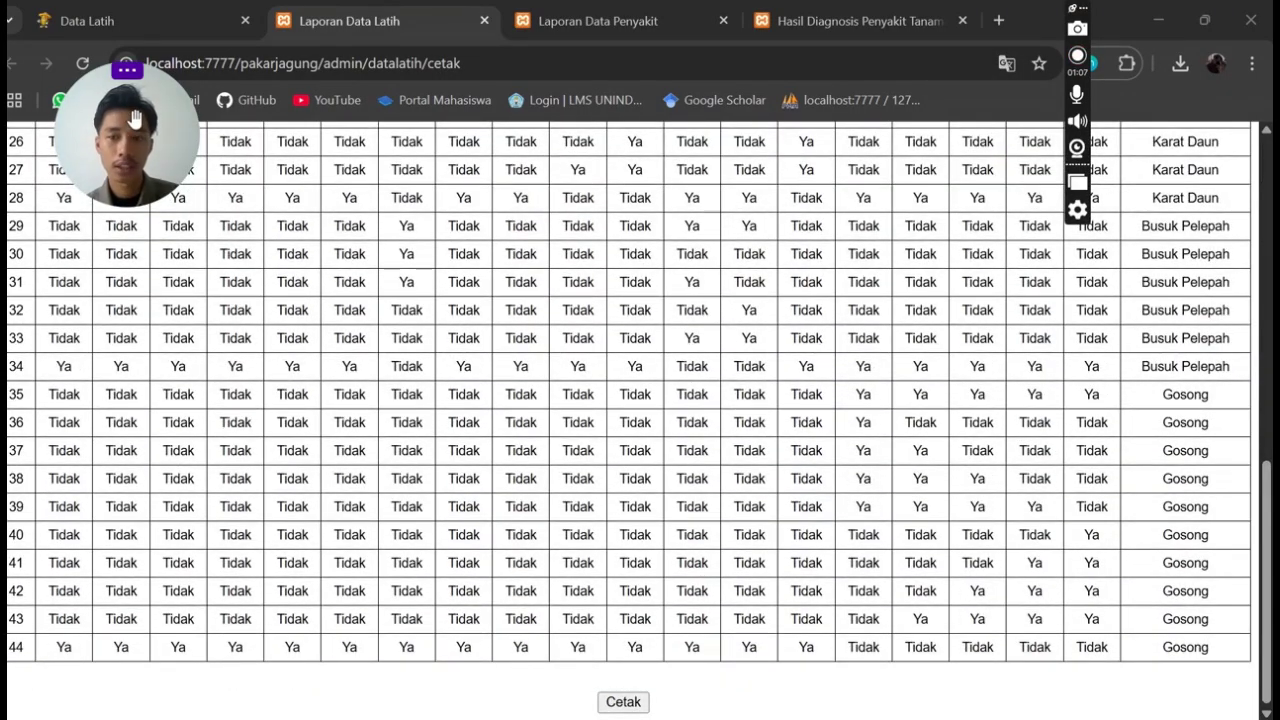
left_click(103, 20)
left_click_drag(133, 150, 958, 137)
Open the Data Diagnosis table and scroll through the consultation records
left_click(100, 528)
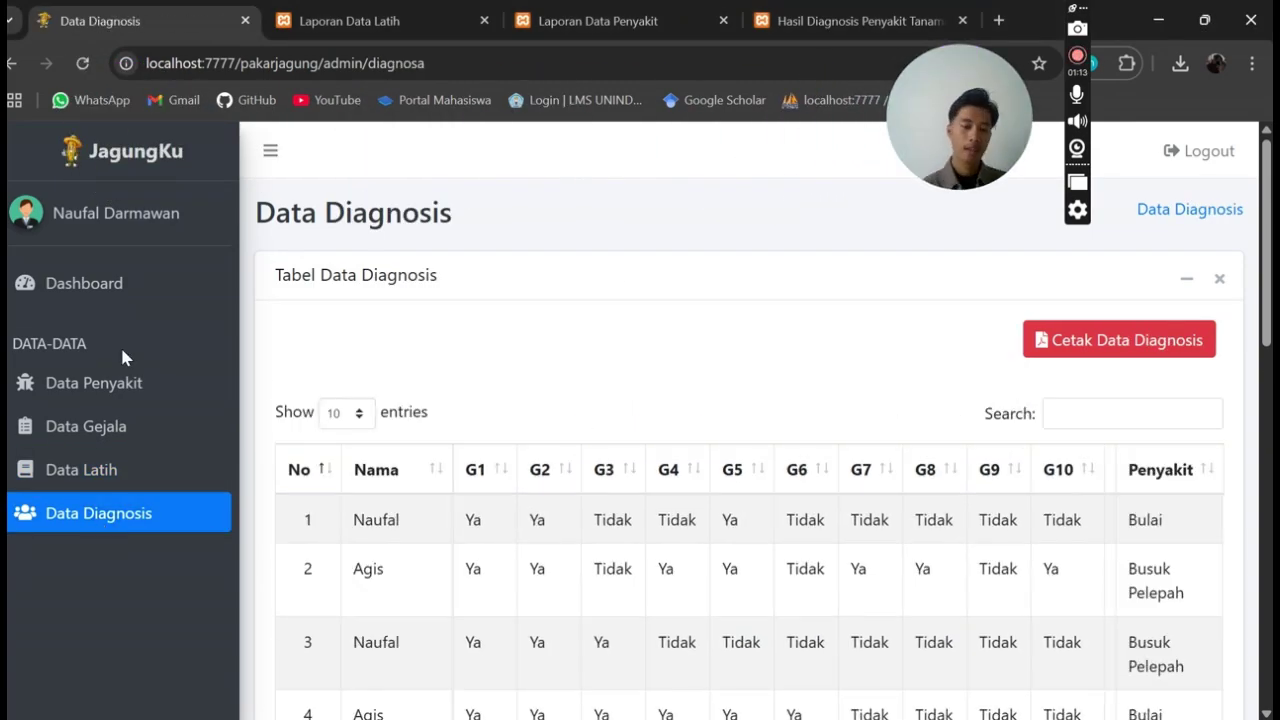
scroll(658, 380, "down", 1)
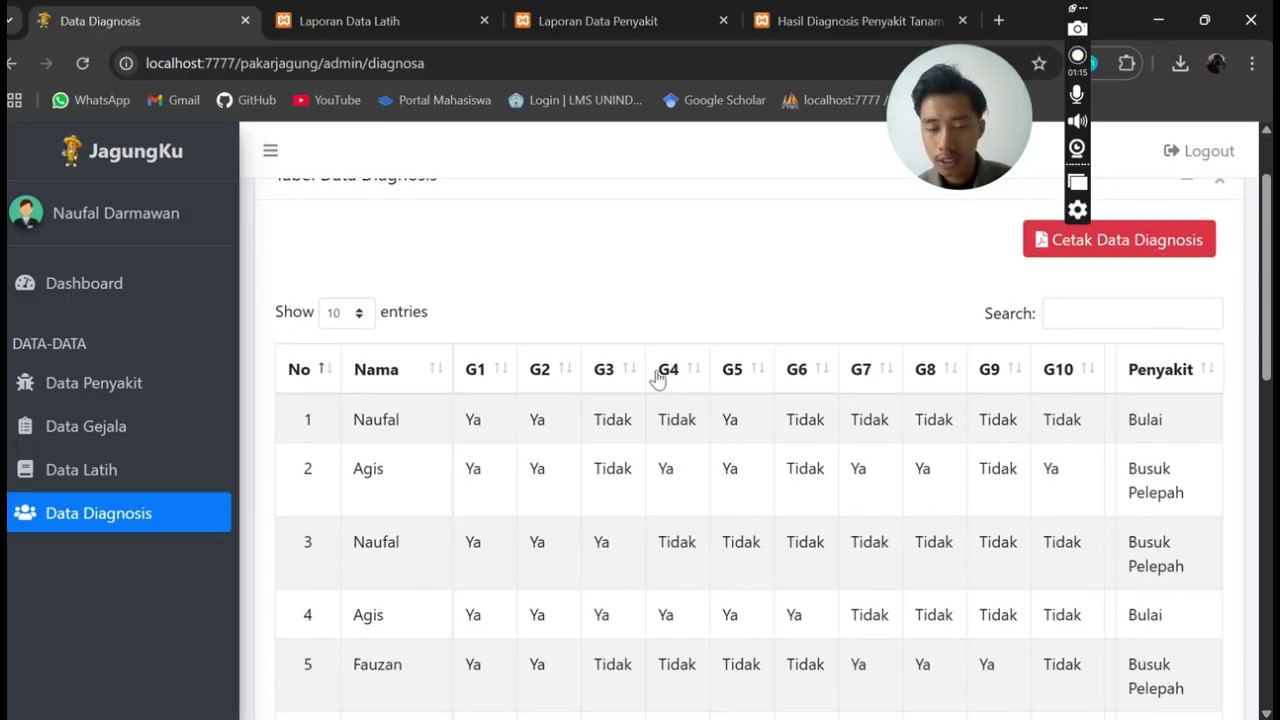
scroll(716, 309, "up", 1)
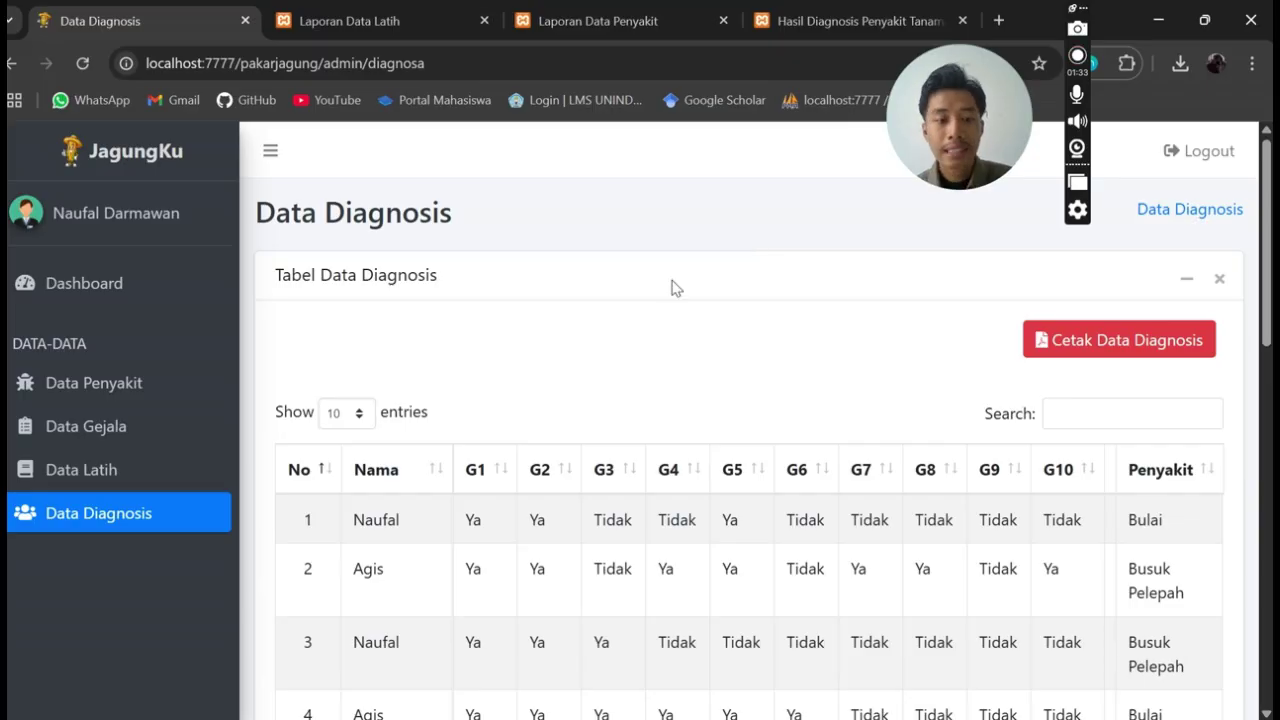
scroll(614, 323, "down", 2)
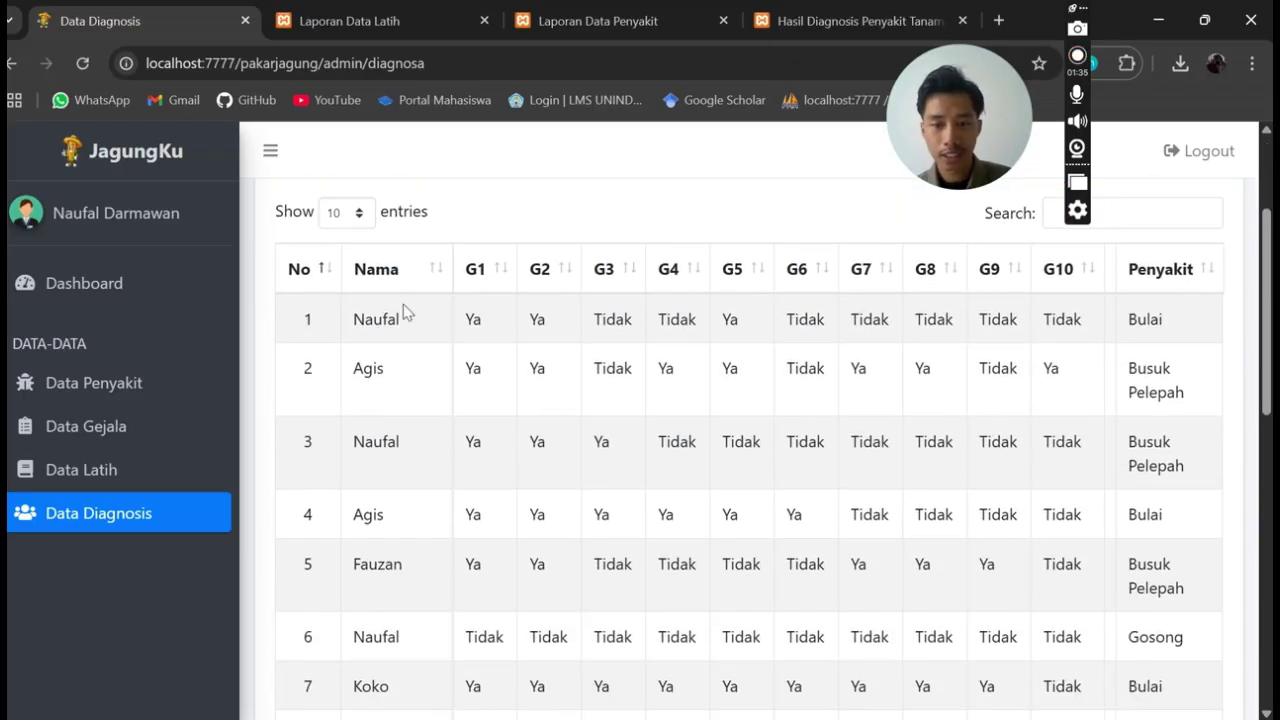
scroll(800, 320, "up", 2)
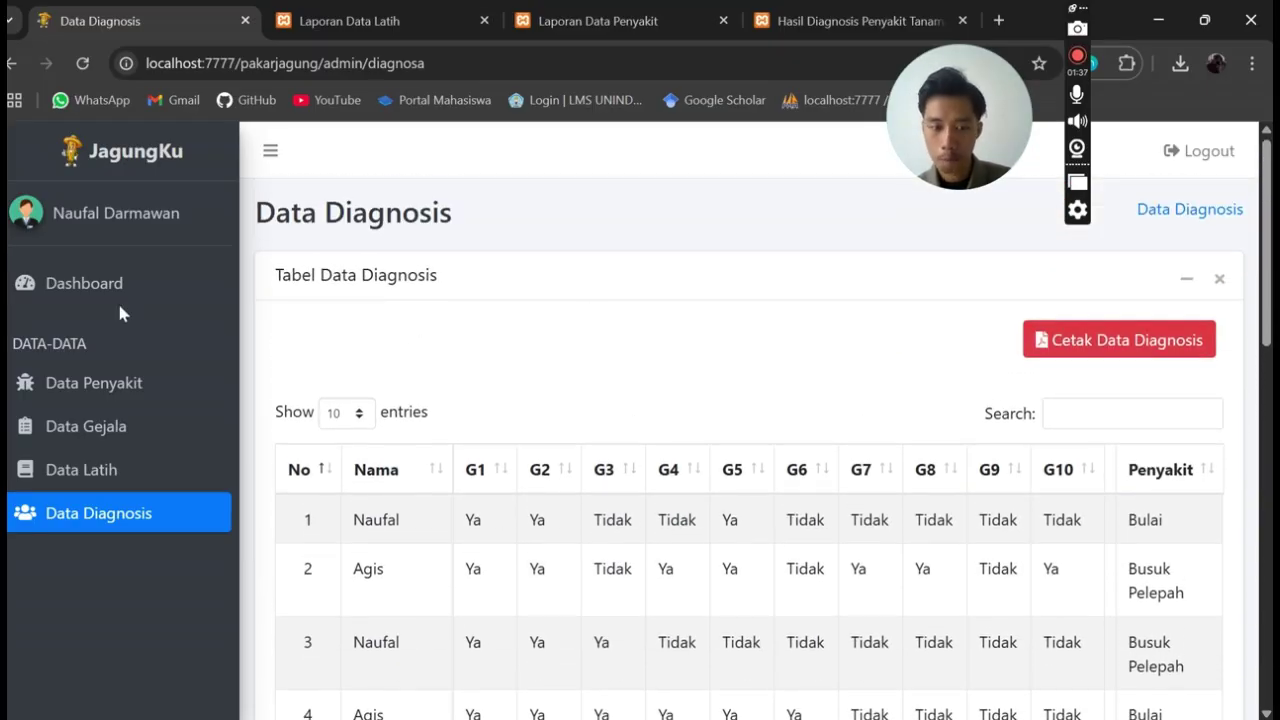
scroll(738, 317, "down", 2)
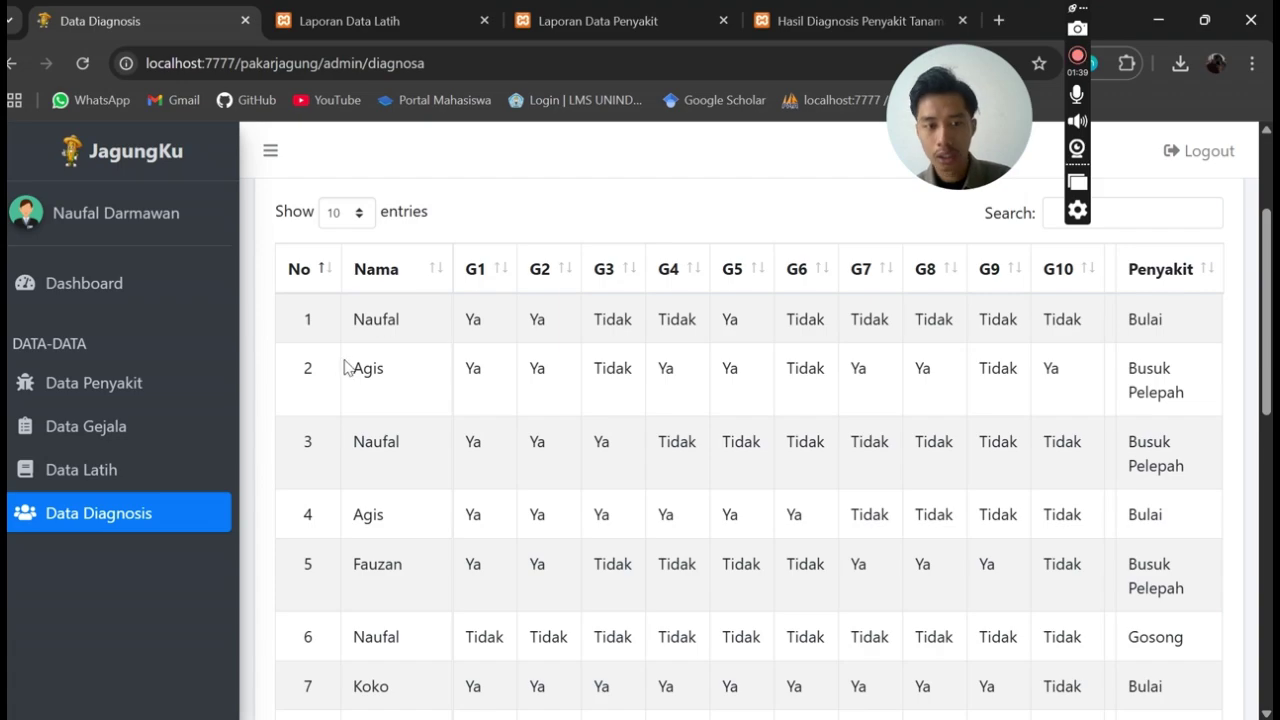
Toggle the Nama column sort several times, then restore ordering by No
left_click(389, 283)
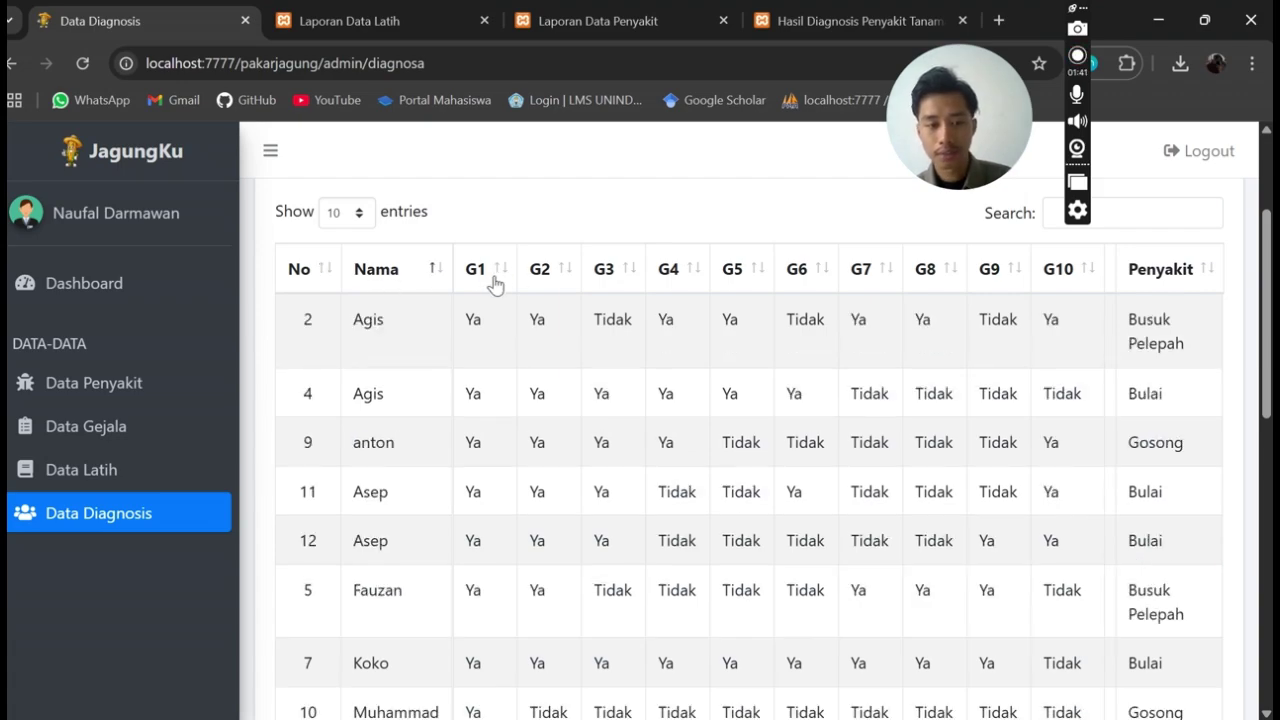
left_click(400, 280)
left_click(360, 295)
left_click(364, 292)
left_click(365, 291)
left_click(366, 290)
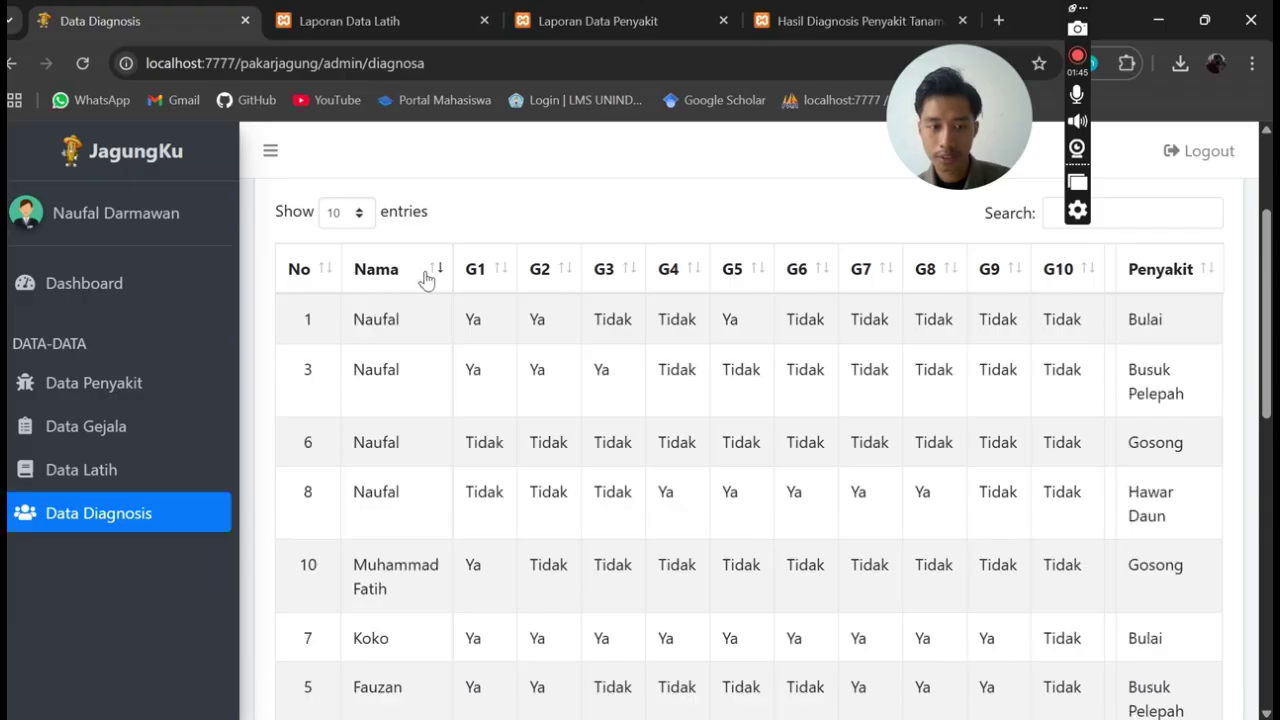
left_click(318, 292)
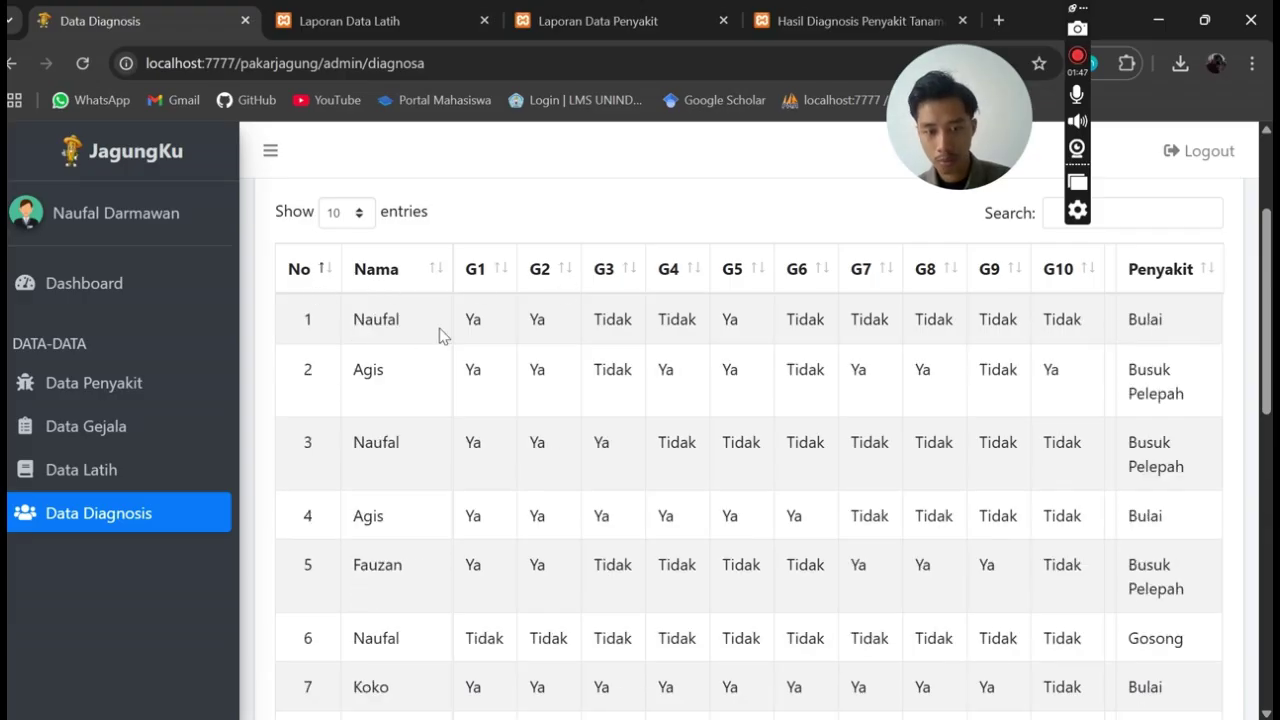
Move to the table's second page showing entries 11–12 of 12, both Bulai
scroll(650, 320, "down", 1)
scroll(680, 335, "up", 2)
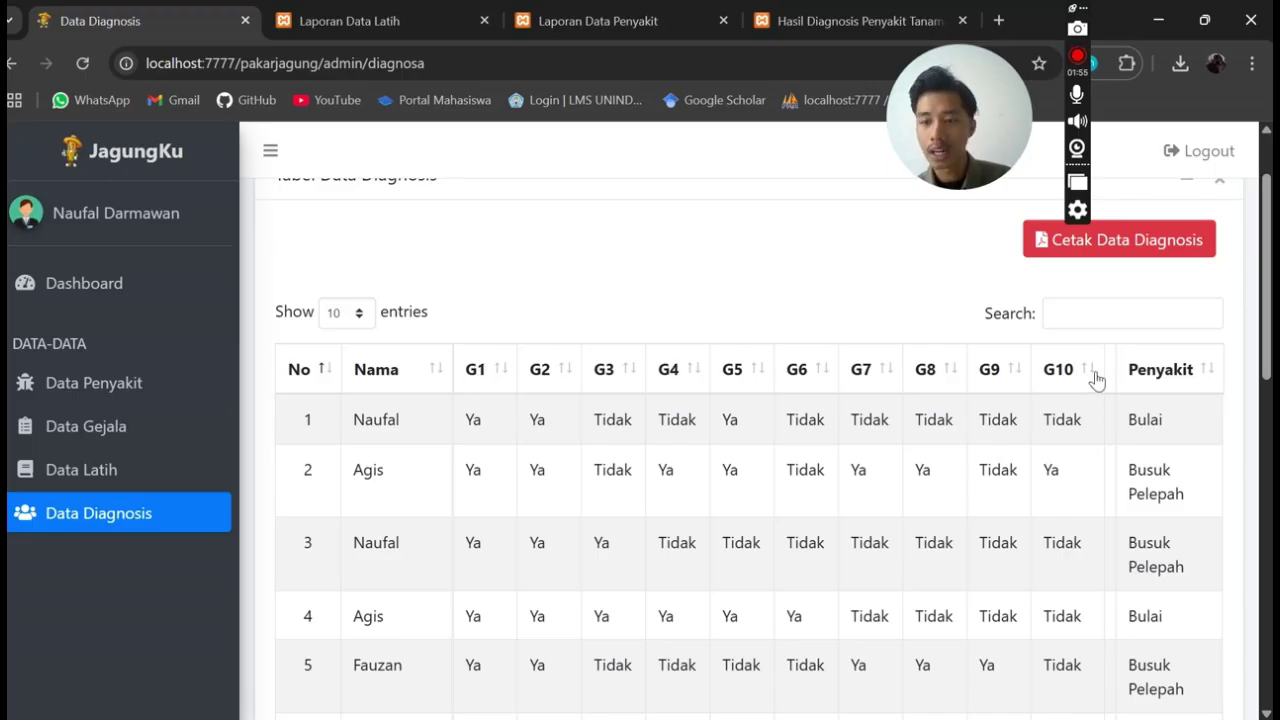
scroll(1015, 500, "down", 1)
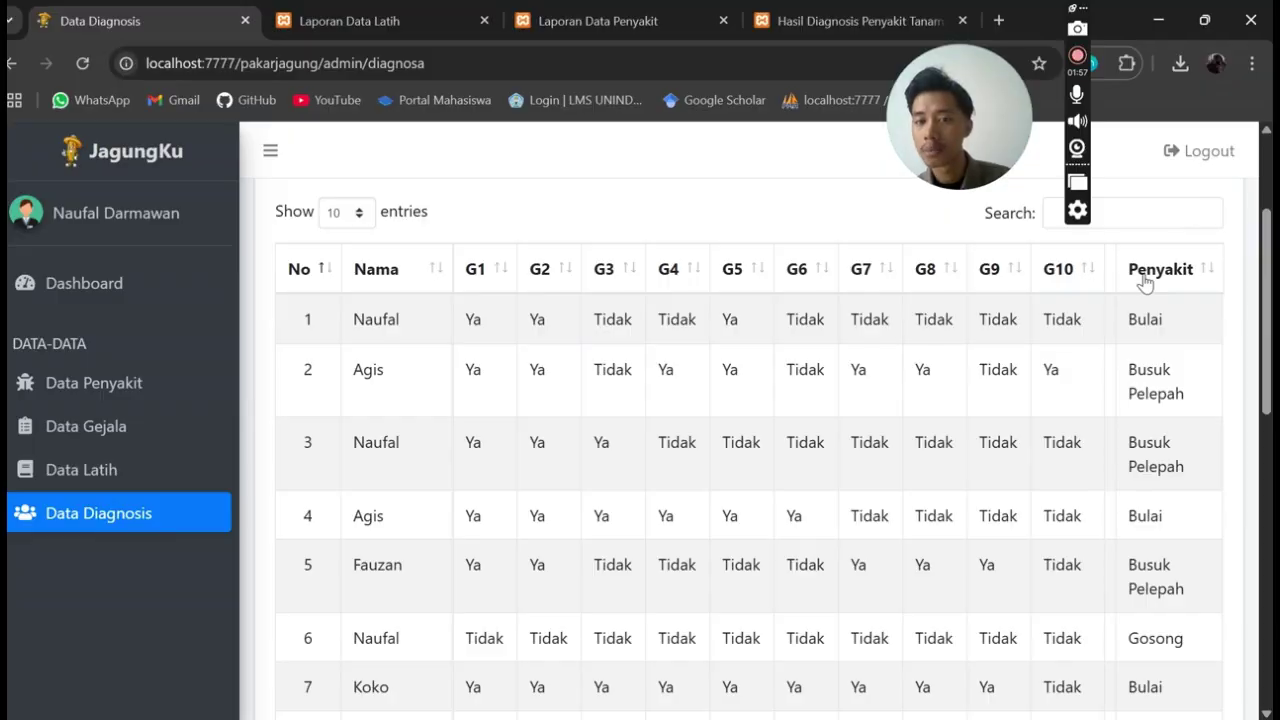
scroll(1145, 284, "down", 4)
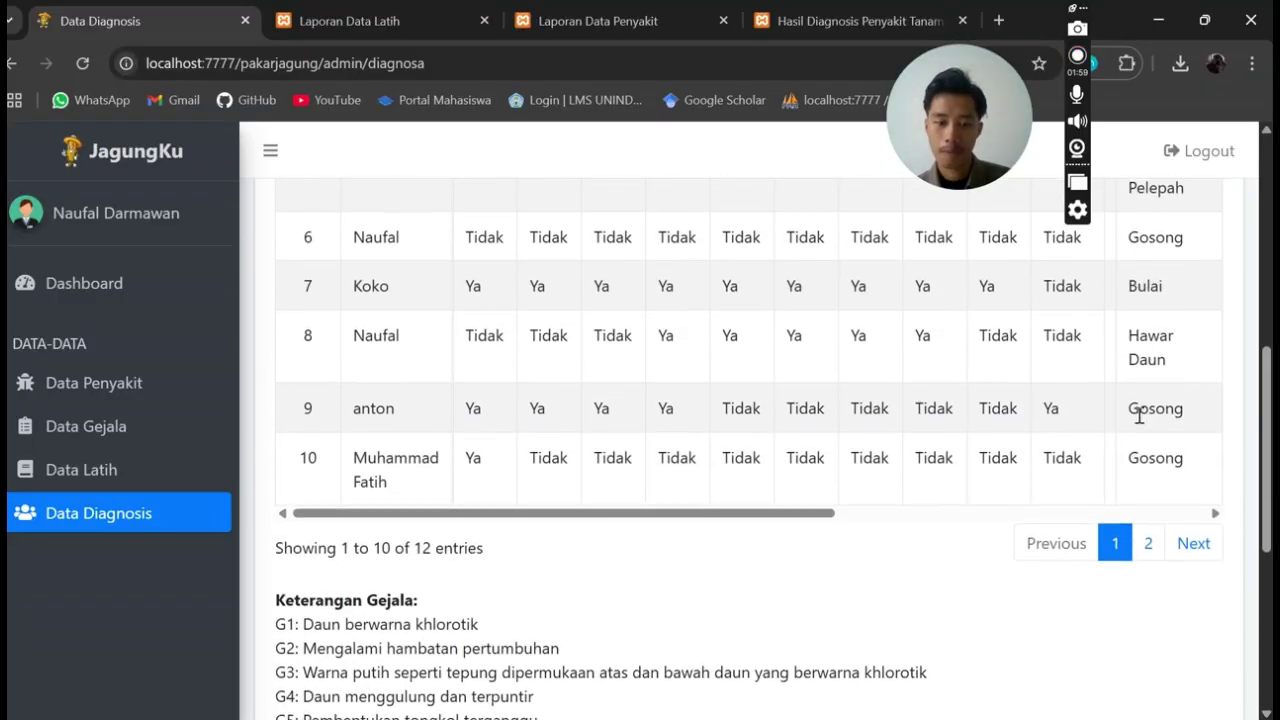
scroll(922, 532, "down", 4)
scroll(745, 496, "up", 2)
scroll(740, 500, "down", 4)
scroll(745, 330, "up", 3)
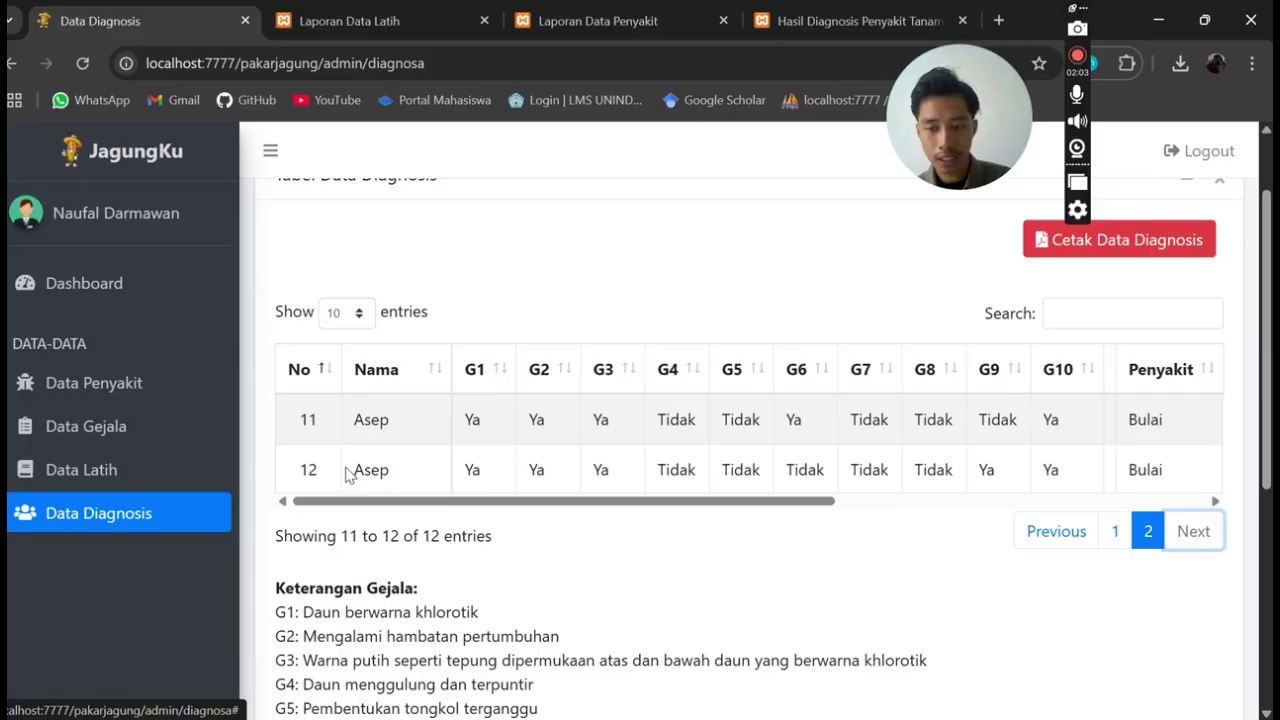
left_click_drag(354, 470, 1223, 452)
left_click(1190, 469)
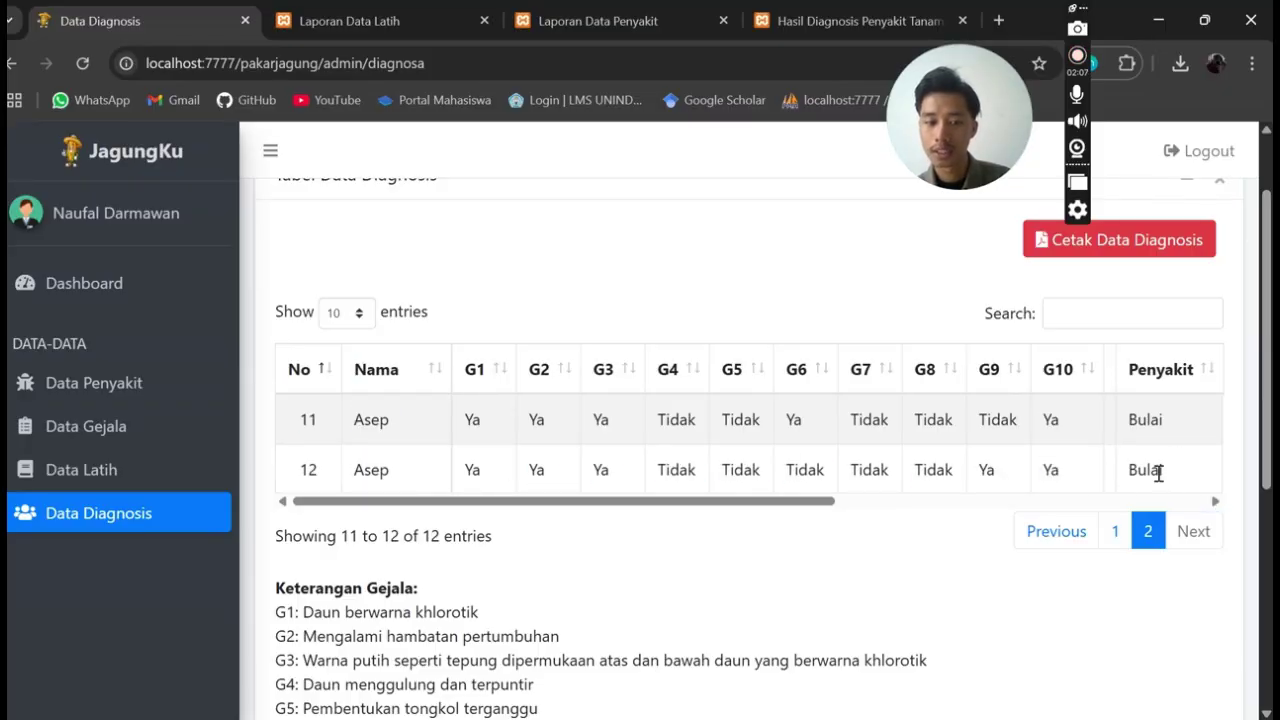
mouse_move(491, 517)
left_mouse_down()
mouse_move(908, 533)
mouse_move(840, 511)
mouse_move(503, 514)
left_mouse_up()
scroll(594, 551, "down", 3)
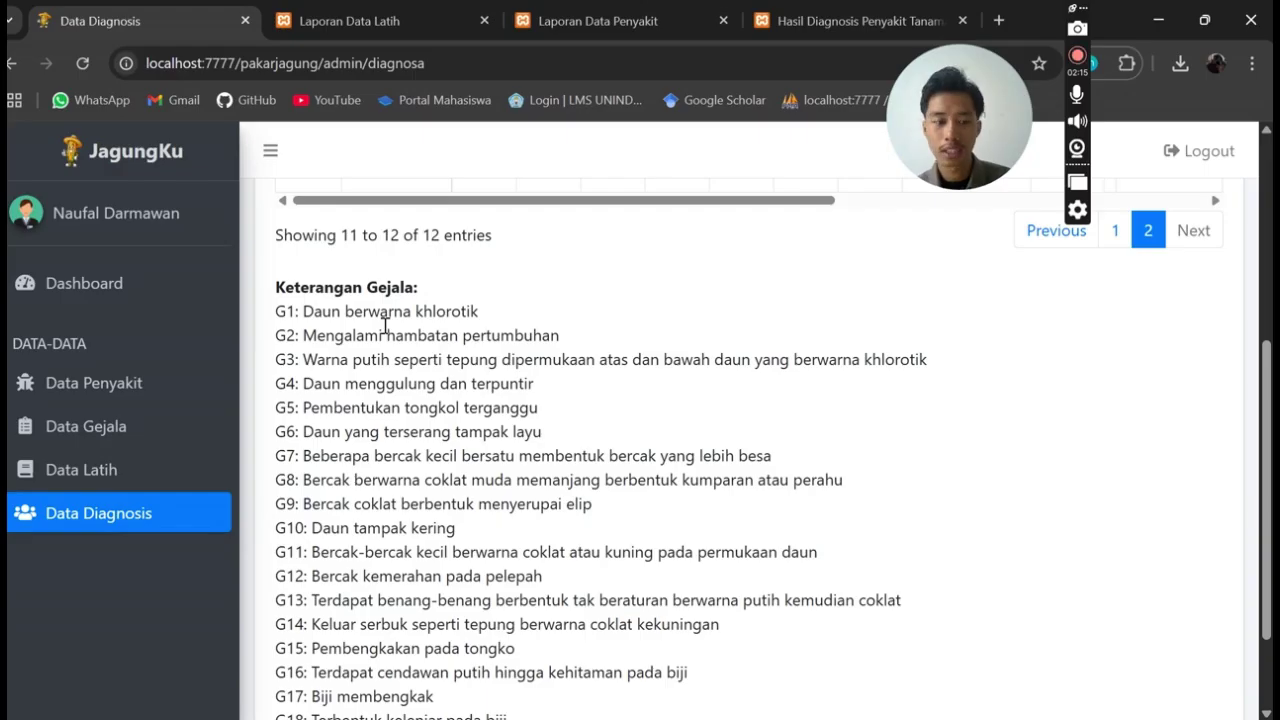
scroll(310, 317, "down", 1)
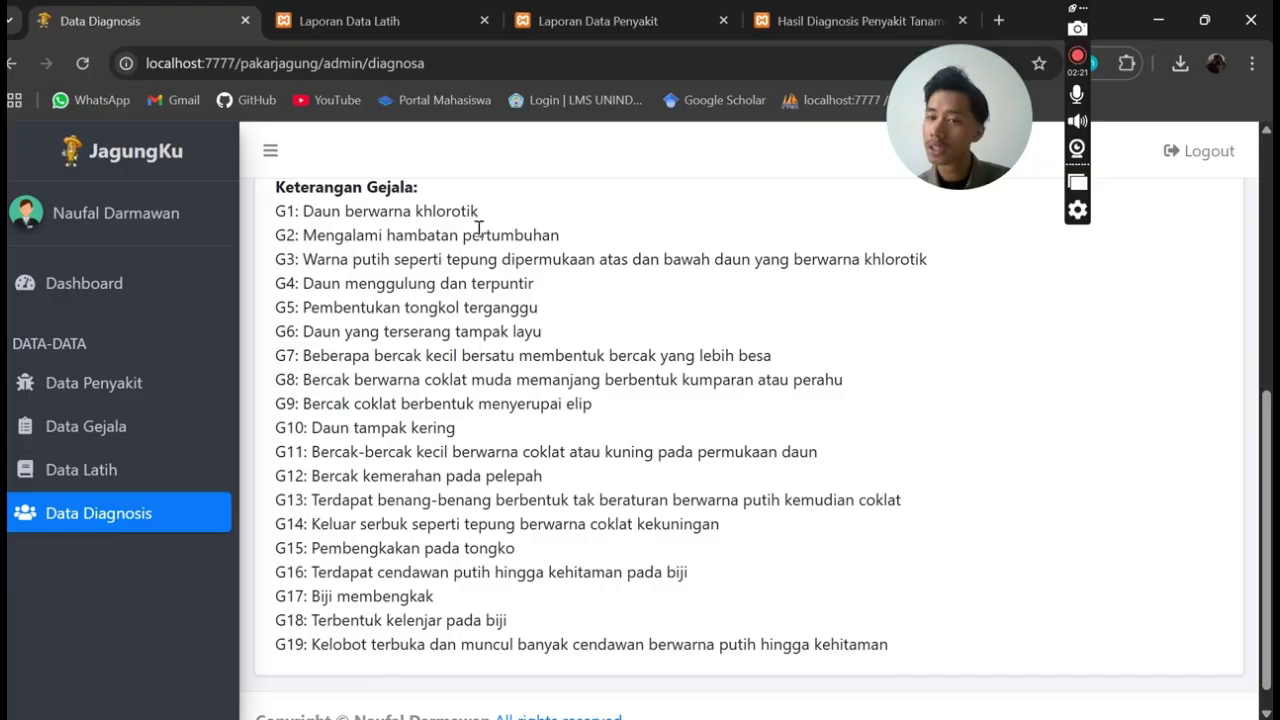
scroll(478, 228, "up", 1)
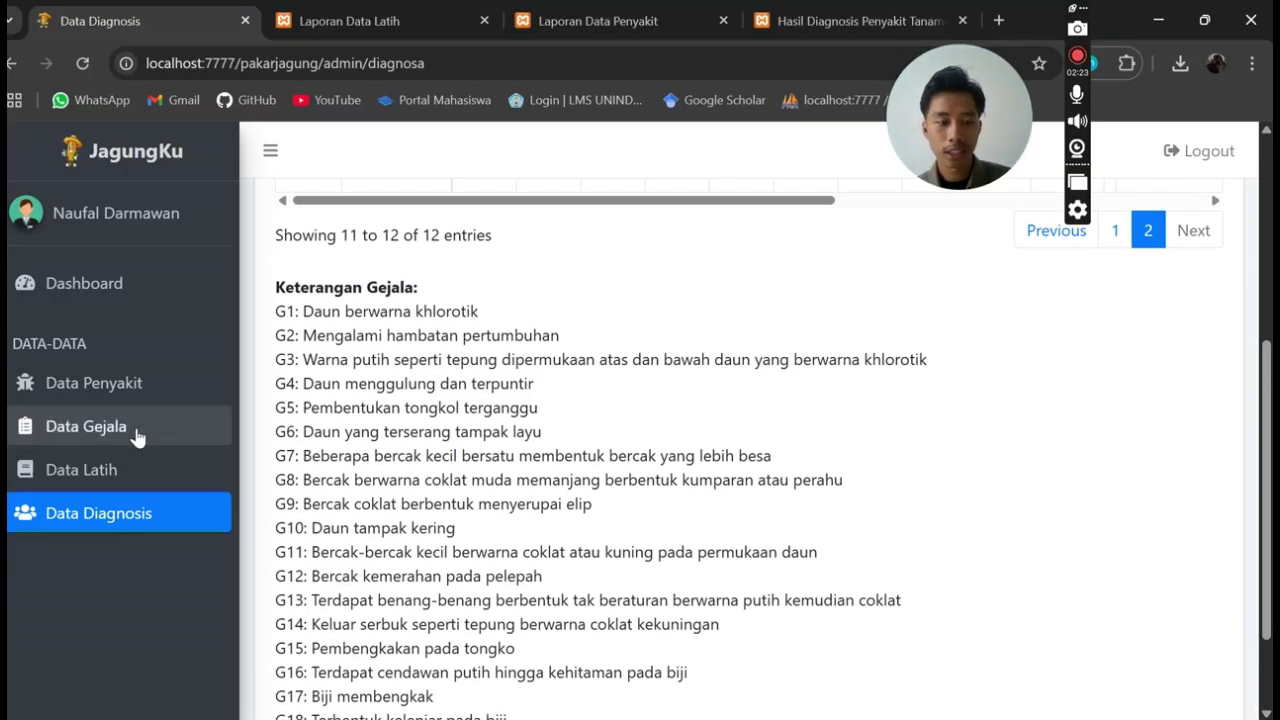
left_click_drag(277, 317, 530, 504)
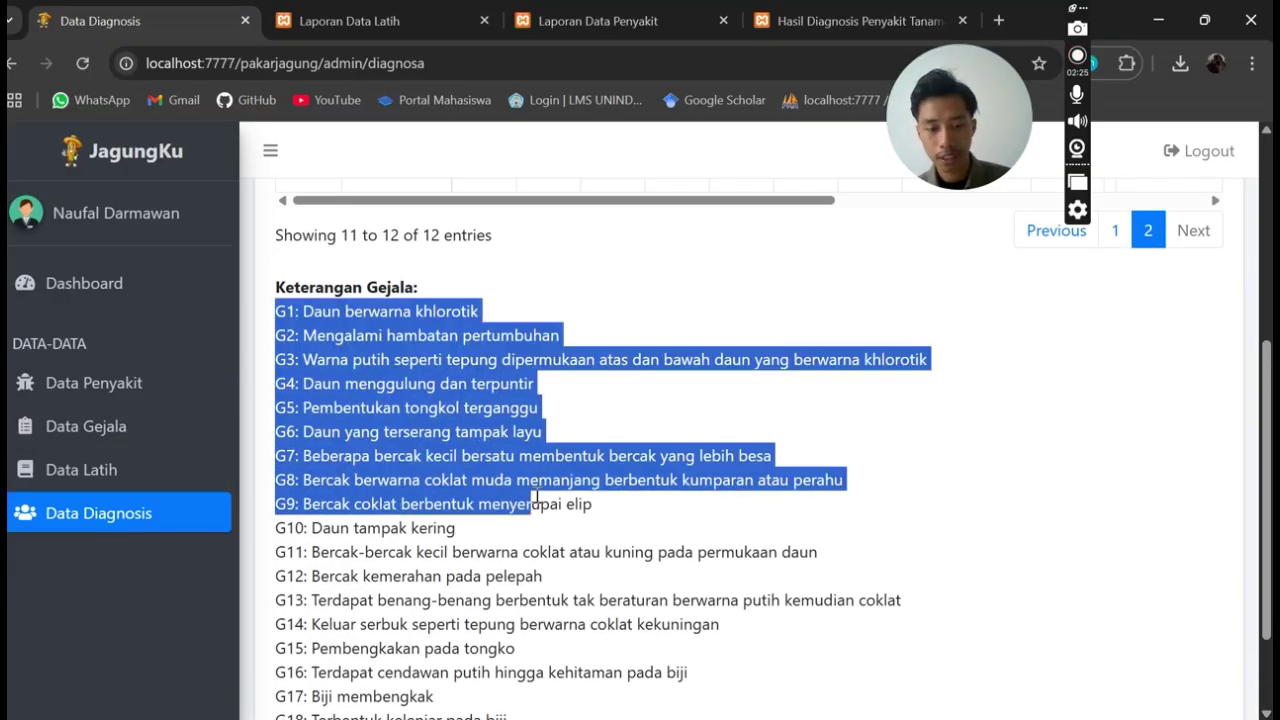
scroll(535, 545, "down", 1)
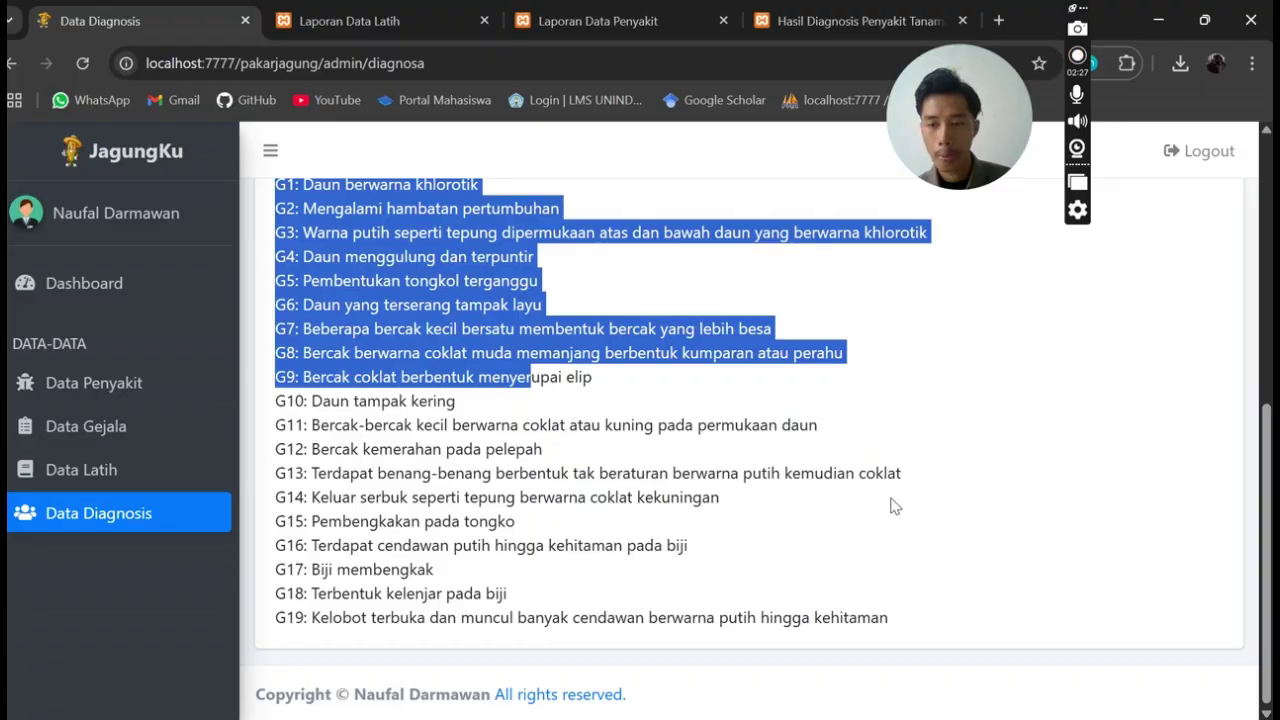
scroll(896, 507, "up", 5)
Open the 12-row Laporan Hasil Diagnosis report with Cetak Data Diagnosis
left_click(912, 322)
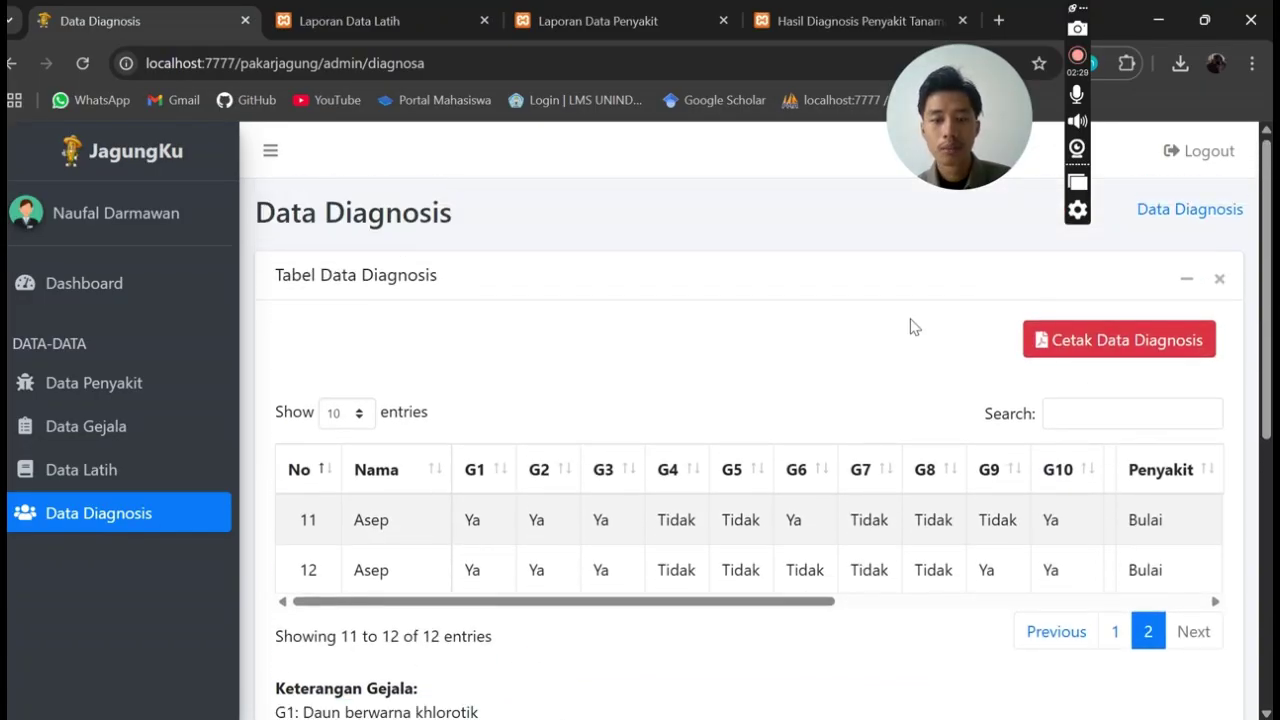
left_click(1078, 342)
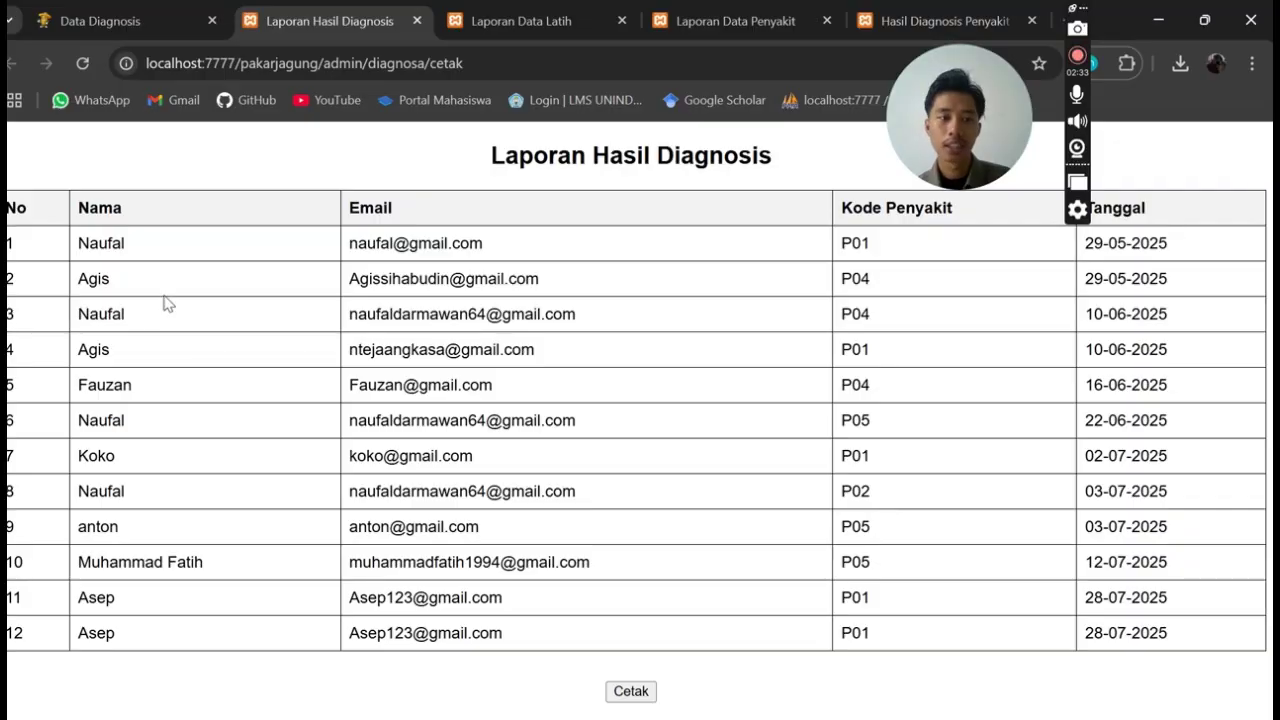
left_click_drag(1000, 119, 1019, 89)
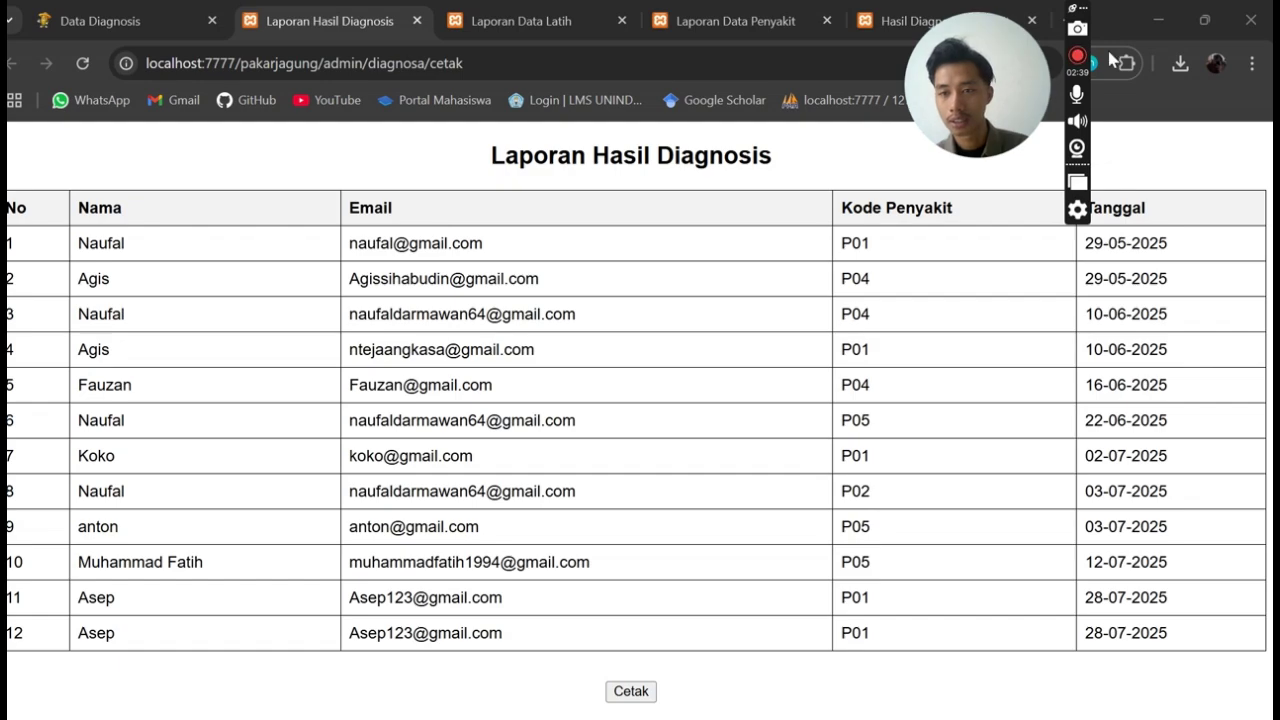
left_click_drag(1083, 8, 1226, 8)
left_click_drag(94, 208, 235, 209)
left_click(235, 209)
left_click_drag(922, 209, 1074, 203)
left_click(1155, 210)
Confirm in Data Penyakit that Penyakit Bulai's code is P01, matching the report's first row
left_click(163, 12)
left_click(151, 382)
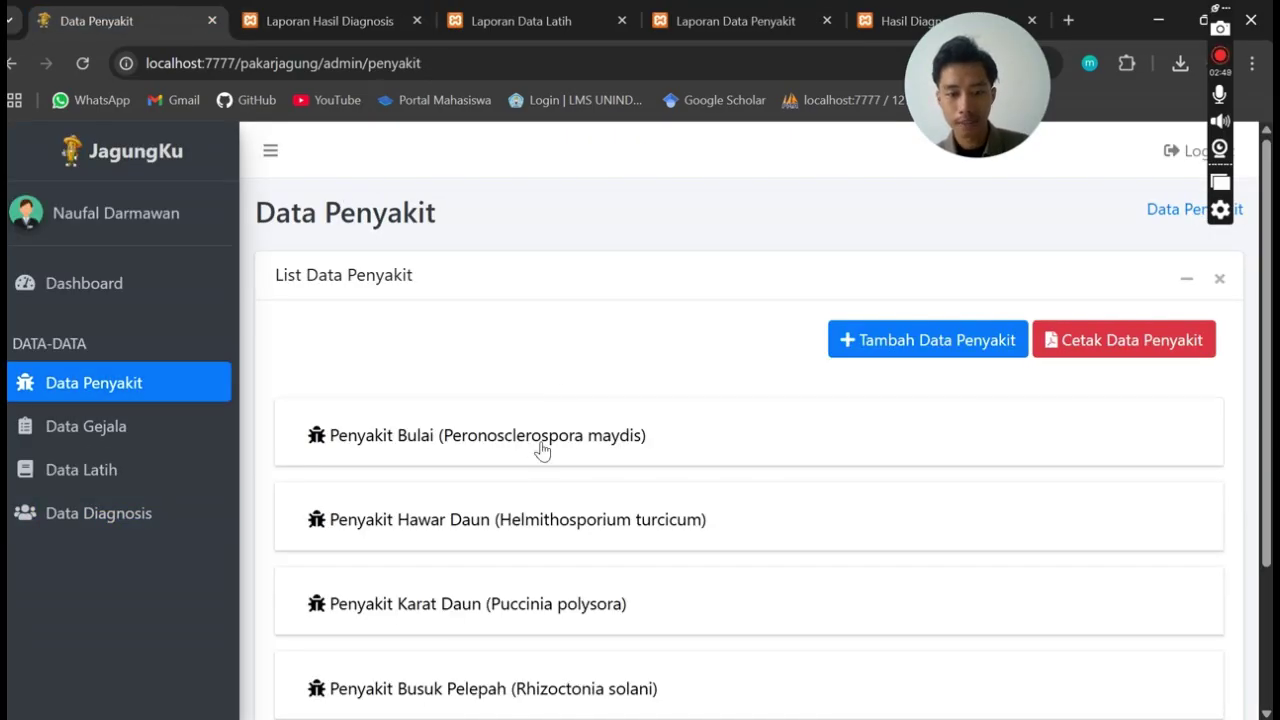
left_click(548, 452)
left_click_drag(790, 512, 537, 492)
left_click(745, 522)
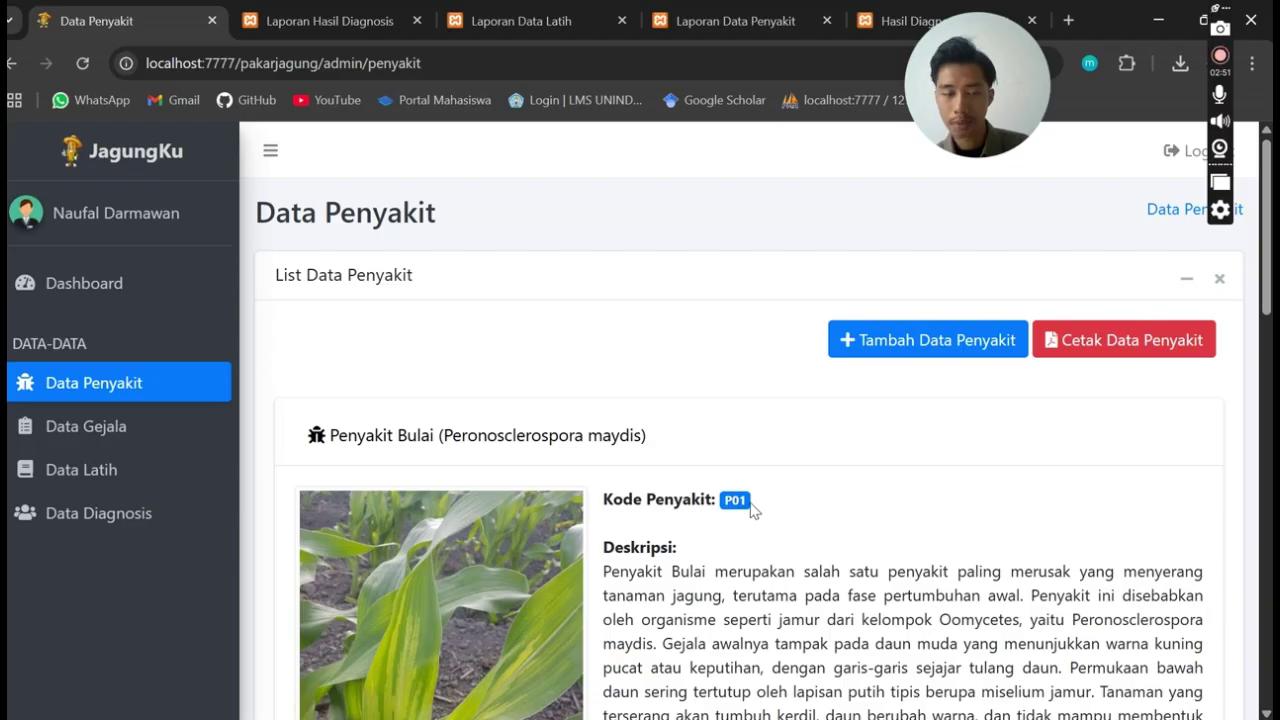
left_click(392, 20)
left_click_drag(937, 242, 838, 244)
Recheck Penyakit Bulai's P01 code in the disease data, then return to the diagnosis report
left_click(96, 20)
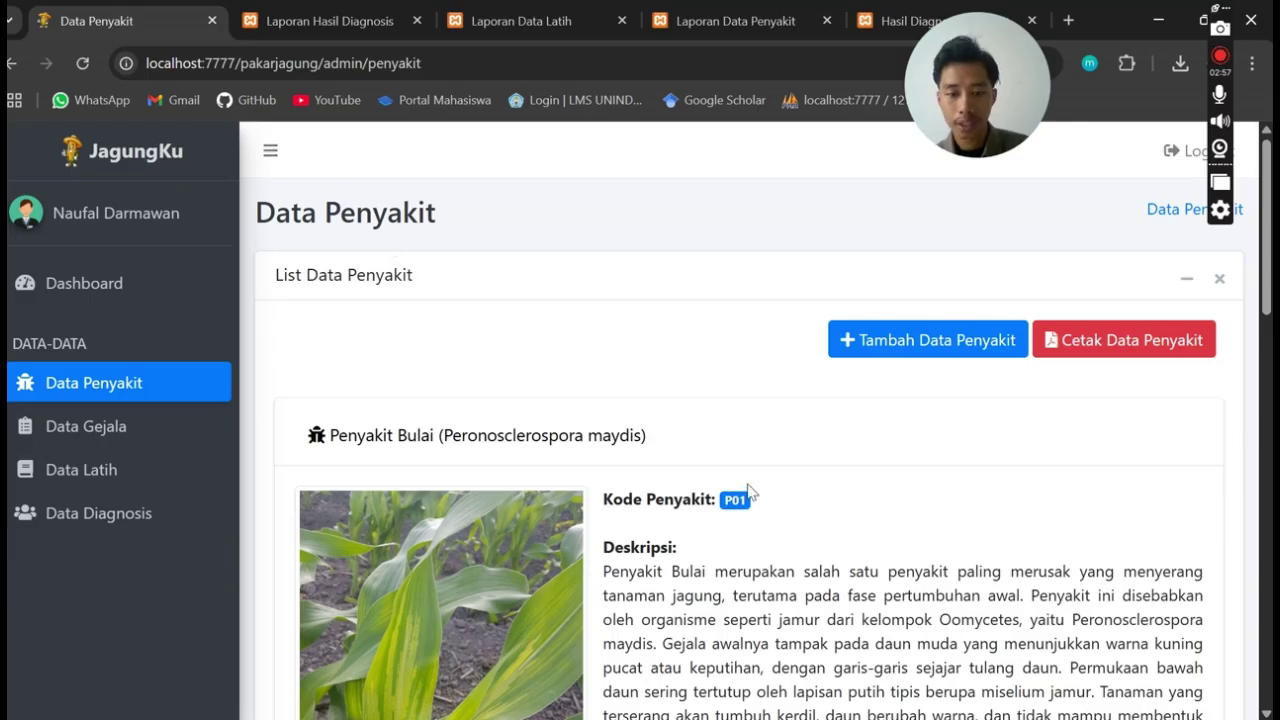
scroll(765, 502, "down", 1)
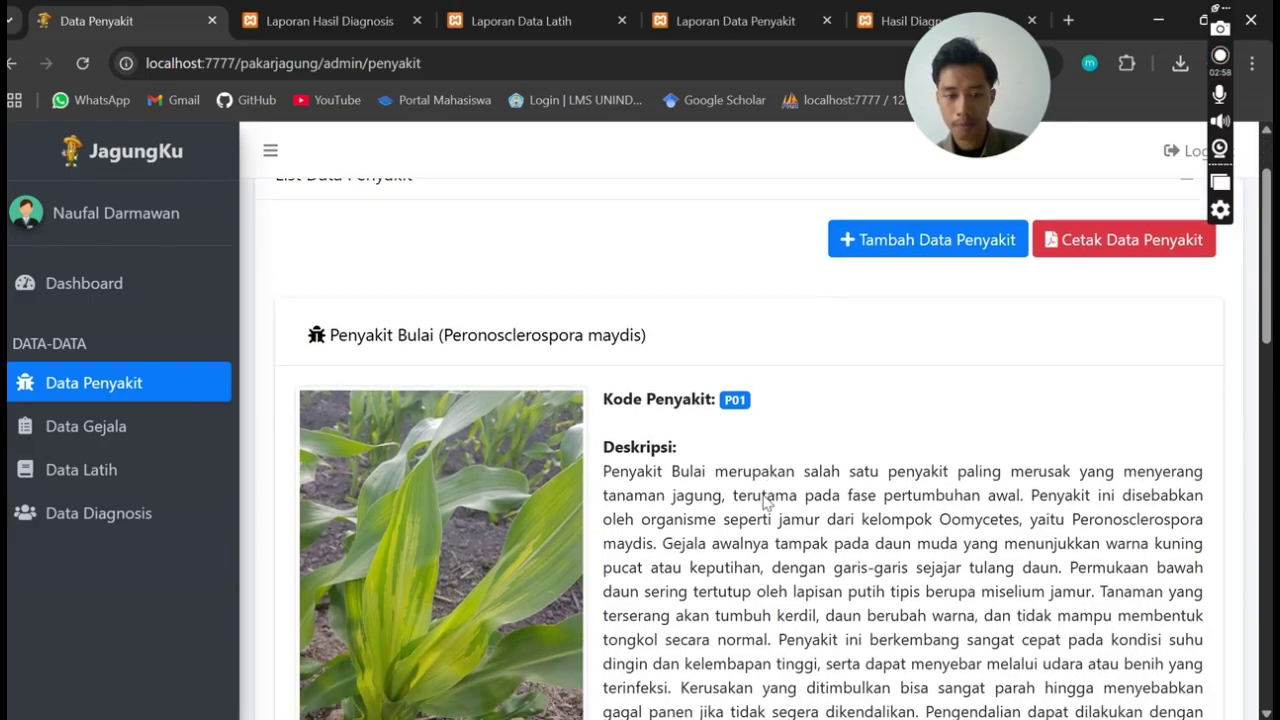
left_click(346, 345)
left_click(396, 345)
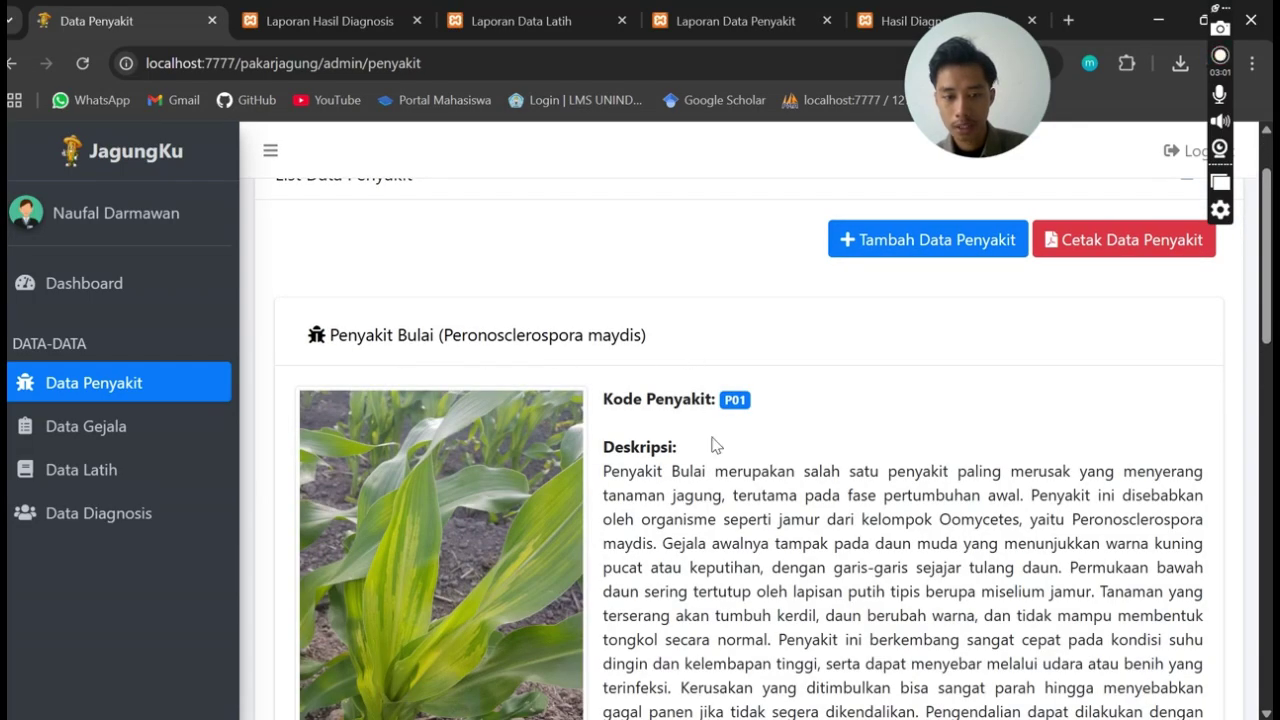
scroll(672, 322, "down", 1)
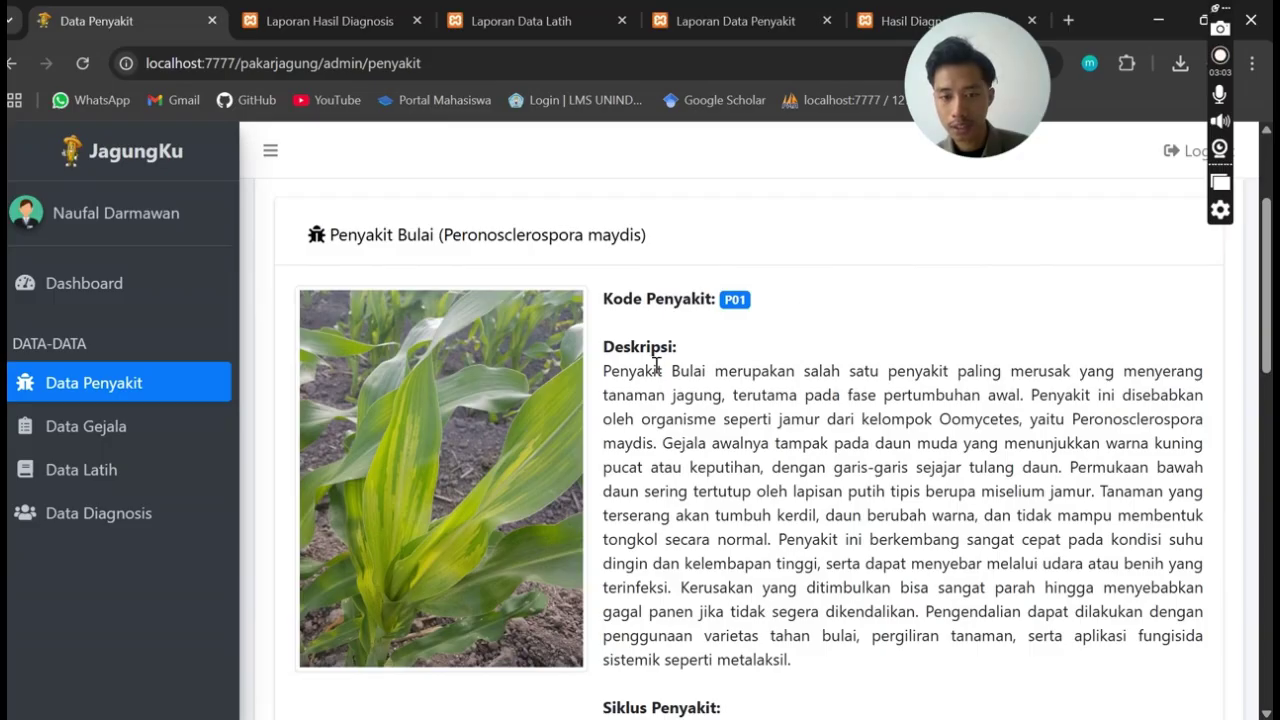
left_click_drag(791, 290, 593, 329)
left_click(797, 305)
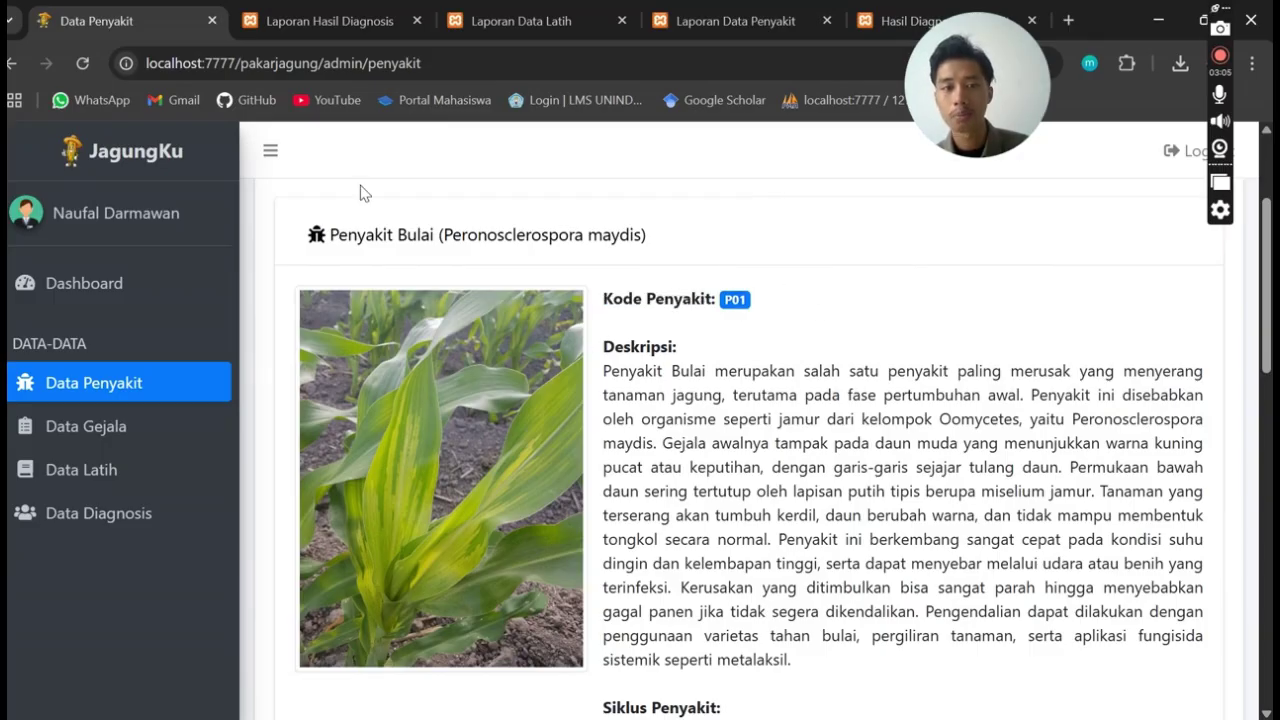
left_click(268, 10)
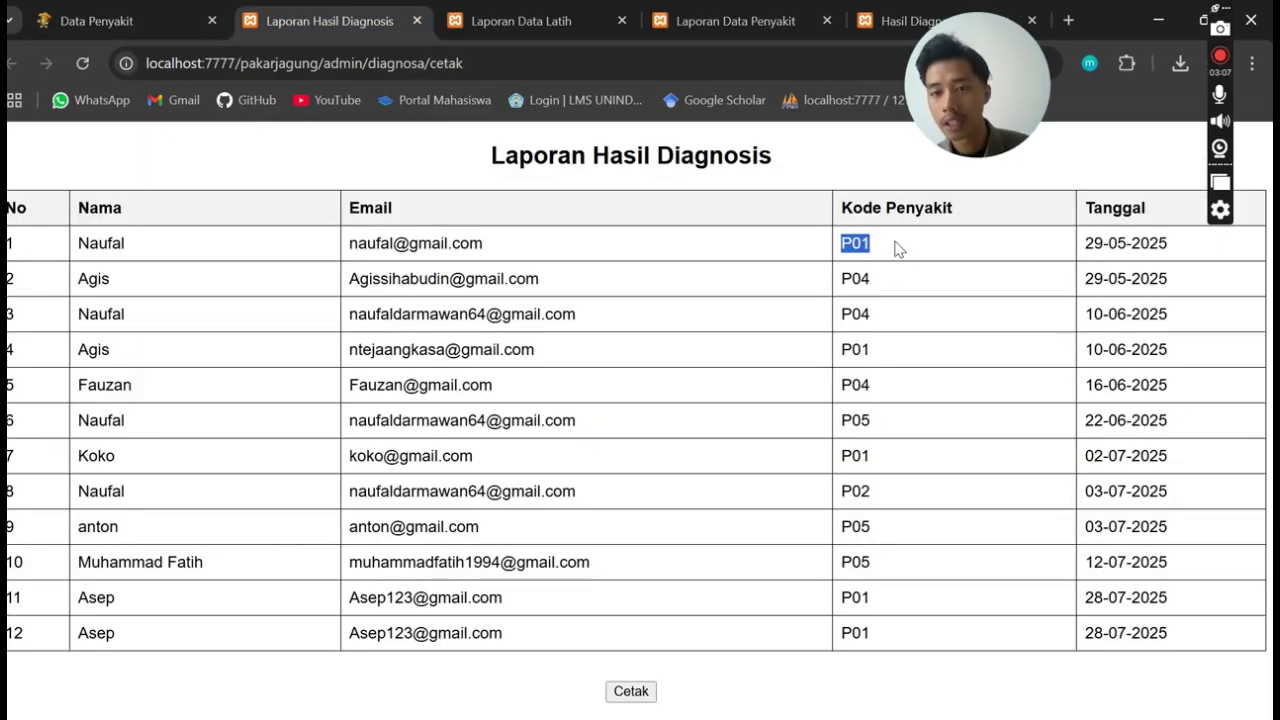
left_click(896, 249)
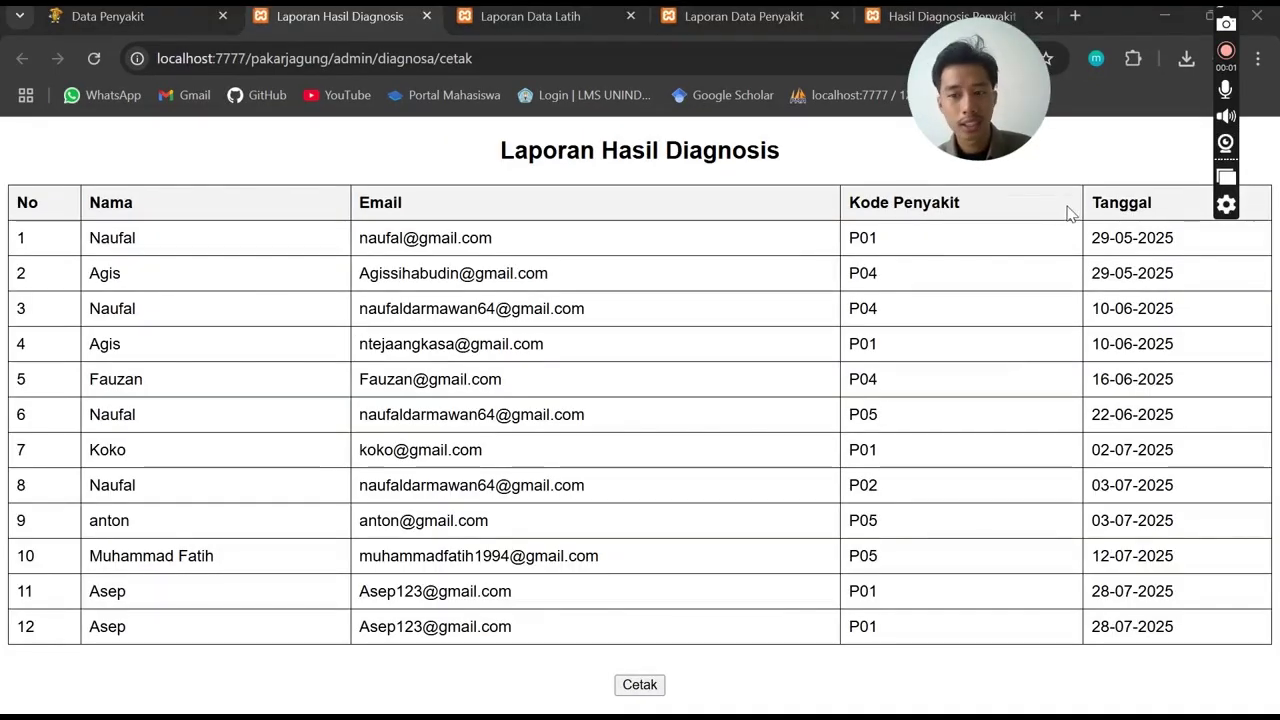
left_click_drag(1090, 211, 1166, 221)
left_click(1147, 275)
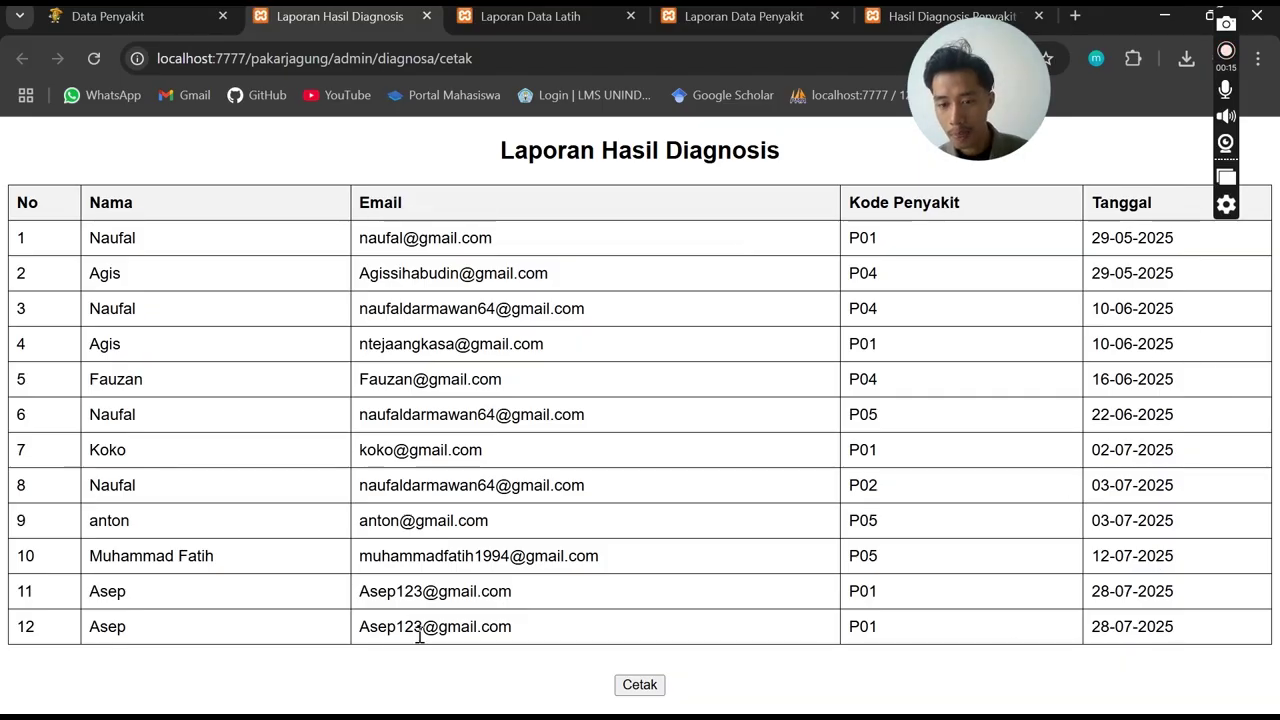
left_click_drag(92, 590, 1180, 609)
left_click(1200, 626)
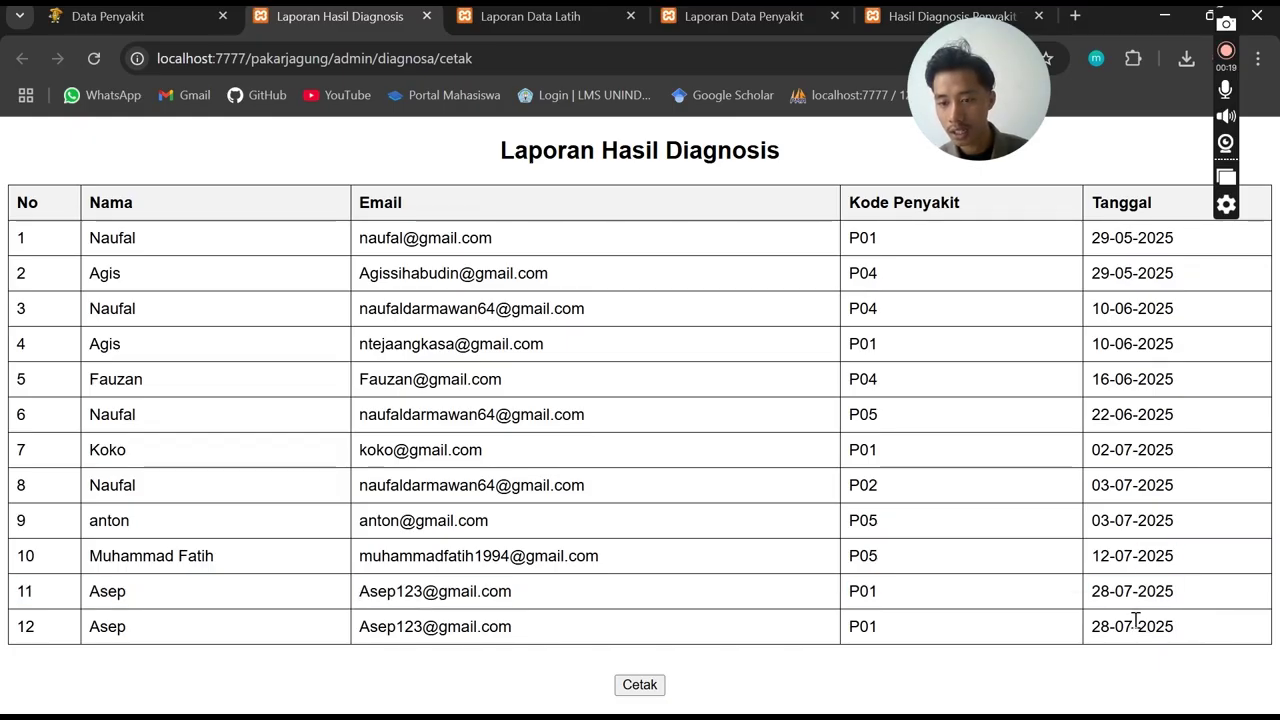
mouse_move(1150, 712)
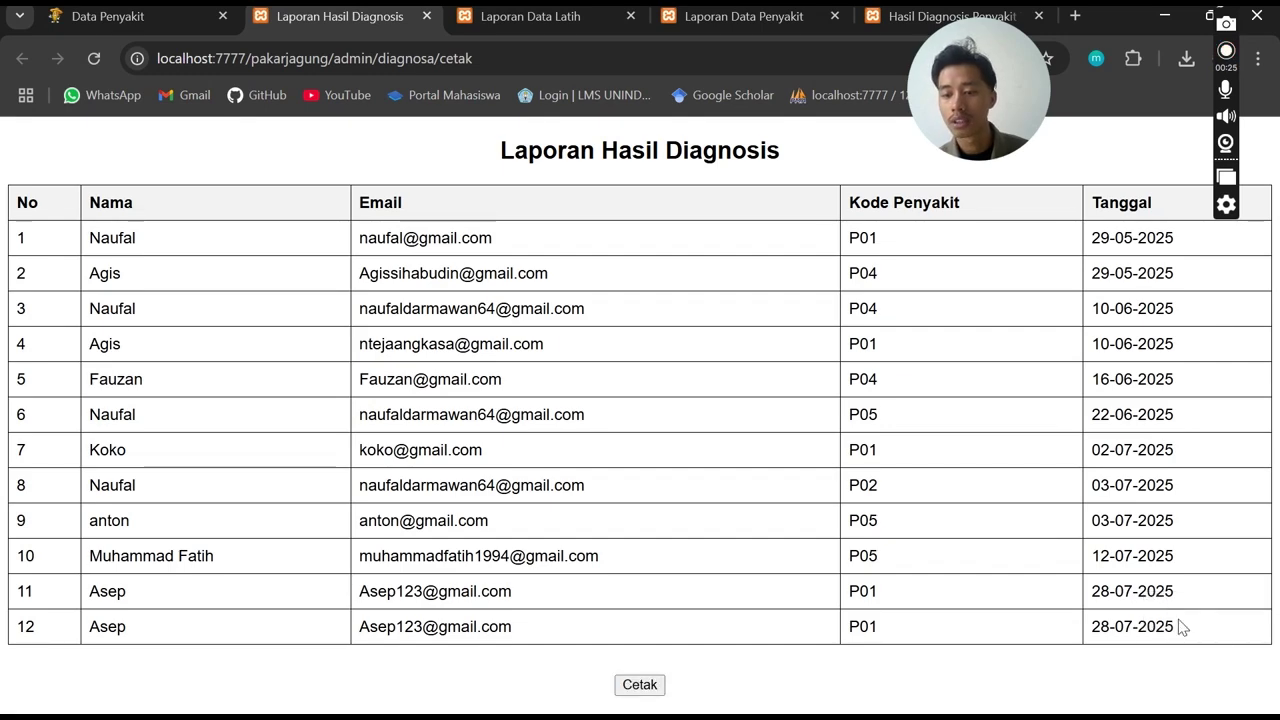
left_click_drag(1180, 623, 1095, 585)
left_click(1144, 630)
left_click_drag(944, 619, 729, 634)
left_click_drag(914, 606, 833, 599)
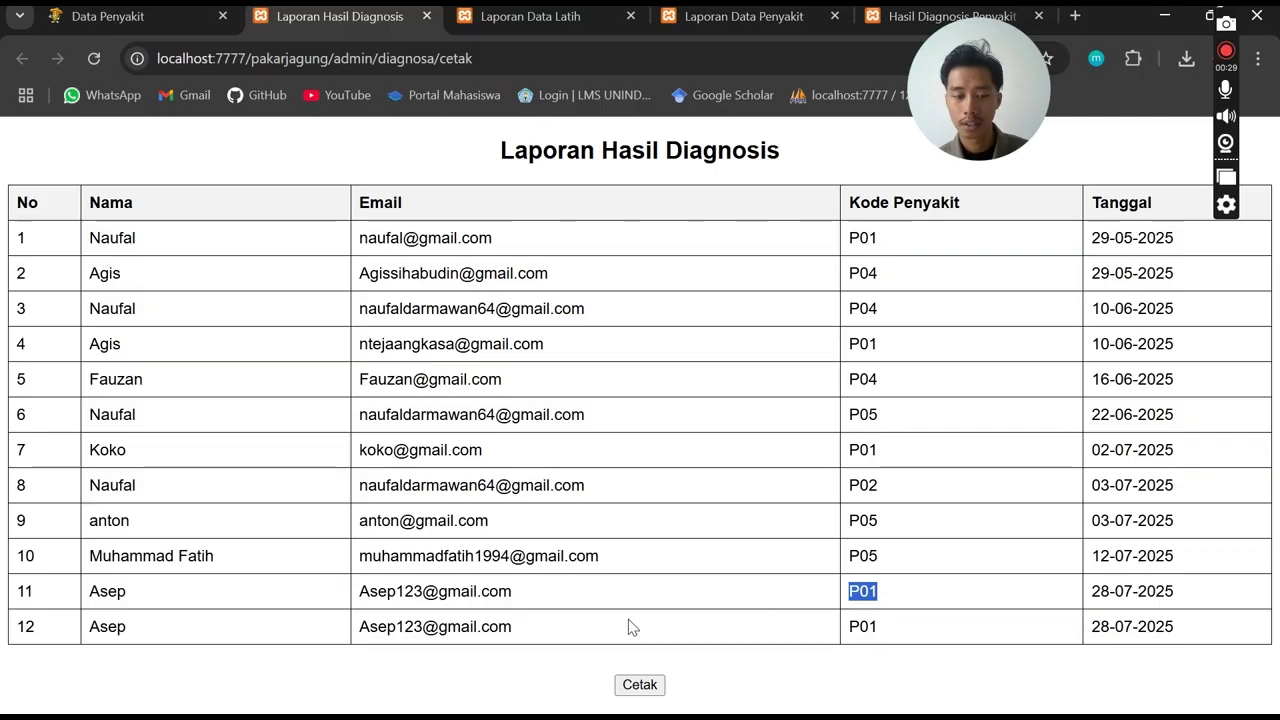
left_click(94, 591)
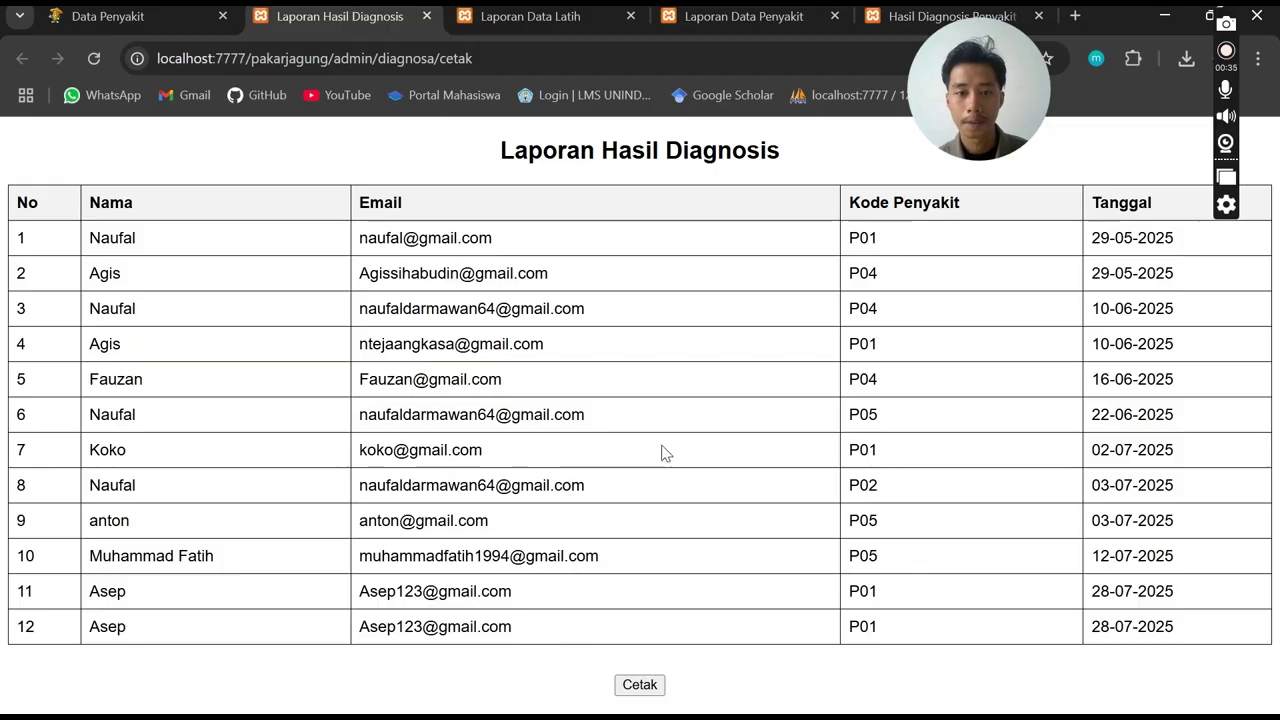
left_click(645, 688)
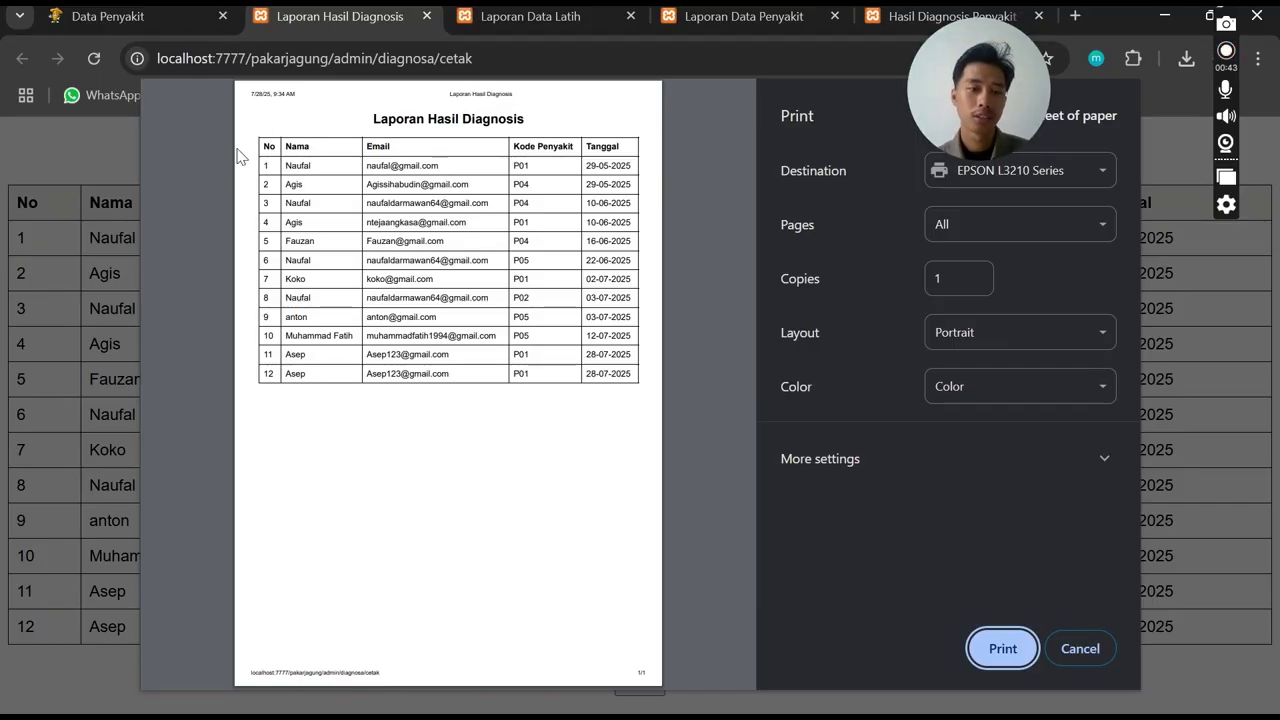
left_click(257, 122)
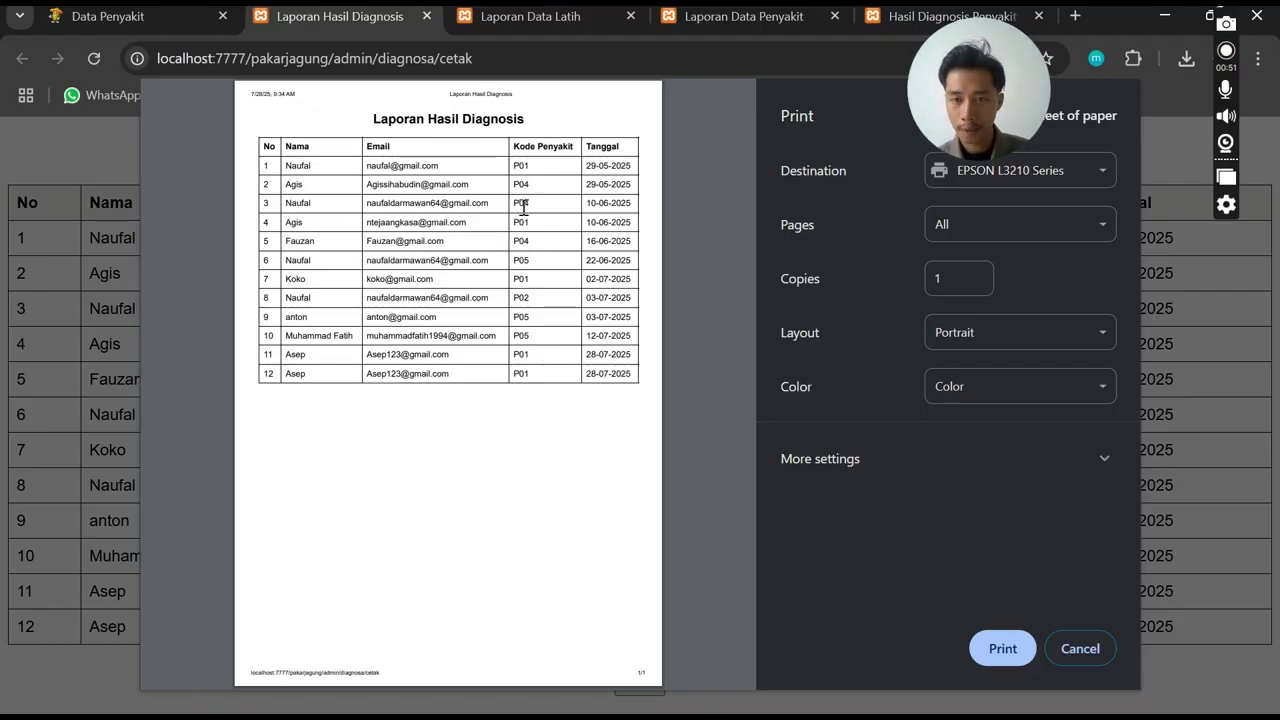
Cancel printing and open the Data Diagnosis table in the admin panel
left_click(1079, 650)
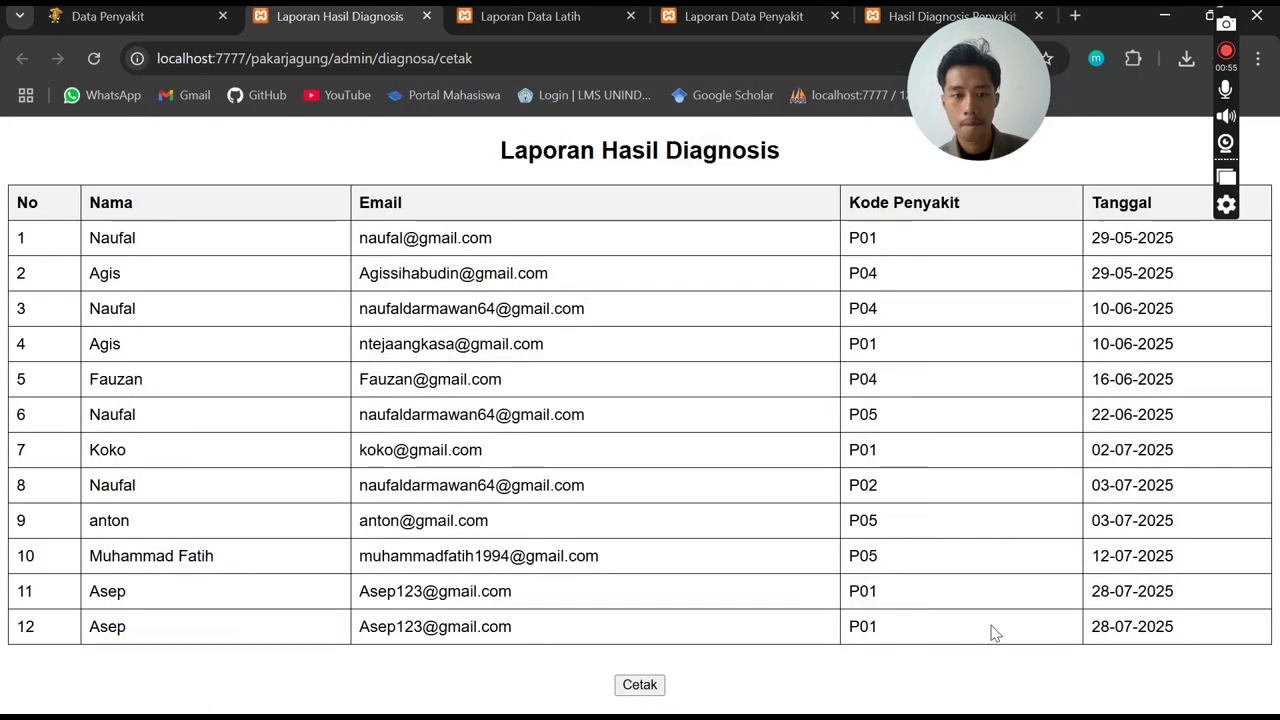
left_click(118, 30)
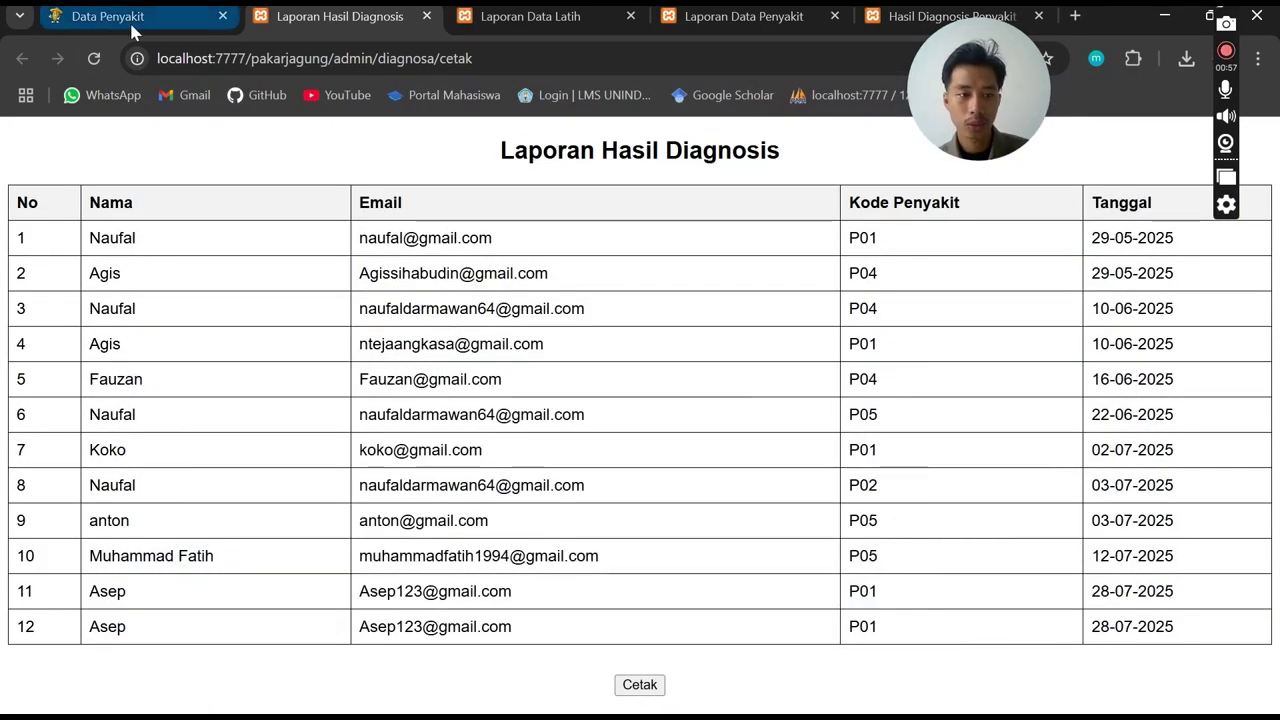
left_click(193, 498)
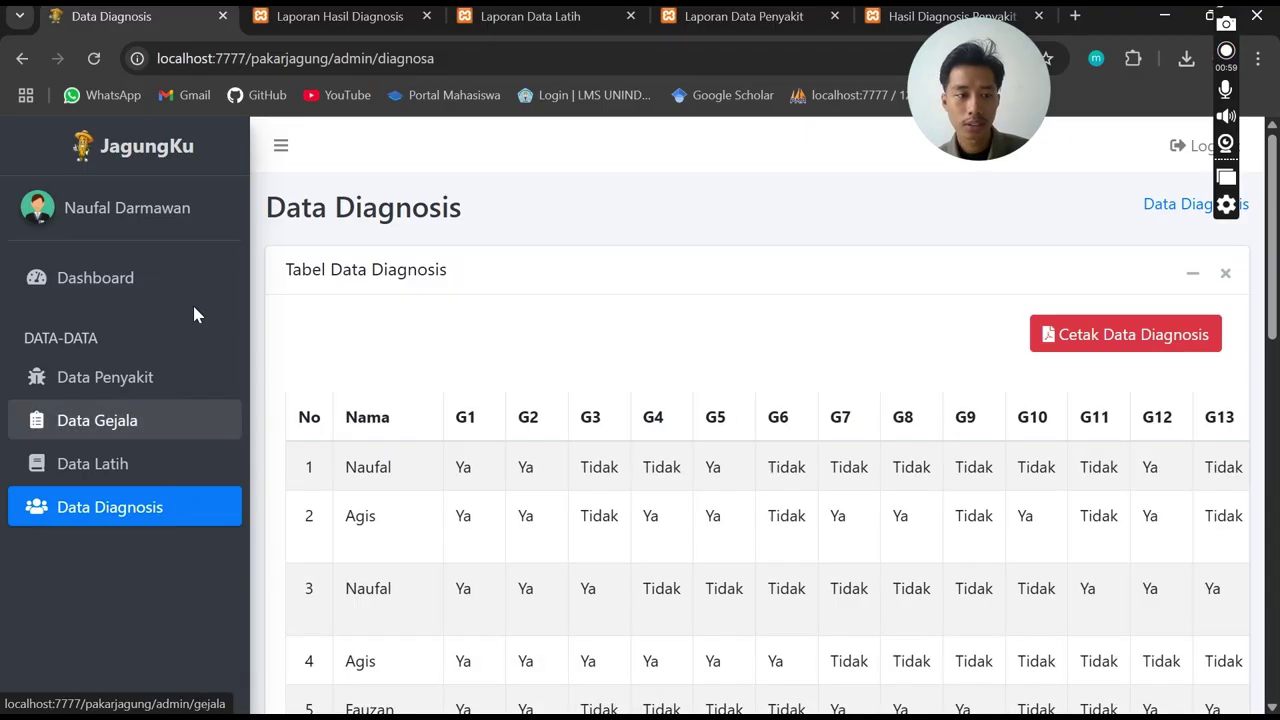
Review the Dashboard counts: 19 Gejala, 5 Penyakit, 44 Data Latih, 12 Diagnosis
left_click(168, 223)
left_click(130, 278)
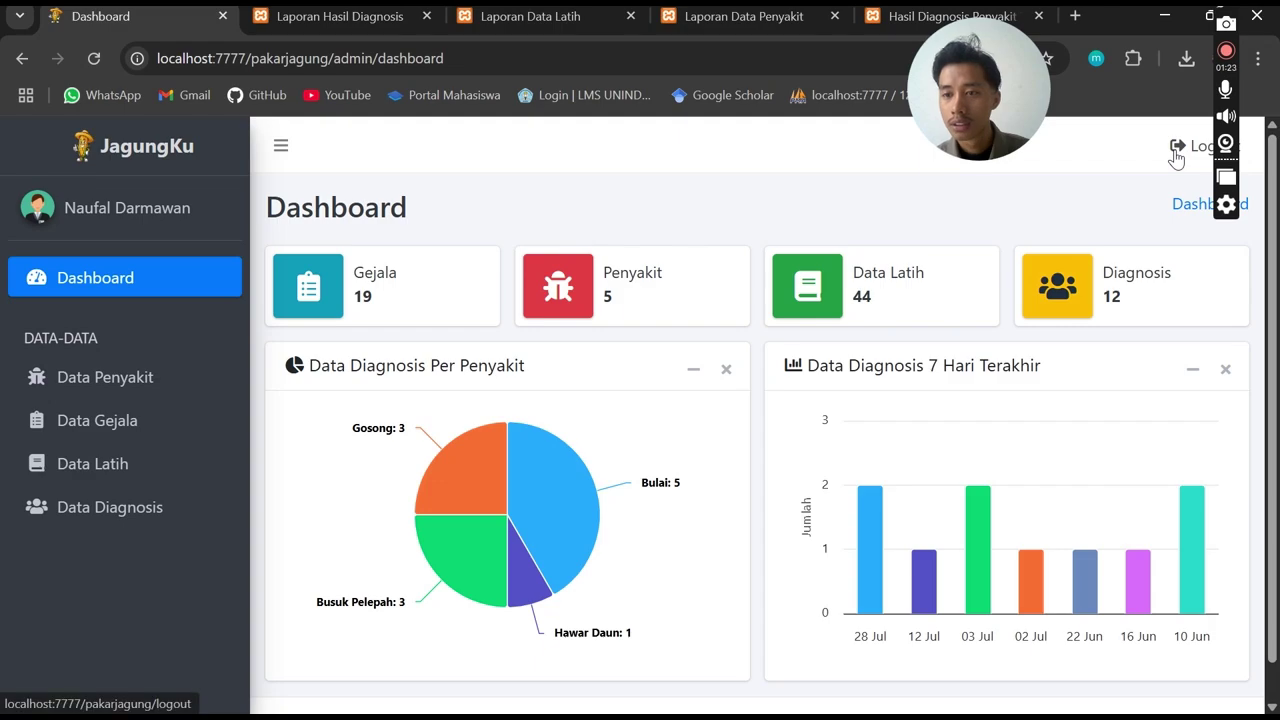
scroll(974, 263, "down", 1)
scroll(985, 260, "up", 1)
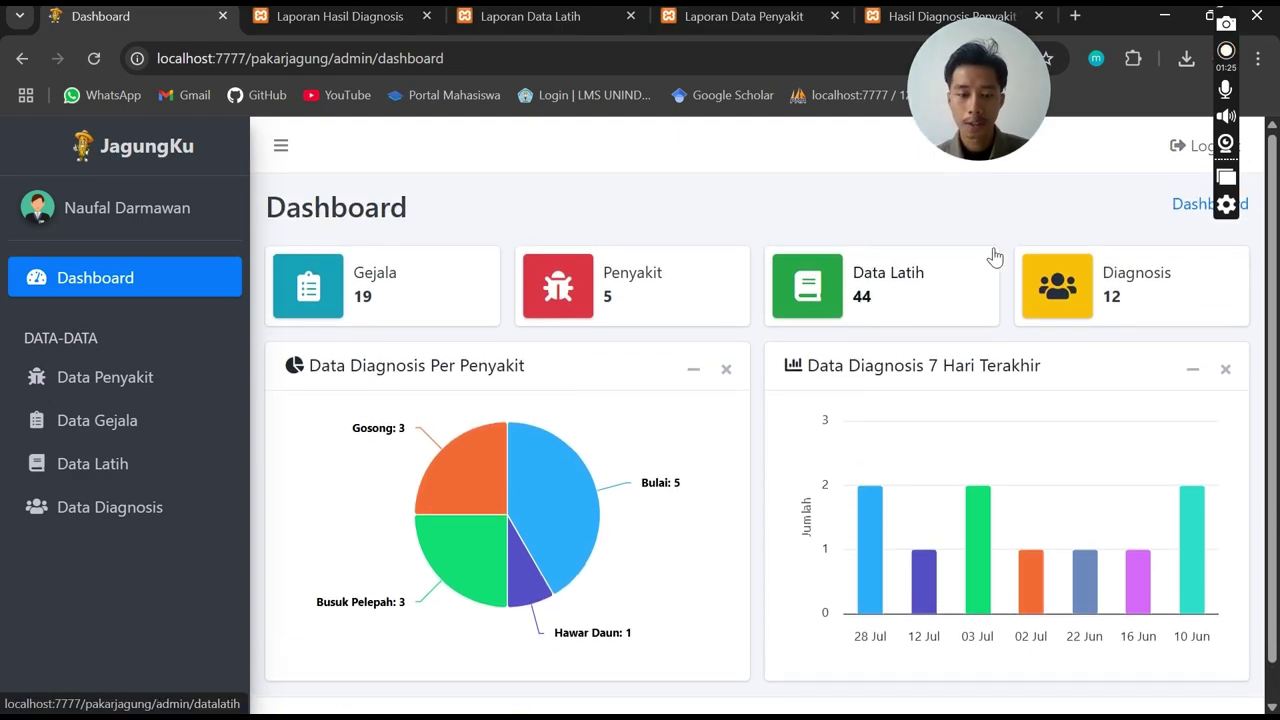